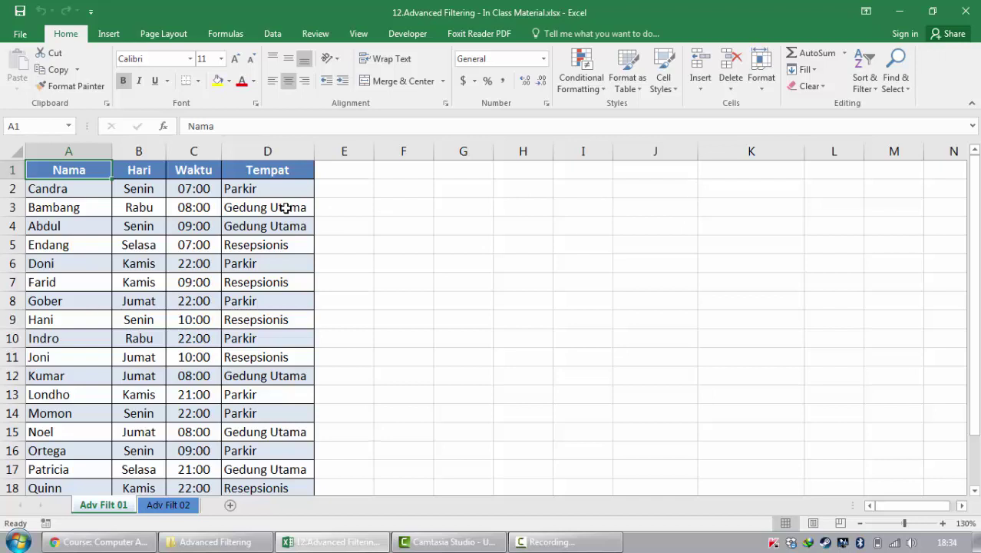
# Turn on filtering for the headers of the duty schedule table
pyautogui.click(863, 77)
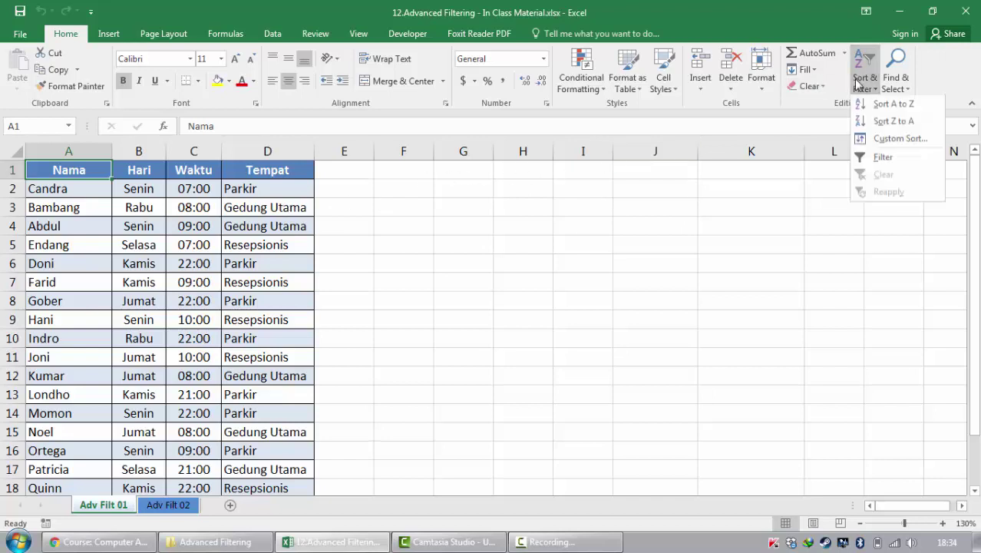
pyautogui.click(882, 157)
pyautogui.click(195, 231)
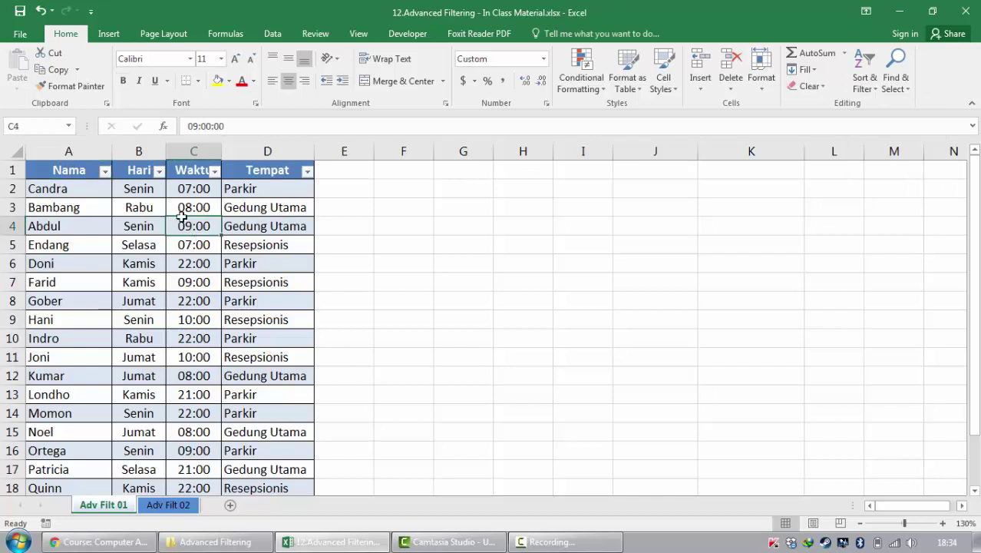
# Filter the Hari column to show only Senin
pyautogui.click(158, 170)
pyautogui.click(68, 311)
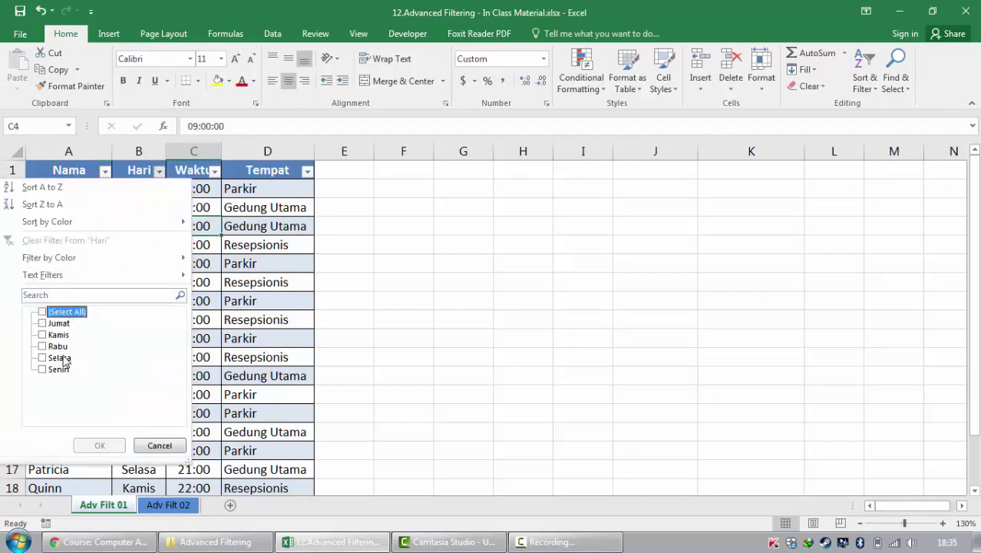
pyautogui.click(59, 369)
pyautogui.click(98, 446)
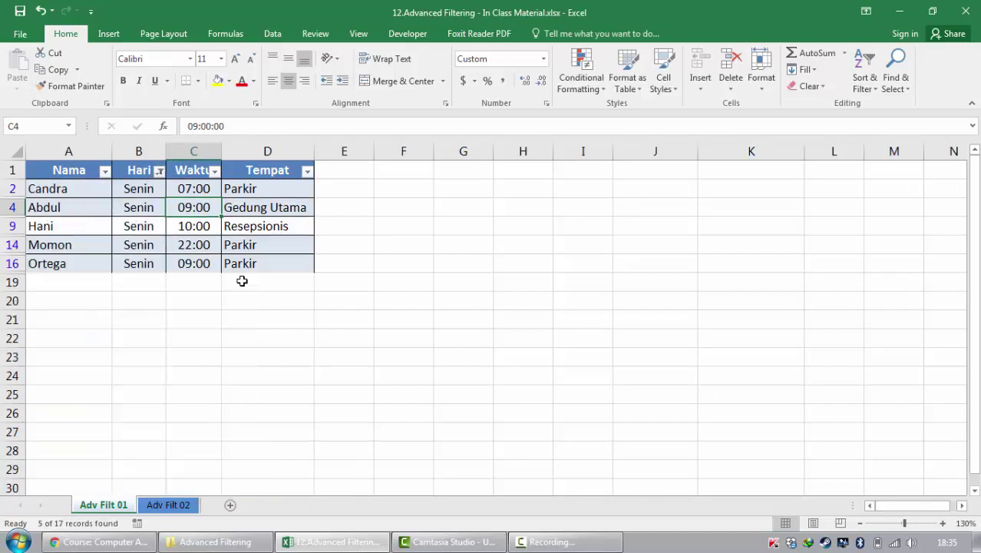
pyautogui.click(244, 261)
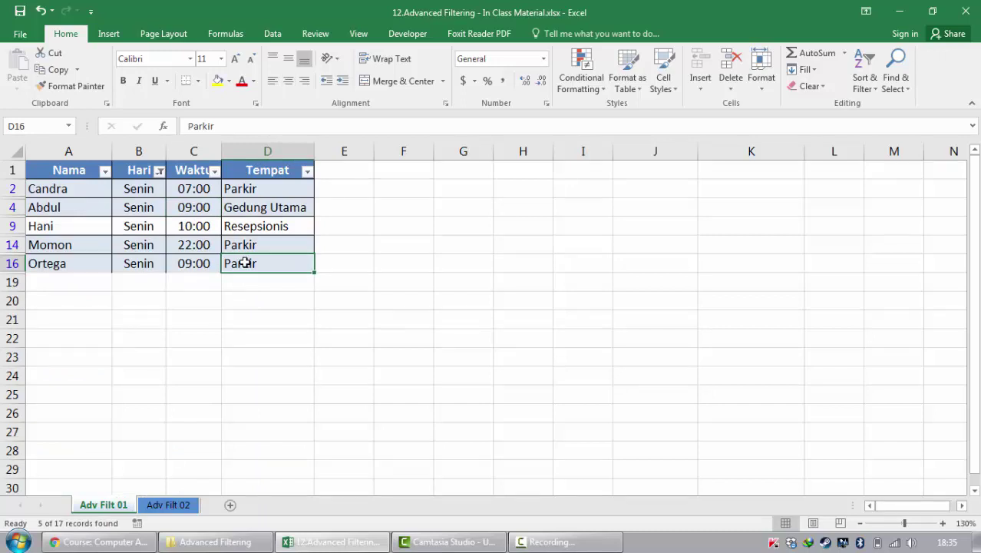
# Undo the Hari column filter
pyautogui.hotkey('ctrl', 'z')
pyautogui.click(254, 238)
pyautogui.click(259, 226)
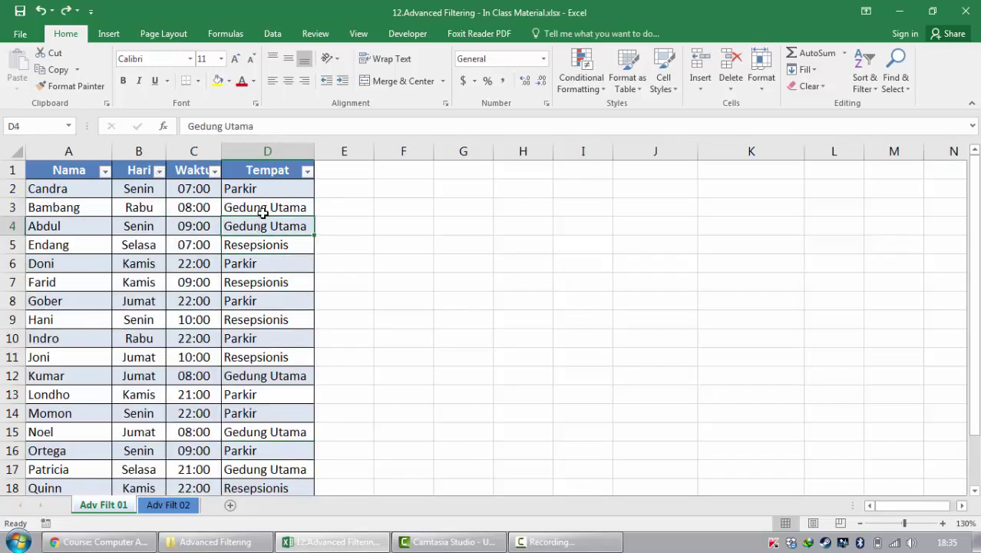
pyautogui.click(262, 213)
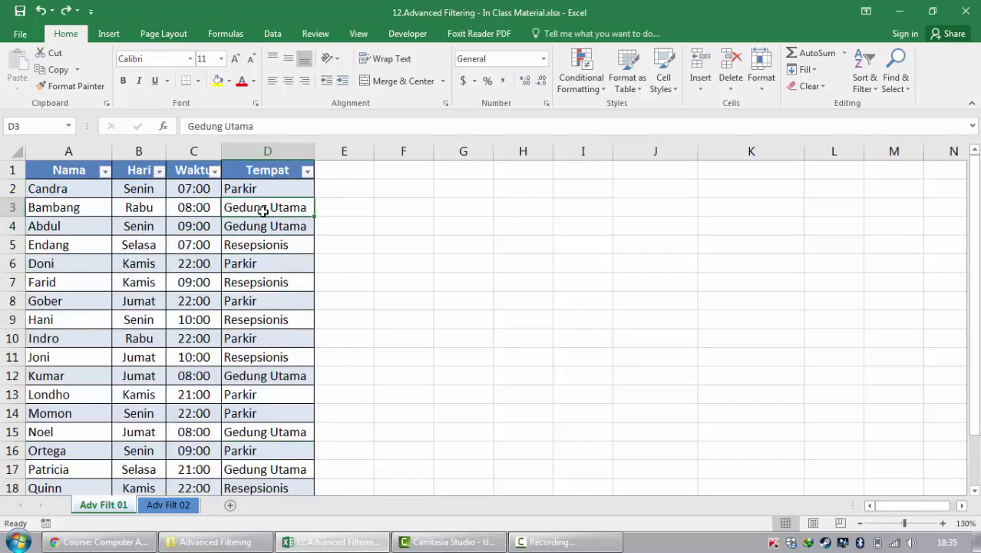
# Filter the Tempat column to show only Gedung Utama
pyautogui.click(307, 173)
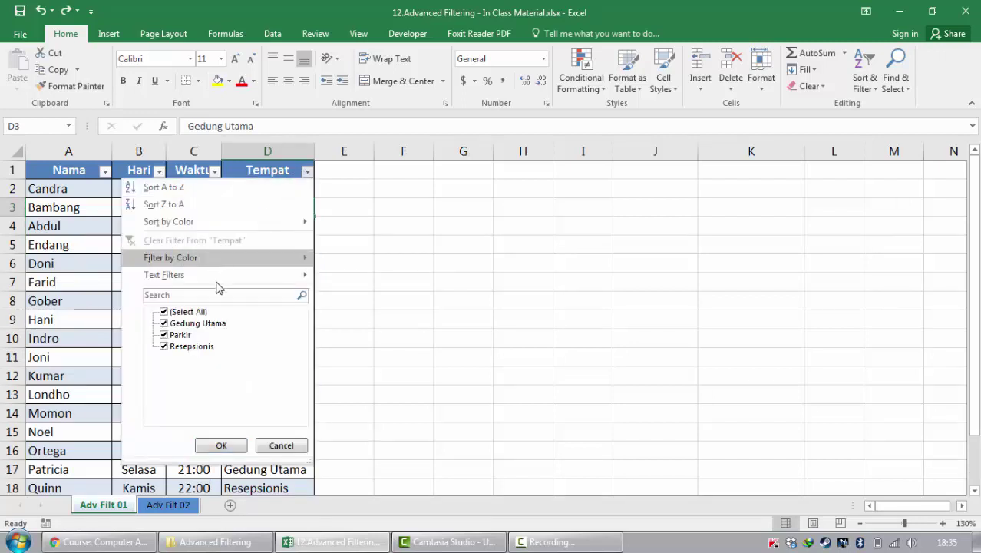
pyautogui.click(171, 311)
pyautogui.click(203, 325)
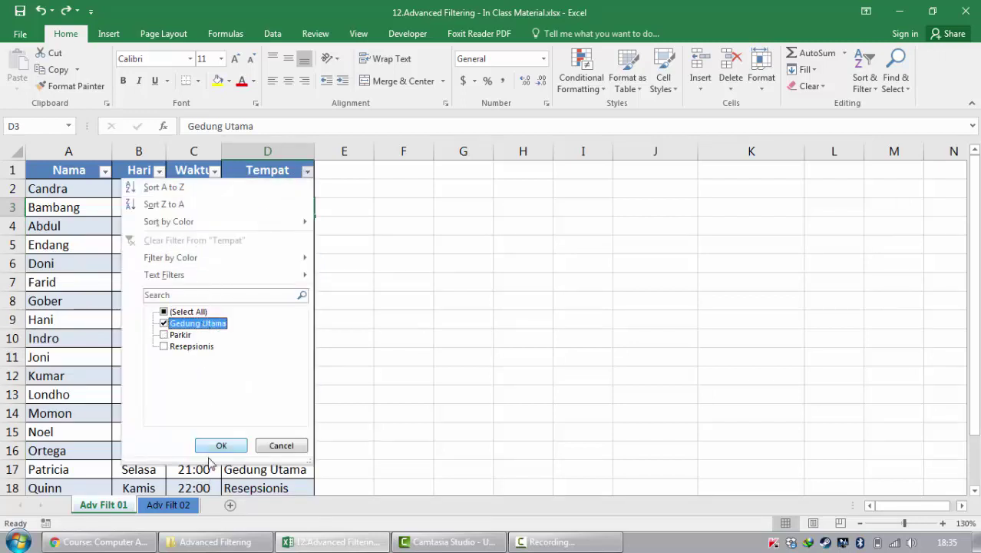
pyautogui.click(221, 445)
pyautogui.click(264, 246)
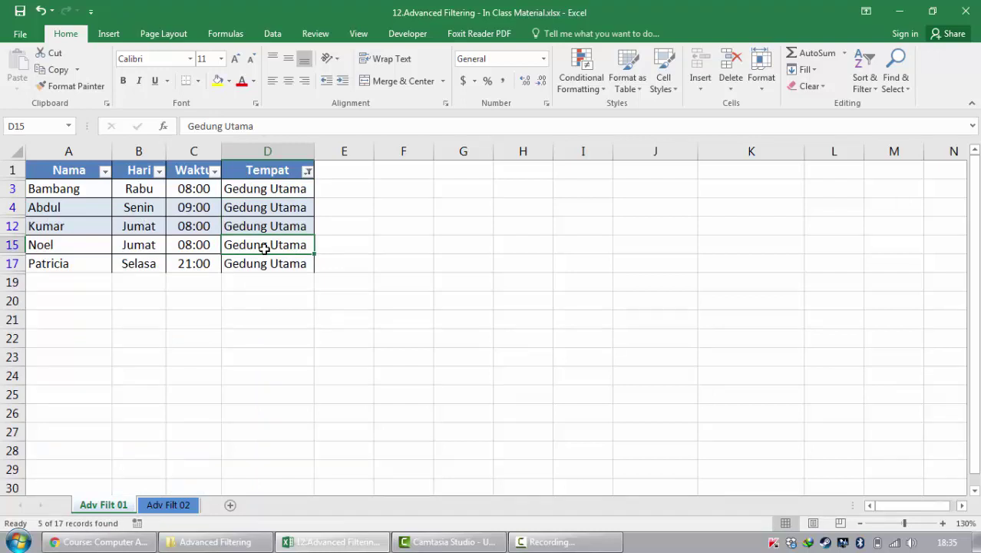
# Reset the Tempat filter to include all locations
pyautogui.click(306, 170)
pyautogui.click(192, 311)
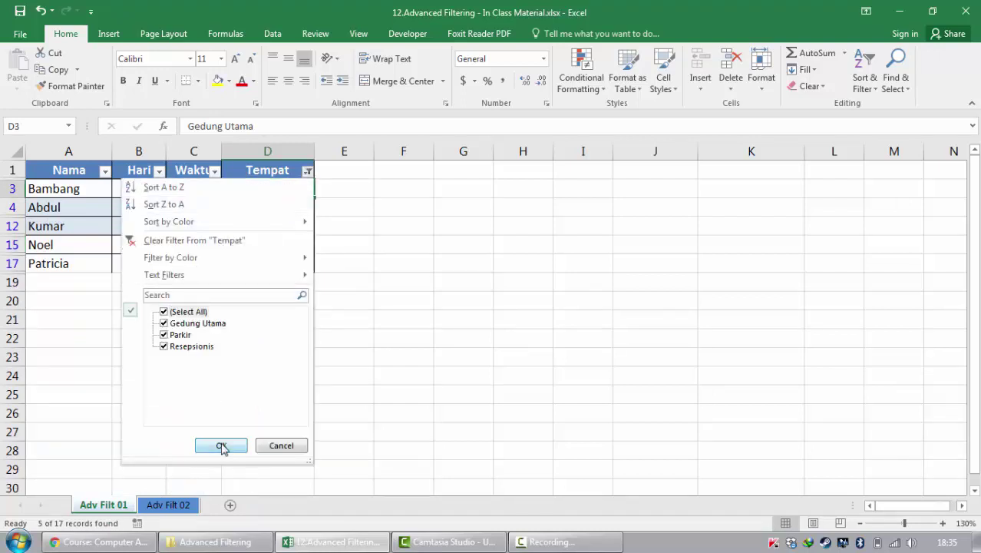
pyautogui.click(221, 446)
pyautogui.click(220, 321)
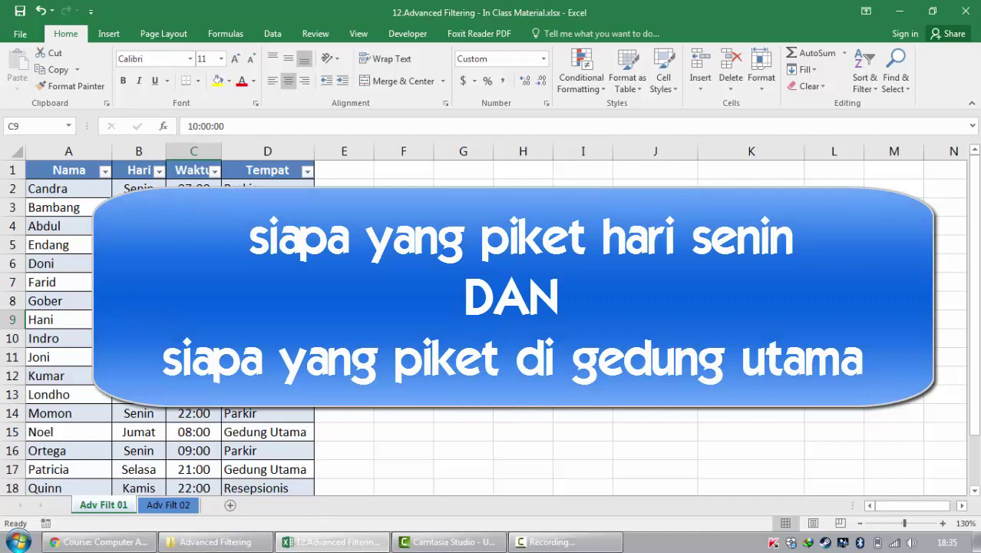
# Filter the Hari column to the Senin rows only
pyautogui.click(268, 245)
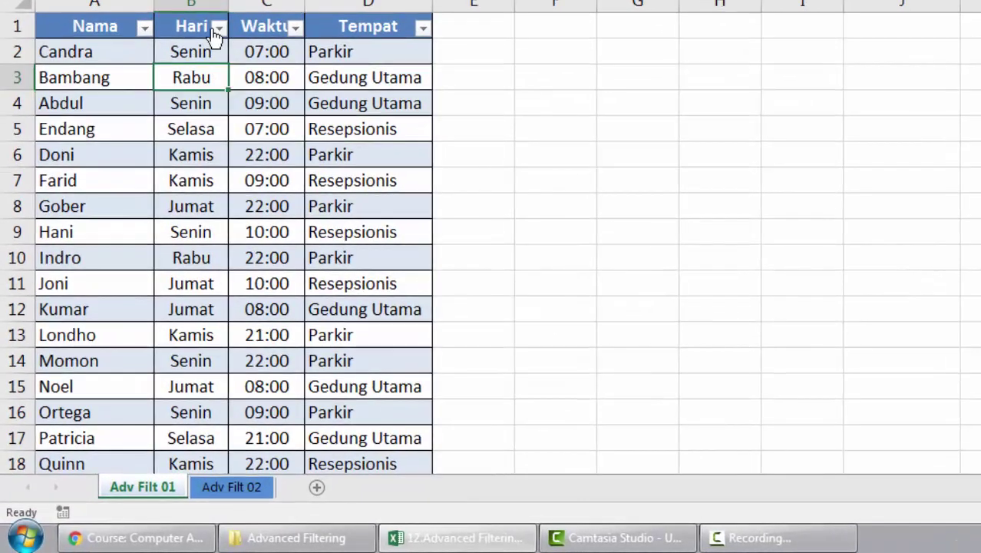
pyautogui.click(212, 40)
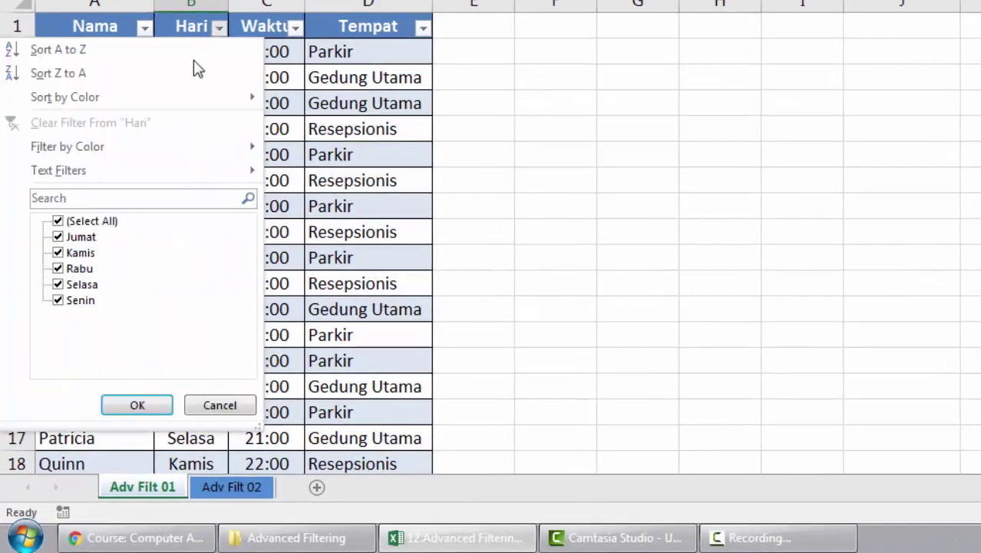
pyautogui.click(100, 231)
pyautogui.click(73, 300)
pyautogui.click(129, 406)
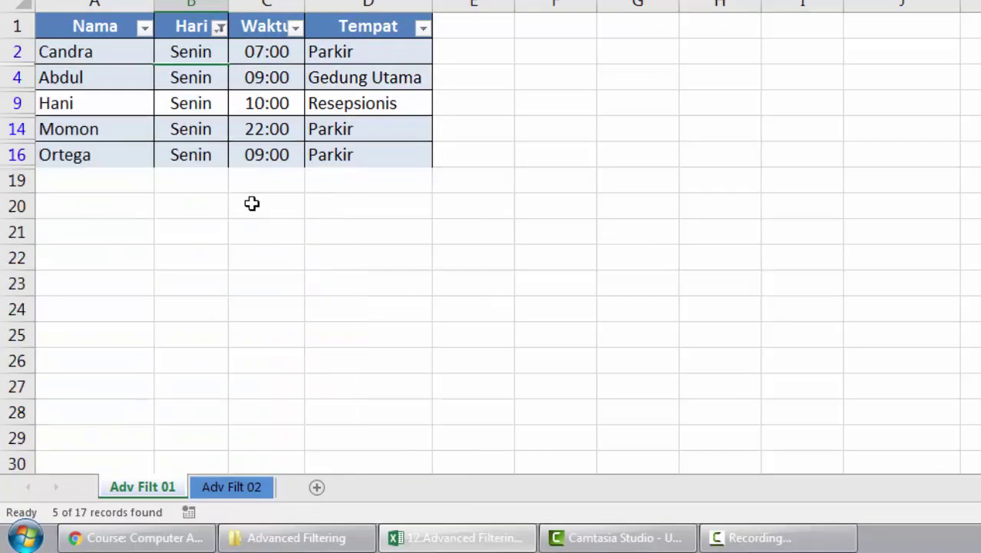
# Narrow the Senin rows further by filtering the Tempat column to Gedung Utama, and select the matching record
pyautogui.click(405, 25)
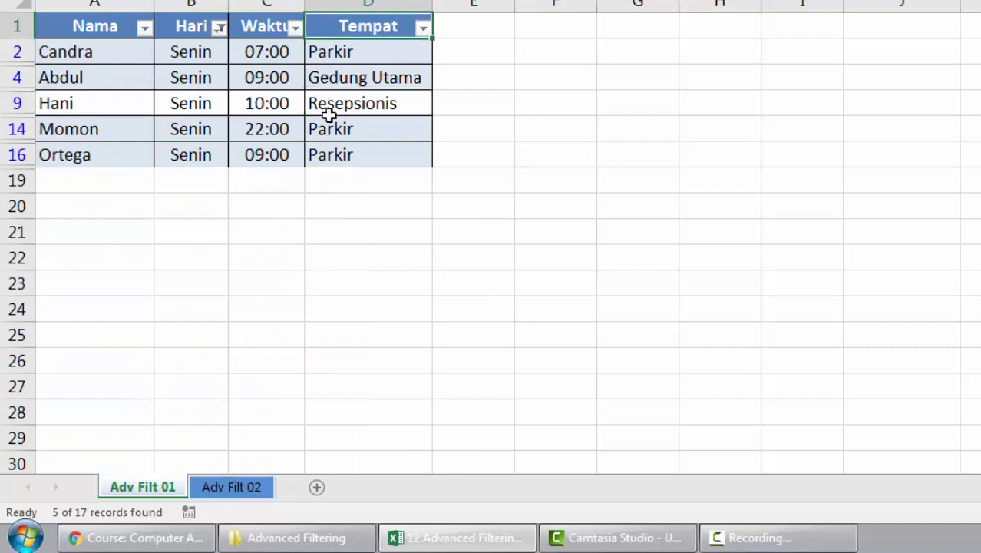
pyautogui.click(425, 29)
pyautogui.click(269, 220)
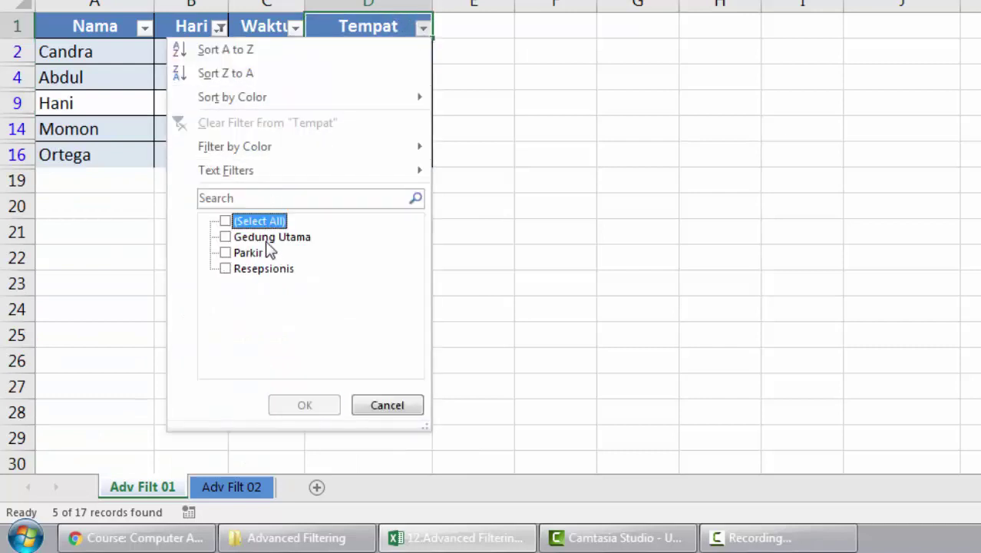
pyautogui.click(269, 237)
pyautogui.click(304, 406)
pyautogui.moveTo(123, 52); pyautogui.dragTo(334, 60)
pyautogui.click(333, 52)
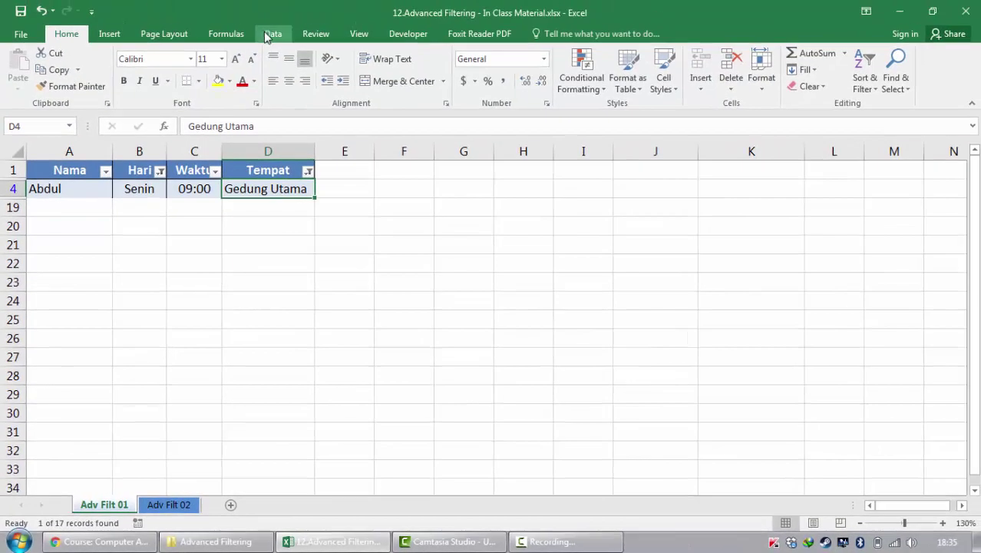
# Clear all active filters from the schedule table
pyautogui.click(273, 34)
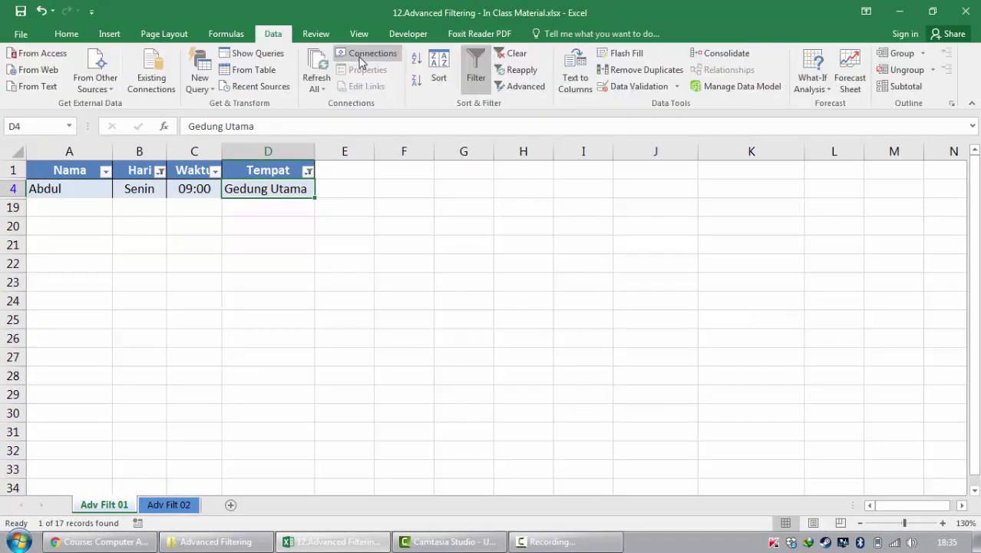
pyautogui.click(513, 54)
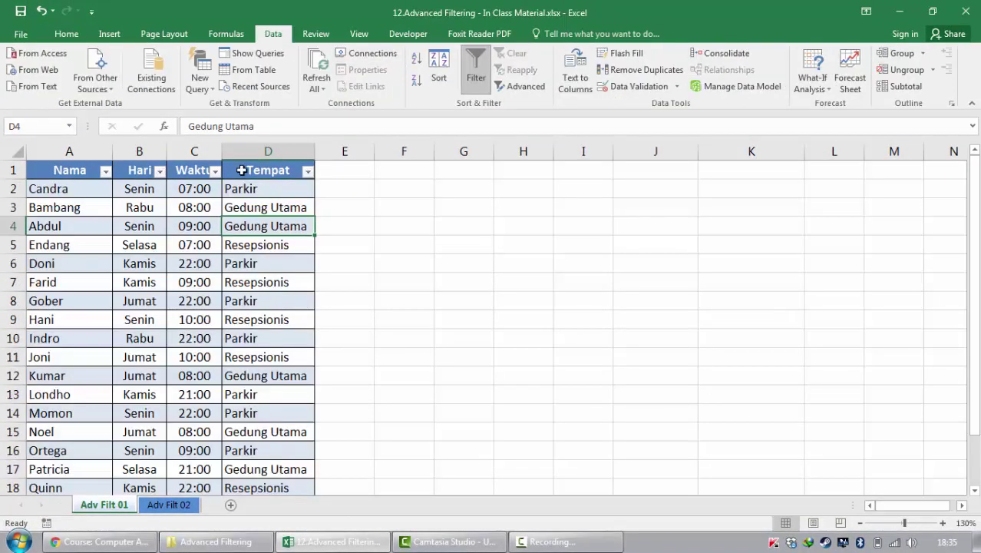
pyautogui.click(151, 184)
# Filter the Hari column to Senin, highlight the listed names, and undo the filter
pyautogui.click(159, 170)
pyautogui.click(79, 311)
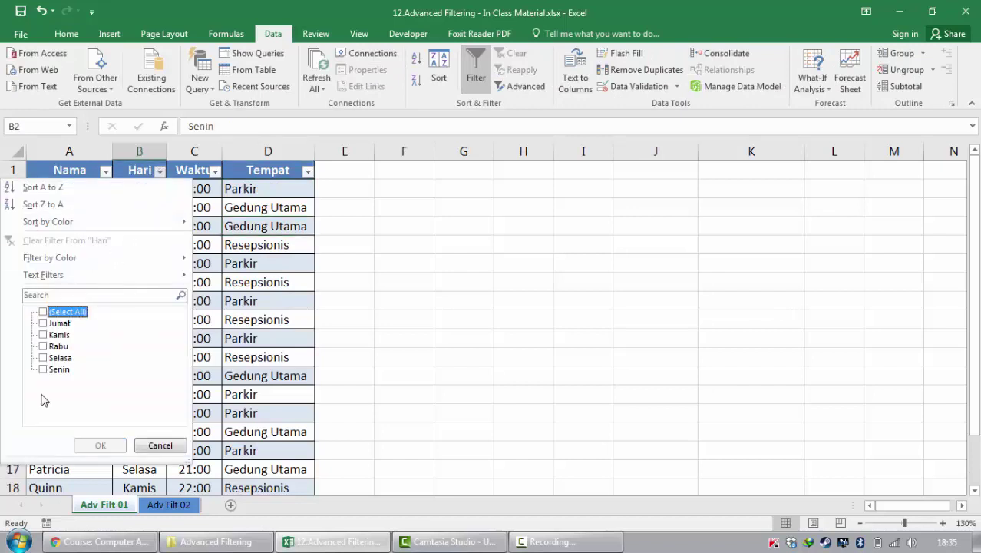
pyautogui.click(44, 369)
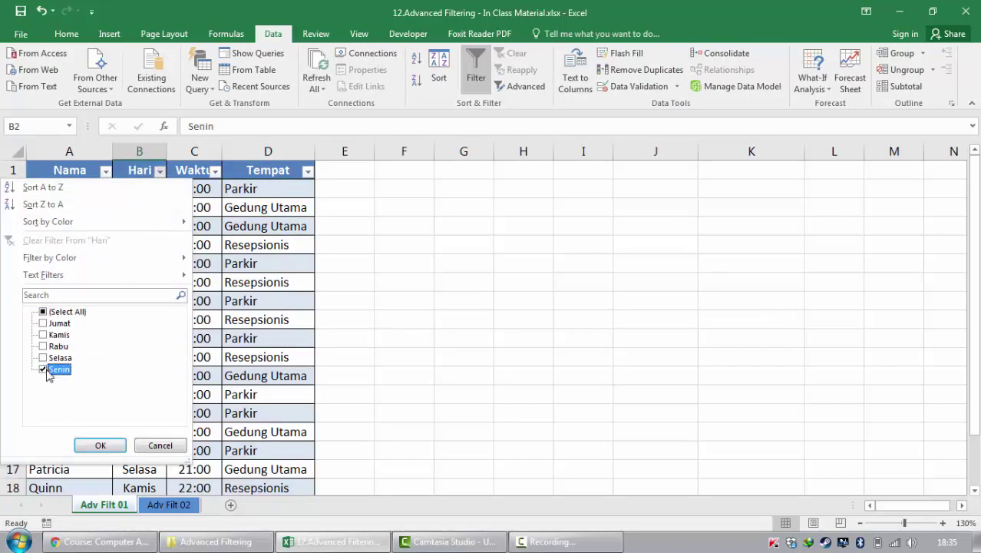
pyautogui.click(100, 445)
pyautogui.moveTo(71, 188); pyautogui.dragTo(69, 280)
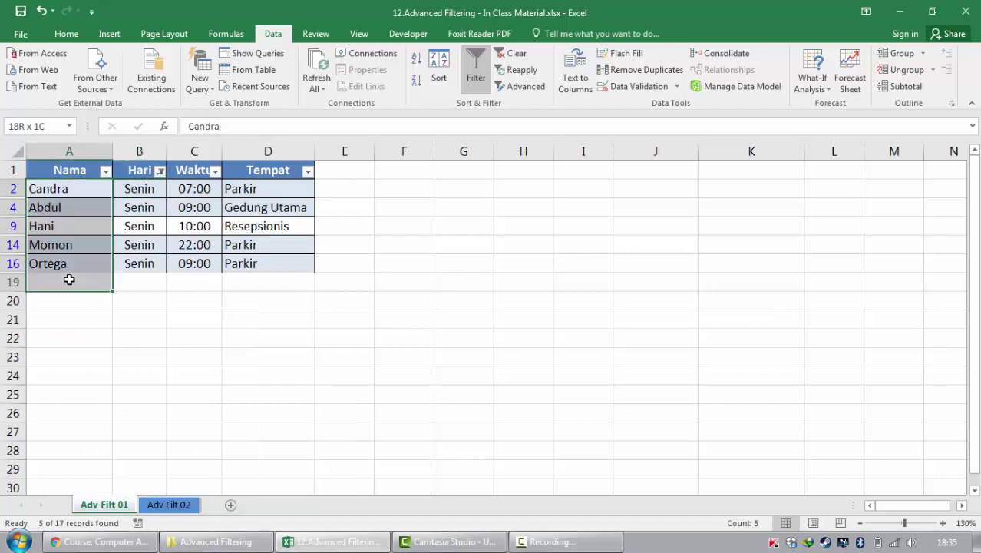
pyautogui.click(148, 209)
pyautogui.hotkey('ctrl', 'z')
# Filter the Tempat column to Gedung Utama and highlight the names of the listed people
pyautogui.click(252, 192)
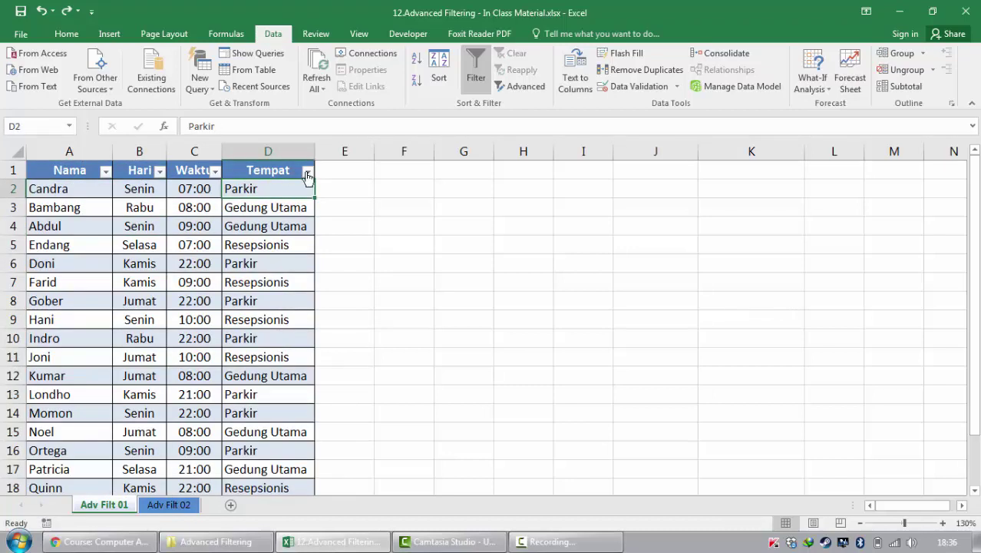
pyautogui.click(308, 172)
pyautogui.click(184, 312)
pyautogui.click(196, 323)
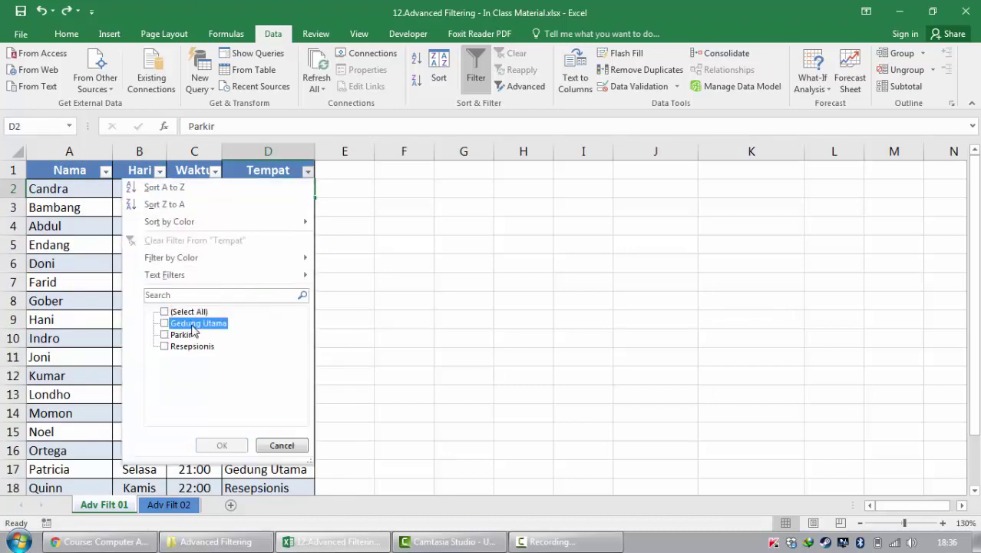
pyautogui.click(221, 445)
pyautogui.moveTo(32, 189); pyautogui.dragTo(72, 282)
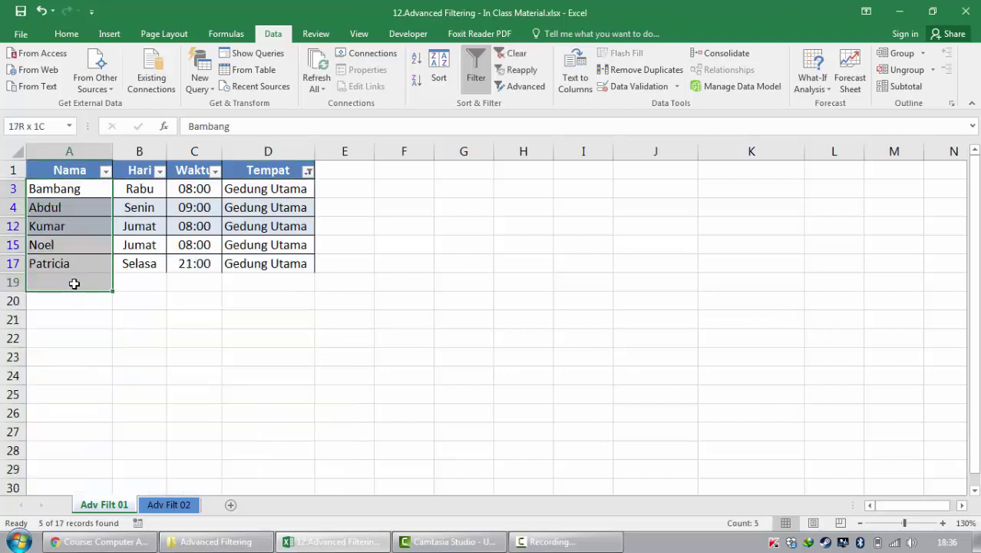
pyautogui.click(134, 239)
pyautogui.click(146, 224)
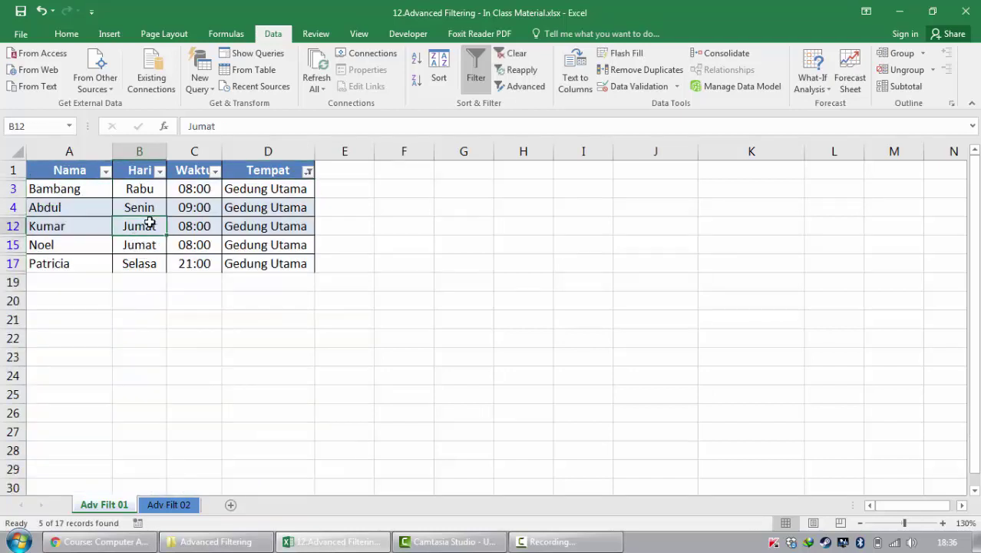
# Reselect all Tempat values so the whole schedule is listed again
pyautogui.click(309, 173)
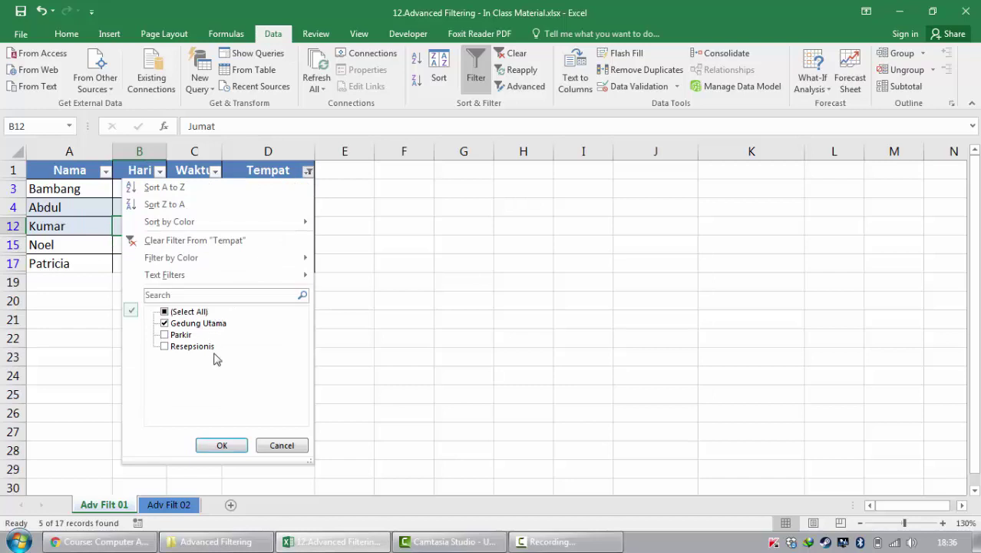
pyautogui.click(191, 313)
pyautogui.click(207, 446)
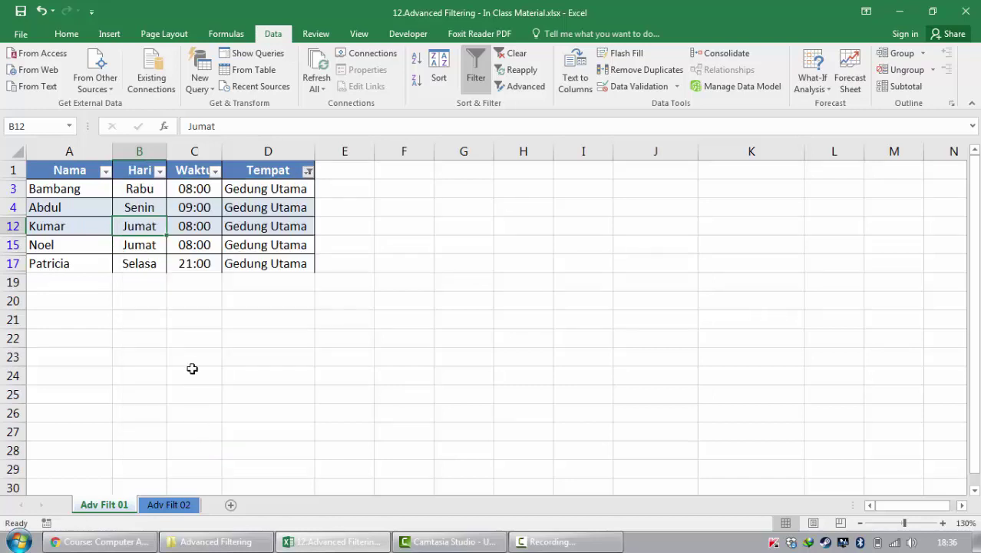
pyautogui.click(193, 299)
# Enter the heading CRITERIA in cell F1, beside the schedule table
pyautogui.click(245, 247)
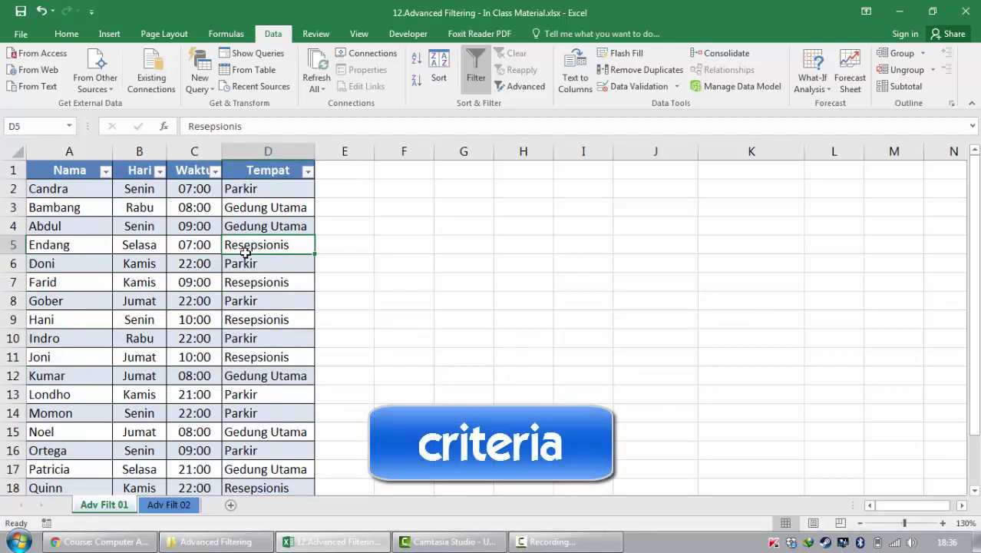
pyautogui.press('Right')
pyautogui.press('Right')
pyautogui.press('Right')
pyautogui.press('Up')
pyautogui.press('Up')
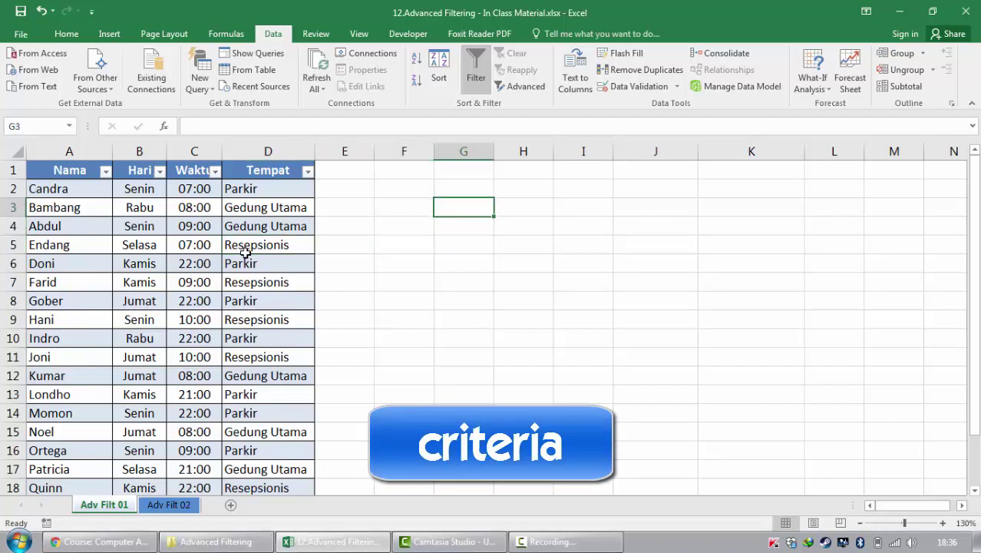
pyautogui.press('Up')
pyautogui.press('Up')
pyautogui.press('Left')
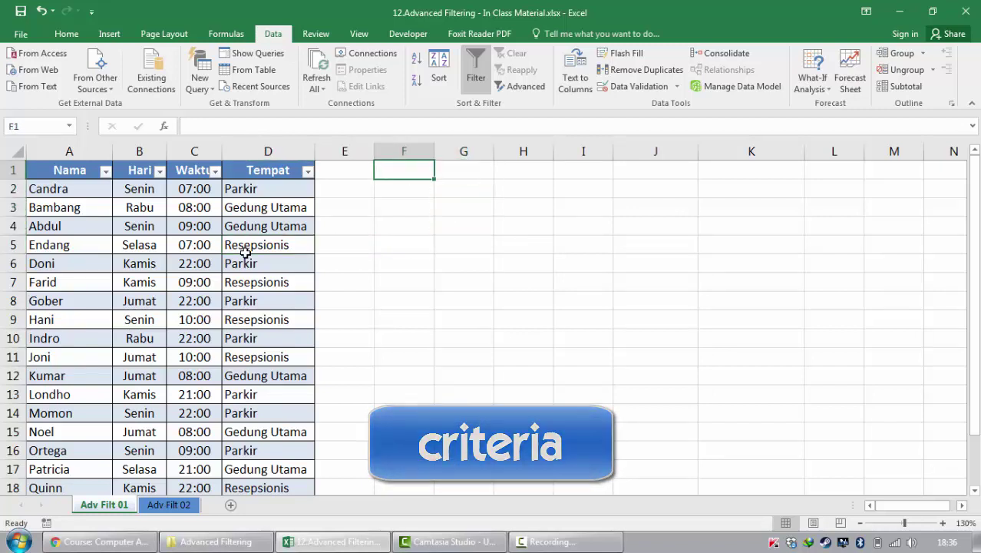
pyautogui.write('CRITERI')
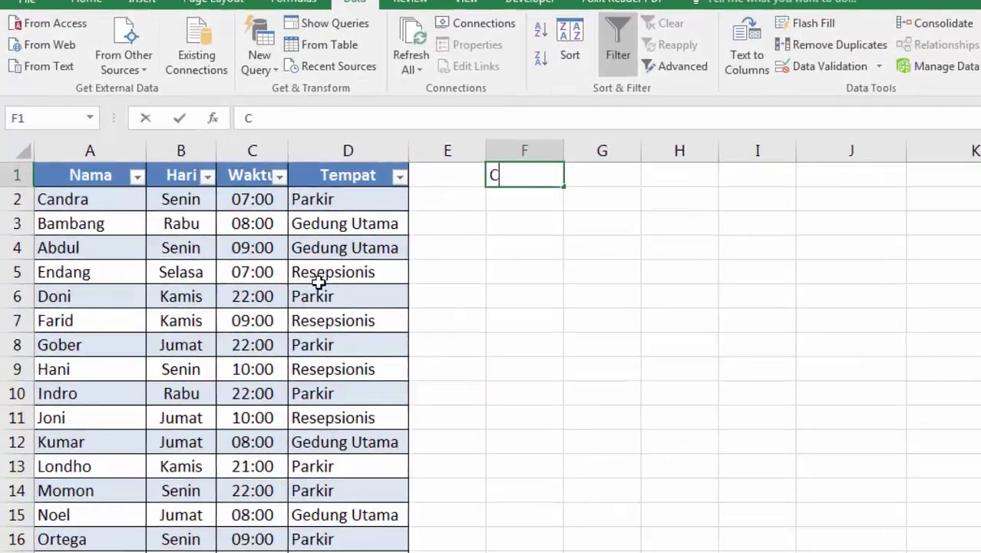
pyautogui.write('A')
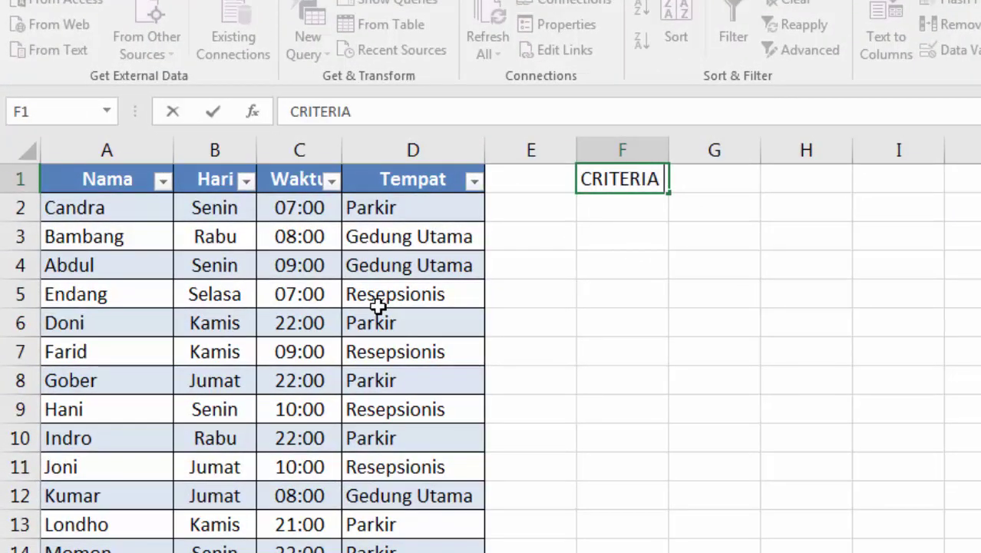
pyautogui.press('Return')
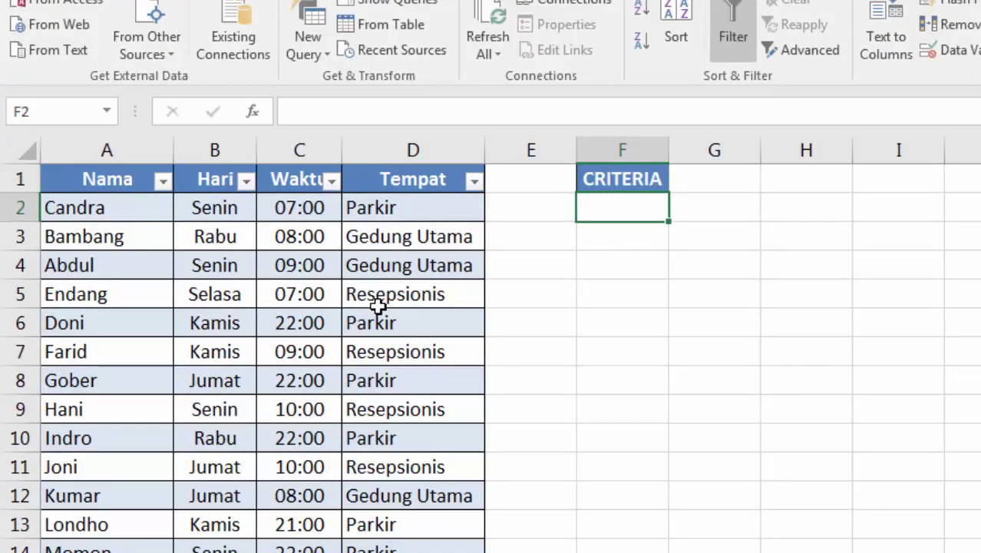
# Look over the schedule's column headings from Nama to Tempat in relation to the empty cell below CRITERIA
pyautogui.press('Down')
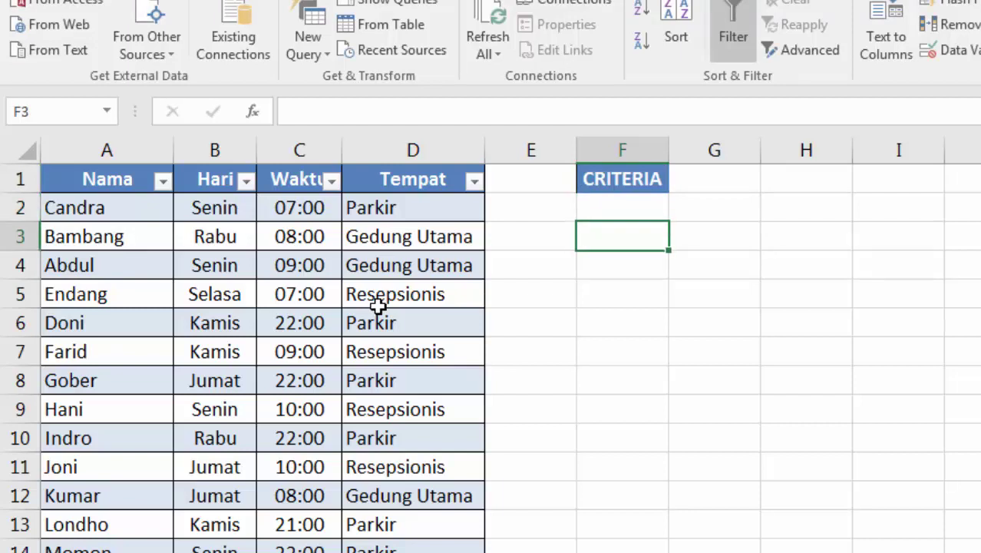
pyautogui.press('Up')
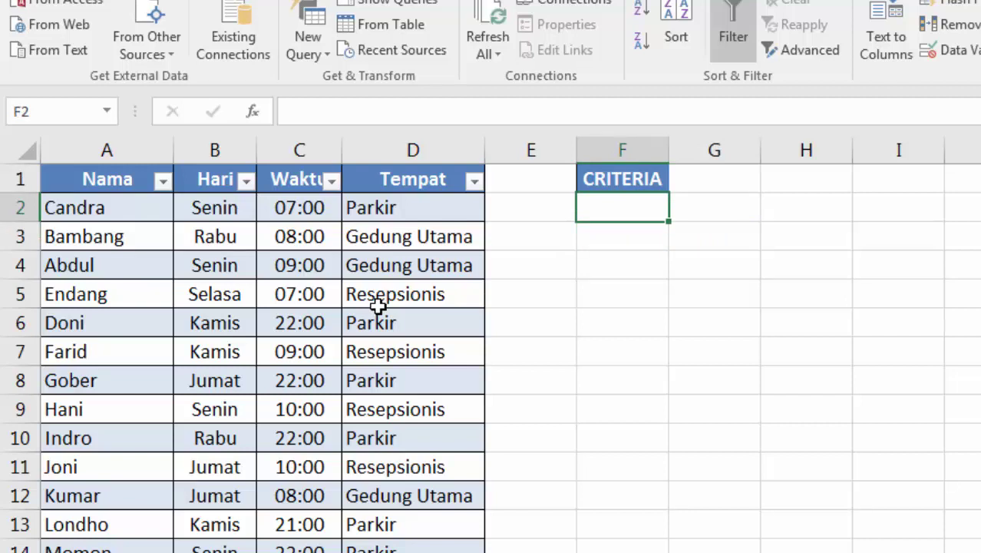
pyautogui.press('Left')
pyautogui.press('Left')
pyautogui.press('Left')
pyautogui.press('Left')
pyautogui.press('Left')
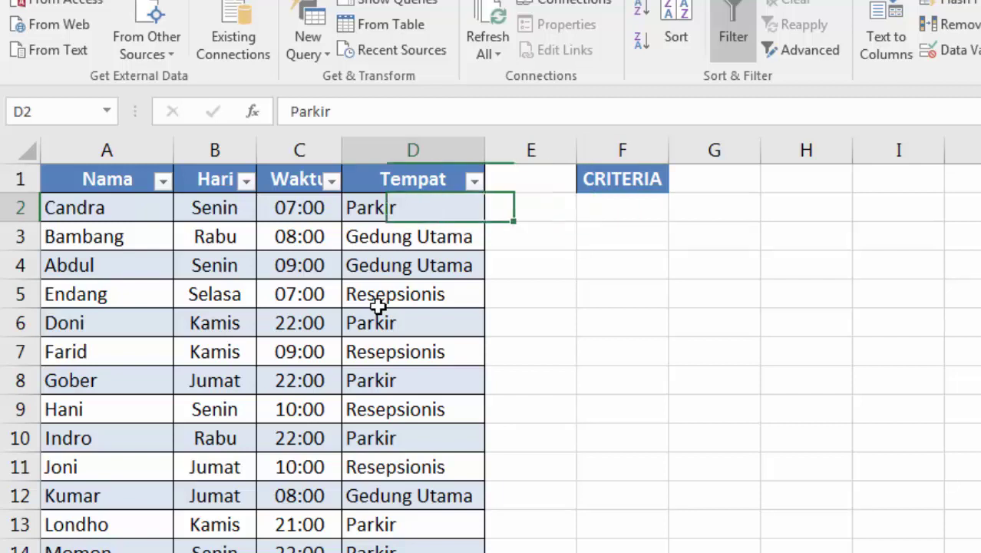
pyautogui.press('Up')
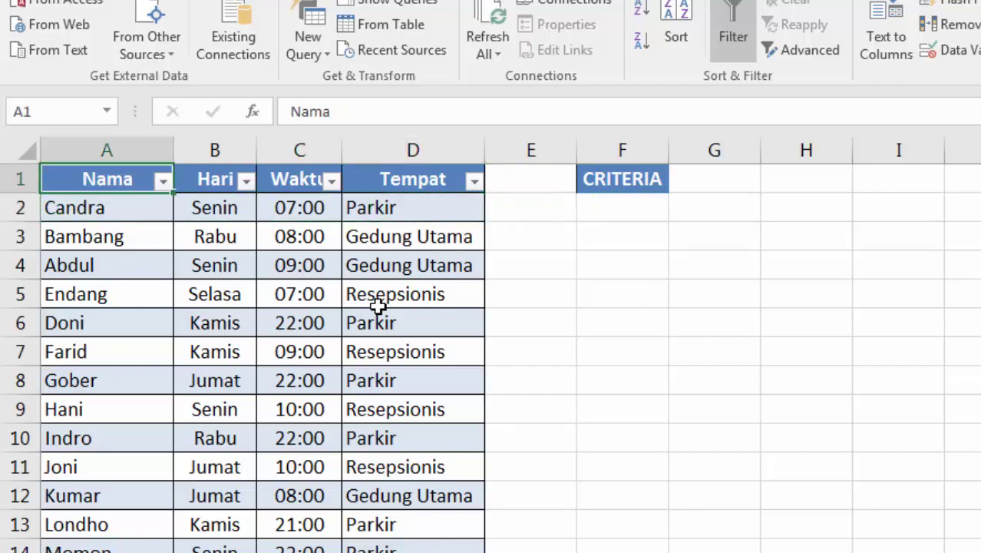
pyautogui.press('Right')
pyautogui.press('Right')
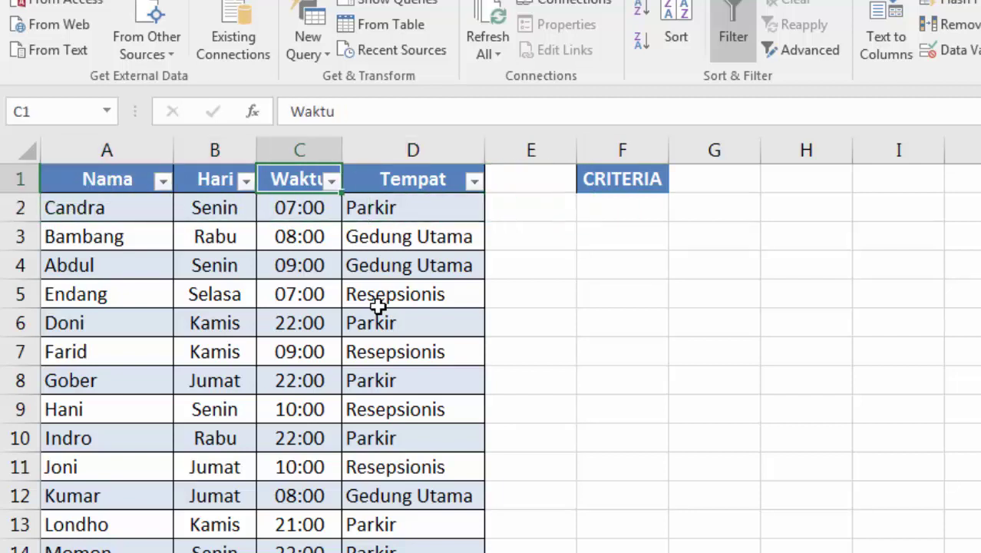
pyautogui.press('Right')
pyautogui.press('Down')
pyautogui.press('Right')
pyautogui.press('Right')
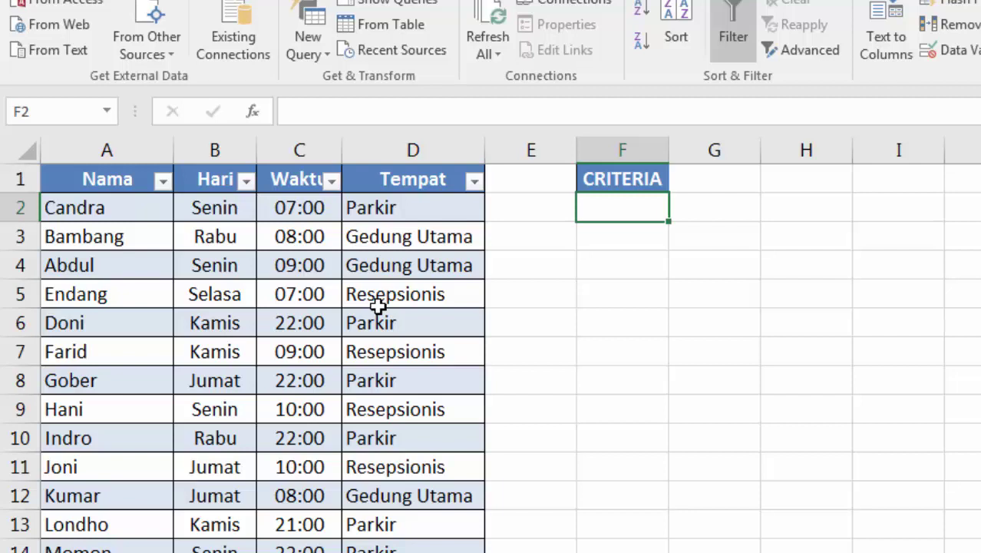
# Turn off filtering on the schedule table, with the Hari heading selected
pyautogui.press('Left')
pyautogui.press('Left')
pyautogui.press('Left')
pyautogui.press('Left')
pyautogui.press('Left')
pyautogui.press('Up')
pyautogui.press('Right')
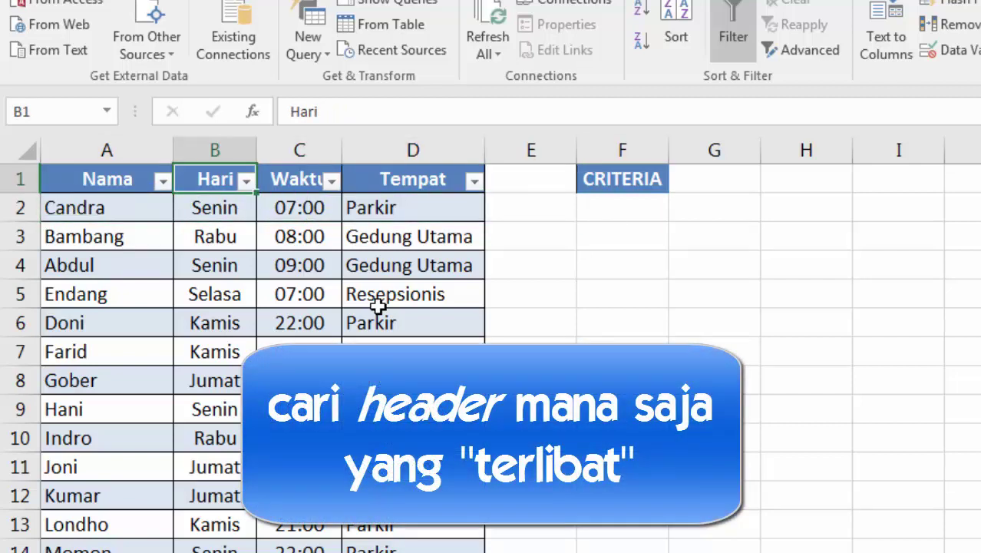
pyautogui.click(739, 40)
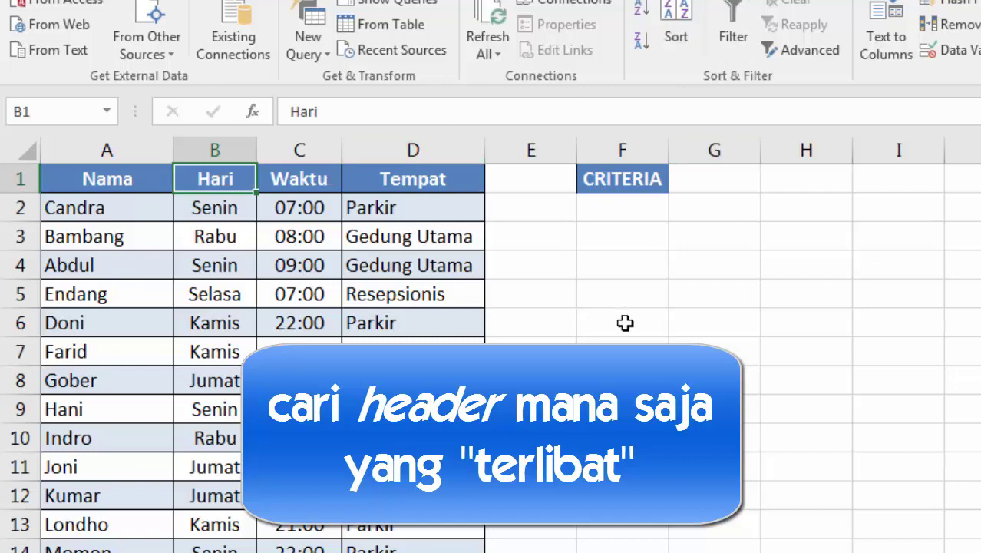
# Enter the criteria headings hari in F2 and Tempat in G2, matching the schedule columns involved
pyautogui.click(241, 180)
pyautogui.click(408, 179)
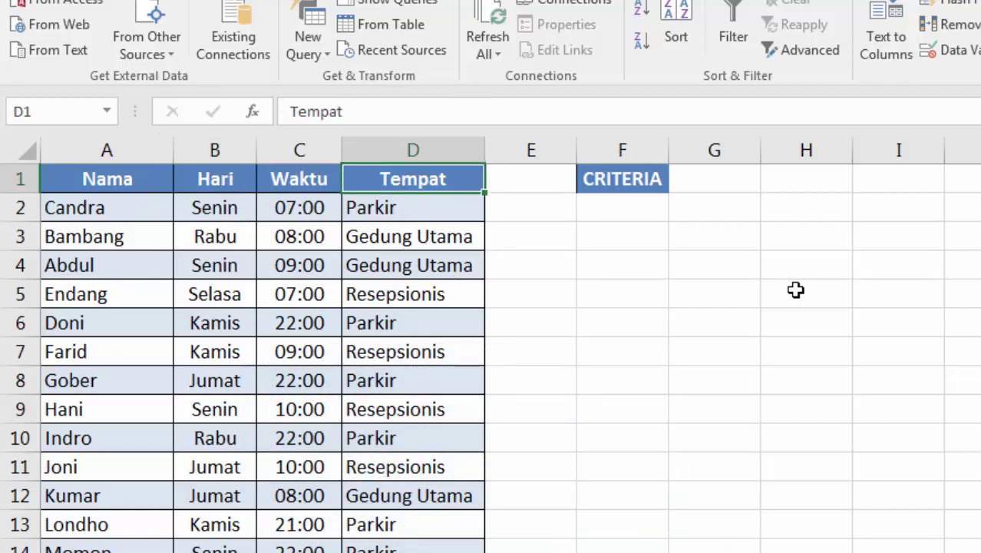
pyautogui.click(238, 182)
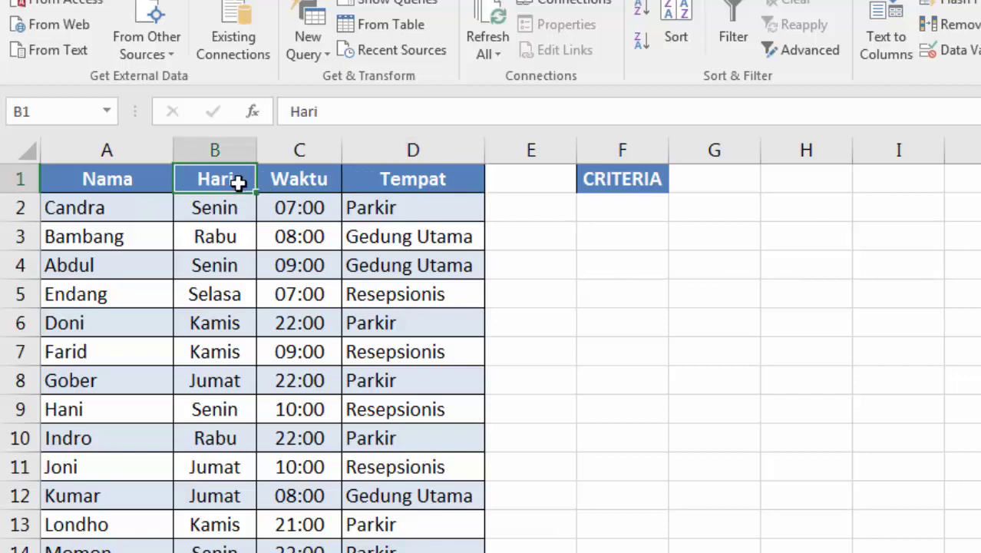
pyautogui.click(612, 212)
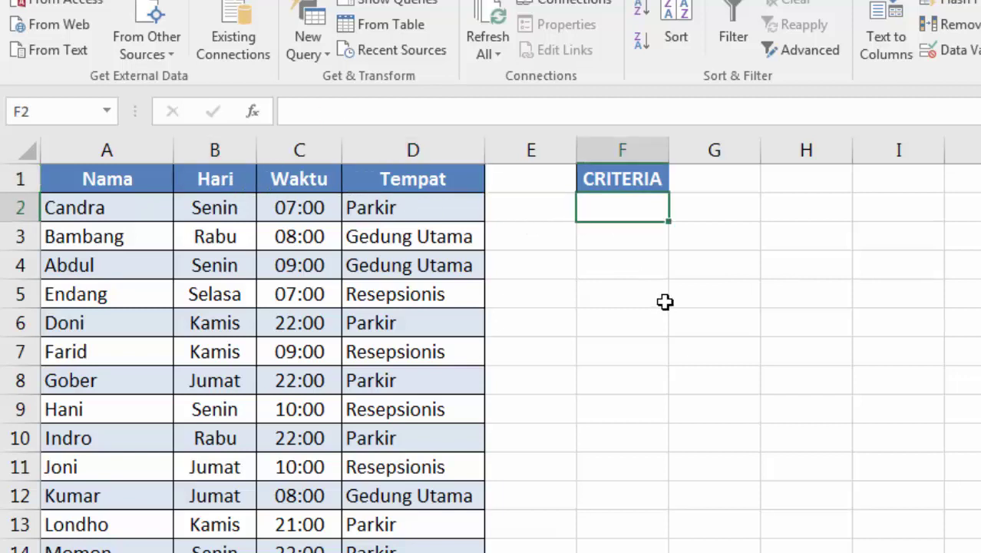
pyautogui.write('hari')
pyautogui.press('Tab')
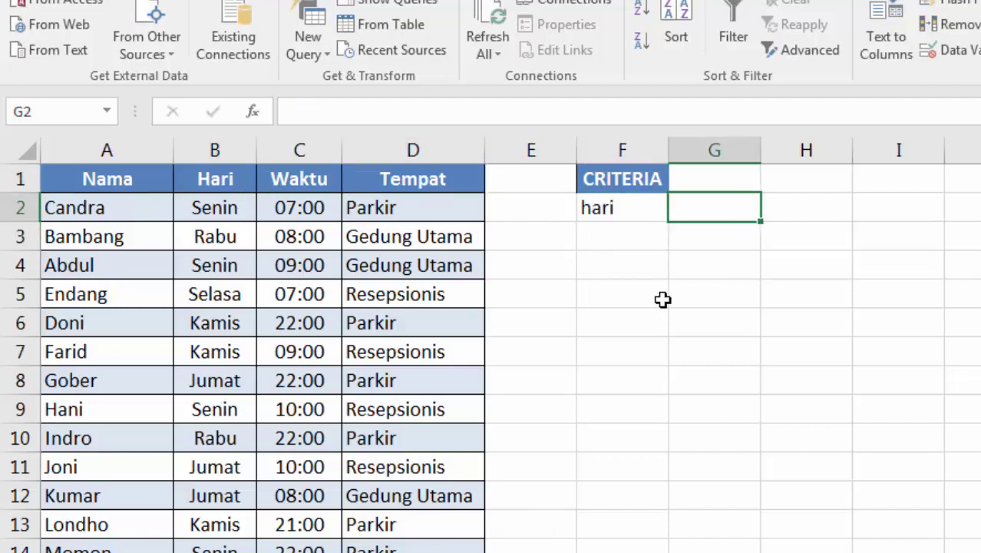
pyautogui.write('Temopa')
pyautogui.press('BackSpace')
pyautogui.press('BackSpace')
pyautogui.press('BackSpace')
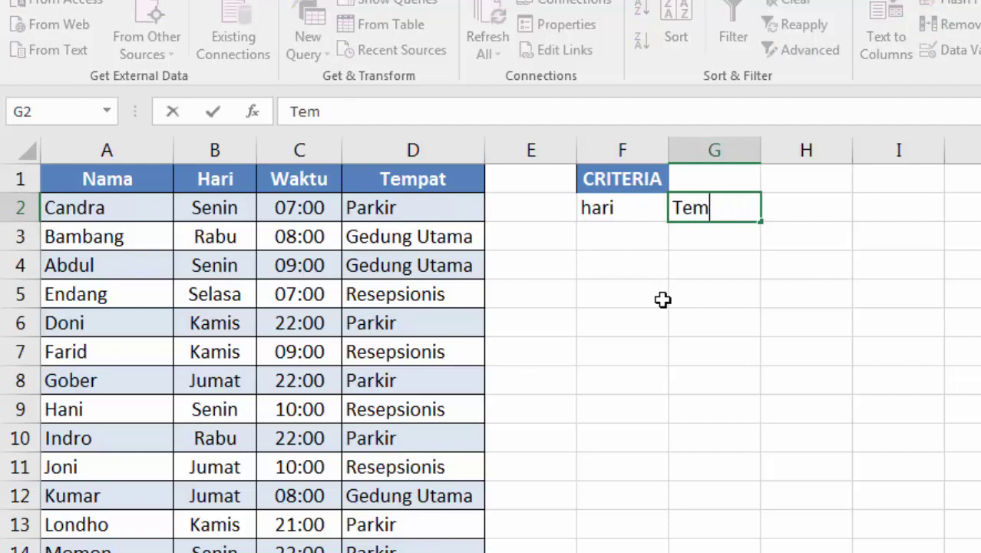
pyautogui.write('pat')
pyautogui.press('Return')
pyautogui.press('Up')
pyautogui.press('Left')
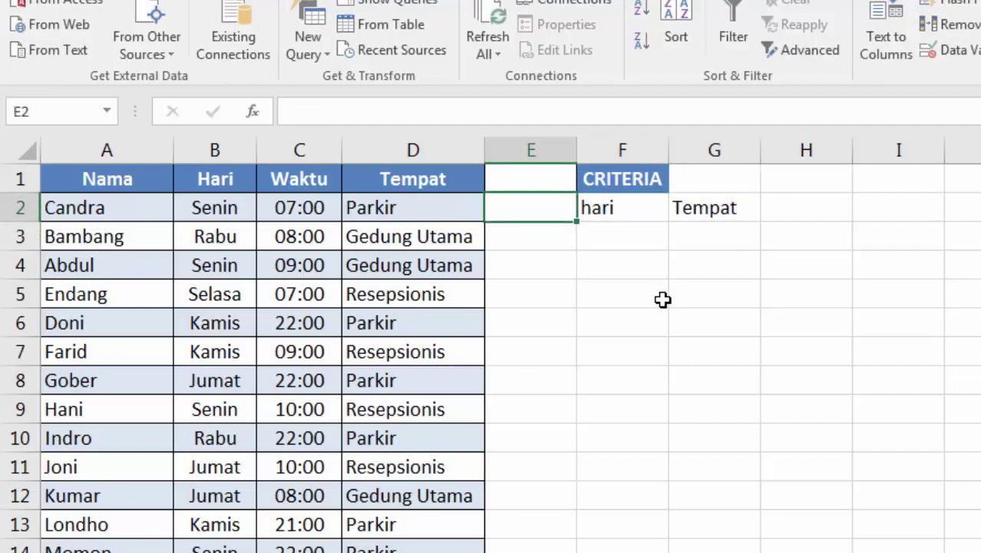
# Copy the Hari heading from B1 and paste it as values only into F2
pyautogui.click(209, 184)
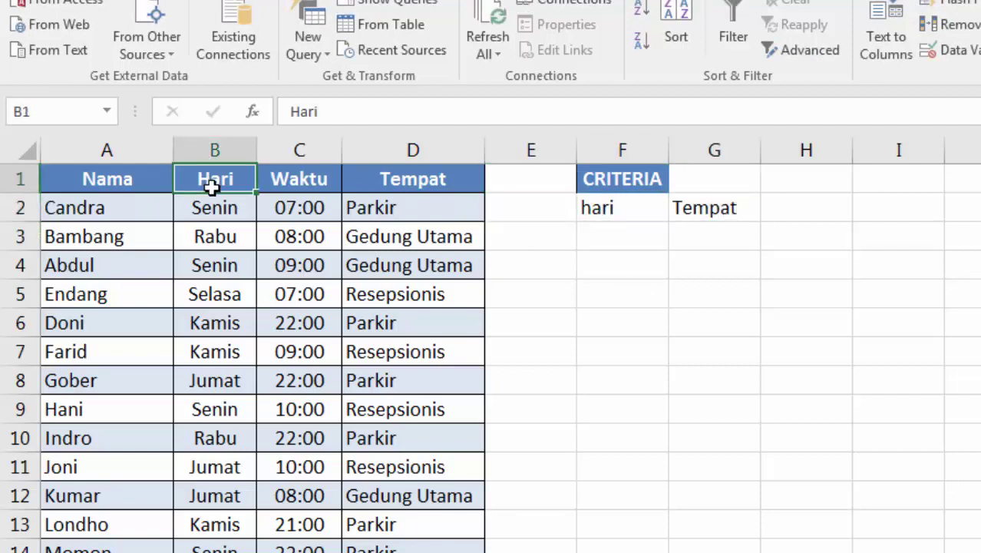
pyautogui.hotkey('ctrl', 'c')
pyautogui.click(604, 211)
pyautogui.rightClick(605, 212)
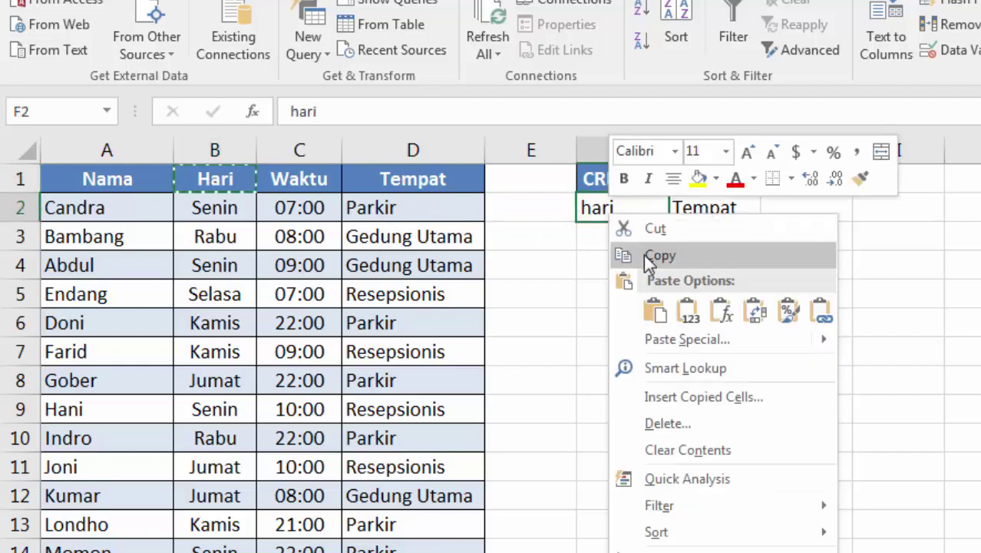
pyautogui.click(687, 311)
# Copy the Tempat heading from D1, paste it as values only into G2, and end the copy mode
pyautogui.click(447, 181)
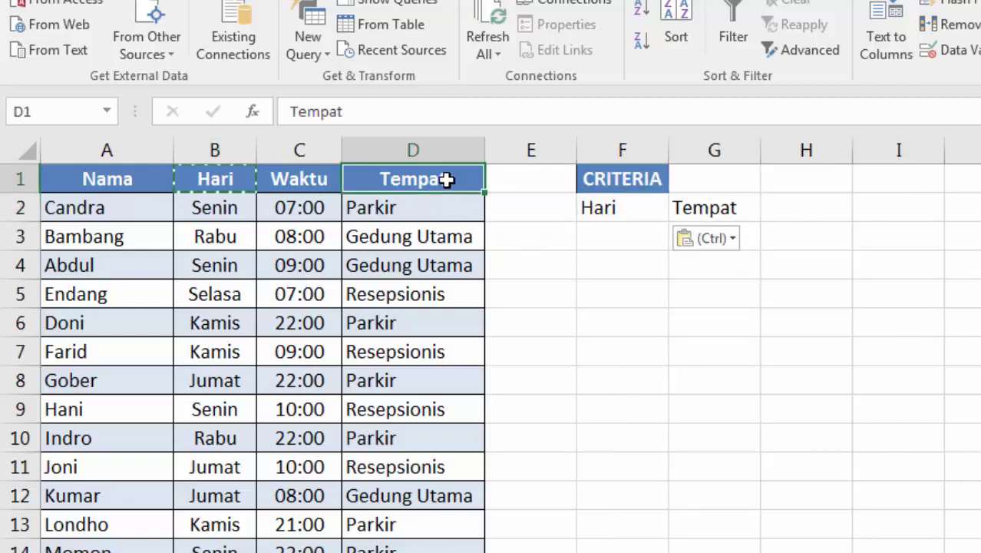
pyautogui.hotkey('ctrl', 'c')
pyautogui.click(725, 211)
pyautogui.rightClick(725, 211)
pyautogui.click(788, 307)
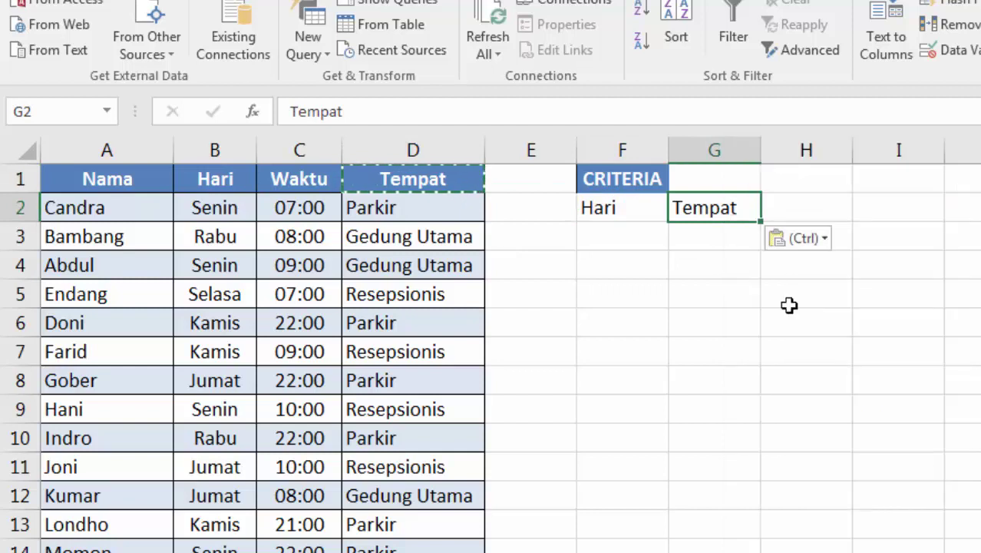
pyautogui.click(359, 241)
pyautogui.press('Escape')
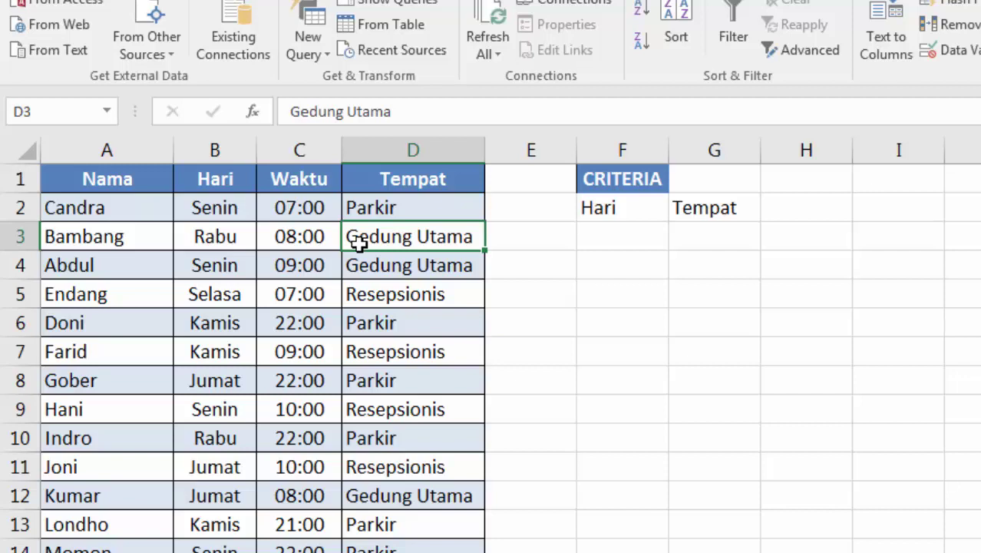
# Copy Senin from B2 and paste it as values only into F3, under the Hari criteria heading
pyautogui.press('Right')
pyautogui.press('Right')
pyautogui.press('Up')
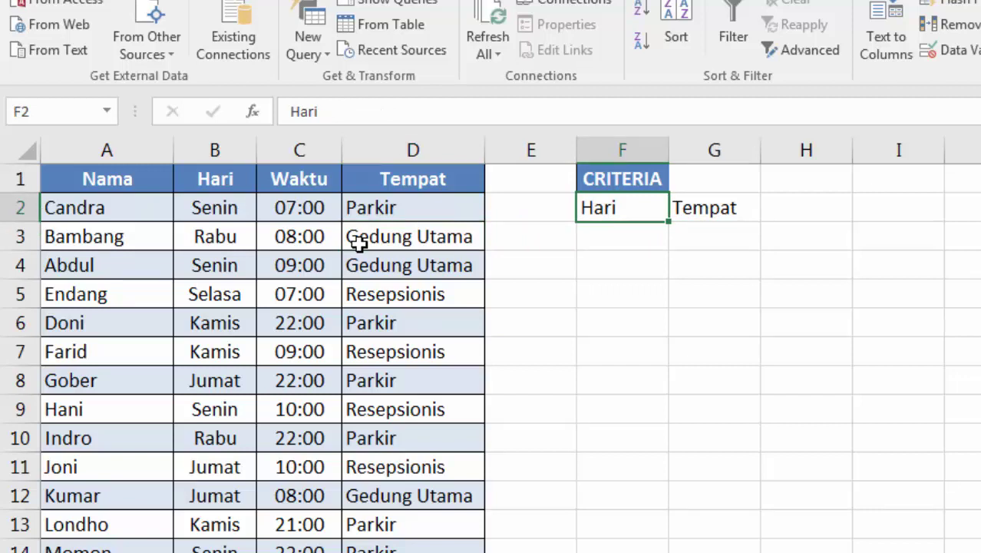
pyautogui.press('Down')
pyautogui.press('Left')
pyautogui.press('Left')
pyautogui.press('Left')
pyautogui.press('Left')
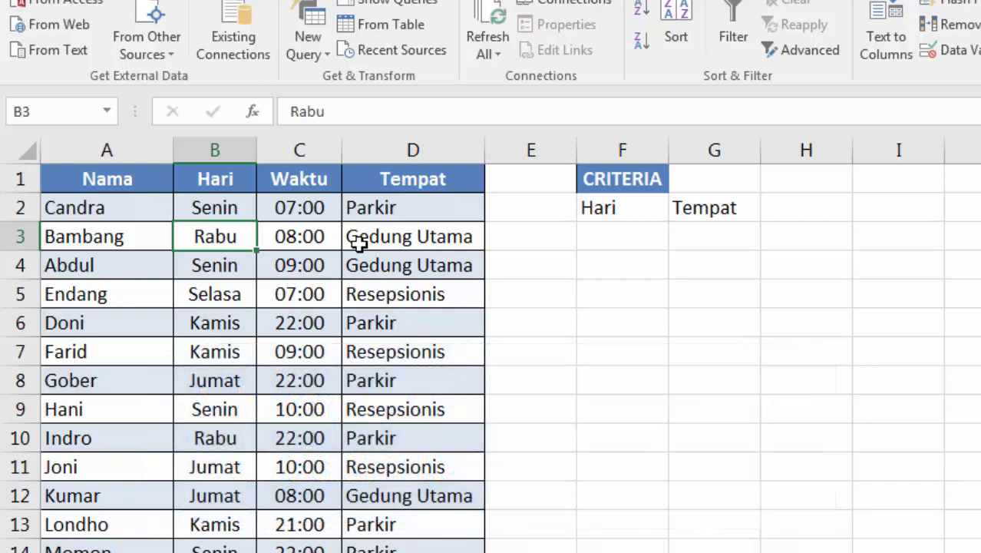
pyautogui.press('Up')
pyautogui.hotkey('ctrl', 'c')
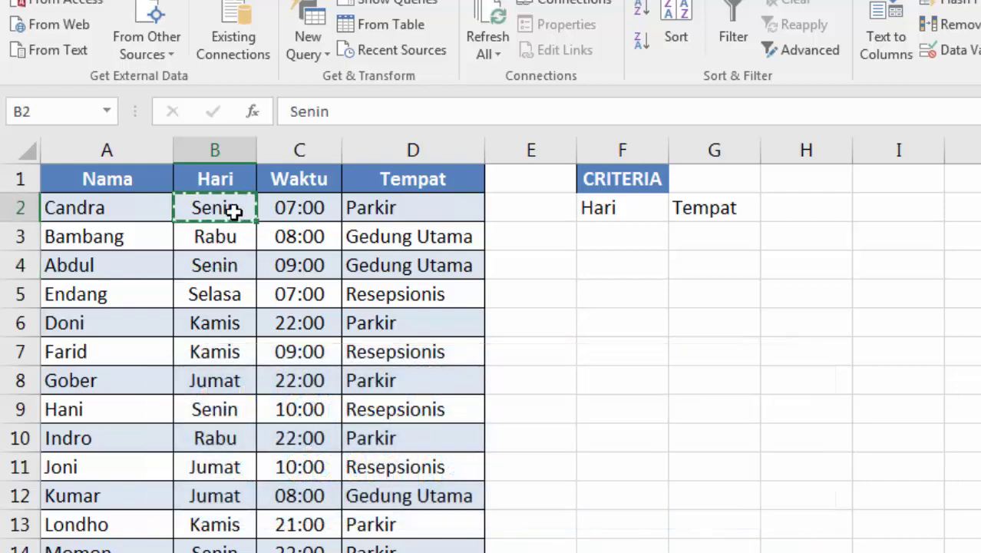
pyautogui.click(626, 246)
pyautogui.rightClick(625, 229)
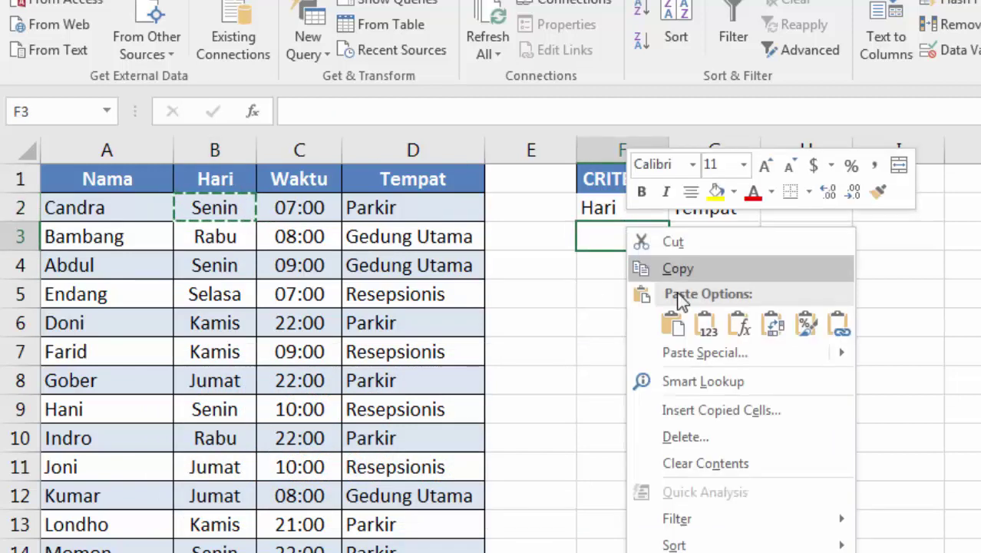
pyautogui.click(701, 323)
# Copy Gedung Utama from D3 and paste it as values only into G3, under the Tempat criteria heading
pyautogui.click(452, 232)
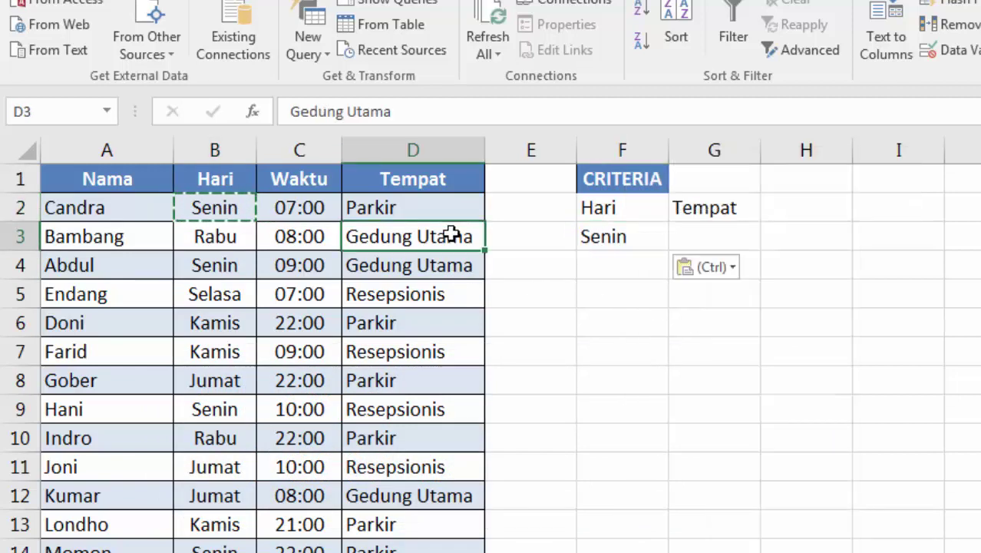
pyautogui.hotkey('ctrl', 'c')
pyautogui.click(708, 236)
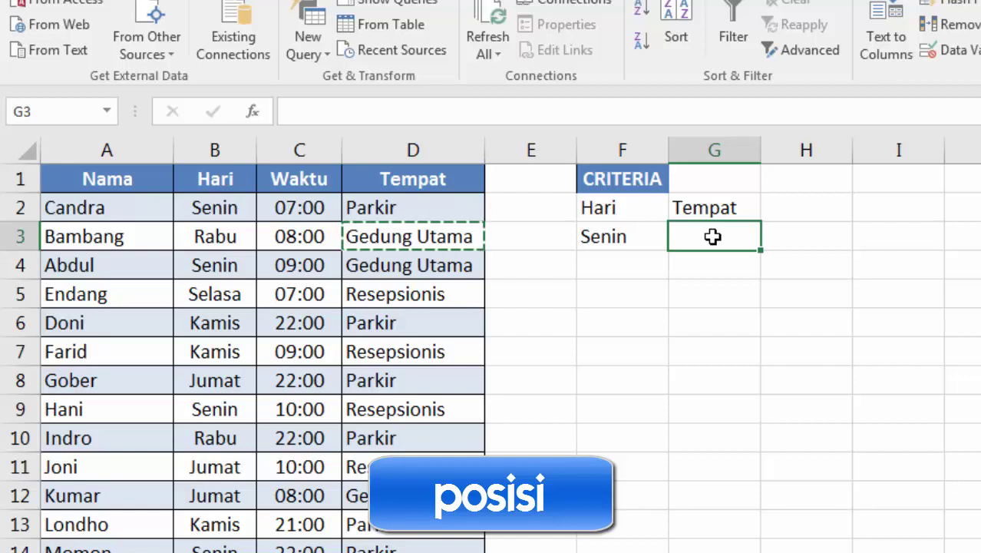
pyautogui.rightClick(713, 236)
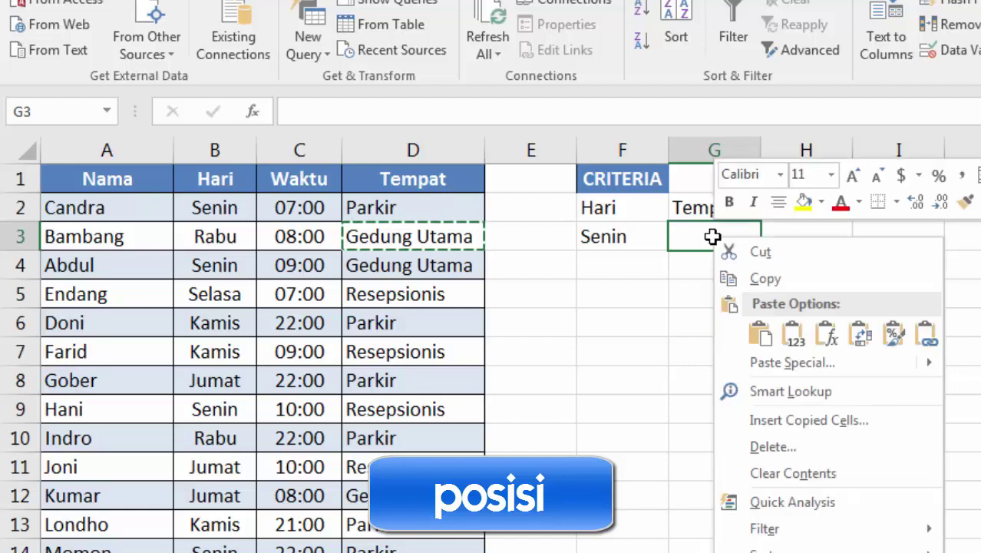
pyautogui.click(793, 334)
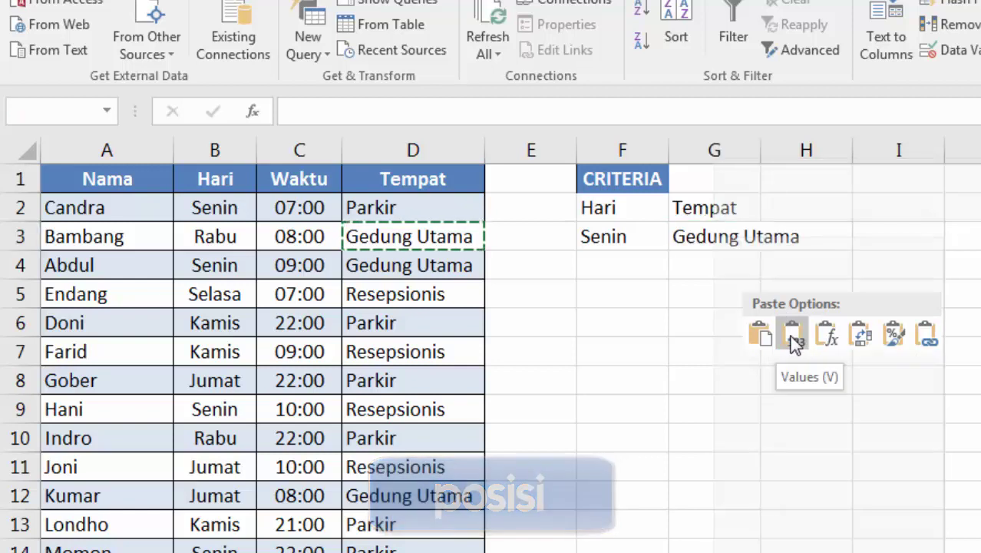
# Fit the width of column G to its contents and make the headings in F2:G2 bold
pyautogui.doubleClick(760, 161)
pyautogui.moveTo(632, 210); pyautogui.dragTo(729, 204)
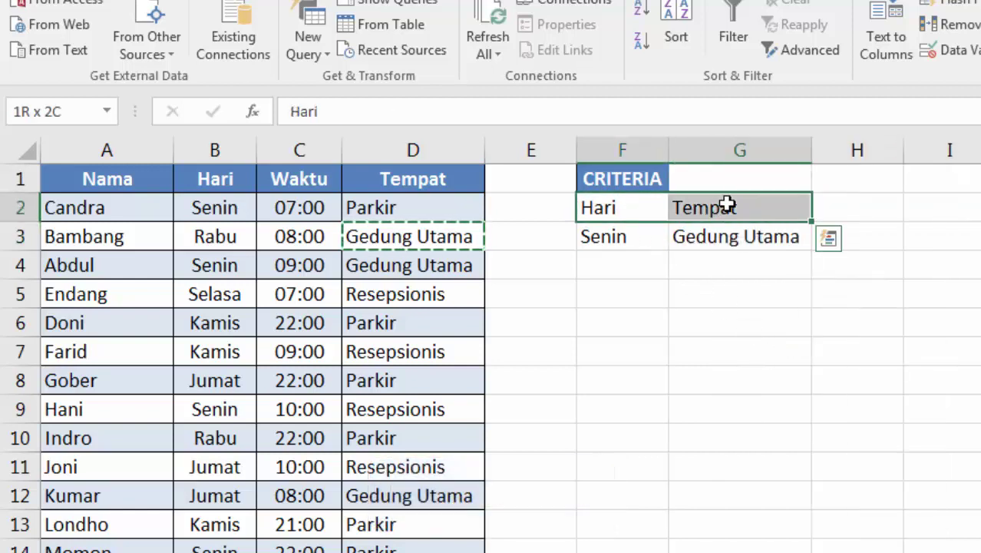
pyautogui.hotkey('ctrl', 'b')
# Move the Gedung Utama criterion from G3 down to G4 and back up to G3
pyautogui.click(730, 235)
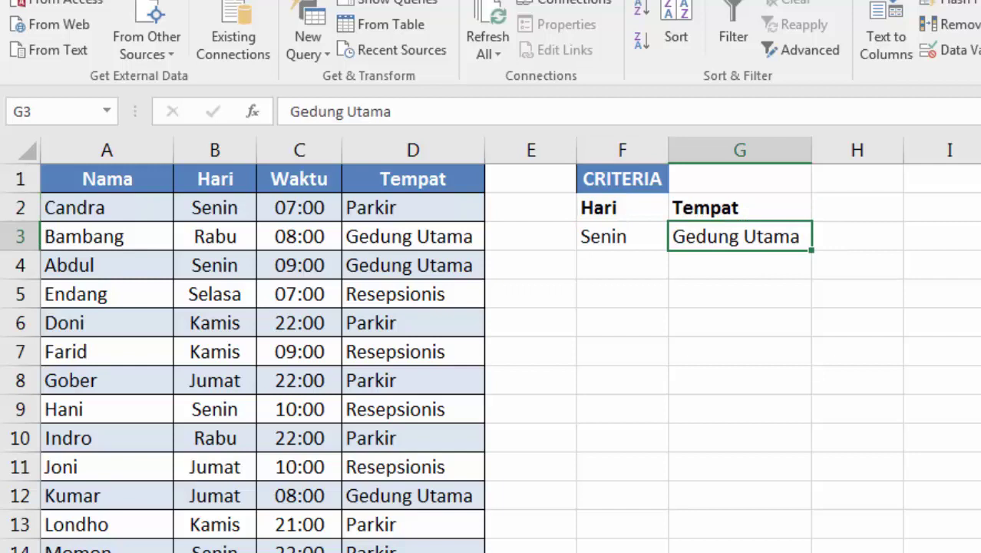
pyautogui.hotkey('ctrl', 'x')
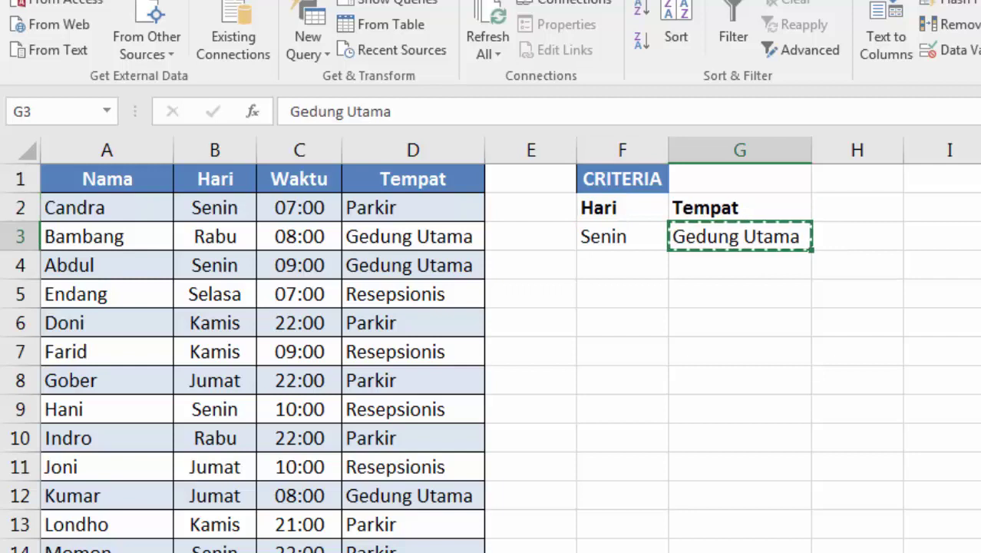
pyautogui.press('Down')
pyautogui.hotkey('ctrl', 'v')
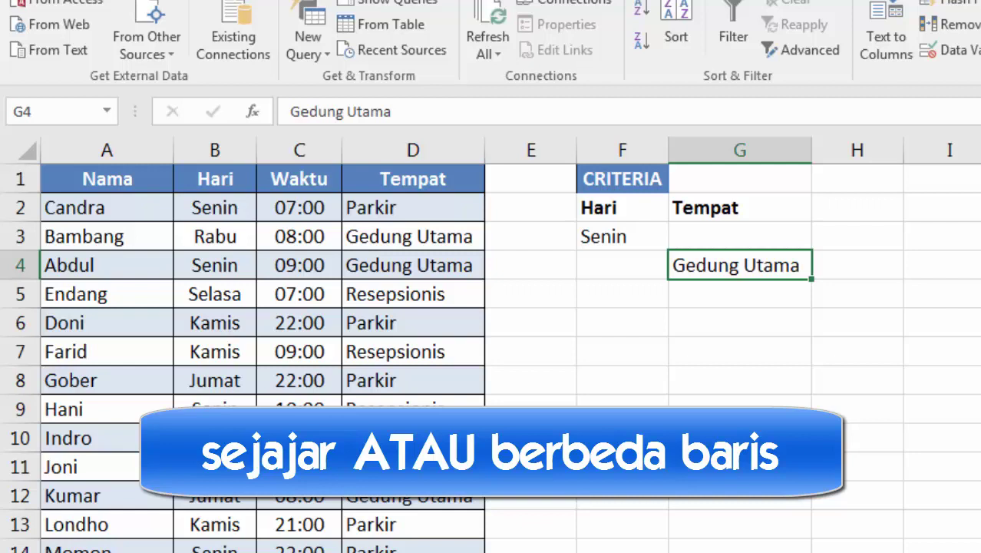
pyautogui.hotkey('ctrl', 'c')
pyautogui.press('Up')
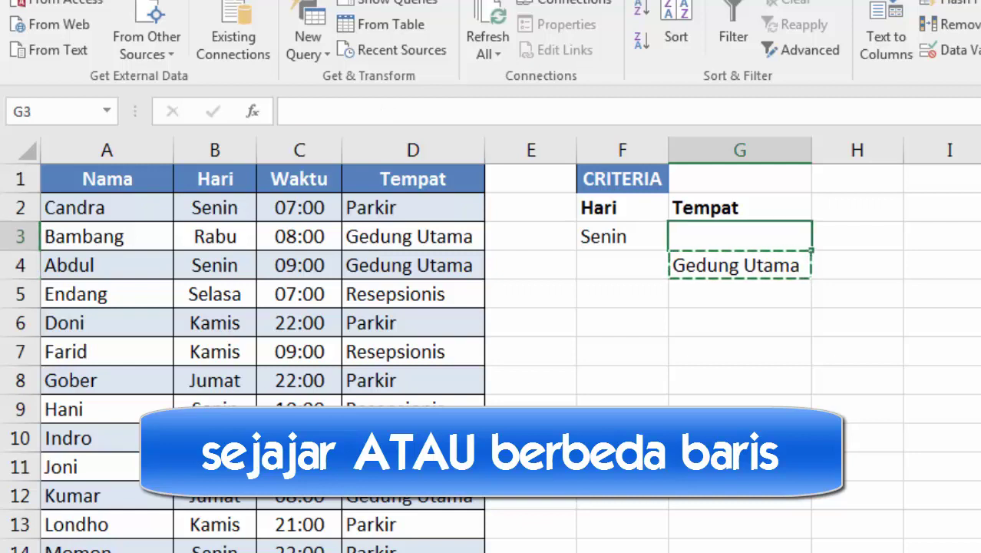
pyautogui.hotkey('ctrl', 'v')
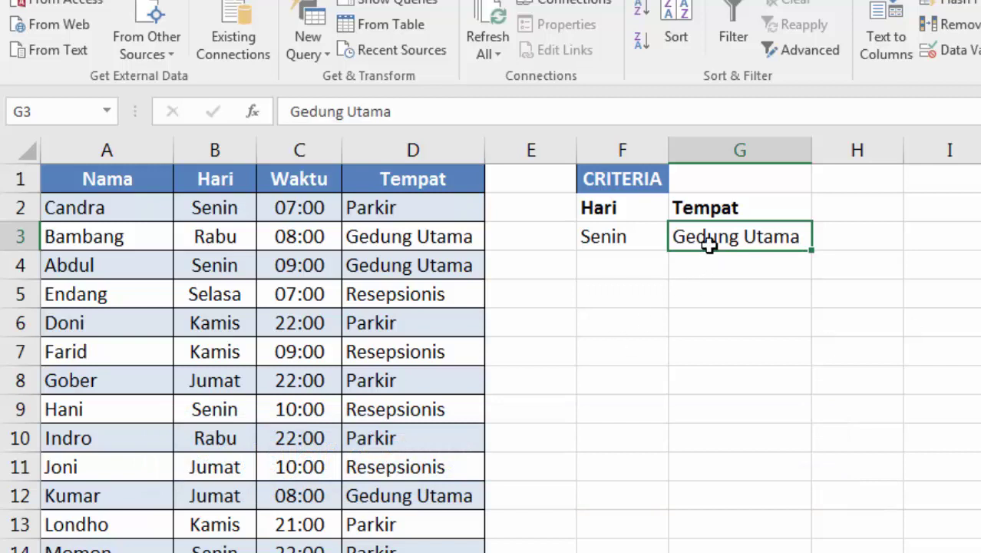
# Move the Gedung Utama criterion from G3 to G4, one row below the Senin criterion
pyautogui.moveTo(623, 237); pyautogui.dragTo(734, 236)
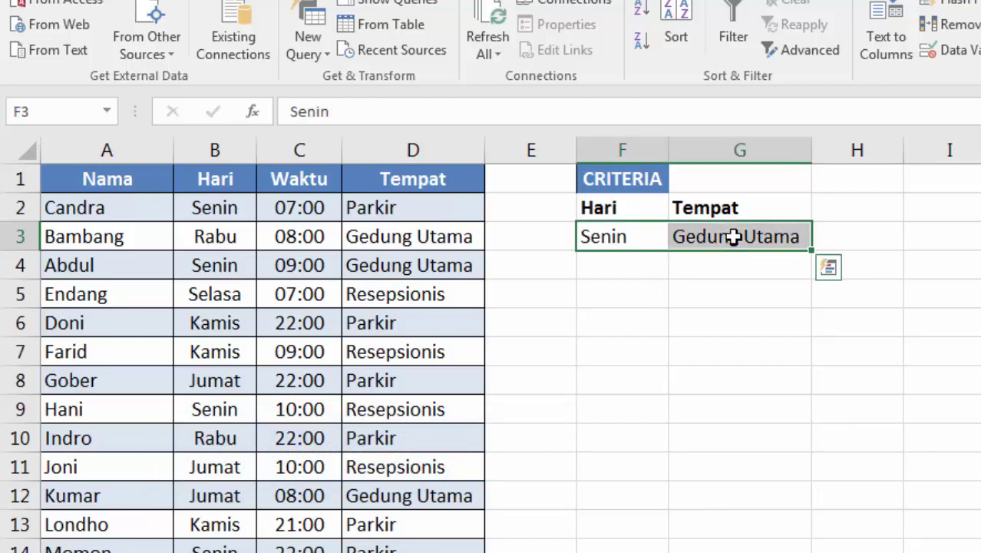
pyautogui.click(734, 237)
pyautogui.hotkey('ctrl', 'x')
pyautogui.press('Down')
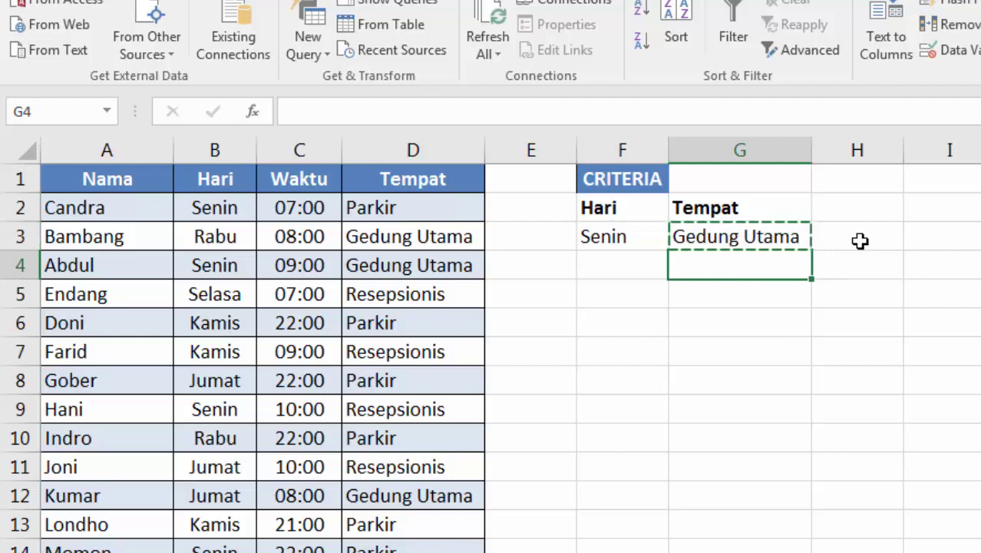
pyautogui.hotkey('ctrl', 'v')
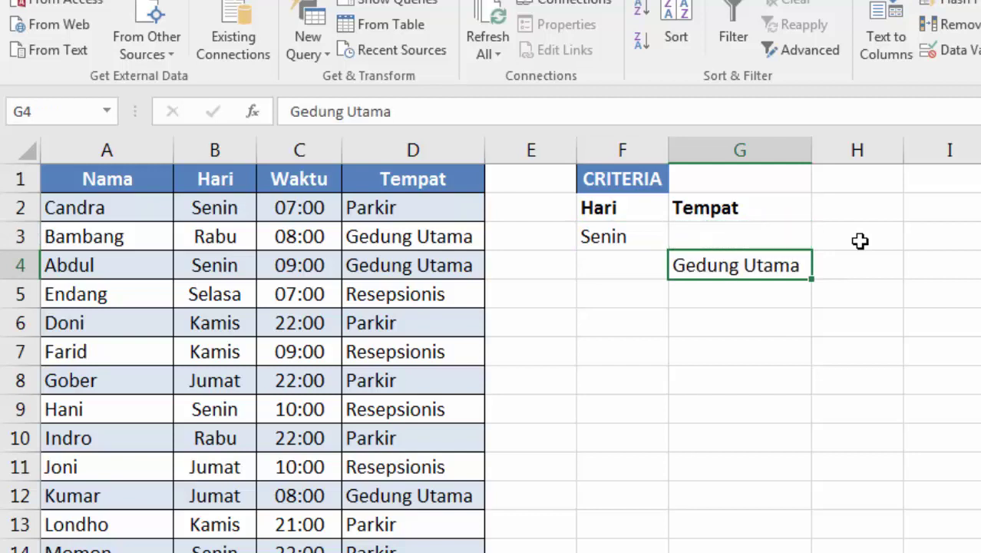
pyautogui.press('Up')
pyautogui.press('Left')
pyautogui.press('Right')
pyautogui.press('Down')
pyautogui.press('Down')
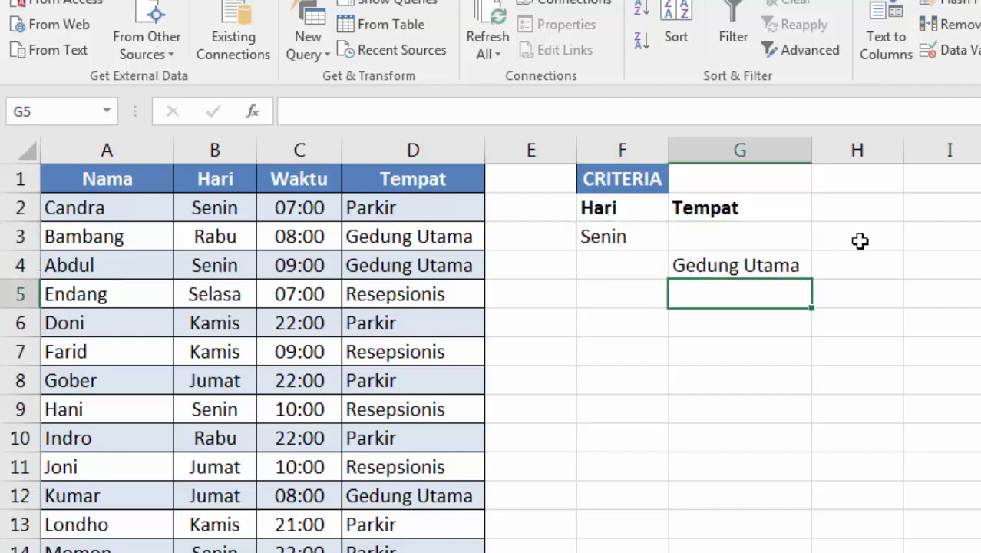
pyautogui.press('Up')
pyautogui.press('Up')
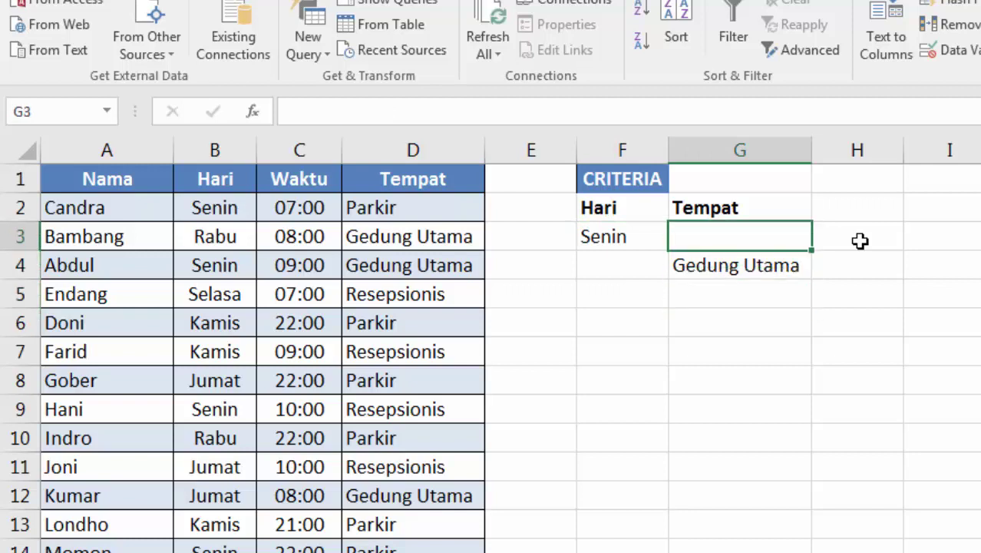
# Label the criteria rows beside the criteria range by entering header in I2, baris 1 in I3 and baris 2 in I4
pyautogui.press('Up')
pyautogui.press('Up')
pyautogui.press('Left')
pyautogui.press('Left')
pyautogui.press('Down')
pyautogui.press('Right')
pyautogui.press('Right')
pyautogui.press('Right')
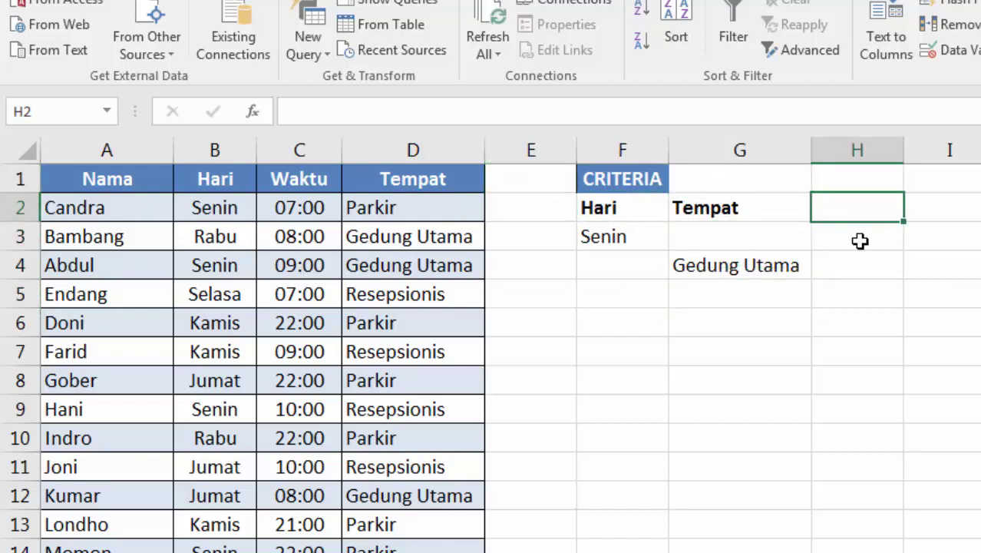
pyautogui.press('Right')
pyautogui.write('header')
pyautogui.press('Return')
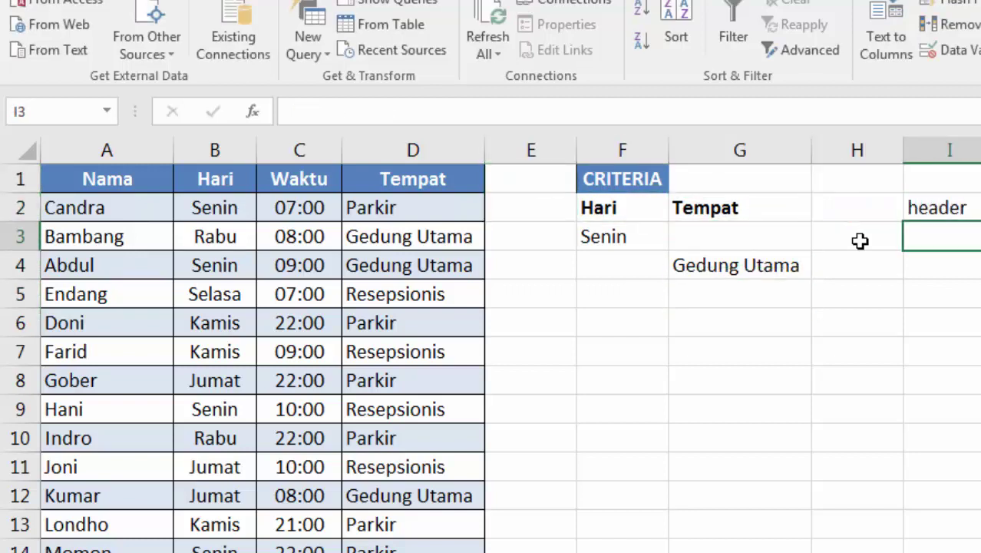
pyautogui.write('baris 1')
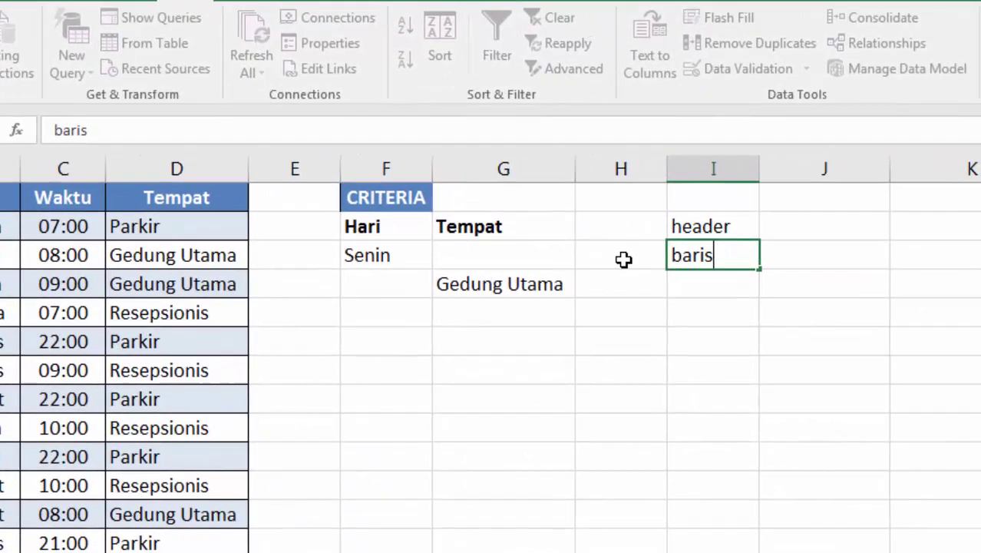
pyautogui.press('Return')
pyautogui.write('bari')
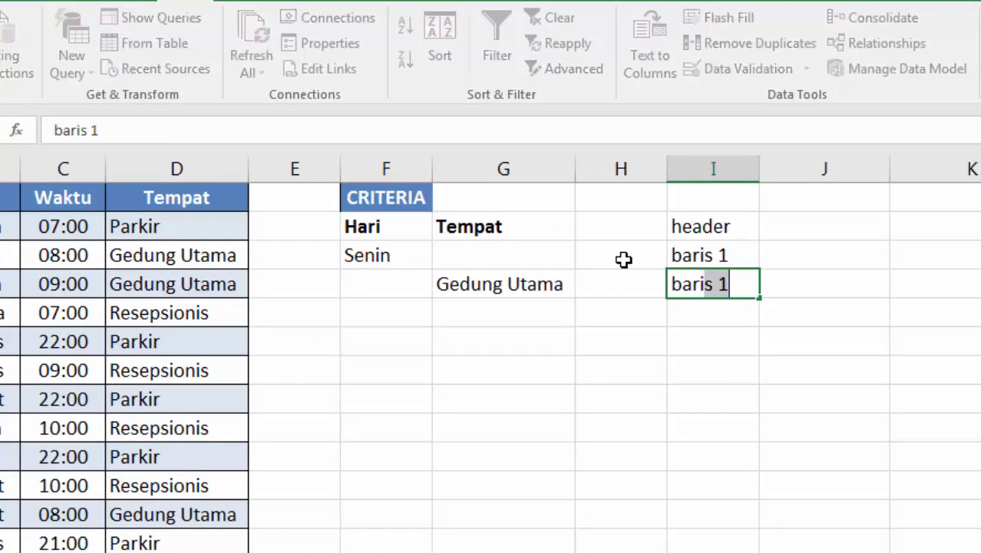
pyautogui.write('s 2')
pyautogui.press('Return')
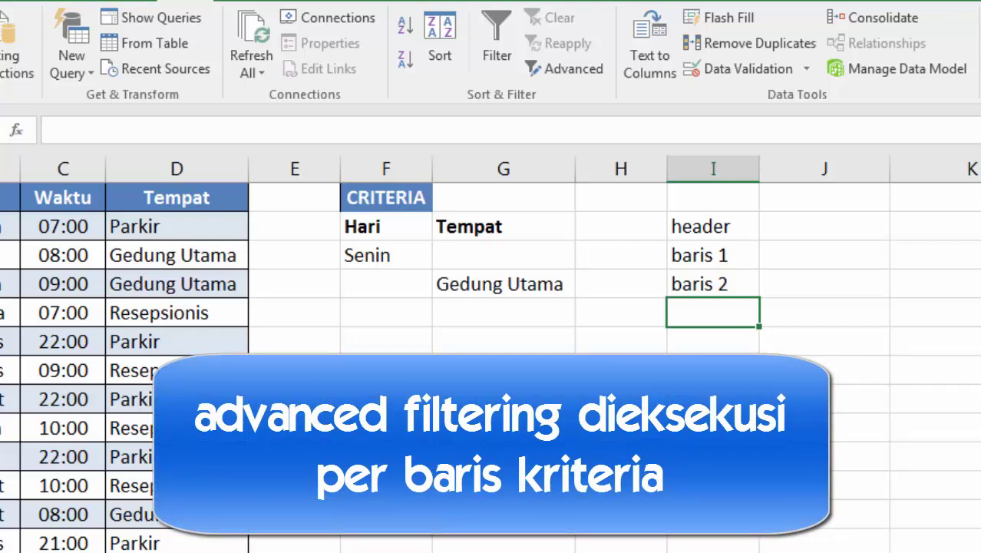
# Compare the Hari and Tempat headings of the criteria range with the matching columns B and D of the schedule
pyautogui.moveTo(377, 228); pyautogui.dragTo(470, 285)
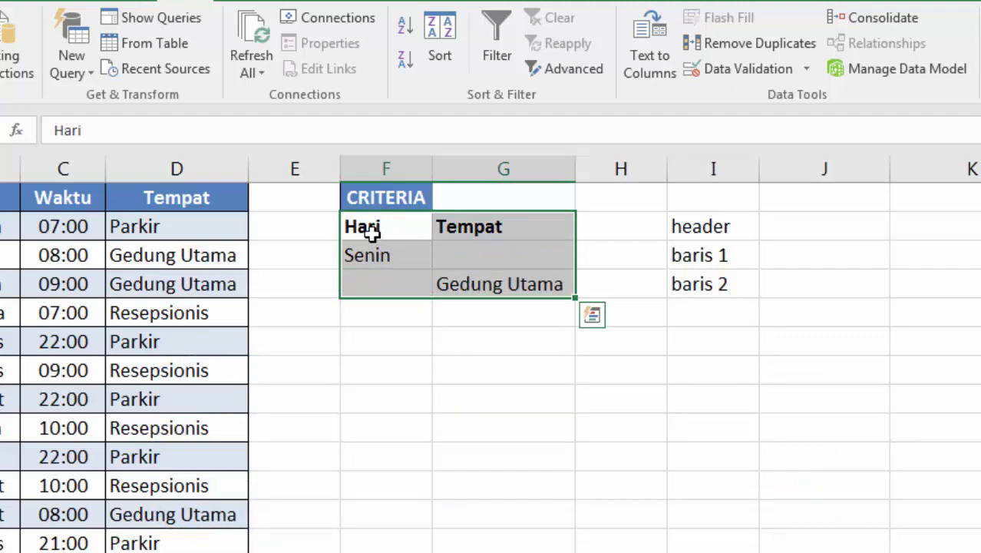
pyautogui.moveTo(363, 223); pyautogui.dragTo(485, 223)
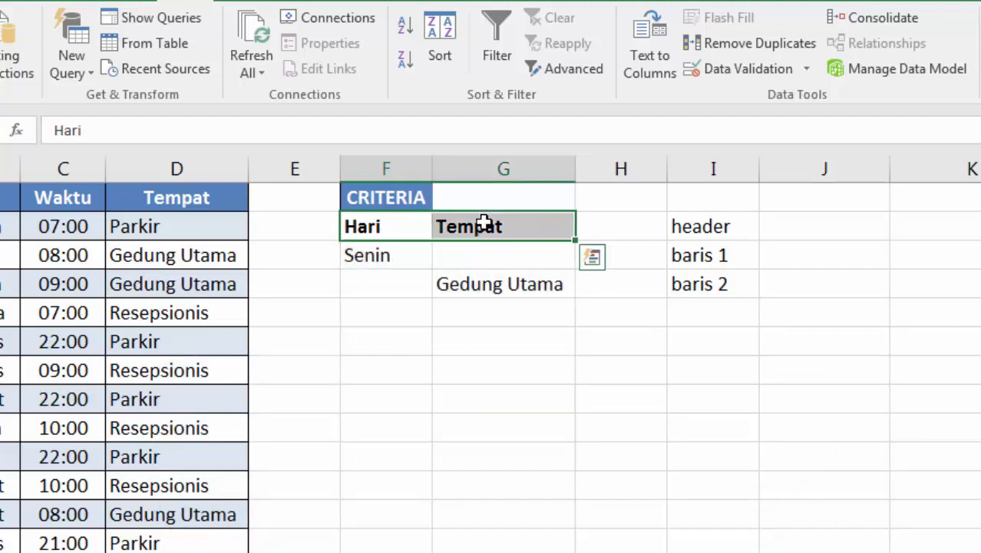
pyautogui.click(392, 225)
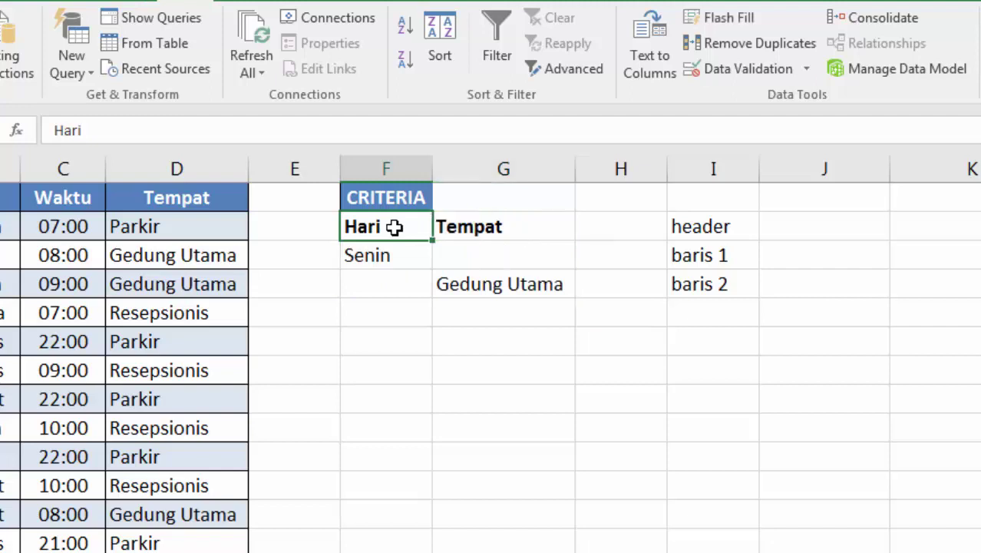
pyautogui.click(562, 222)
pyautogui.click(562, 222)
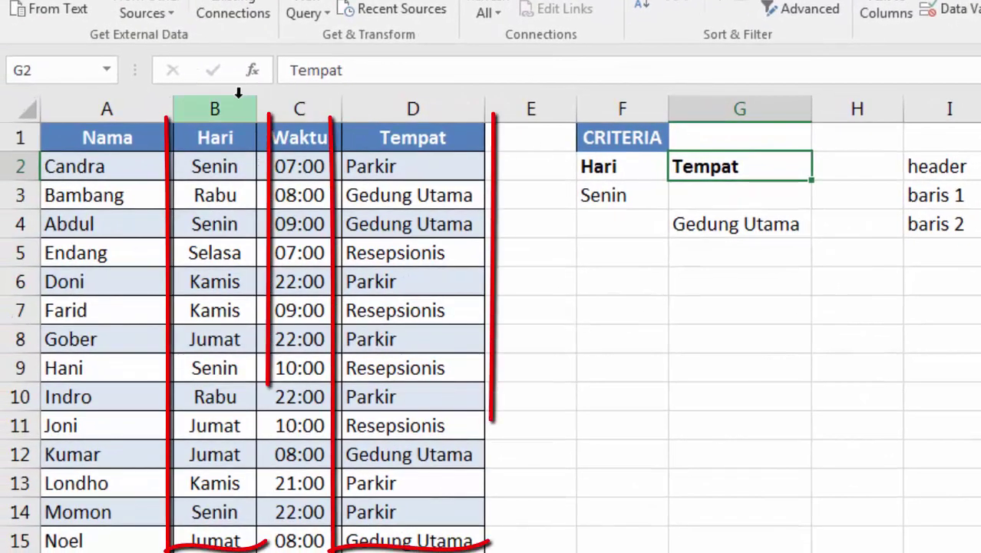
pyautogui.click(237, 100)
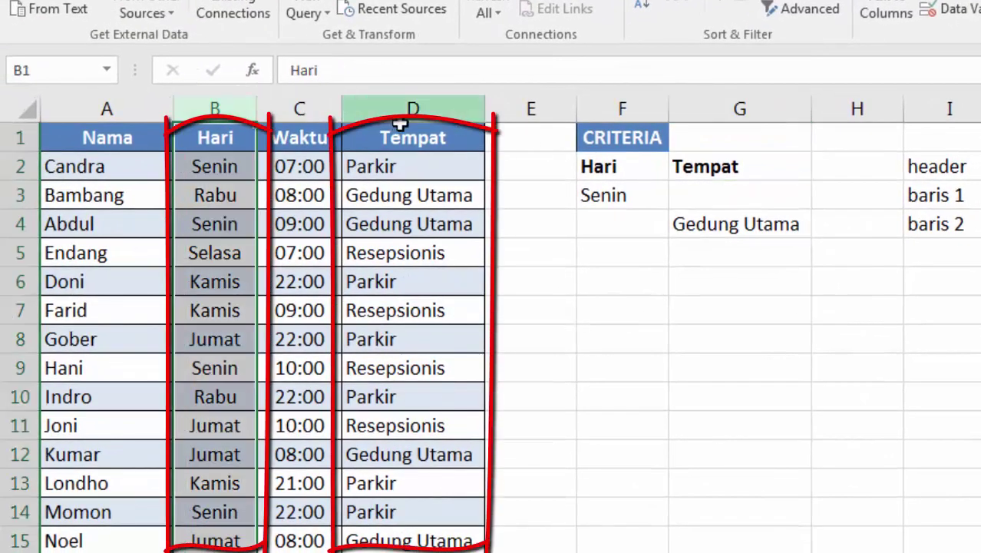
pyautogui.keyDown('ctrl'); pyautogui.click(412, 109); pyautogui.keyUp('ctrl')
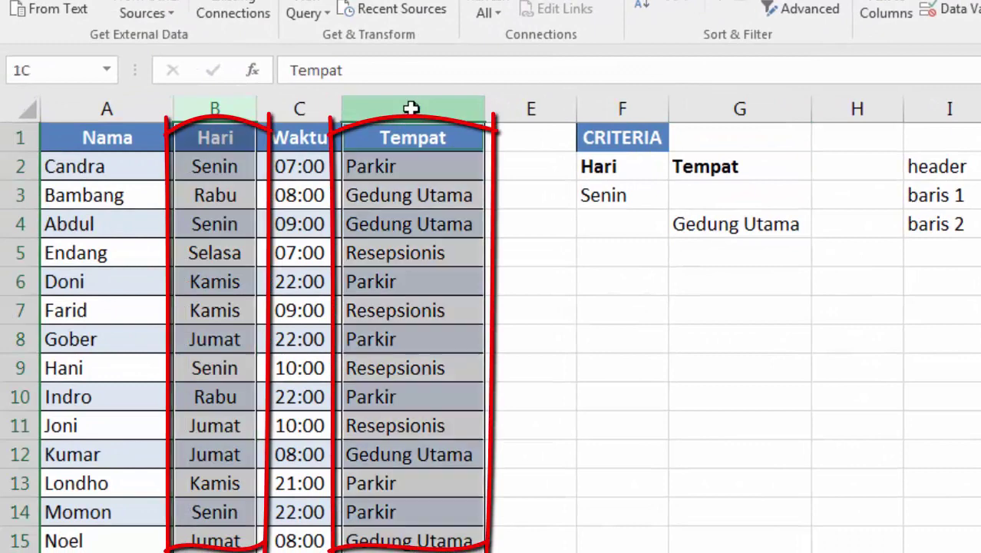
pyautogui.click(318, 109)
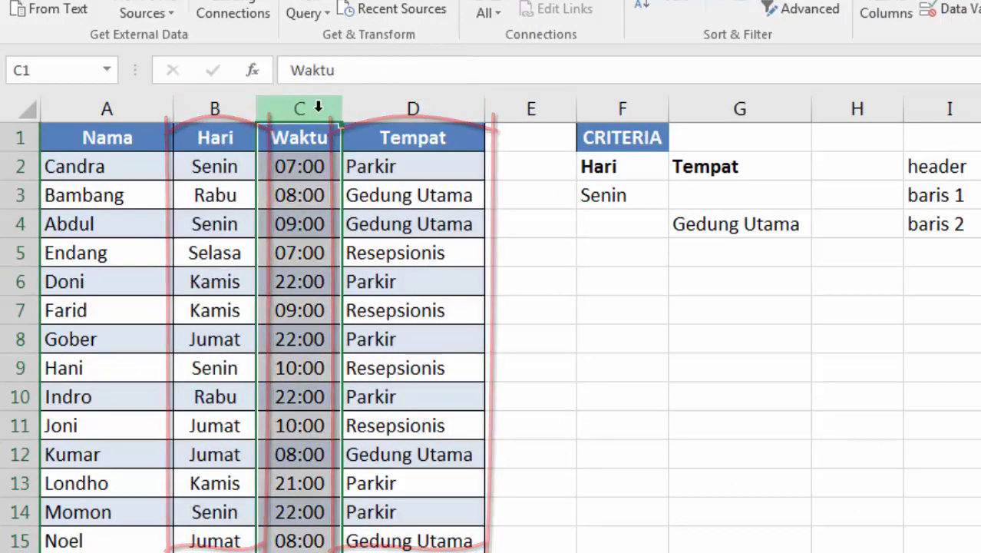
pyautogui.moveTo(601, 177); pyautogui.dragTo(701, 178)
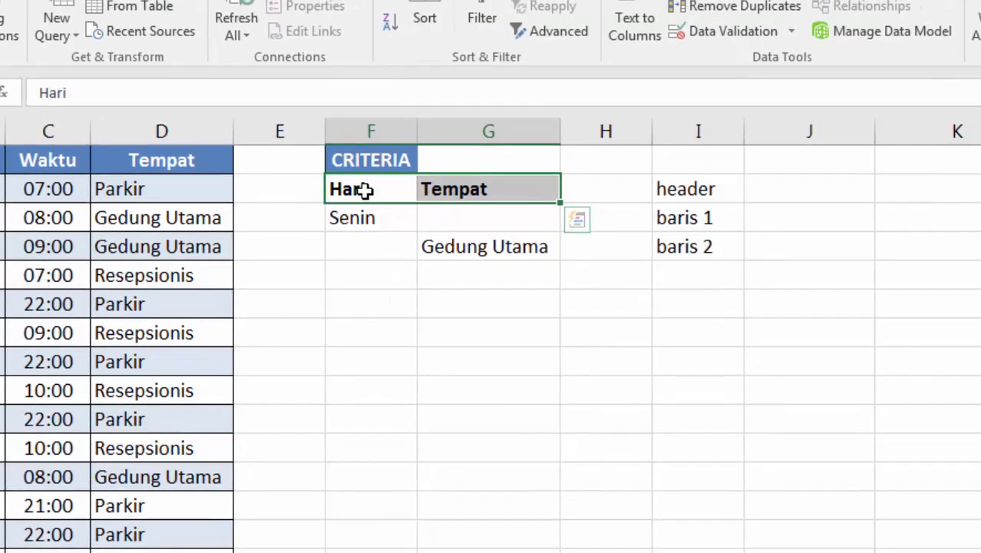
pyautogui.moveTo(615, 169); pyautogui.dragTo(687, 166)
pyautogui.click(135, 124)
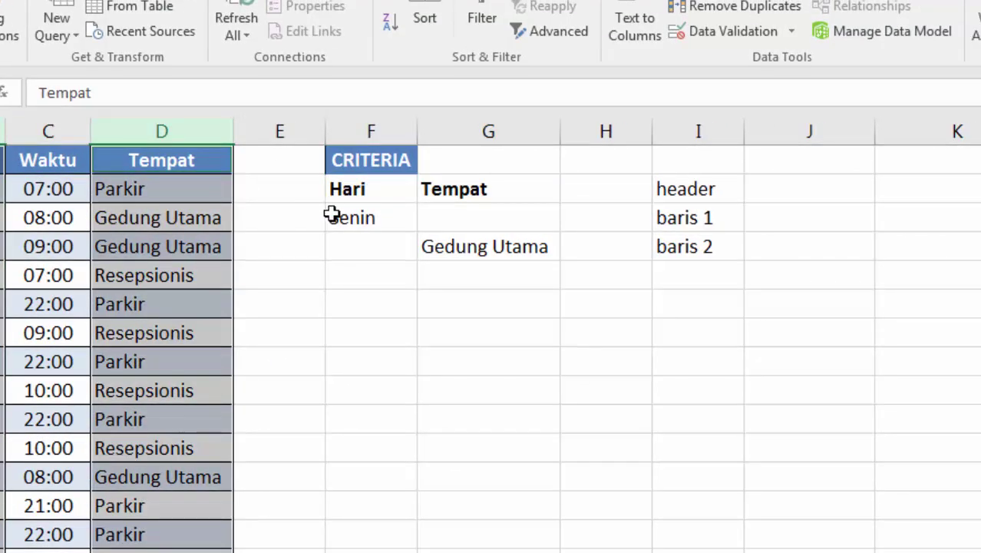
# Examine the first criteria row, Senin under Hari, against the Hari column of the schedule
pyautogui.click(337, 192)
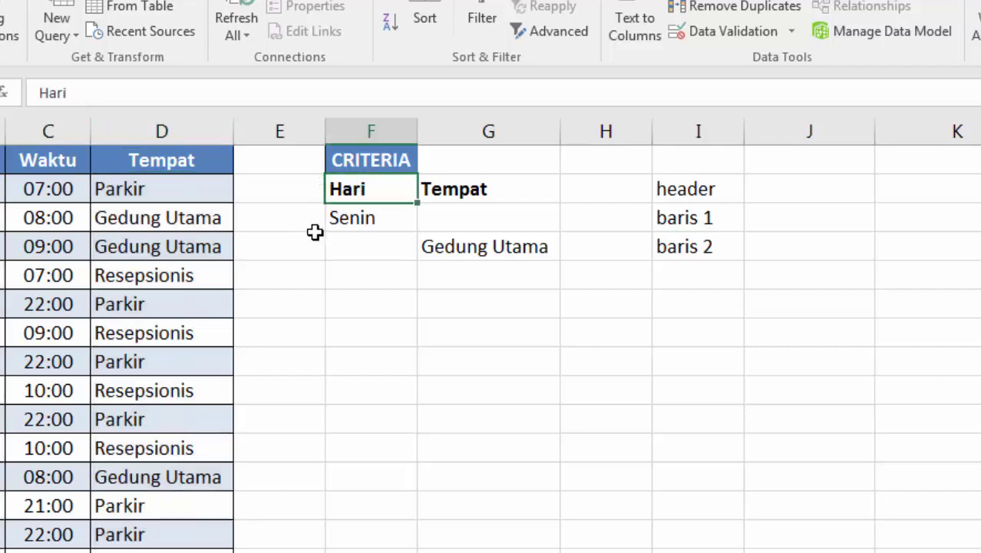
pyautogui.click(350, 219)
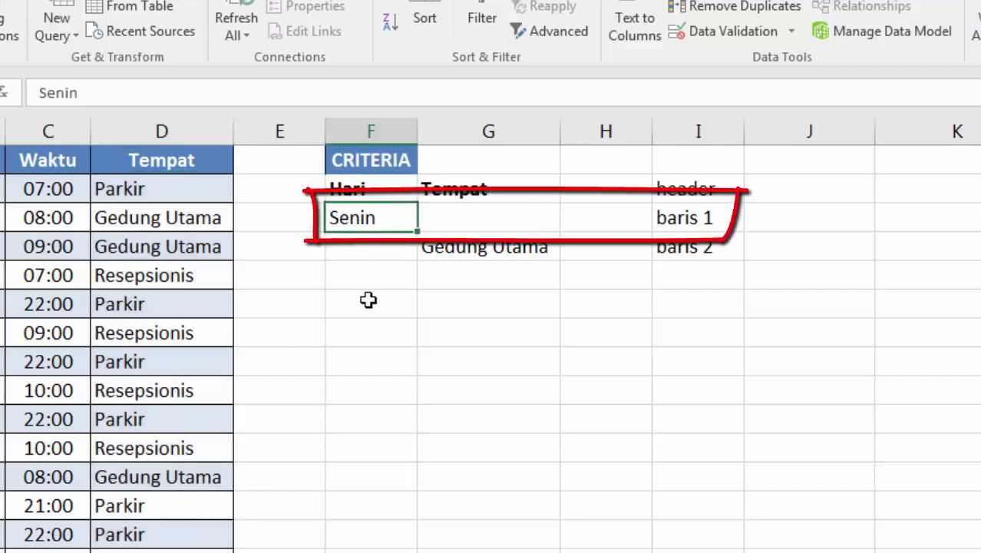
pyautogui.moveTo(361, 188); pyautogui.dragTo(369, 216)
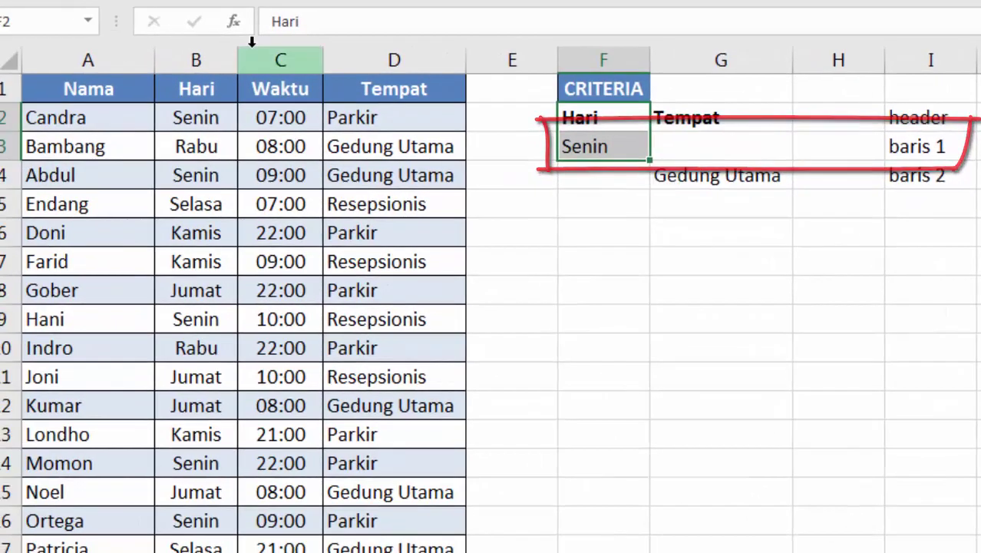
pyautogui.click(220, 54)
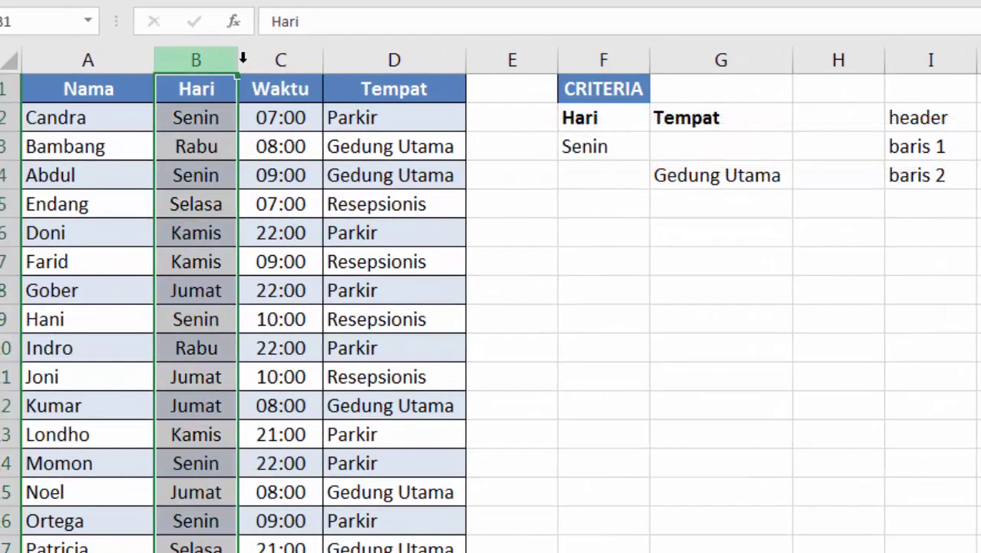
pyautogui.click(593, 146)
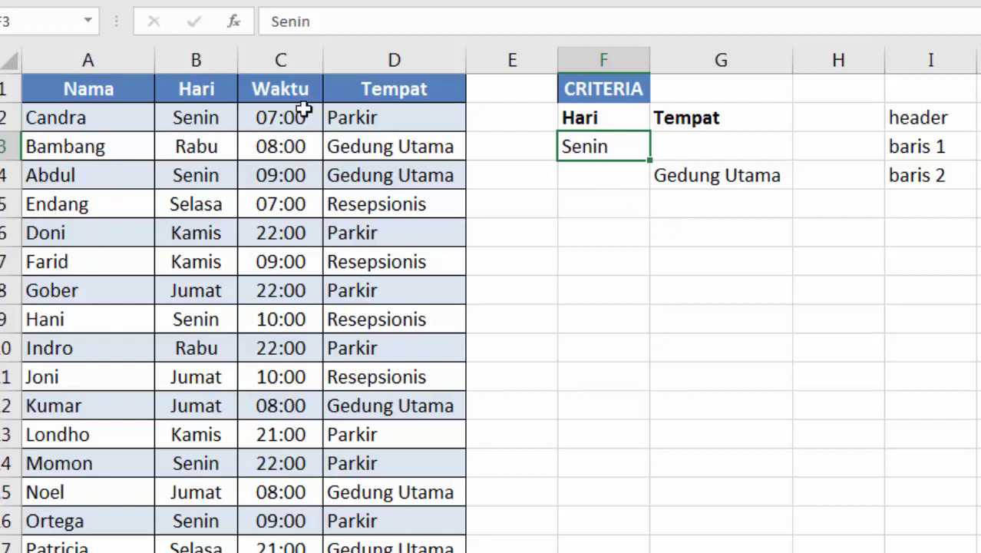
# Turn on AutoFilter for the schedule's header row and filter the Hari column to show only Senin
pyautogui.moveTo(128, 85); pyautogui.dragTo(378, 93)
pyautogui.click(378, 92)
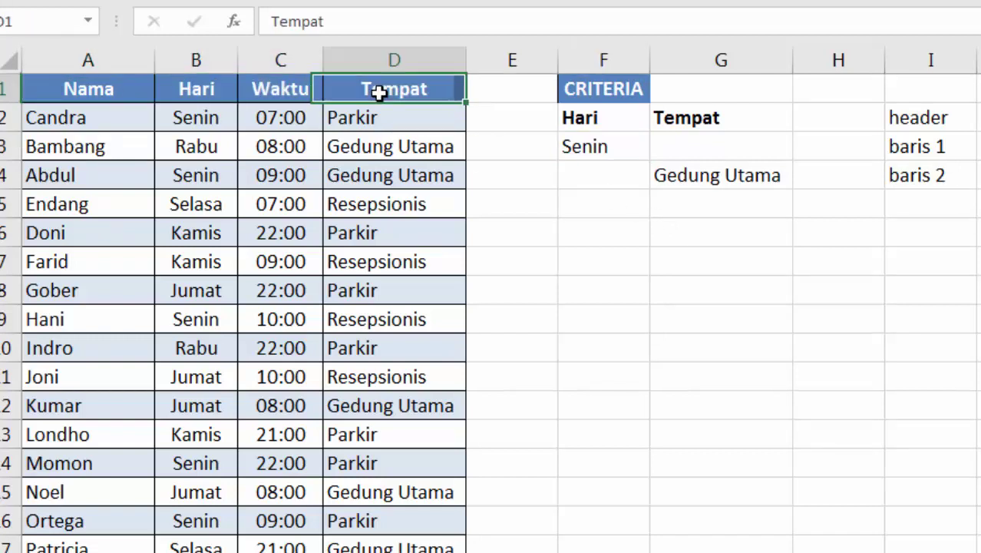
pyautogui.hotkey('ctrl', 'shift', 'l')
pyautogui.click(227, 91)
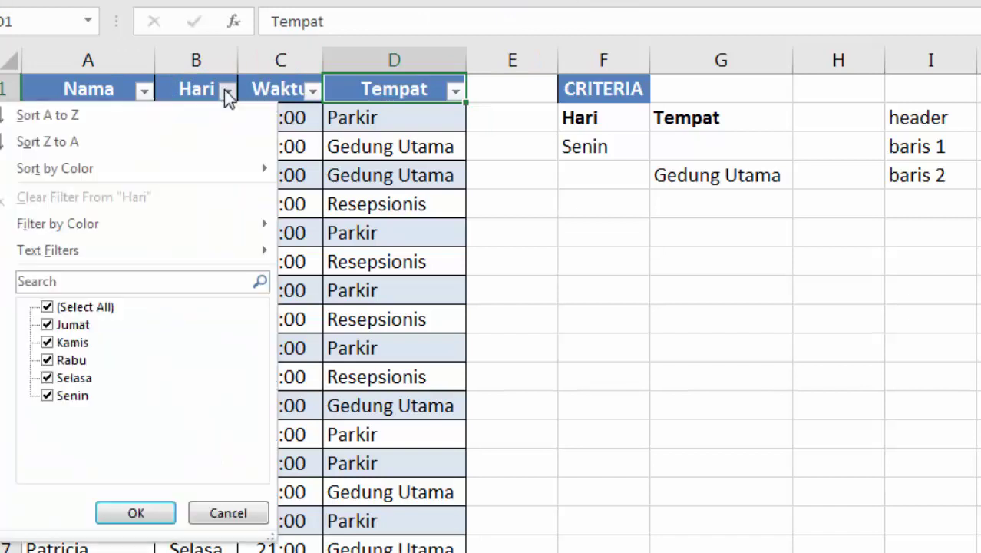
pyautogui.click(65, 309)
pyautogui.click(65, 396)
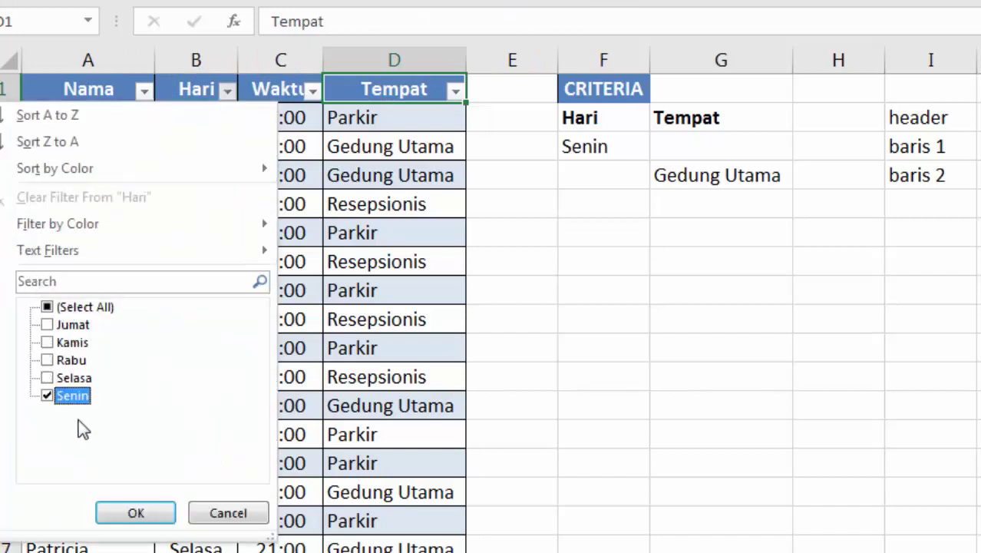
pyautogui.click(129, 513)
# Copy the filtered schedule with its headings, paste it as values only at G20, and turn the AutoFilter off again
pyautogui.moveTo(105, 92); pyautogui.dragTo(374, 232)
pyautogui.hotkey('ctrl', 'c')
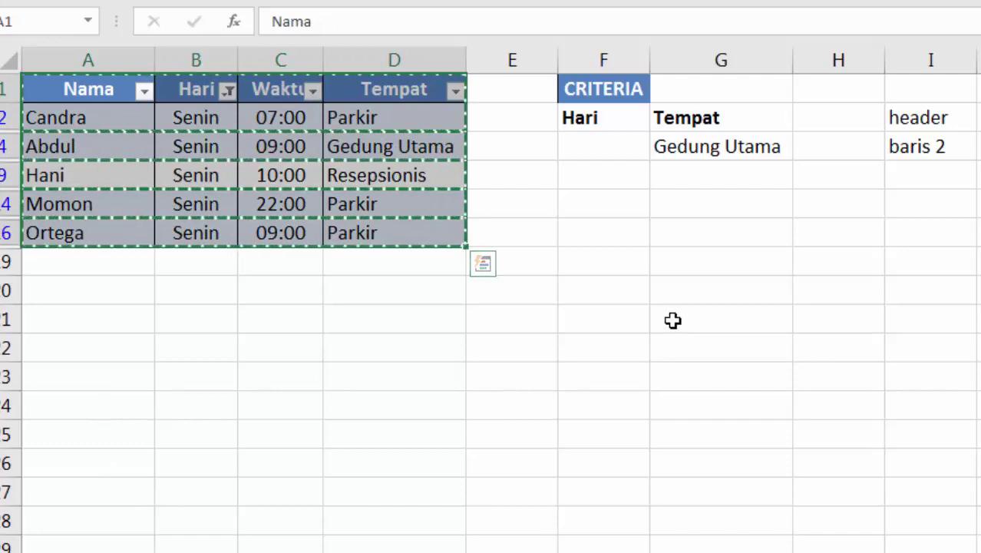
pyautogui.rightClick(725, 288)
pyautogui.click(804, 265)
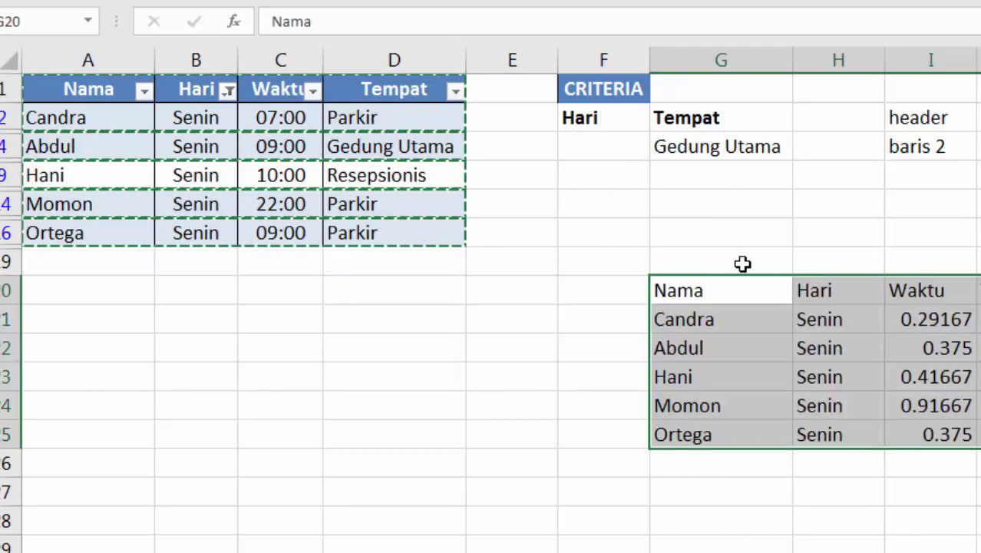
pyautogui.click(364, 201)
pyautogui.hotkey('ctrl', 'shift', 'l')
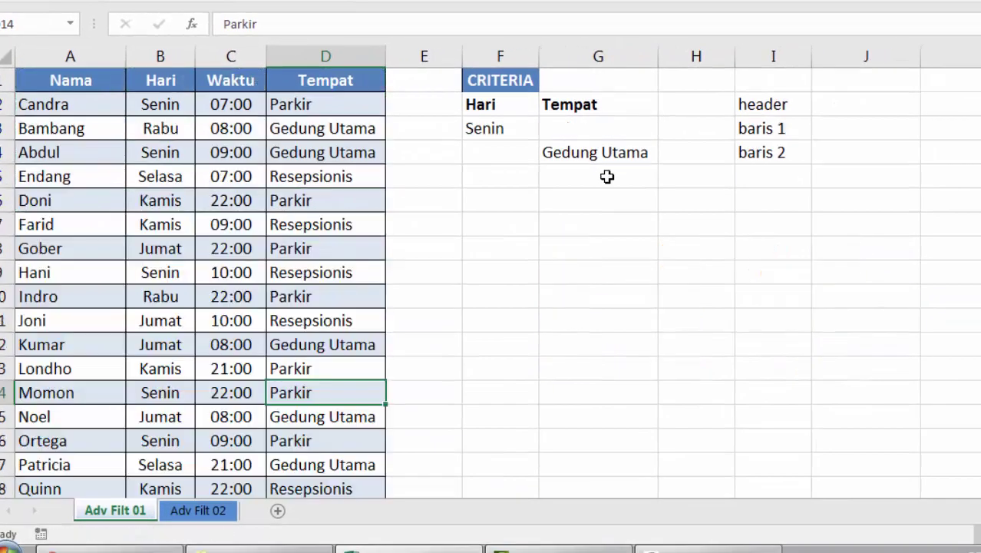
# Examine the Waktu values of the pasted Senin rows in I20:I25 and return to the criteria range
pyautogui.scroll(-6, 582, 186)
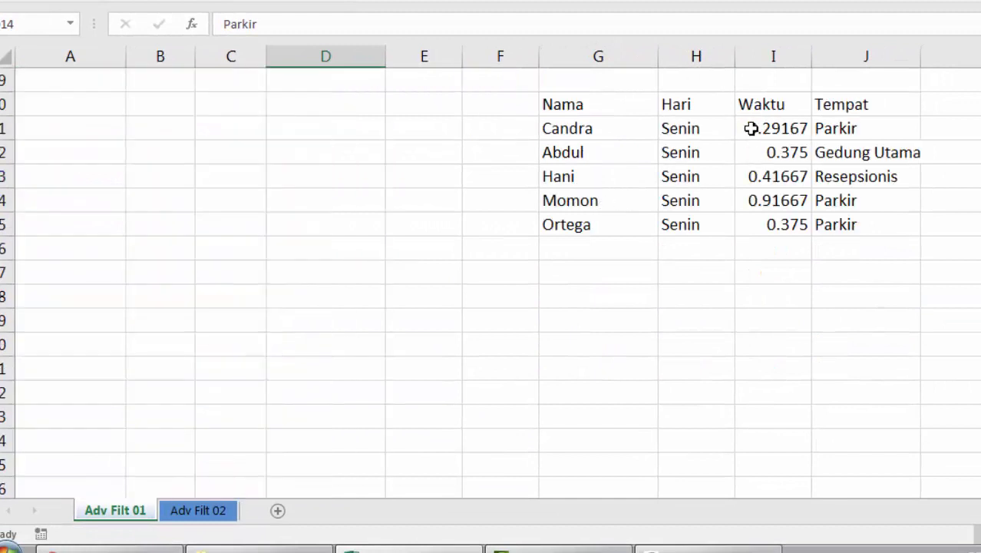
pyautogui.moveTo(758, 108); pyautogui.dragTo(761, 225)
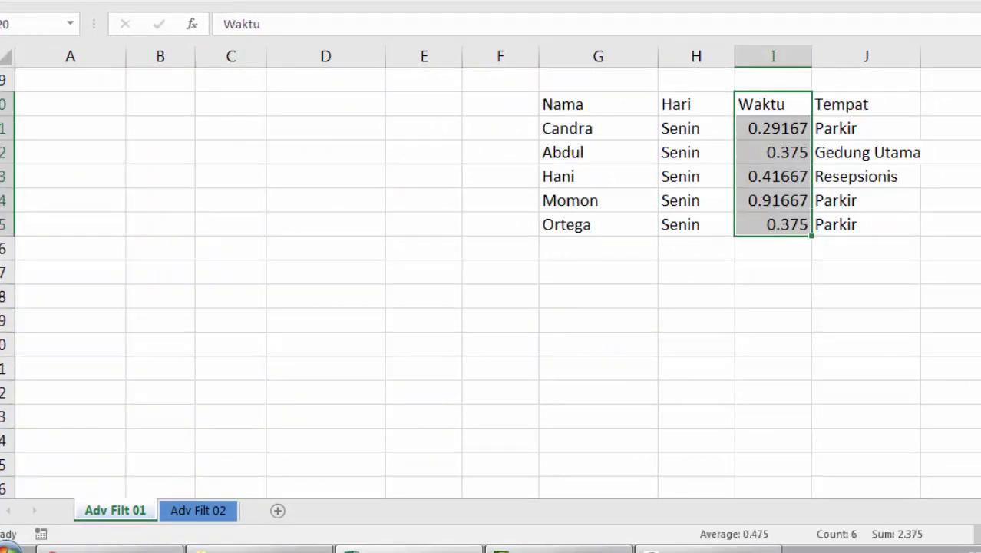
pyautogui.click(788, 126)
pyautogui.scroll(6, 454, 105)
pyautogui.scroll(-5, 533, 190)
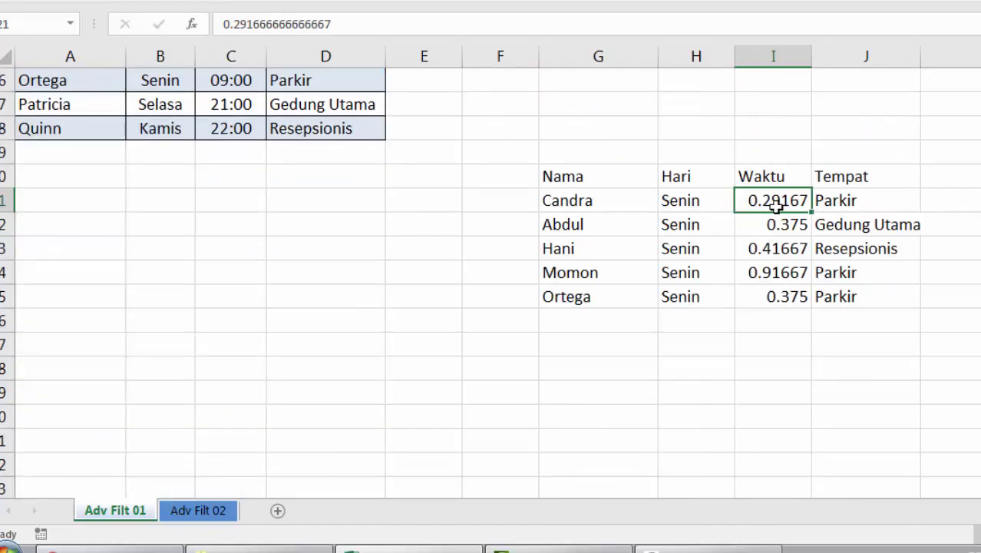
pyautogui.click(775, 273)
pyautogui.click(784, 302)
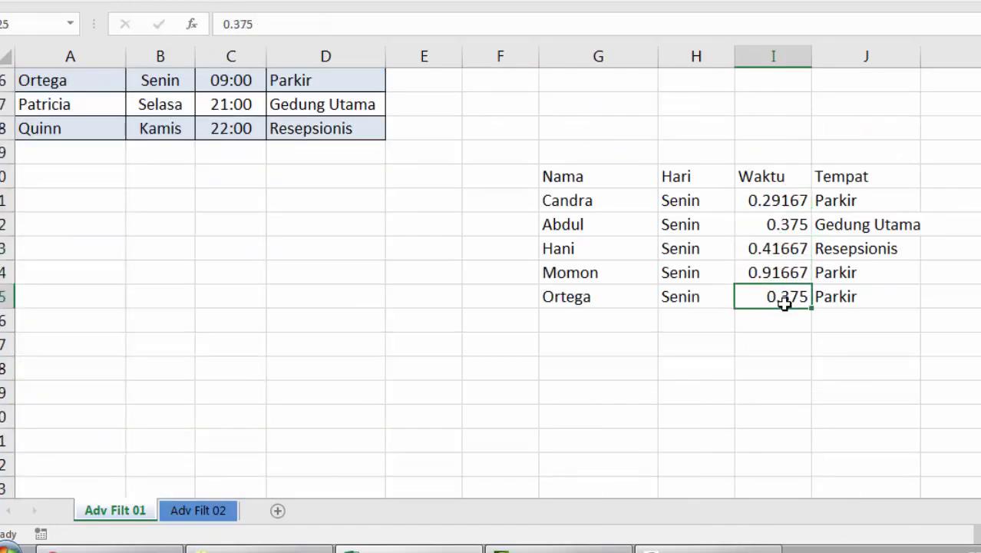
pyautogui.moveTo(781, 202); pyautogui.dragTo(787, 322)
pyautogui.scroll(5, 553, 184)
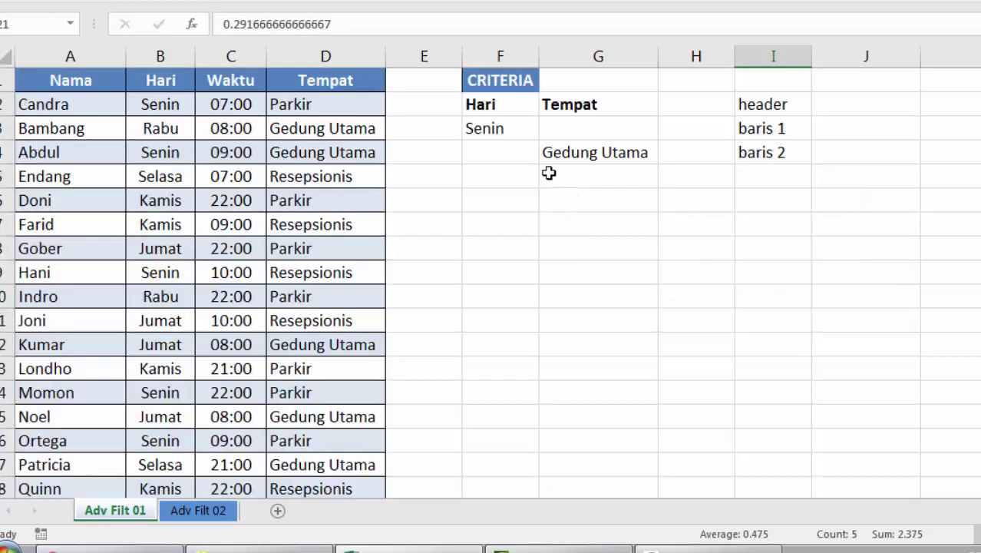
# Examine the two criteria rows, focusing on Gedung Utama under Tempat in row 4, against the schedule's Tempat column
pyautogui.moveTo(490, 128); pyautogui.dragTo(556, 129)
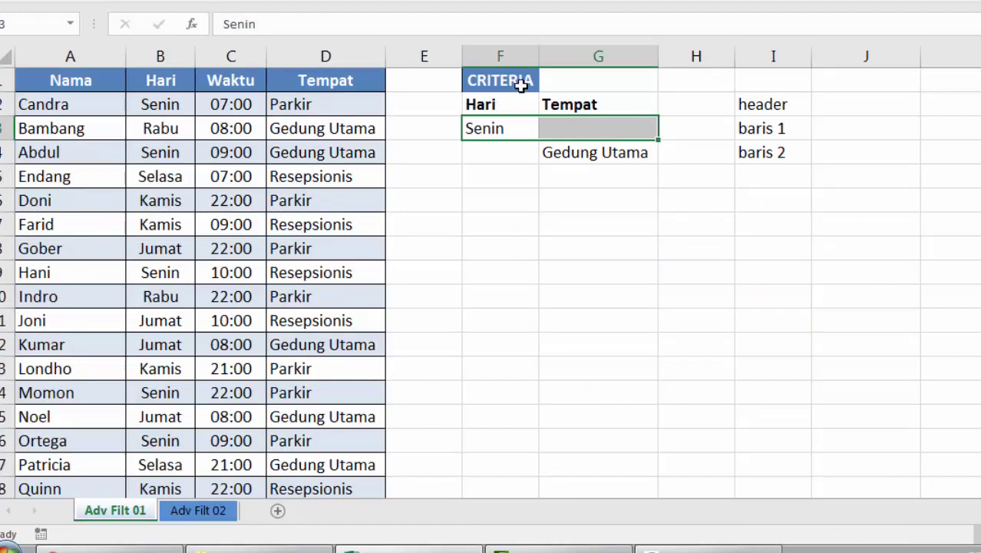
pyautogui.moveTo(509, 128); pyautogui.dragTo(755, 133)
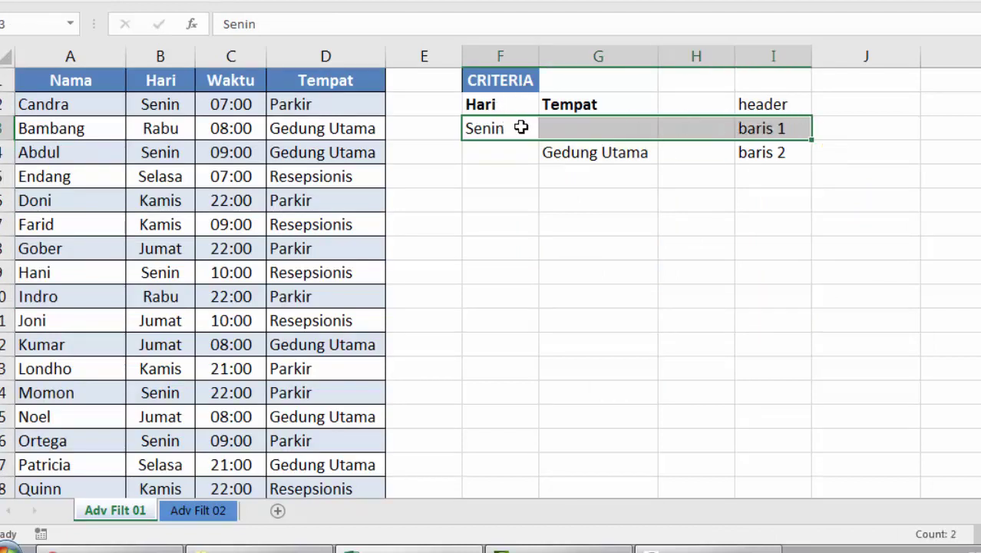
pyautogui.moveTo(477, 150)
pyautogui.mouseDown()
pyautogui.moveTo(585, 140)
pyautogui.moveTo(738, 160)
pyautogui.mouseUp()
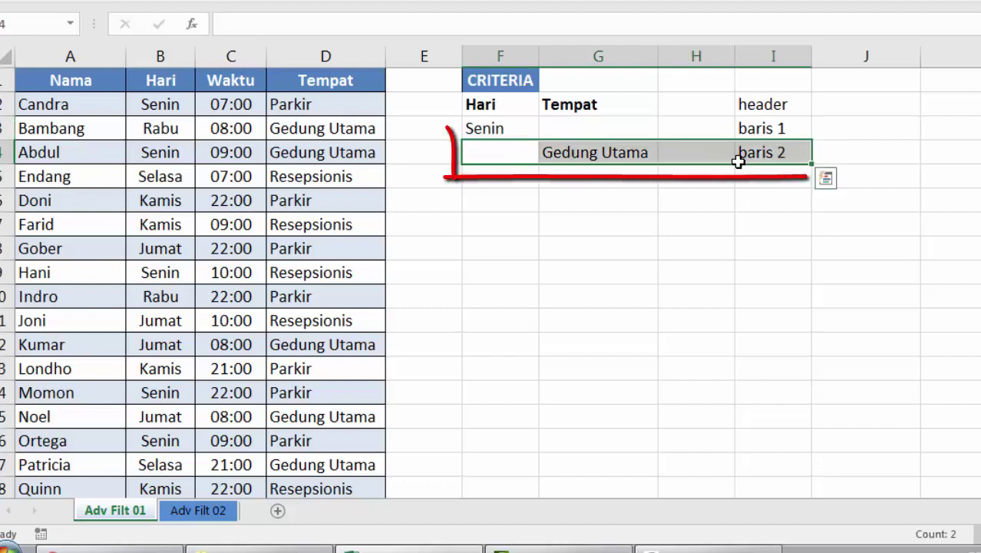
pyautogui.click(611, 105)
pyautogui.click(614, 149)
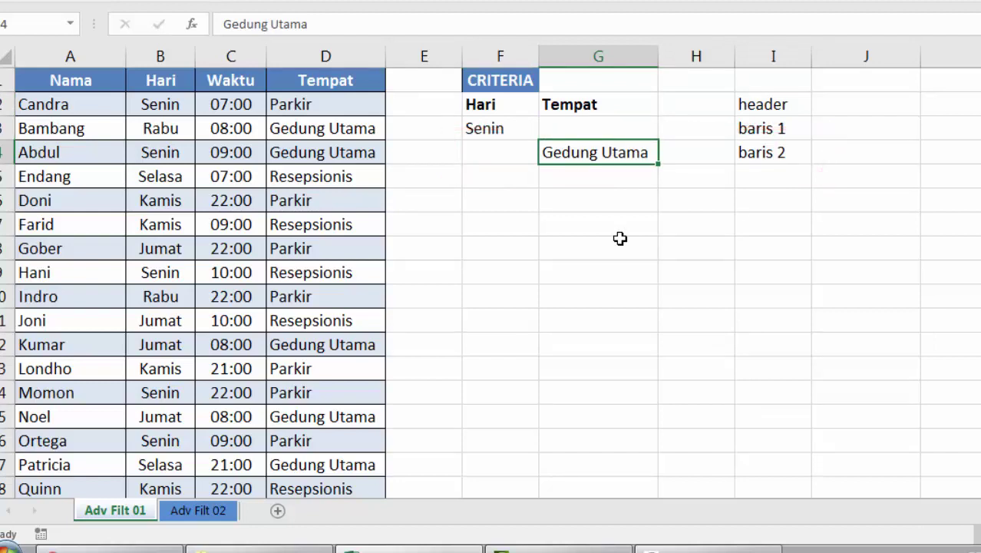
pyautogui.click(321, 55)
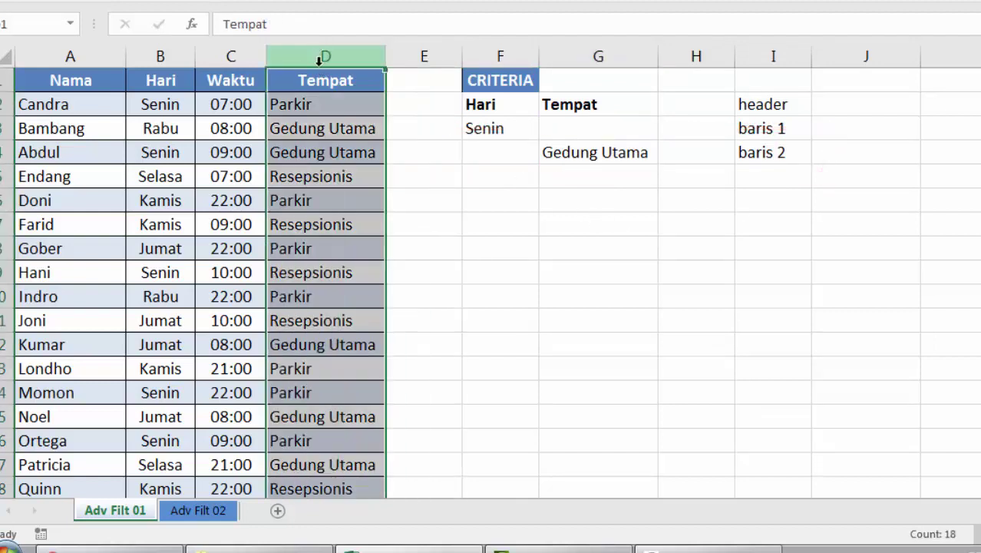
pyautogui.click(333, 153)
# Turn on AutoFilter for the schedule's header row and filter the Tempat column to show only Gedung Utama
pyautogui.click(327, 79)
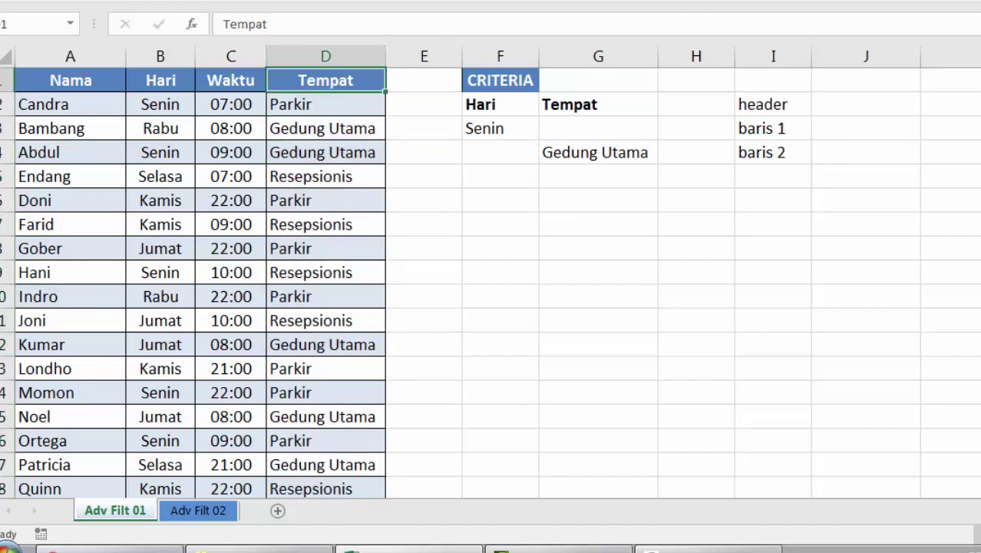
pyautogui.hotkey('ctrl', 'shift', 'l')
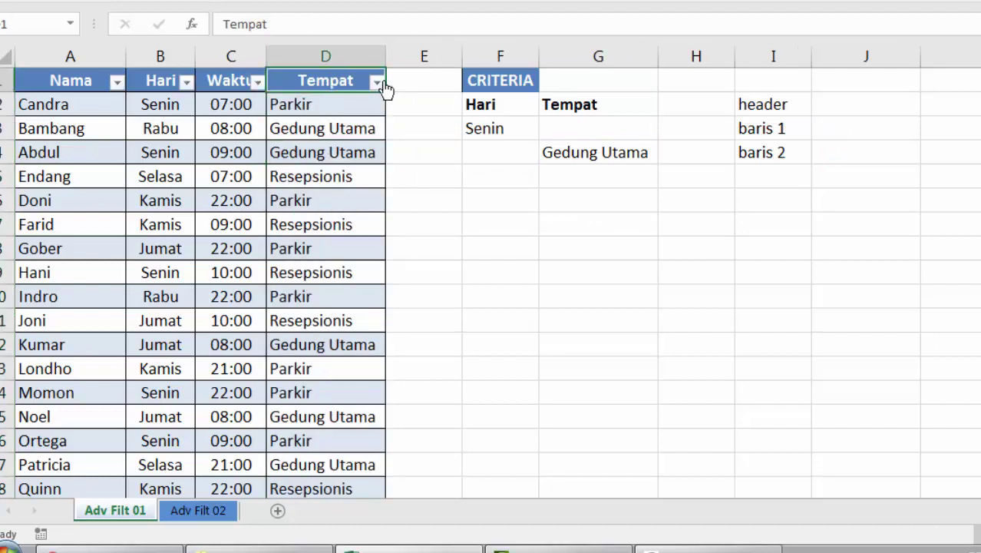
pyautogui.click(376, 81)
pyautogui.click(230, 265)
pyautogui.click(207, 278)
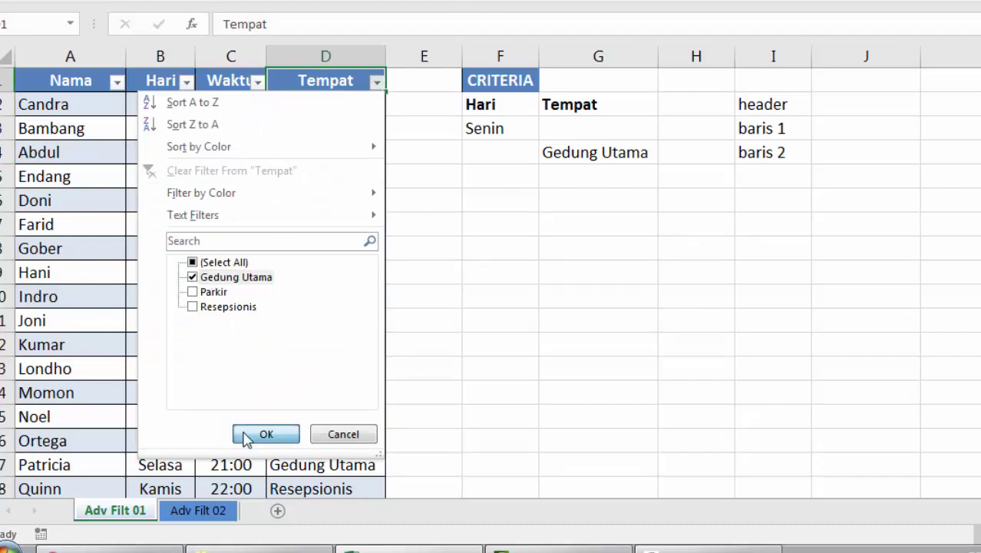
pyautogui.click(261, 435)
# Copy the filtered Gedung Utama rows without headings and paste them as values only at G26, below the Senin rows
pyautogui.moveTo(73, 107); pyautogui.dragTo(285, 201)
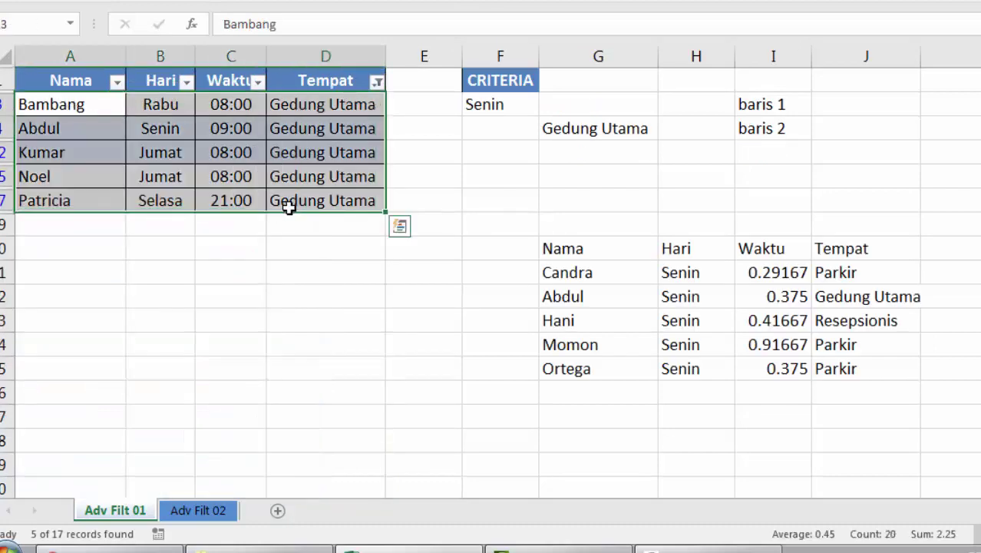
pyautogui.hotkey('ctrl', 'c')
pyautogui.rightClick(592, 395)
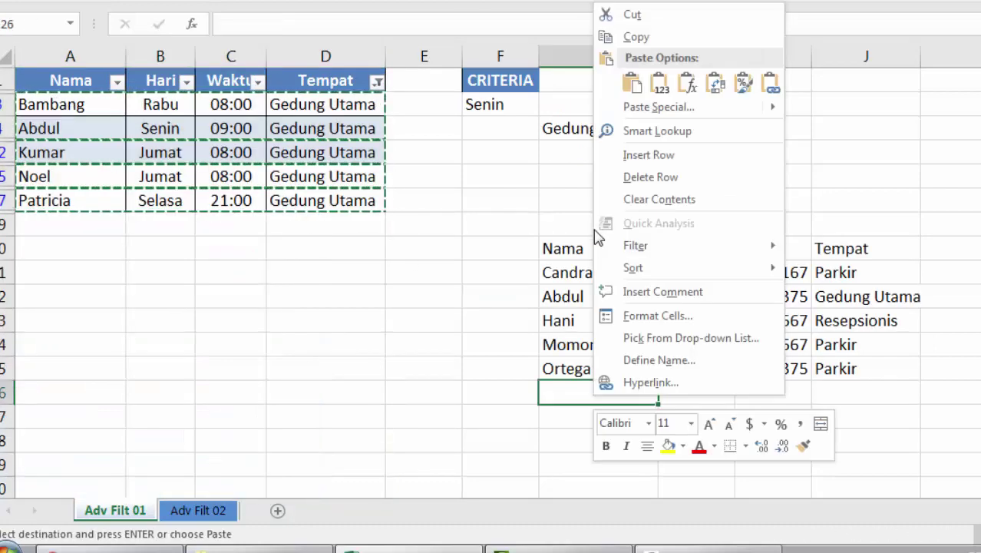
pyautogui.click(630, 82)
pyautogui.scroll(-1, 661, 240)
# Examine the combined Senin and Gedung Utama rows in G21:J30
pyautogui.click(647, 290)
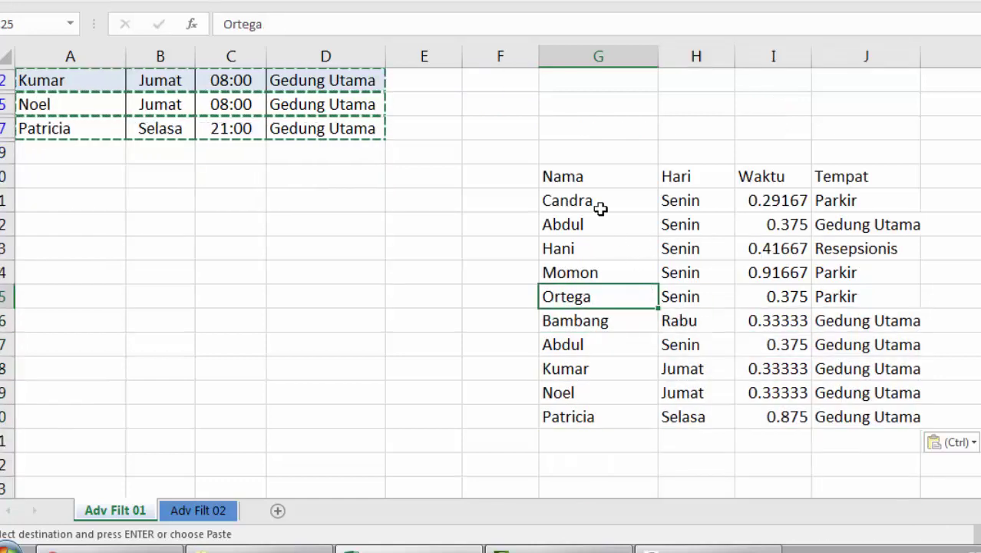
pyautogui.moveTo(596, 202); pyautogui.dragTo(833, 433)
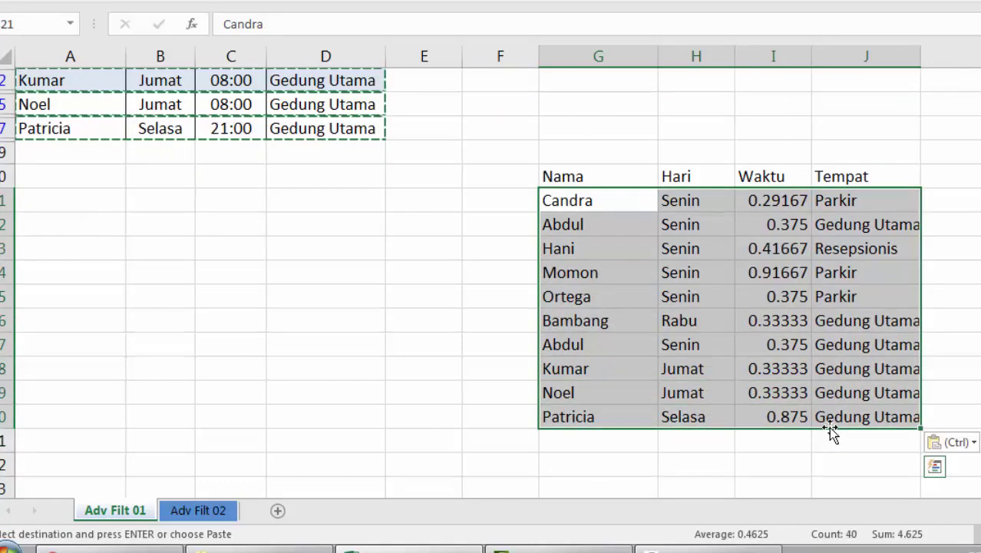
pyautogui.moveTo(588, 208); pyautogui.dragTo(854, 420)
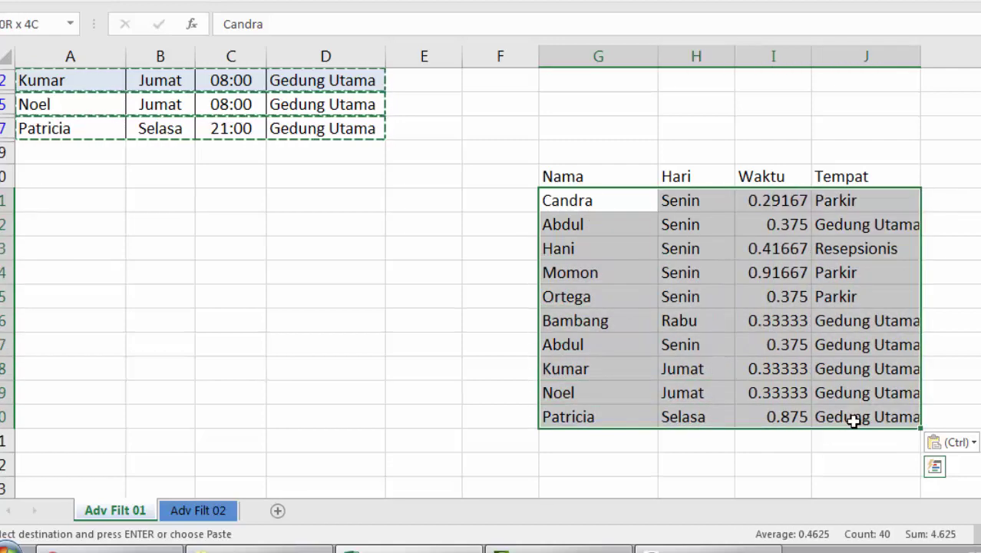
# Cancel the pending copy and clear the Gedung Utama filter from the schedule, leaving AutoFilter on
pyautogui.scroll(1, 295, 105)
pyautogui.click(296, 105)
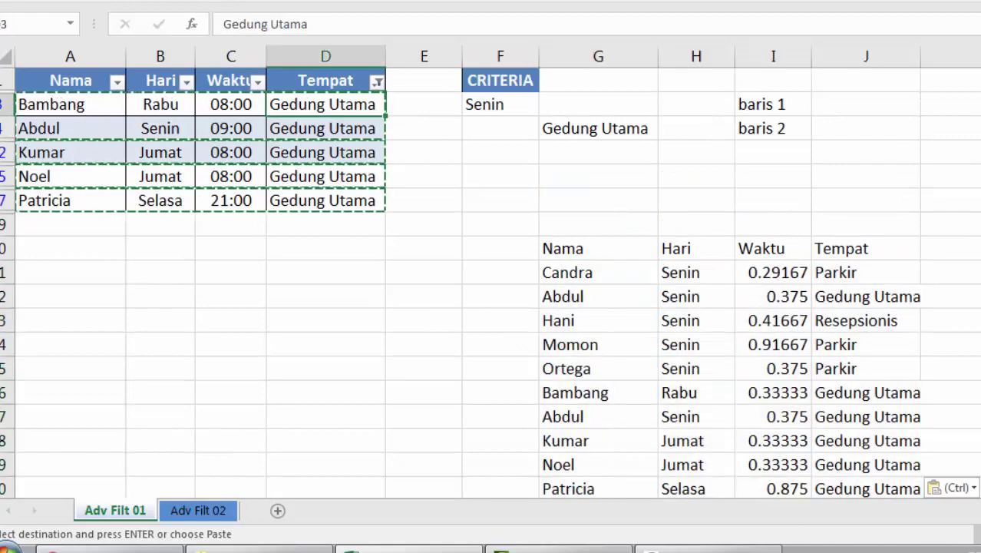
pyautogui.press('Escape')
pyautogui.click(515, 2)
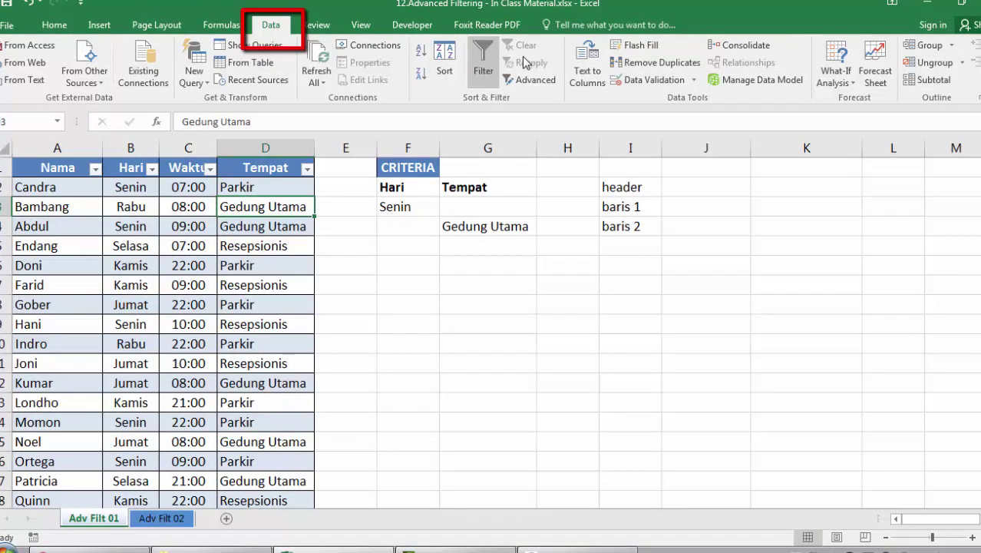
# Open Advanced Filter for the schedule with in-place filtering and check that the list range $A$1:$D$18 covers the whole table
pyautogui.click(549, 81)
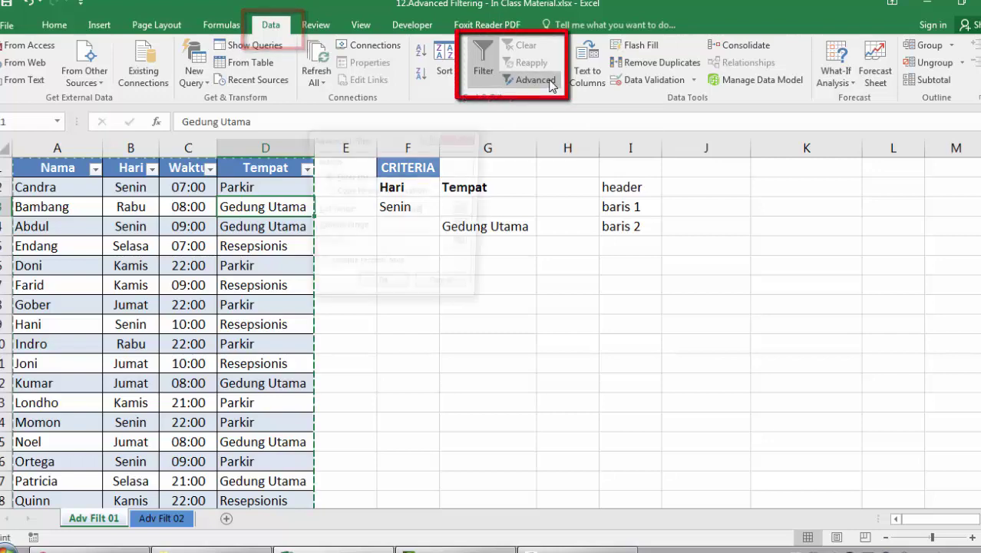
pyautogui.moveTo(405, 139); pyautogui.dragTo(577, 135)
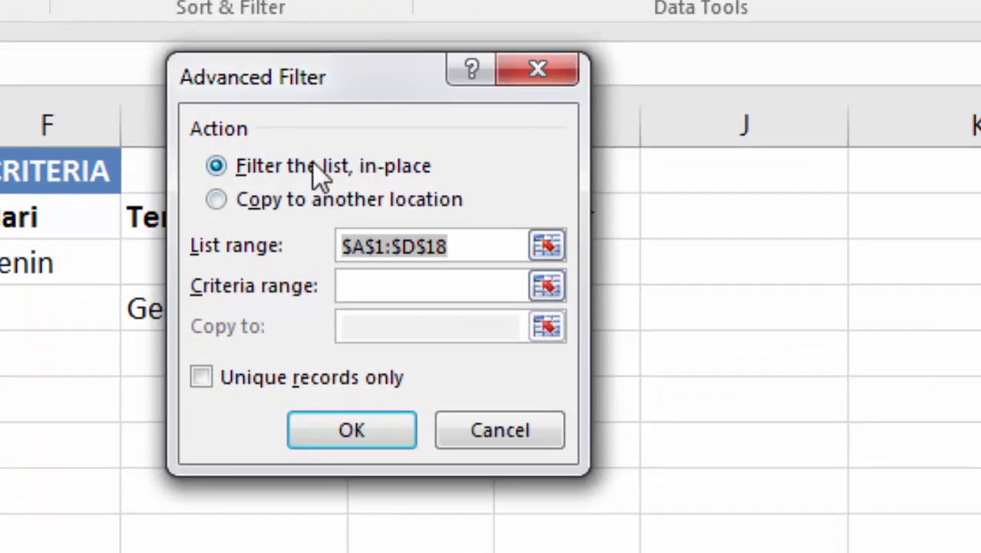
pyautogui.click(482, 244)
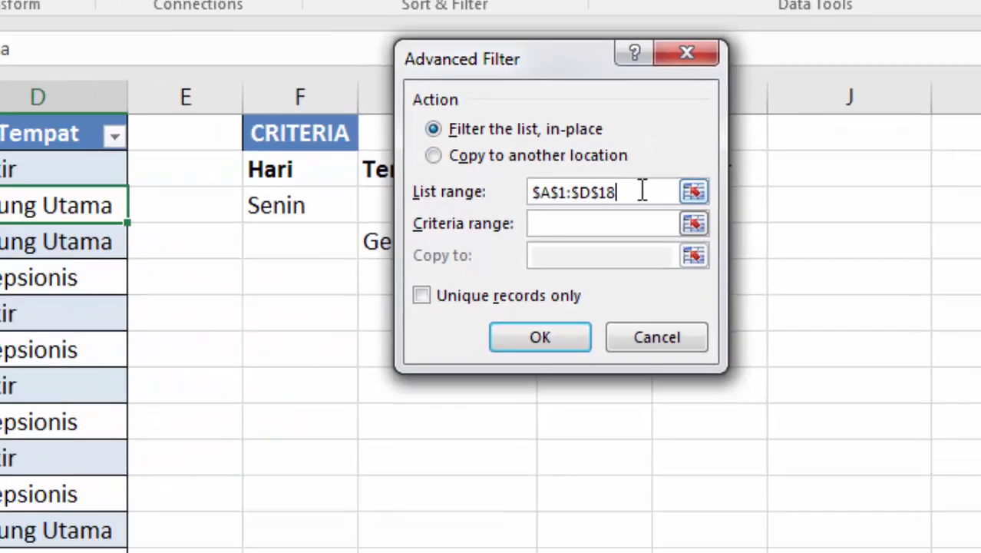
pyautogui.moveTo(642, 191); pyautogui.dragTo(532, 192)
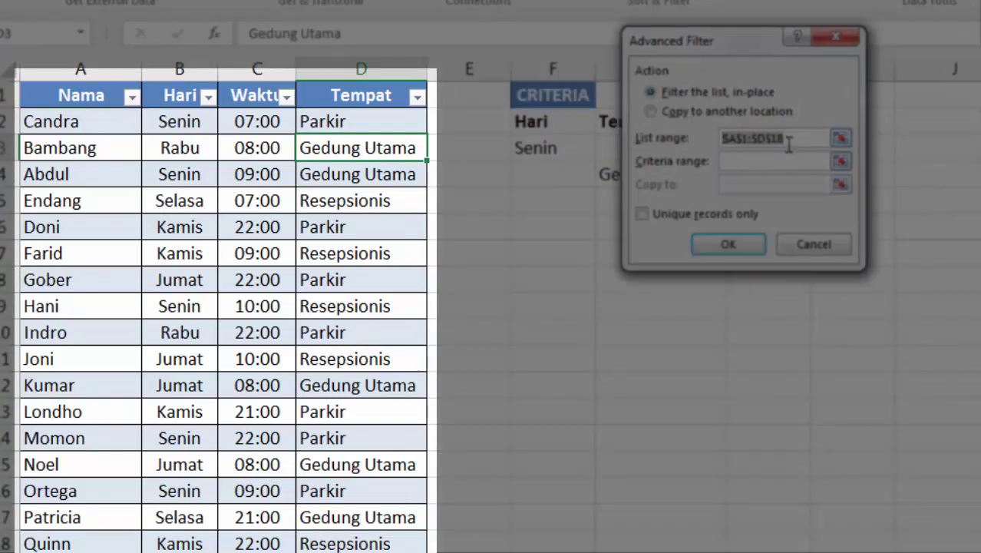
pyautogui.scroll(-4, 407, 101)
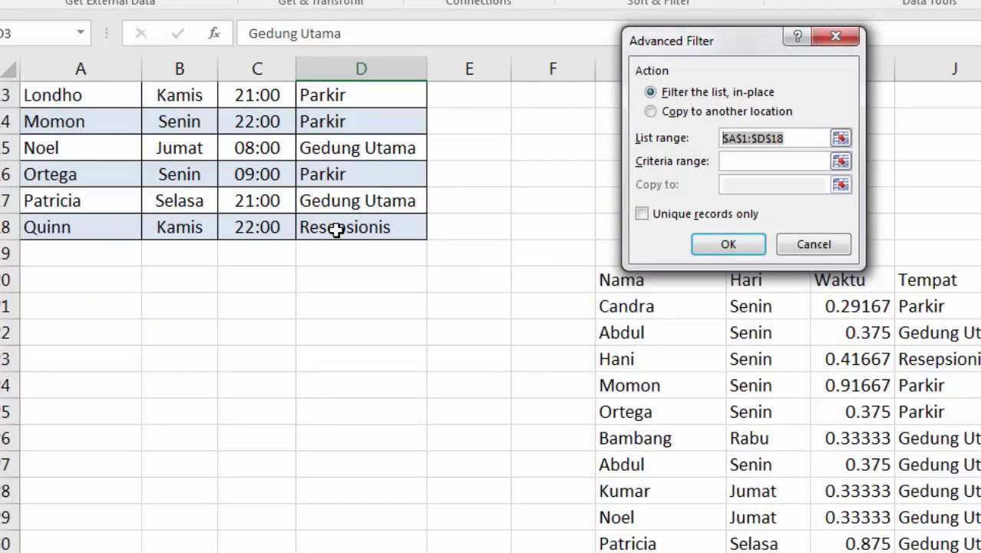
pyautogui.scroll(4, 335, 228)
pyautogui.click(776, 138)
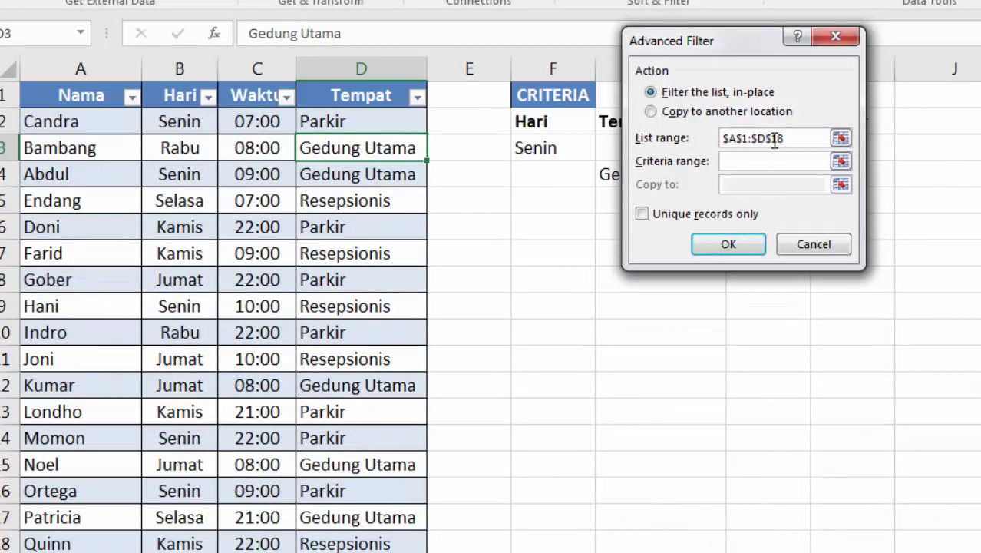
# Set the criteria range to F2:G4, including both headings and both criteria rows, and run the advanced filter in place
pyautogui.click(772, 161)
pyautogui.moveTo(741, 39); pyautogui.dragTo(927, 9)
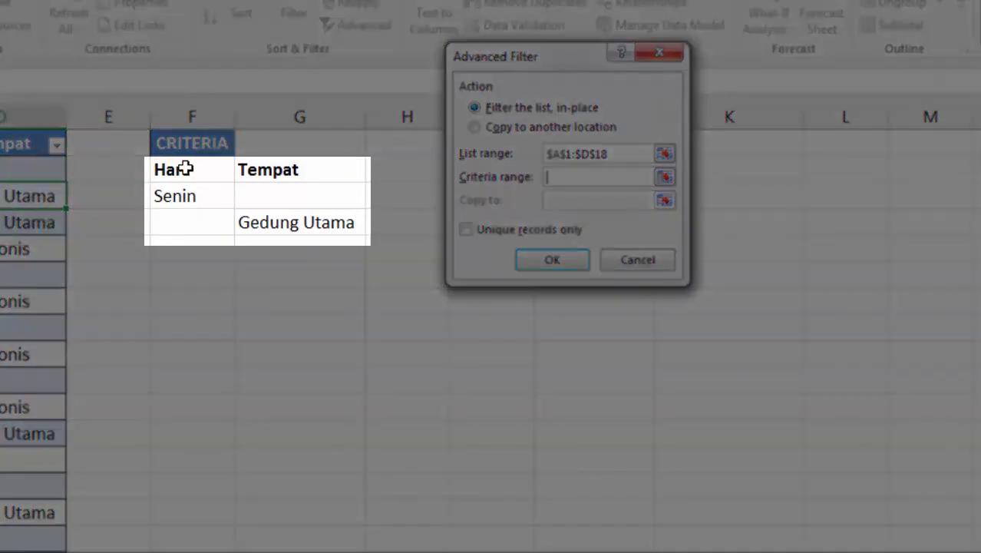
pyautogui.click(186, 168)
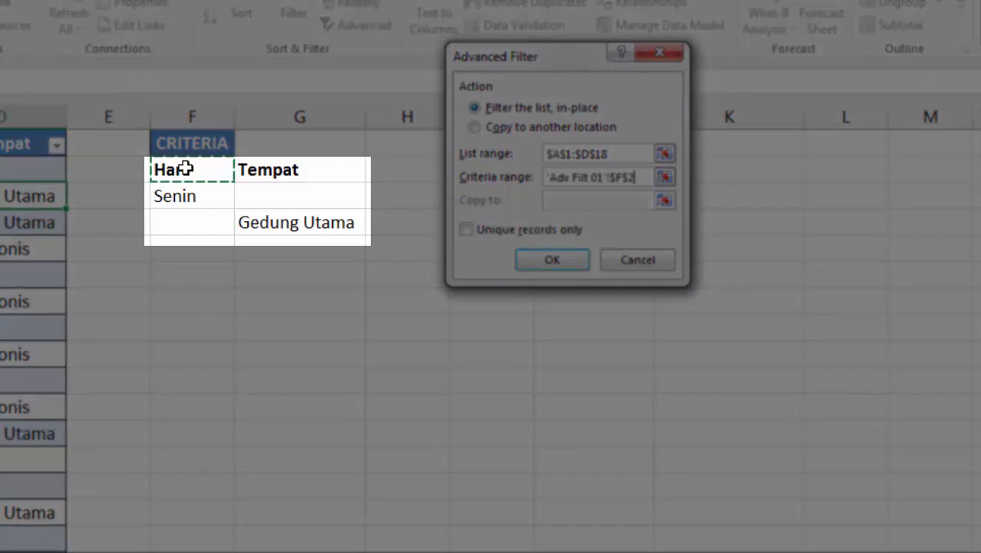
pyautogui.moveTo(186, 169); pyautogui.dragTo(265, 222)
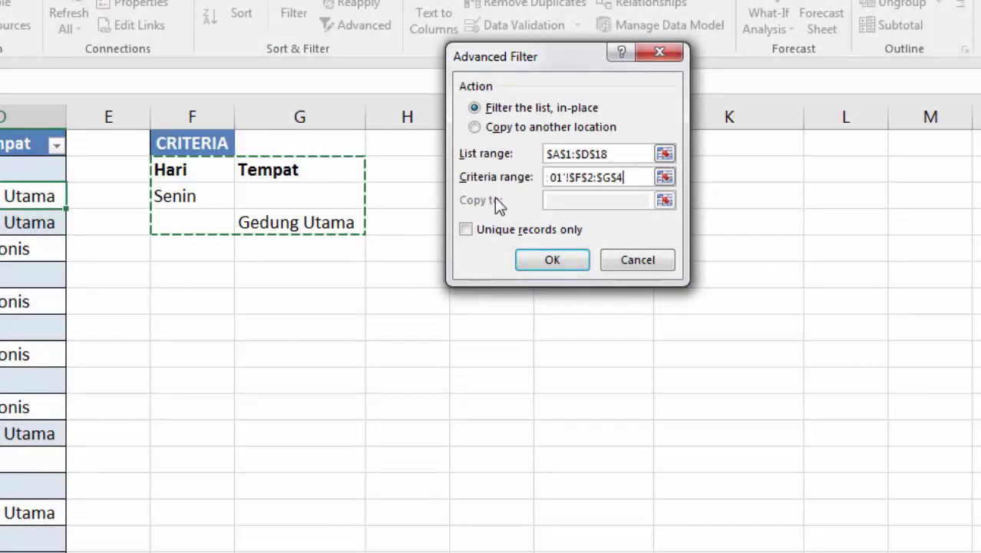
pyautogui.doubleClick(631, 156)
pyautogui.click(636, 178)
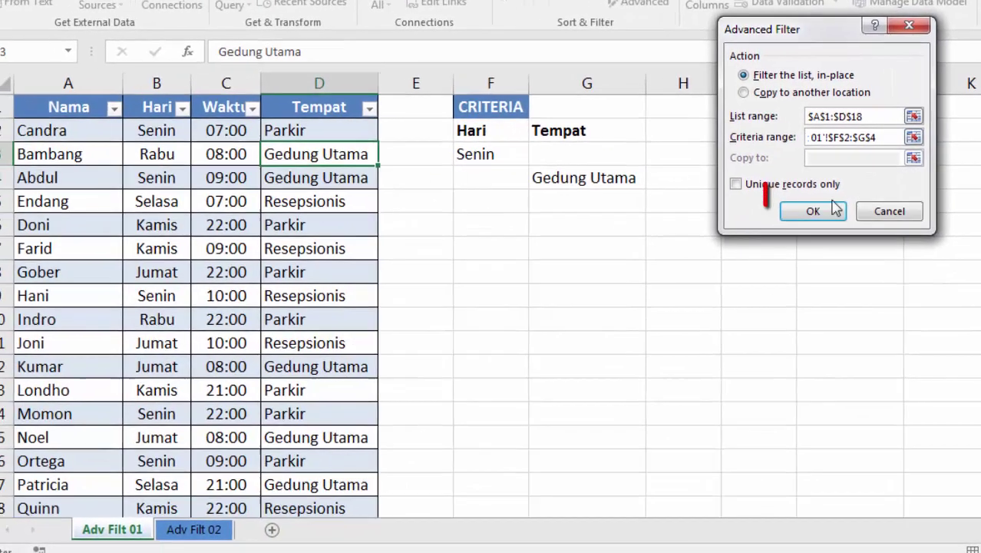
pyautogui.click(834, 209)
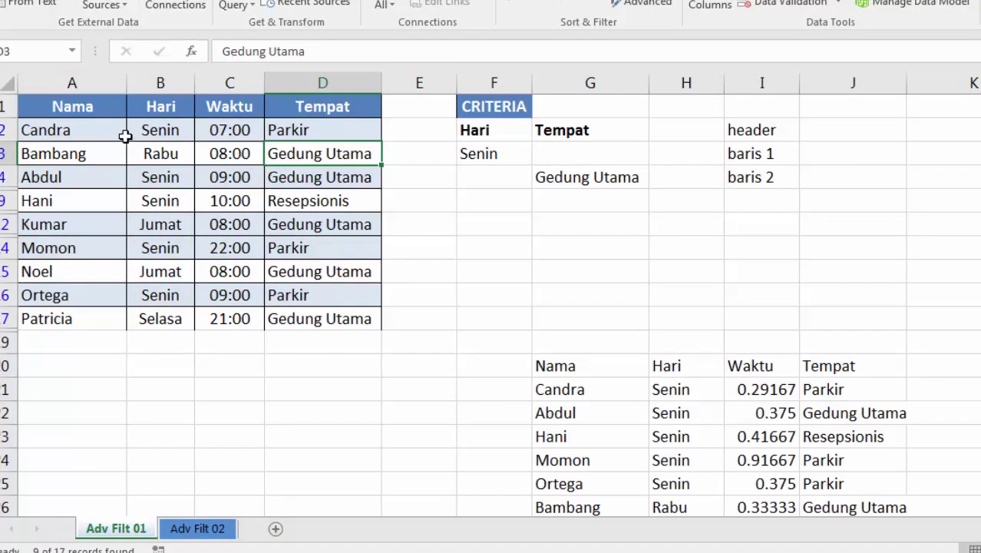
# Compare the names in the filtered schedule with the criteria and the manually combined rows starting at G21
pyautogui.click(553, 183)
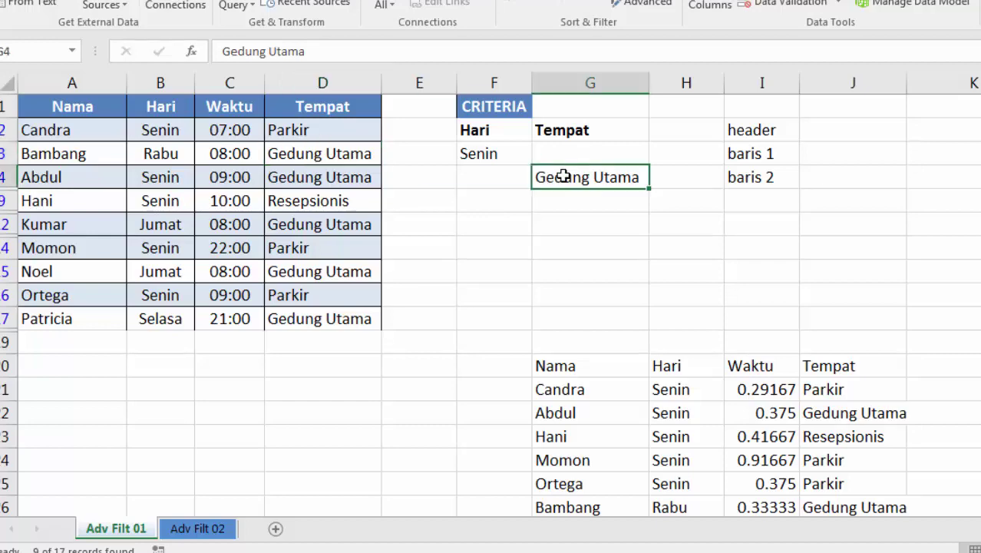
pyautogui.moveTo(482, 154); pyautogui.dragTo(569, 179)
pyautogui.click(535, 248)
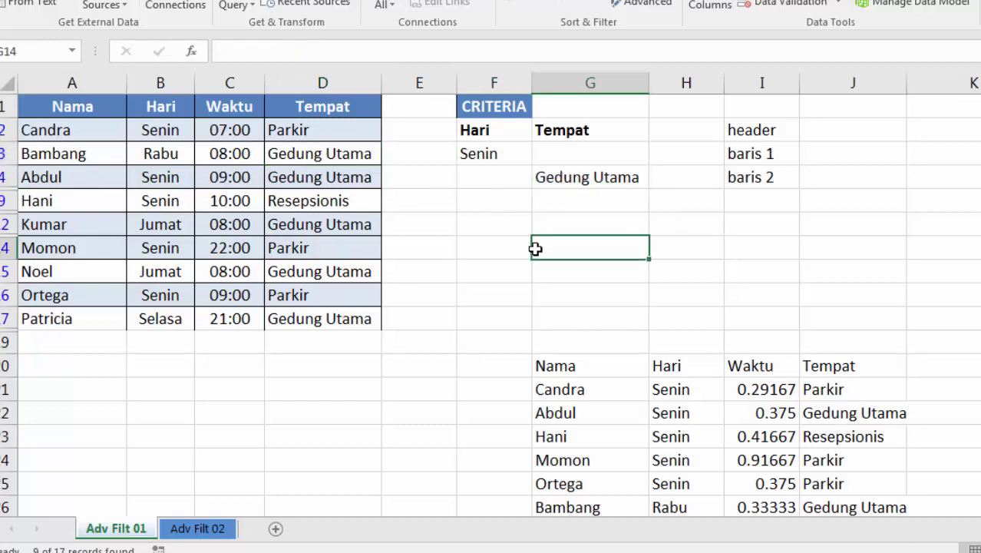
pyautogui.scroll(-2, 541, 304)
pyautogui.moveTo(581, 272); pyautogui.dragTo(622, 489)
pyautogui.scroll(2, 152, 340)
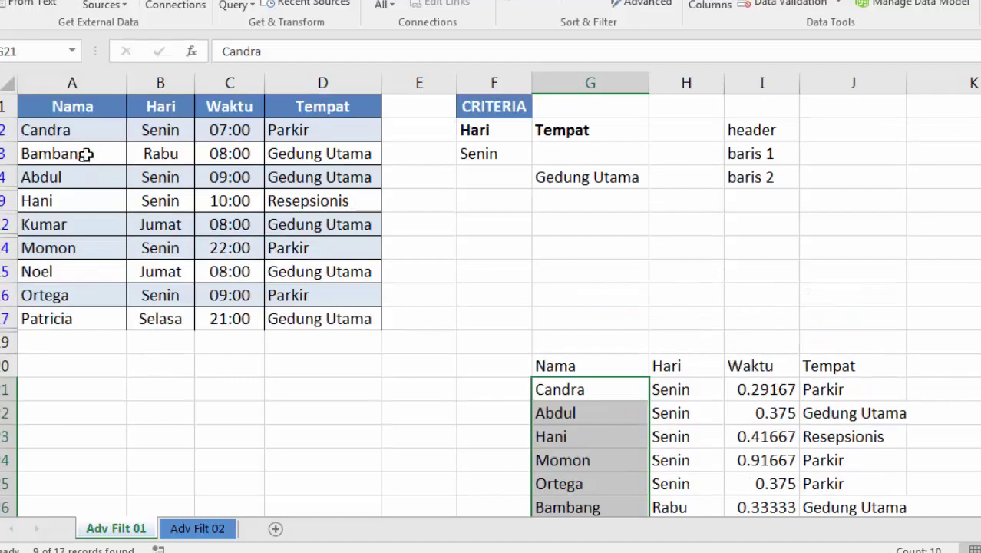
pyautogui.moveTo(87, 135); pyautogui.dragTo(79, 310)
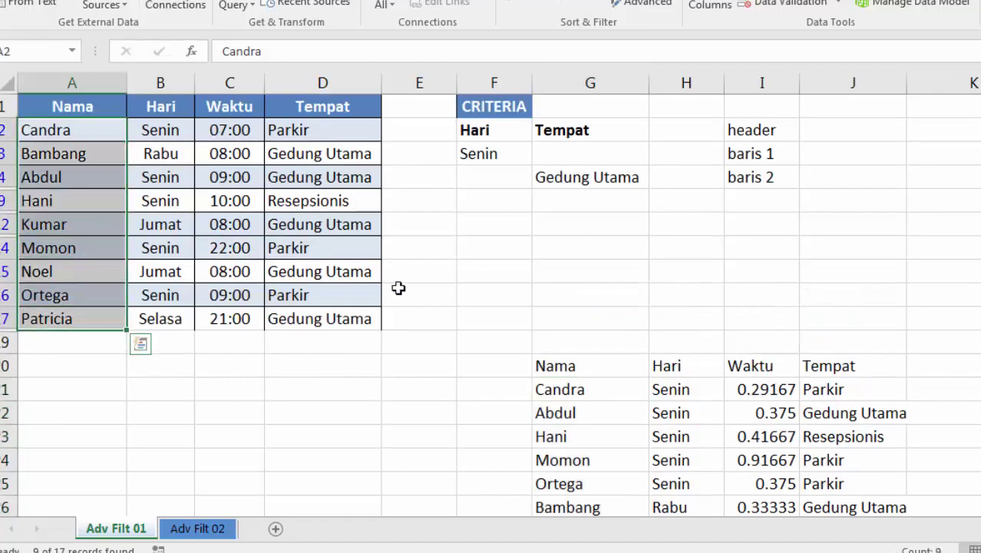
pyautogui.scroll(-1, 461, 307)
pyautogui.moveTo(533, 323); pyautogui.dragTo(850, 460)
pyautogui.scroll(2, 290, 230)
# Clear the advanced filter from the schedule to show all its rows
pyautogui.click(261, 181)
pyautogui.moveTo(261, 181); pyautogui.dragTo(261, 179)
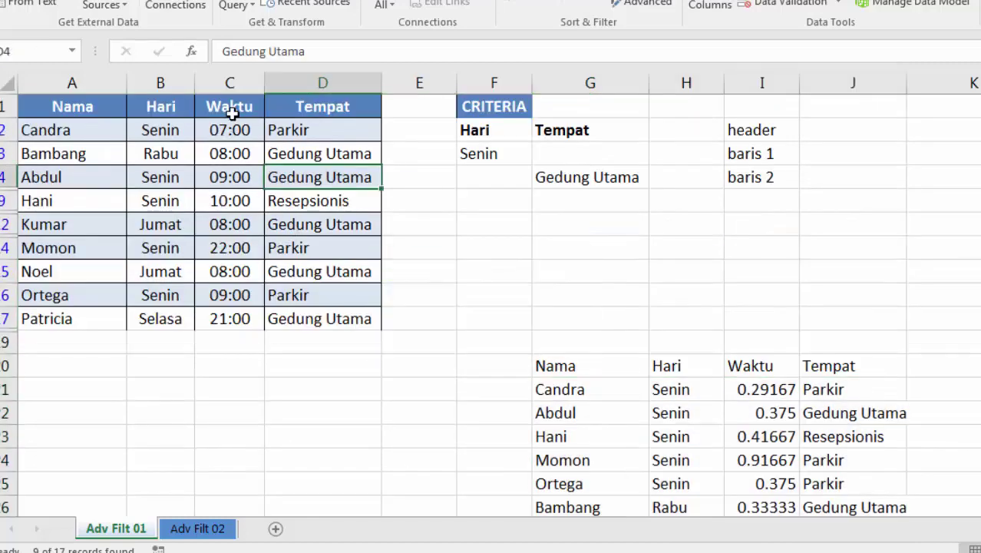
pyautogui.click(230, 110)
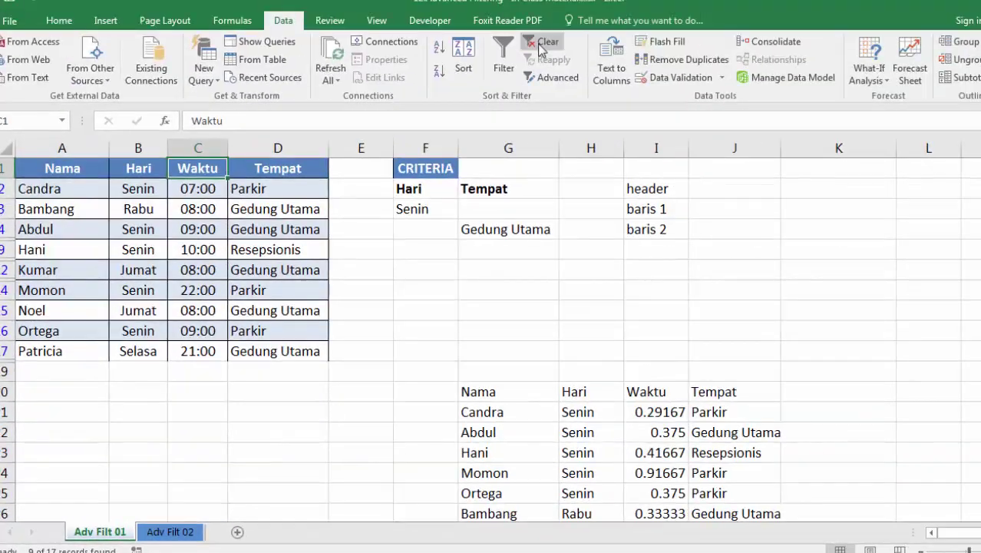
pyautogui.click(542, 47)
# Move the Gedung Utama criterion from G4 to G3 so it shares the row with Senin
pyautogui.click(462, 208)
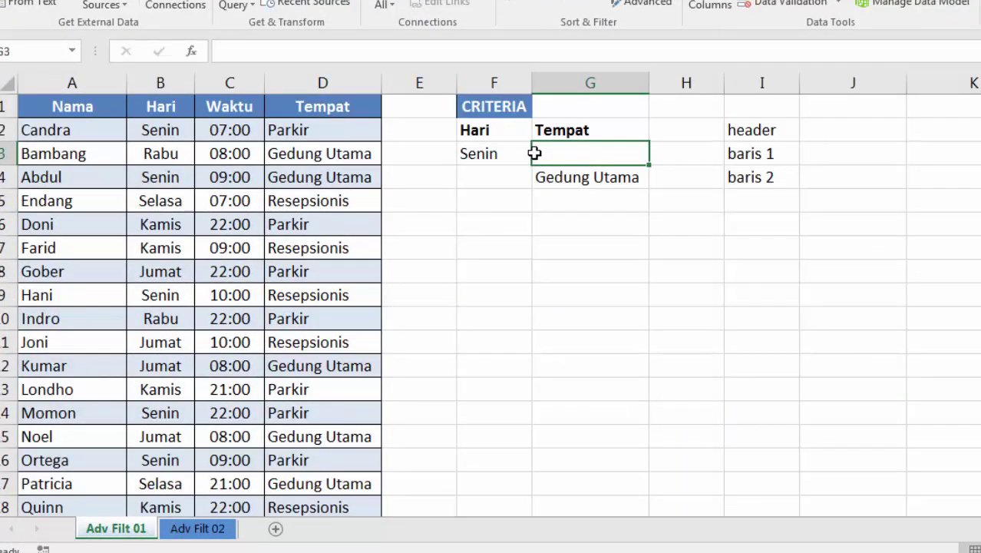
pyautogui.press('Down')
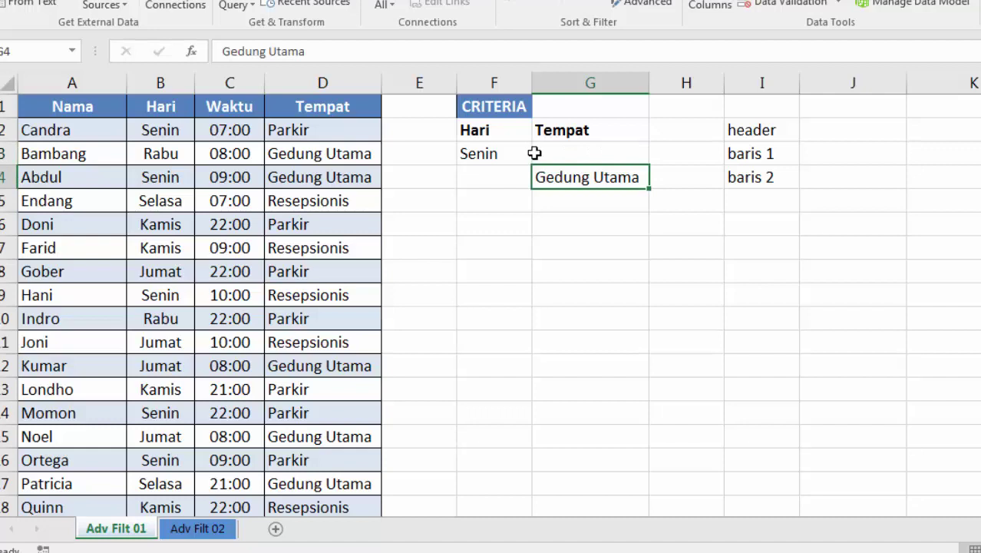
pyautogui.hotkey('ctrl', 'c')
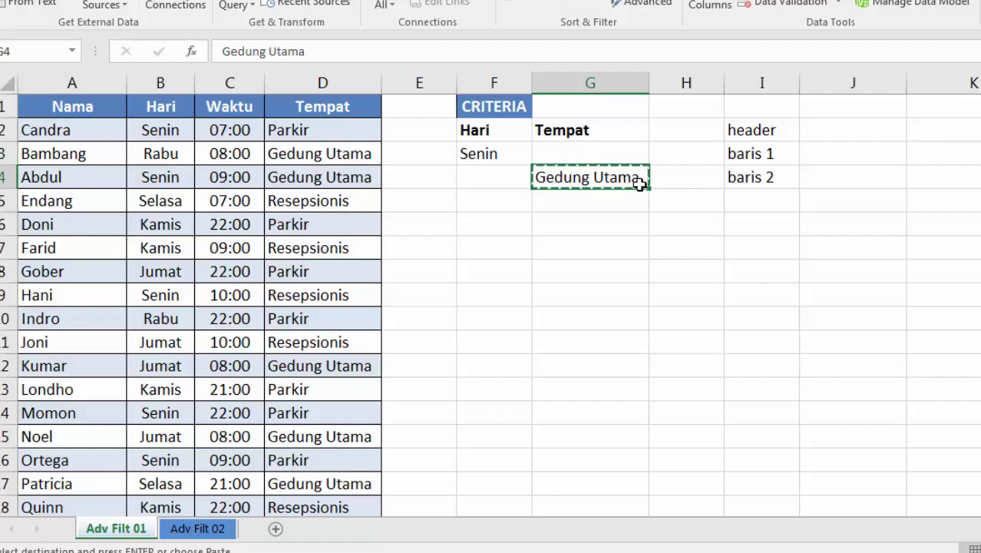
pyautogui.click(600, 153)
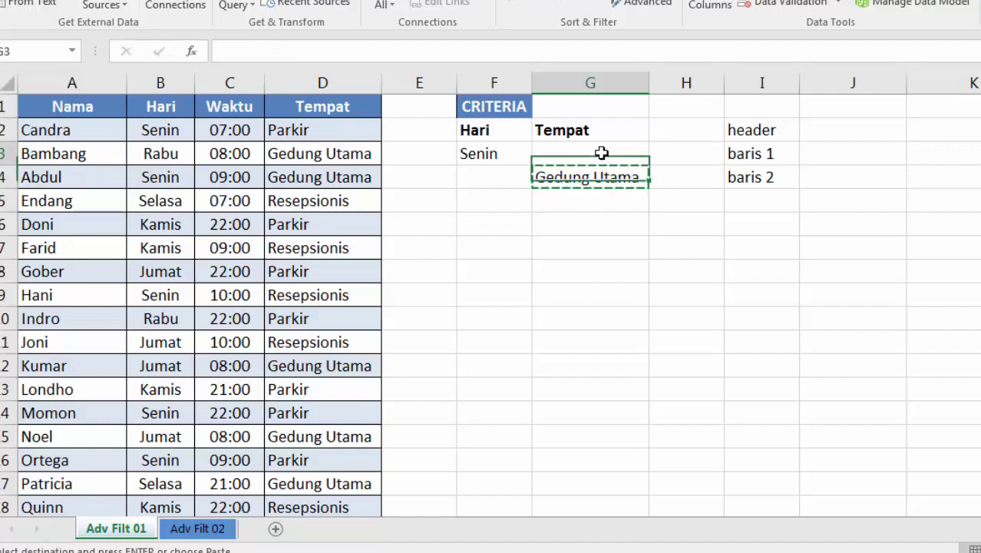
pyautogui.press('Return')
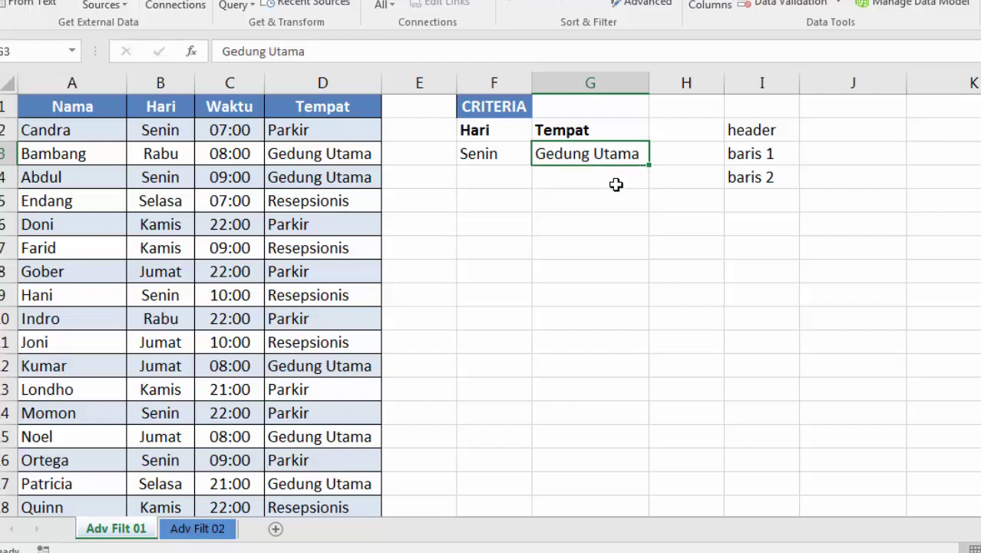
# Move the Gedung Utama criterion back down to G4, on a separate row from Senin
pyautogui.hotkey('ctrl', 'x')
pyautogui.click(616, 173)
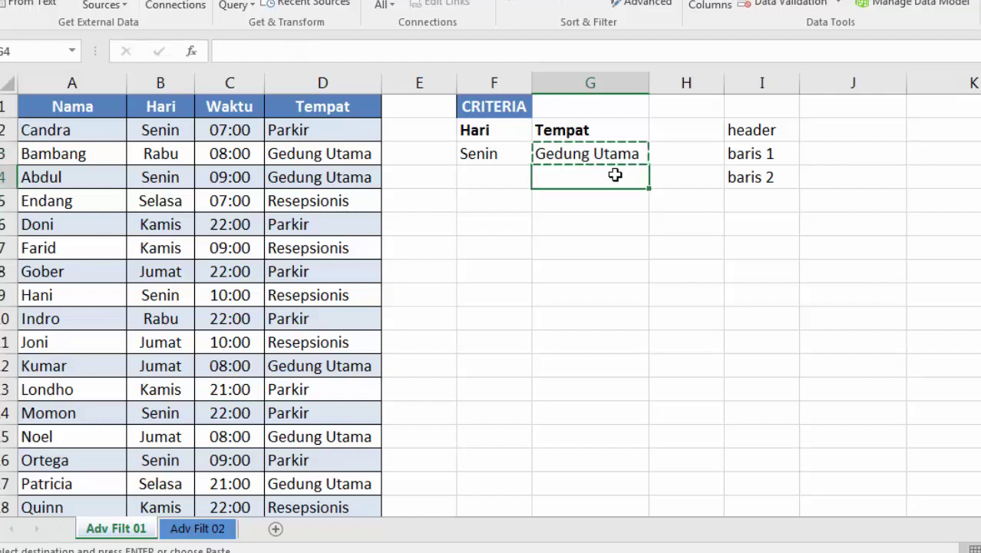
pyautogui.press('Return')
pyautogui.moveTo(509, 131); pyautogui.dragTo(618, 185)
pyautogui.click(624, 179)
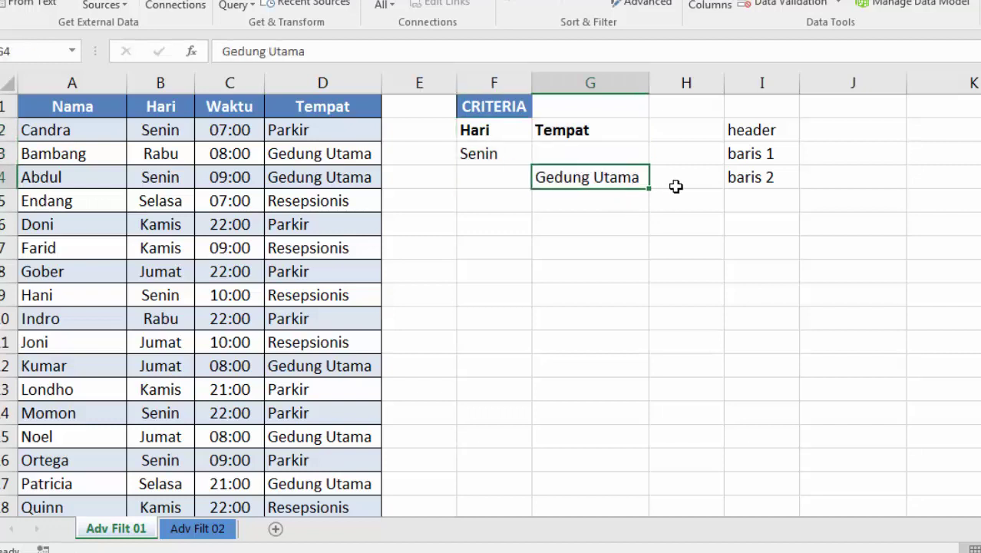
# Move the Gedung Utama criterion from G4 to G3, placing it on the same row as Senin
pyautogui.hotkey('ctrl', 'x')
pyautogui.press('Up')
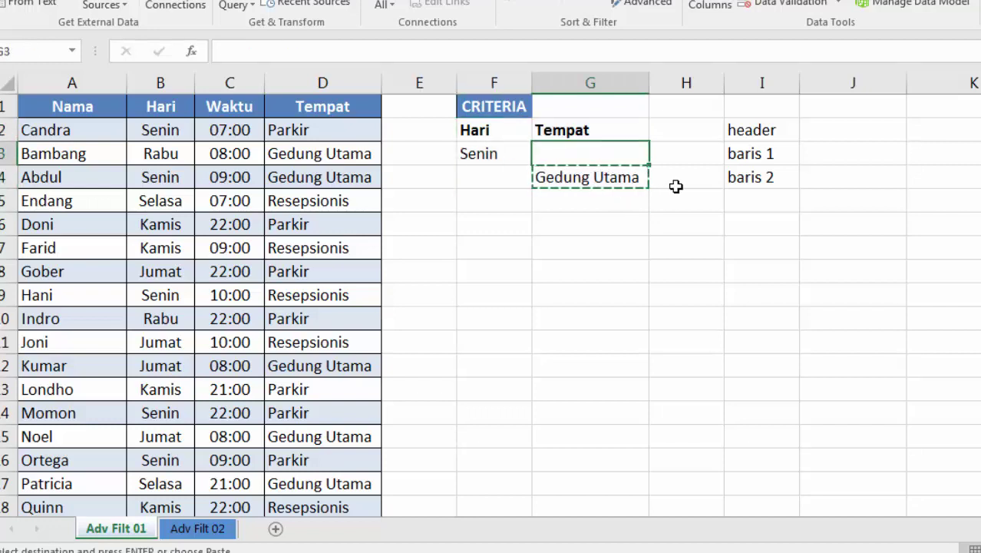
pyautogui.hotkey('ctrl', 'v')
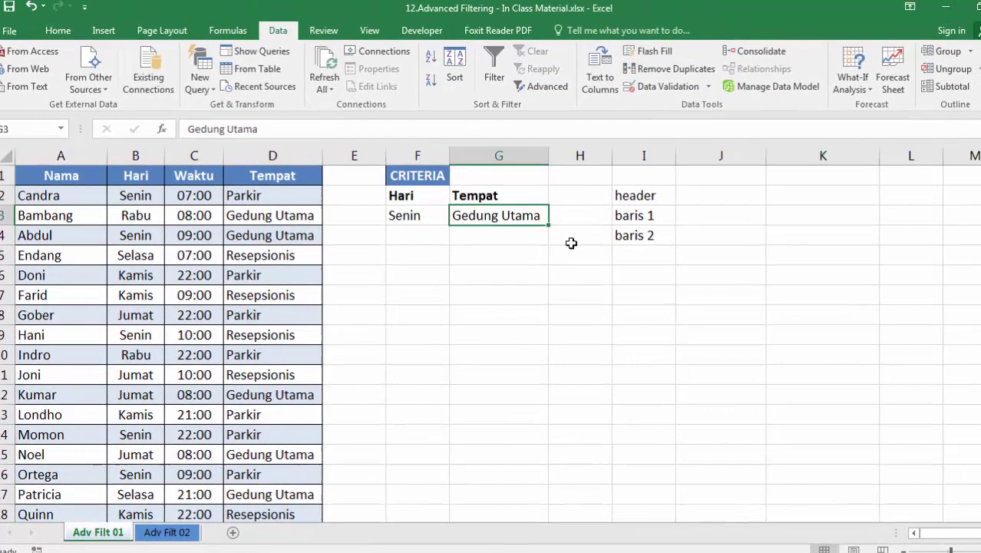
# Run the advanced filter on the schedule in place with list range $A$1:$D$18 and criteria range F2:G3
pyautogui.click(229, 154)
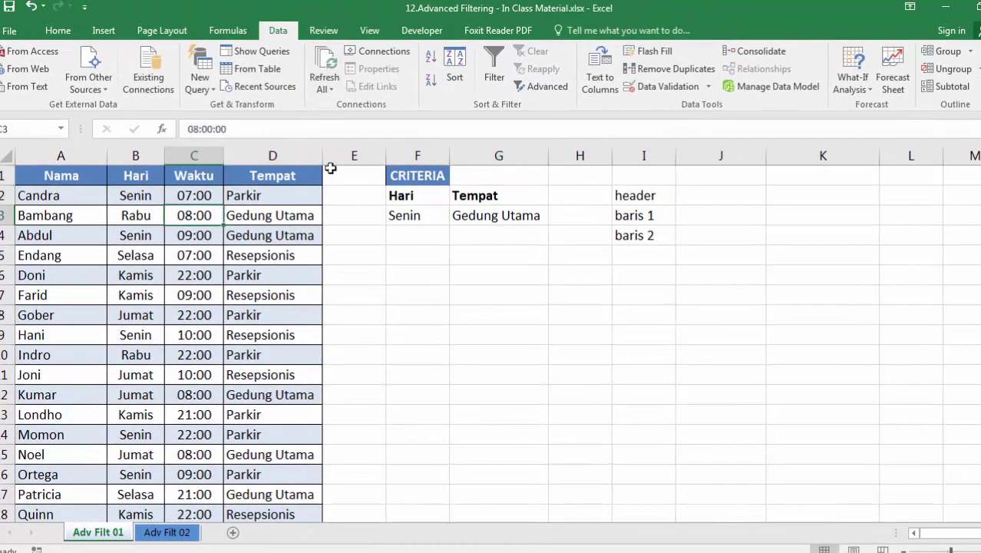
pyautogui.click(541, 86)
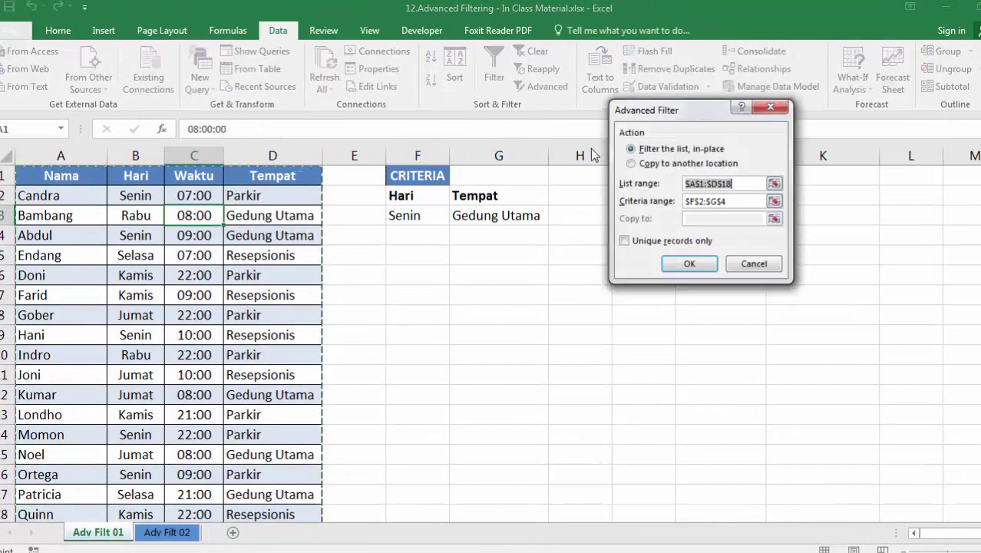
pyautogui.click(656, 203)
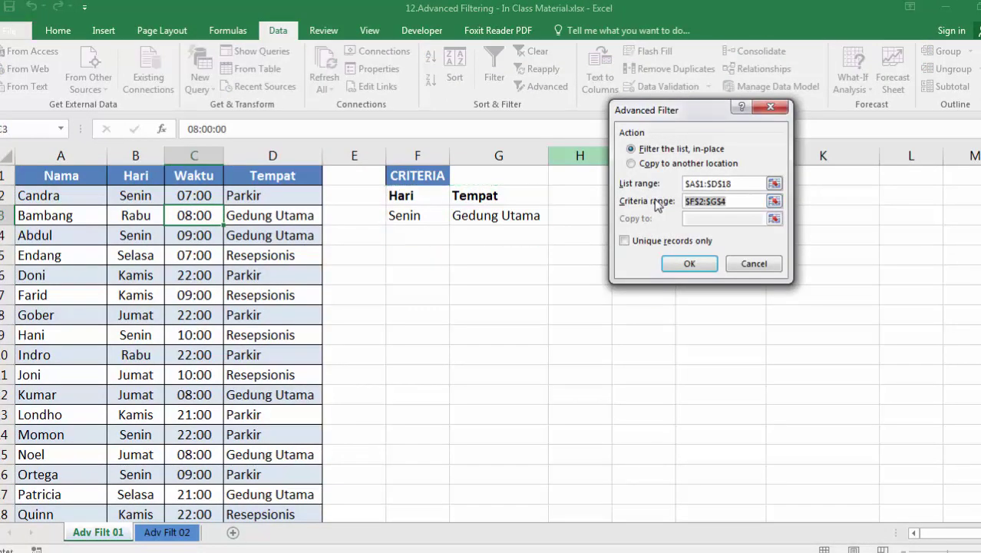
pyautogui.click(428, 195)
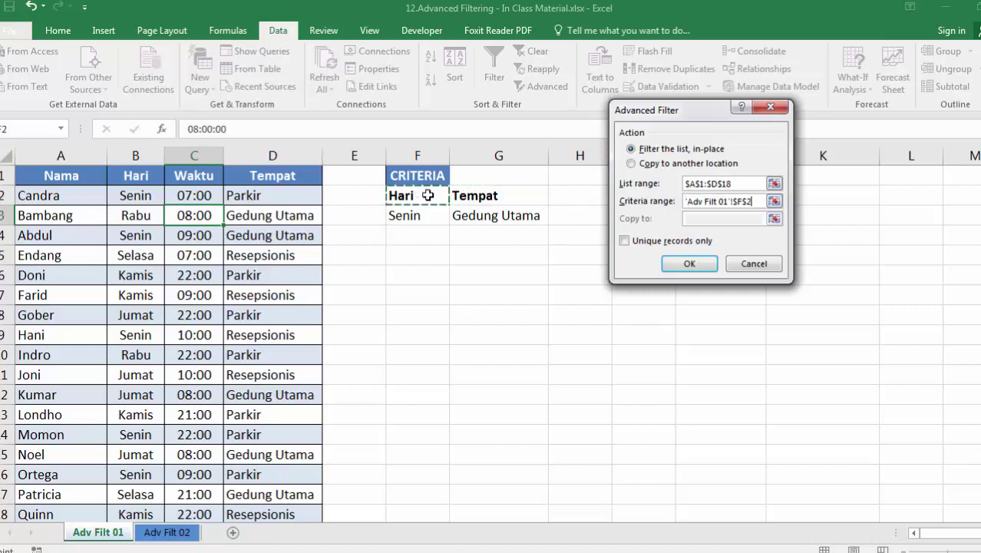
pyautogui.moveTo(427, 195); pyautogui.dragTo(474, 214)
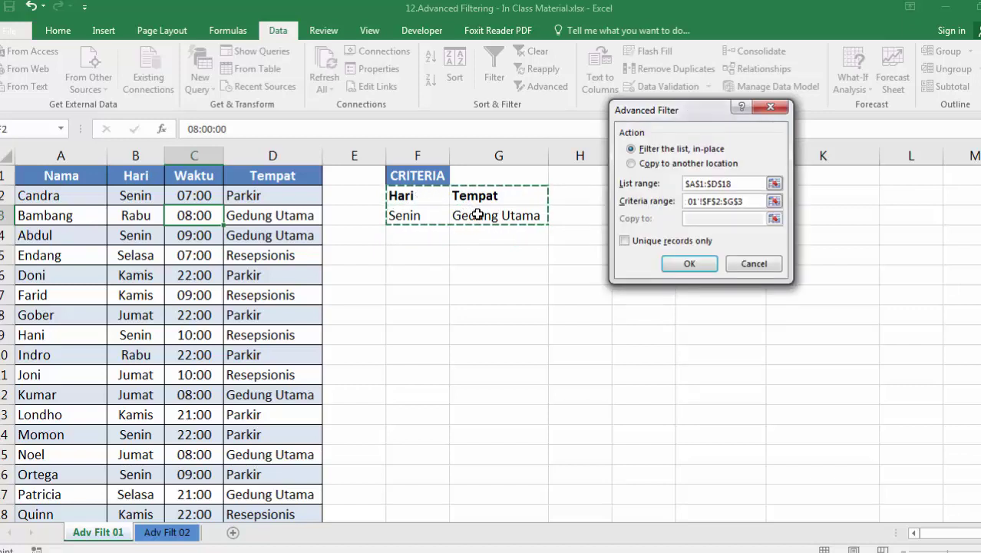
pyautogui.click(689, 264)
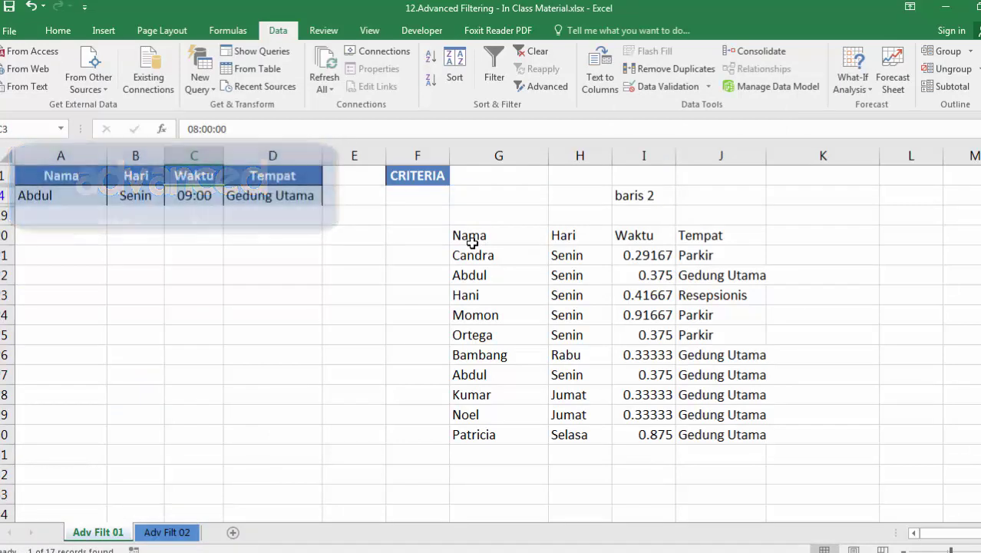
# Clear the advanced filter from the schedule and select the Senin and Gedung Utama criteria in F3:G3
pyautogui.click(534, 50)
pyautogui.click(412, 219)
pyautogui.click(511, 214)
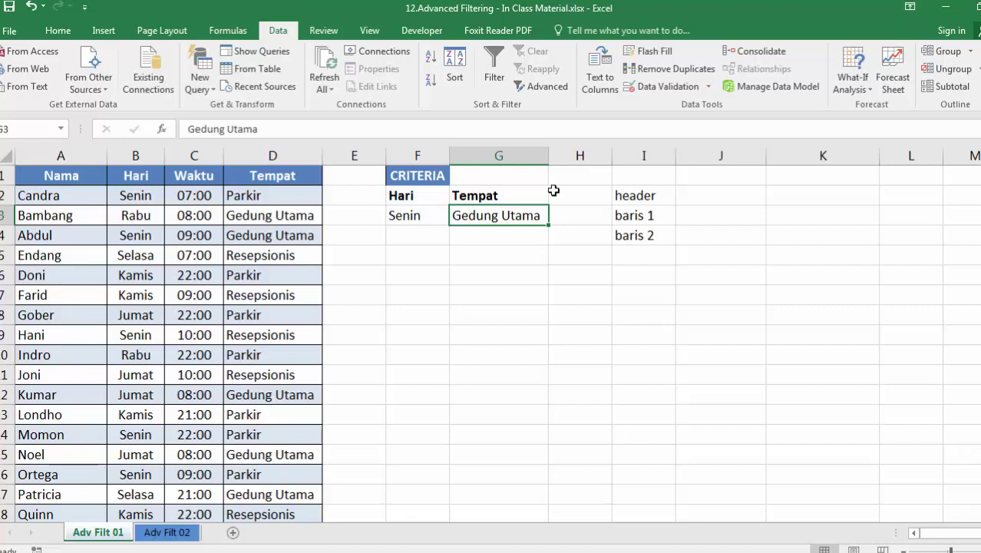
pyautogui.moveTo(407, 218); pyautogui.dragTo(485, 219)
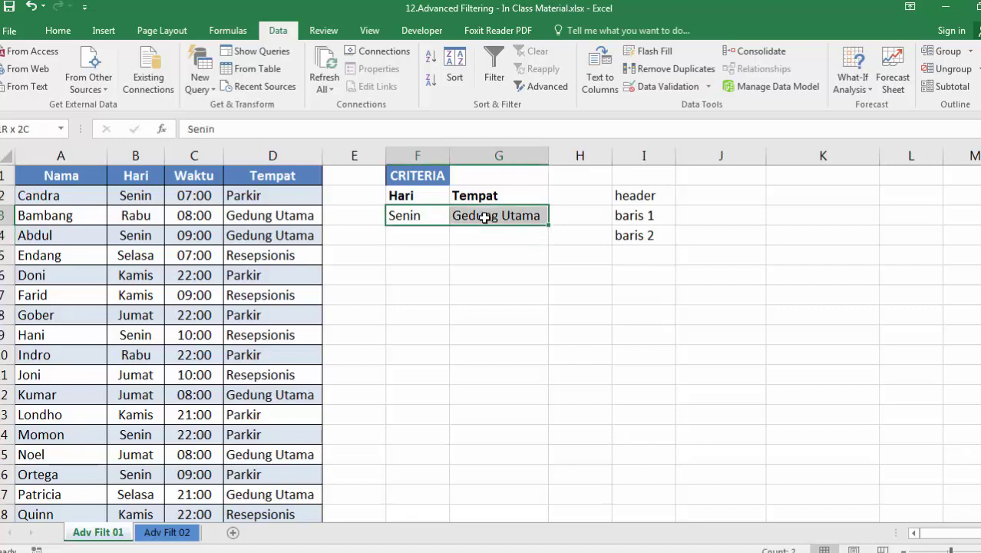
pyautogui.moveTo(402, 215); pyautogui.dragTo(481, 219)
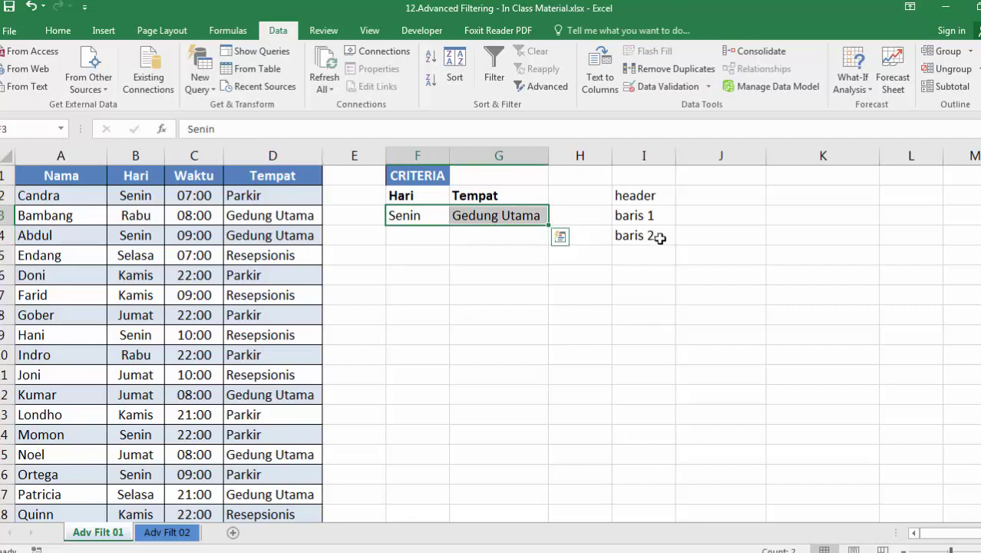
# Delete the "baris 2" label from I4 and return to the Senin criterion in F3
pyautogui.click(660, 239)
pyautogui.press('Delete')
pyautogui.press('Left')
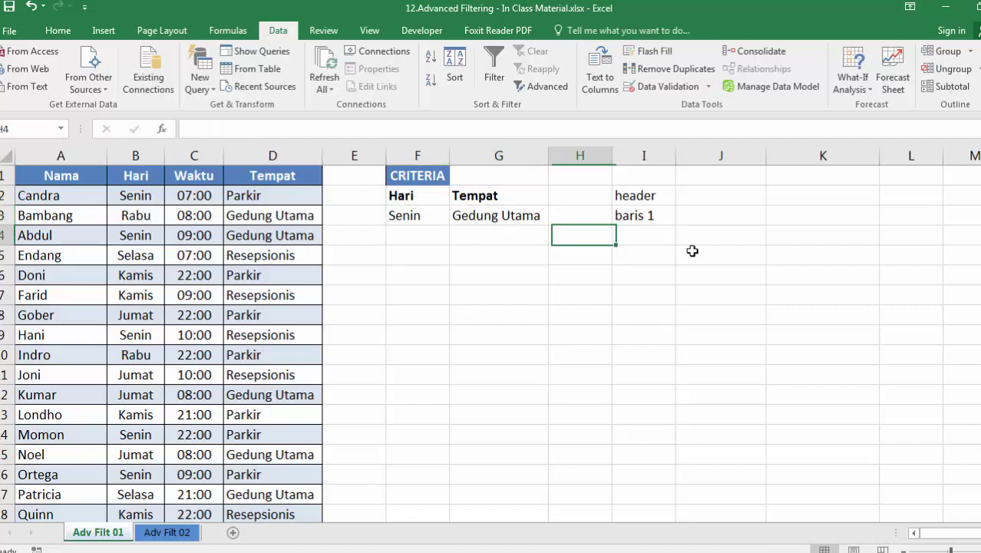
pyautogui.press('Left')
pyautogui.press('Left')
pyautogui.press('Up')
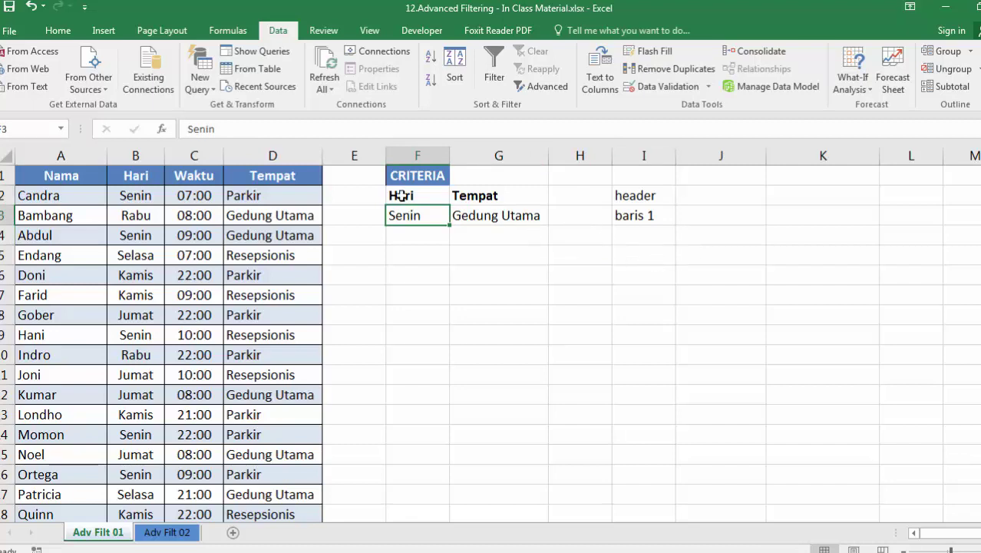
# Examine the Senin entries in the schedule's Hari column, and select the Hari and Tempat columns together for comparison
pyautogui.click(143, 158)
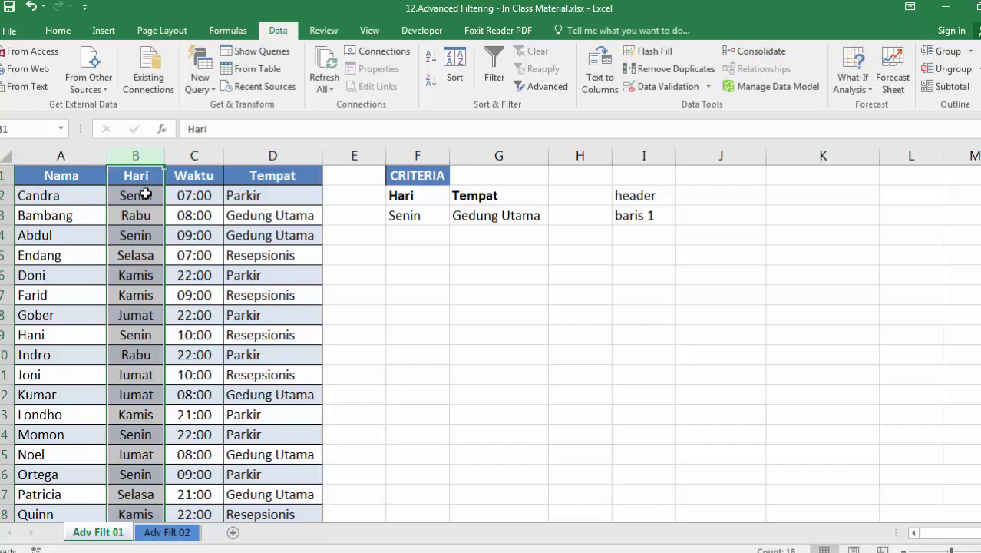
pyautogui.click(145, 195)
pyautogui.keyDown('ctrl'); pyautogui.click(143, 230); pyautogui.keyUp('ctrl')
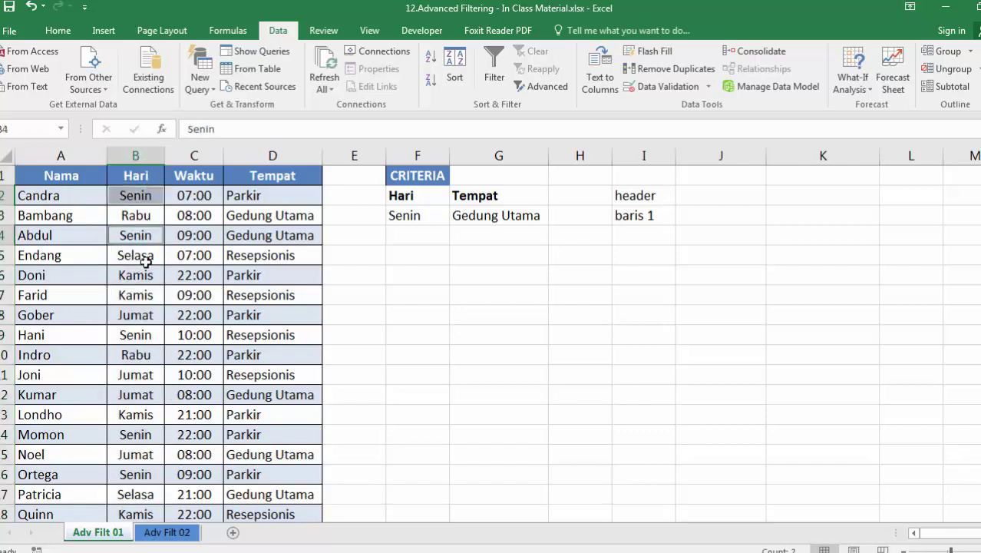
pyautogui.keyDown('ctrl'); pyautogui.click(138, 337); pyautogui.keyUp('ctrl')
pyautogui.keyDown('ctrl'); pyautogui.click(142, 435); pyautogui.keyUp('ctrl')
pyautogui.click(138, 158)
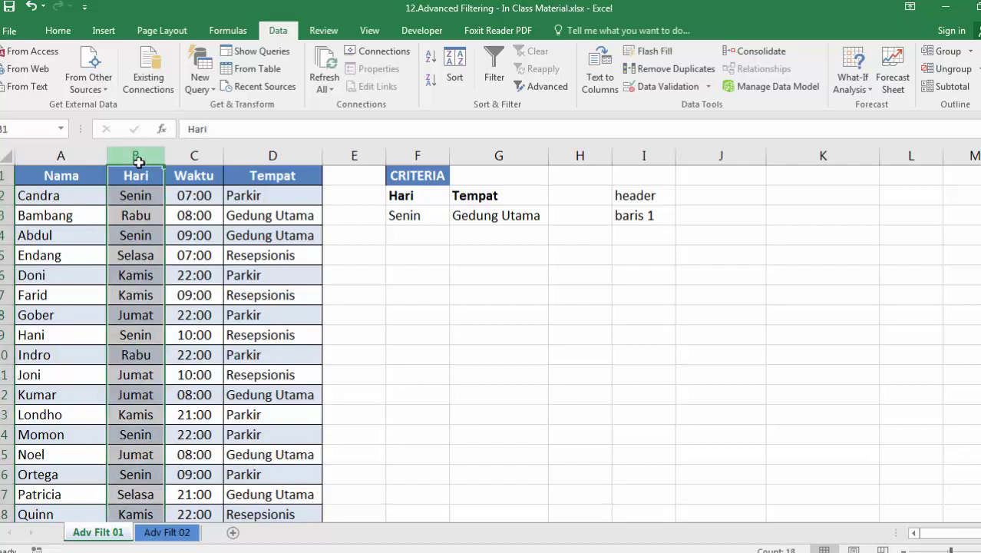
pyautogui.keyDown('ctrl'); pyautogui.click(241, 146); pyautogui.keyUp('ctrl')
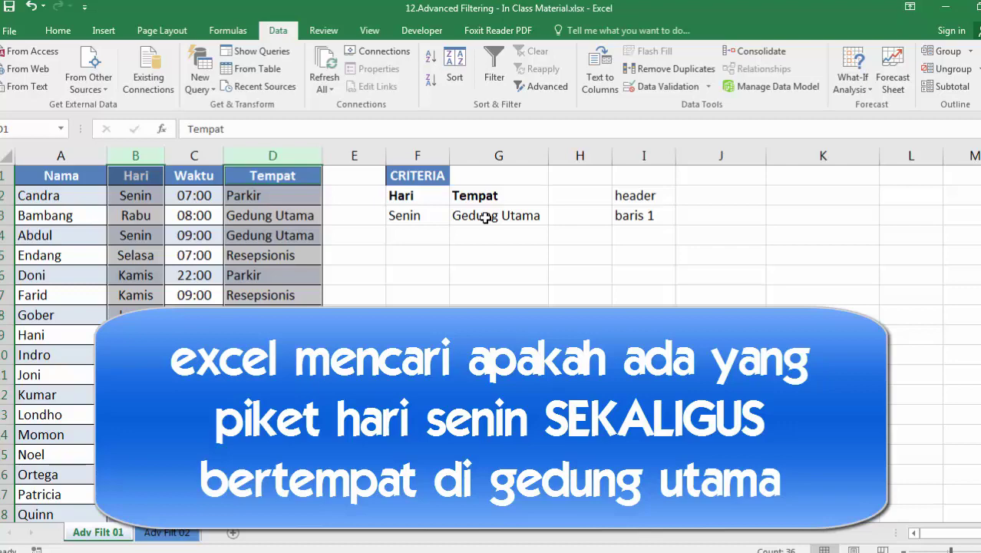
# Compare the combined criteria in F3:G3 with the Senin entries in B2 and B4 and the day-to-place cells B4:D4
pyautogui.moveTo(486, 217); pyautogui.dragTo(413, 217)
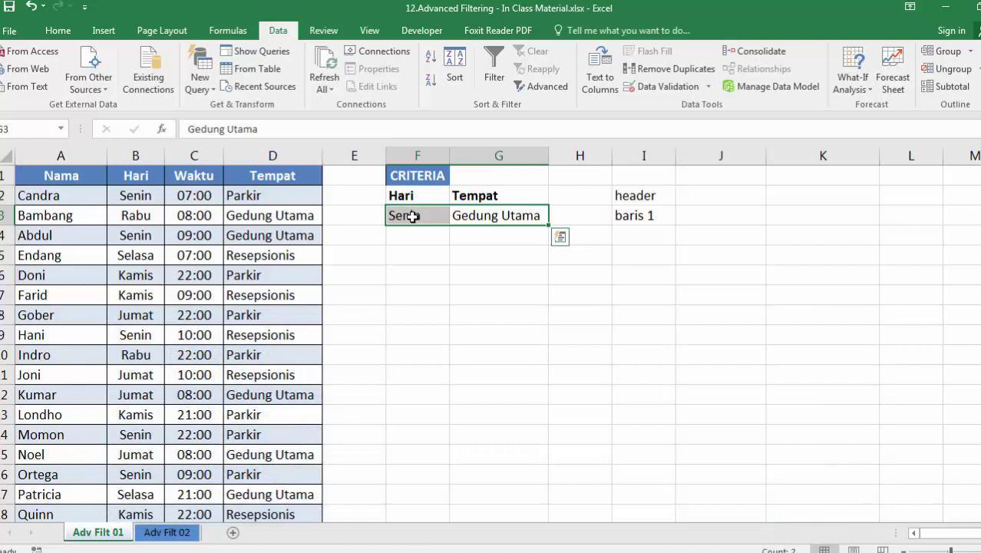
pyautogui.click(413, 217)
pyautogui.moveTo(474, 219); pyautogui.dragTo(410, 219)
pyautogui.click(141, 200)
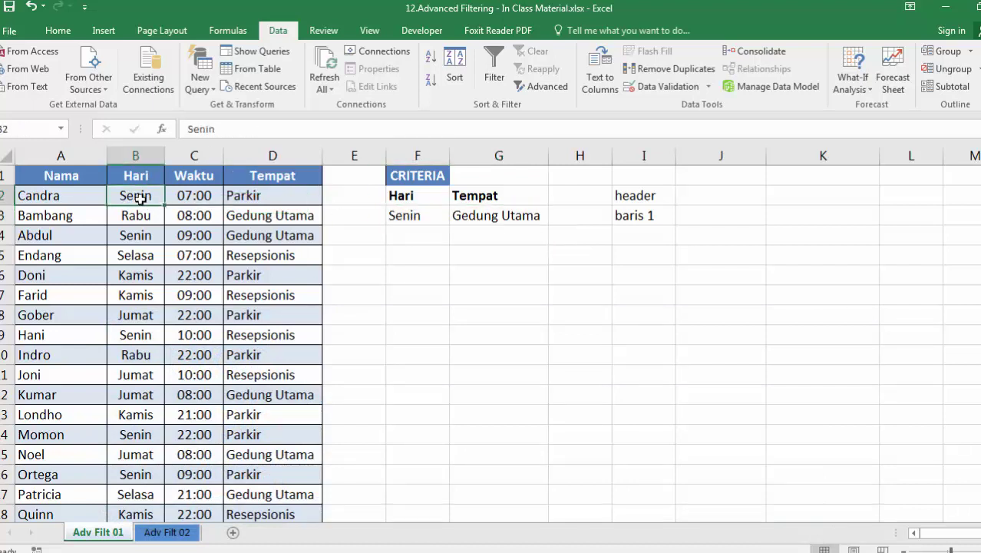
pyautogui.click(143, 239)
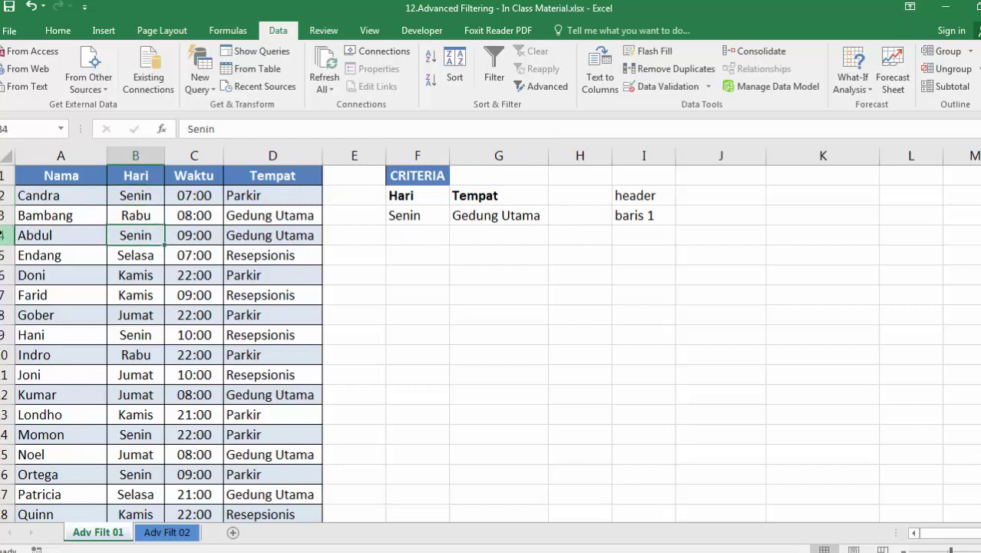
pyautogui.click(5, 235)
pyautogui.moveTo(127, 234); pyautogui.dragTo(321, 240)
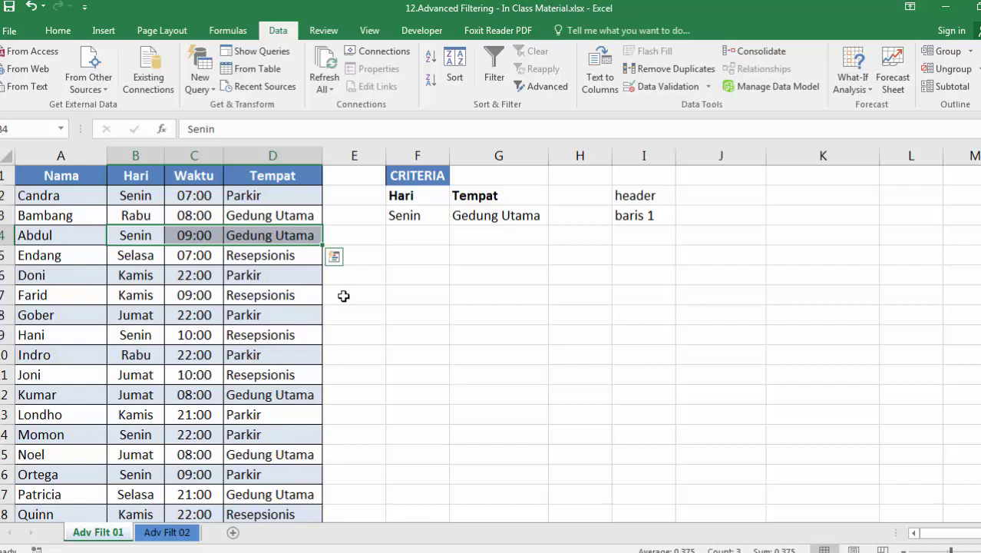
# Move the Gedung Utama criterion from G3 to G4, onto its own criteria row
pyautogui.click(489, 218)
pyautogui.hotkey('ctrl', 'c')
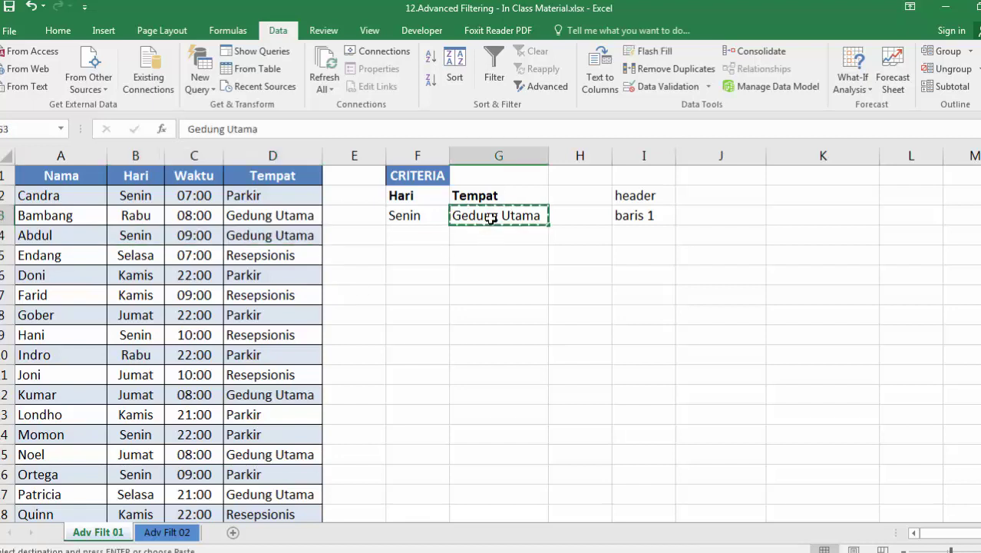
pyautogui.press('Down')
pyautogui.press('Return')
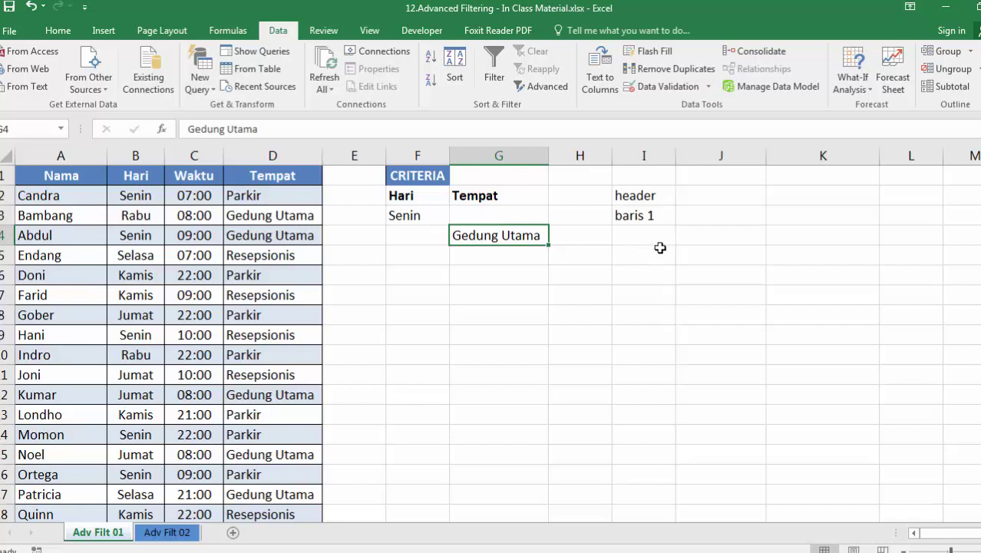
# Label the second criteria row "baris 2" in I4
pyautogui.click(655, 239)
pyautogui.write('baris 2')
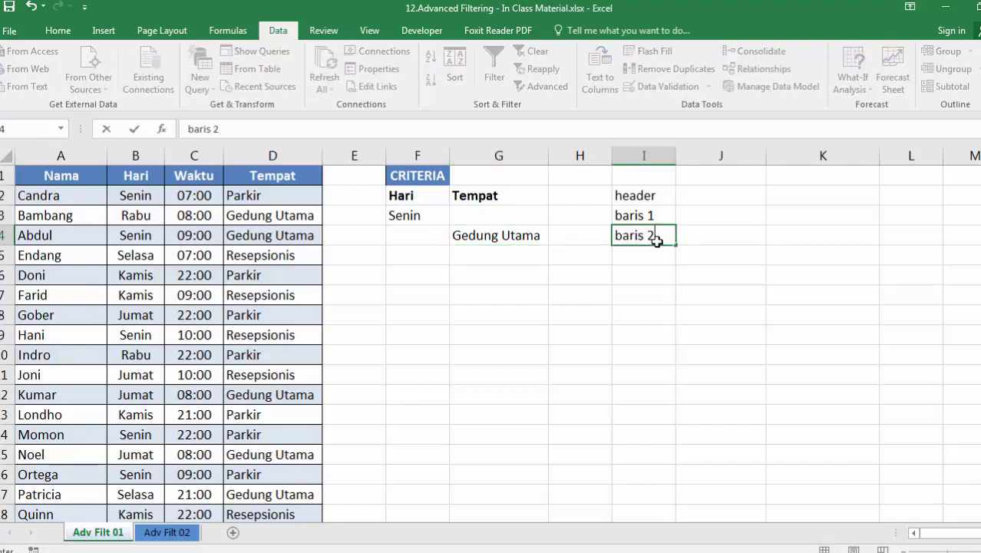
pyautogui.press('Left')
pyautogui.press('Left')
pyautogui.press('Left')
pyautogui.press('Up')
pyautogui.press('Up')
pyautogui.press('Left')
pyautogui.press('Down')
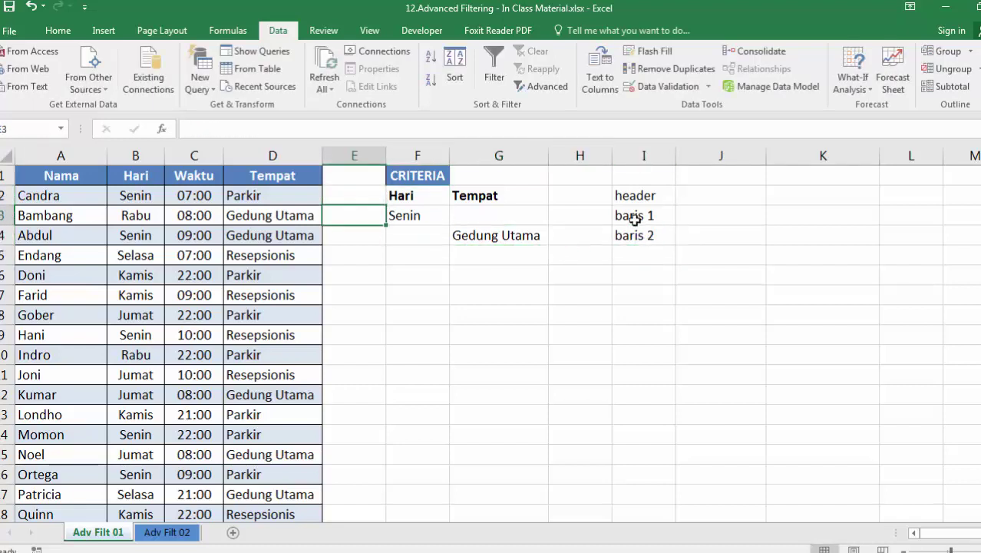
# Examine the first criteria row F3:I3 and its blank Tempat cell G3
pyautogui.moveTo(393, 215); pyautogui.dragTo(622, 215)
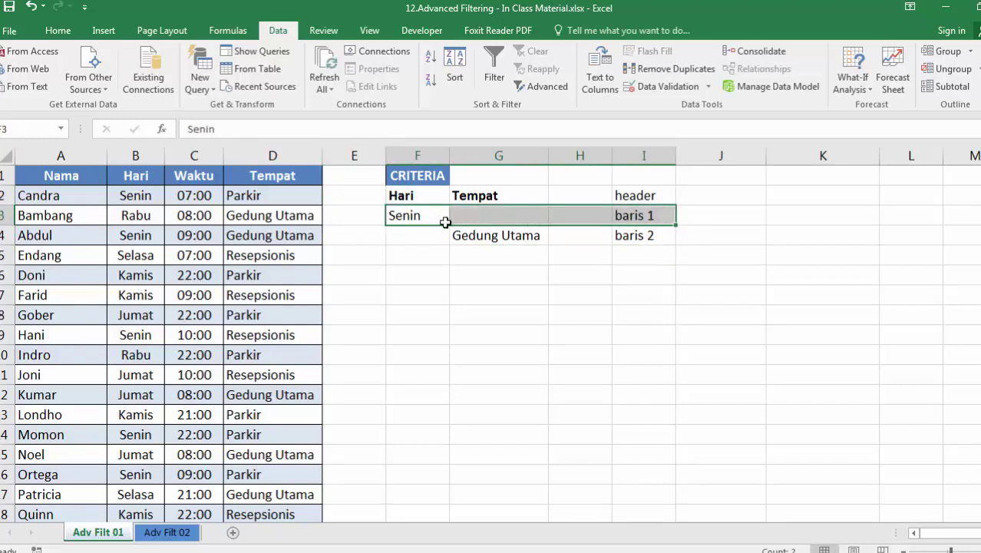
pyautogui.hotkey('ctrl', 'q')
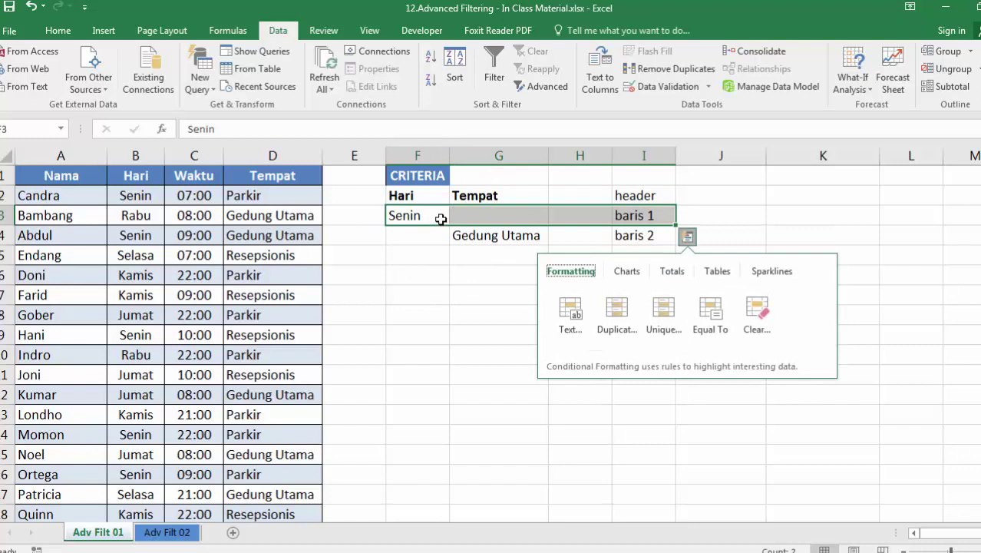
pyautogui.click(495, 215)
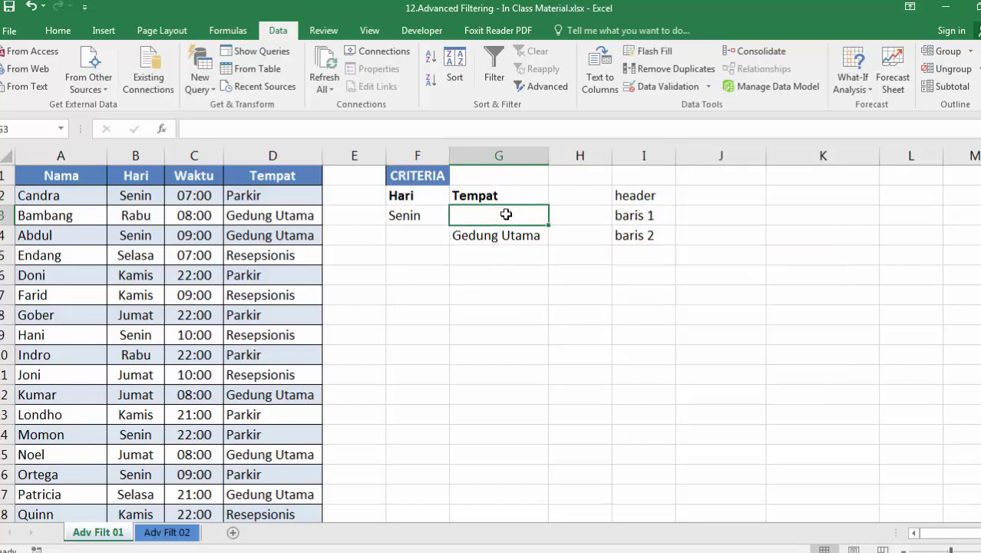
# Try clearing the Tempat entries in D2 and D3 of the schedule and undo the deletions
pyautogui.click(259, 195)
pyautogui.click(269, 215)
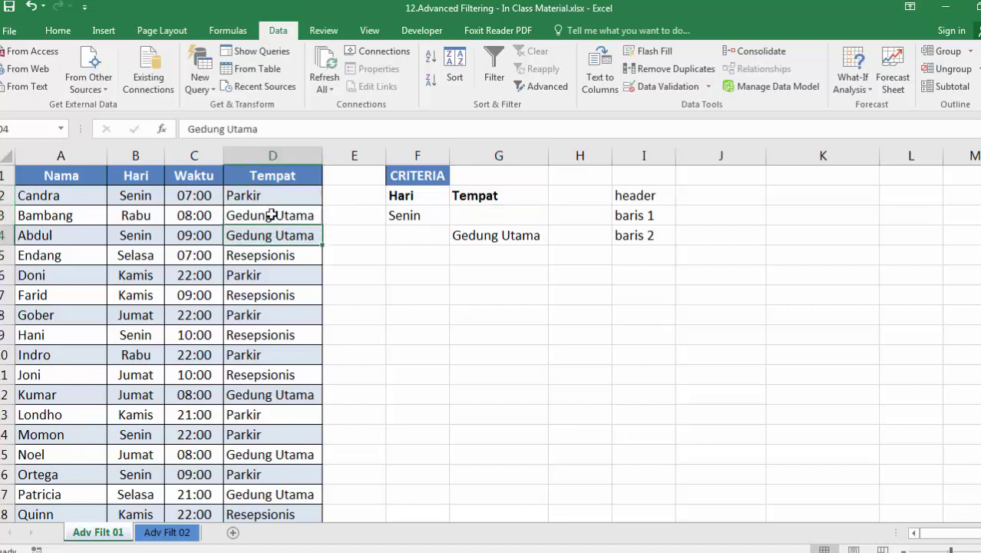
pyautogui.click(280, 194)
pyautogui.press('Delete')
pyautogui.press('Down')
pyautogui.press('Delete')
pyautogui.press('Down')
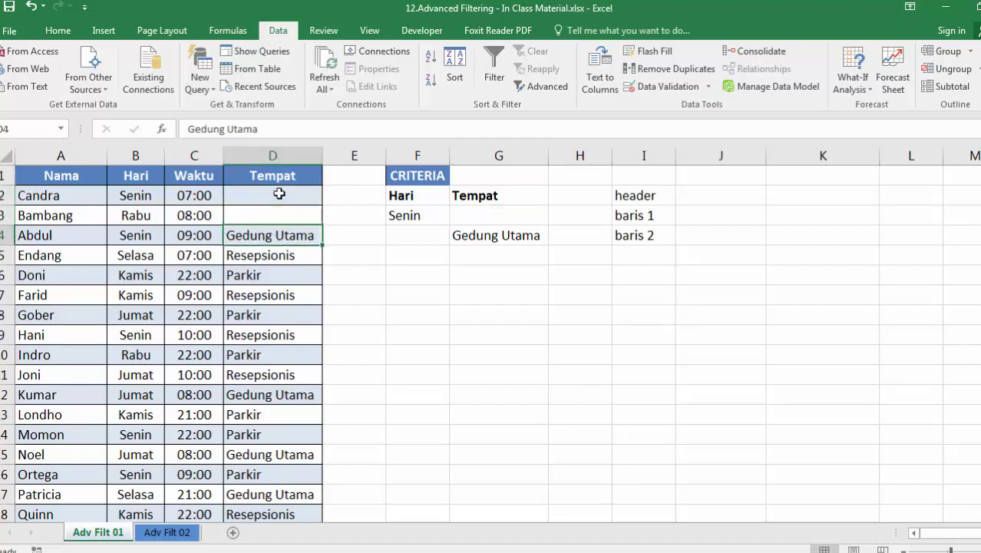
pyautogui.press('Home')
pyautogui.press('Delete')
pyautogui.hotkey('ctrl', 'z')
pyautogui.hotkey('ctrl', 'z')
pyautogui.hotkey('ctrl', 'z')
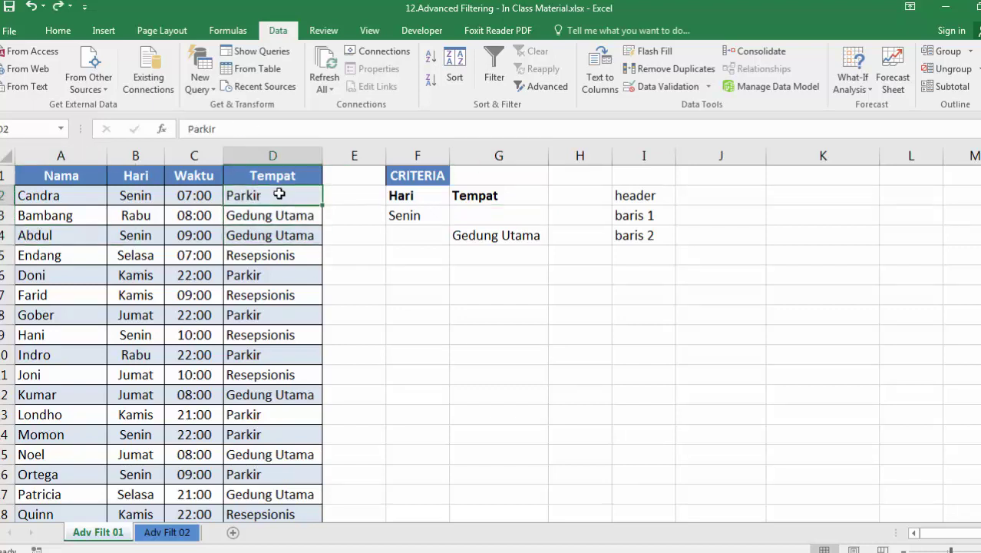
# Compare the first criteria row F3:I3, with its blank Tempat cell, against the Gedung Utama criterion on the second row
pyautogui.click(468, 219)
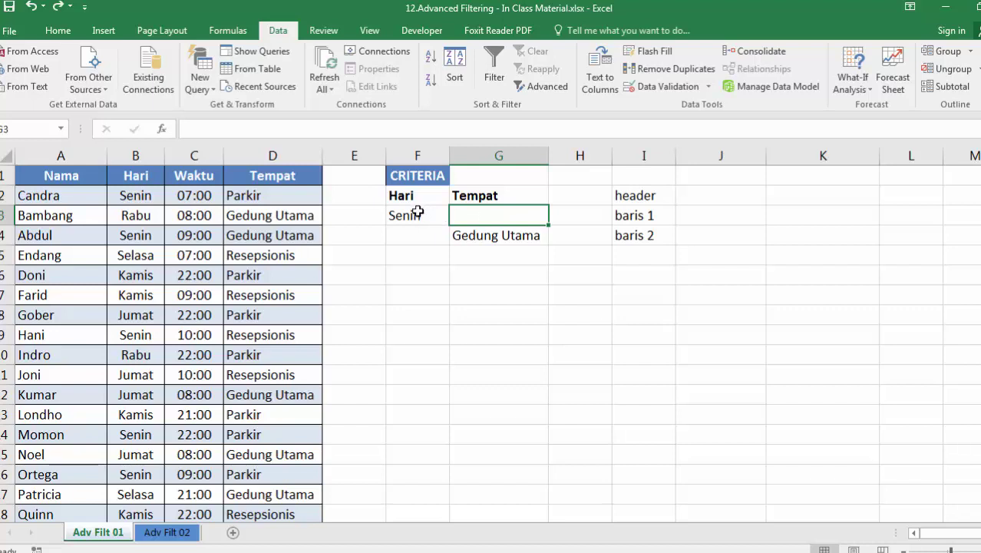
pyautogui.moveTo(418, 212); pyautogui.dragTo(480, 218)
pyautogui.moveTo(553, 221); pyautogui.dragTo(622, 220)
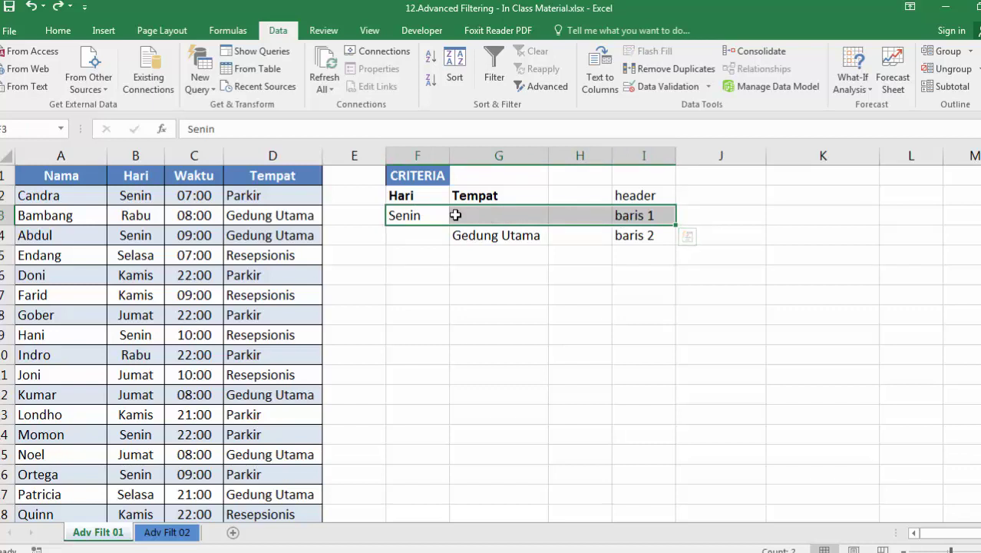
pyautogui.click(426, 215)
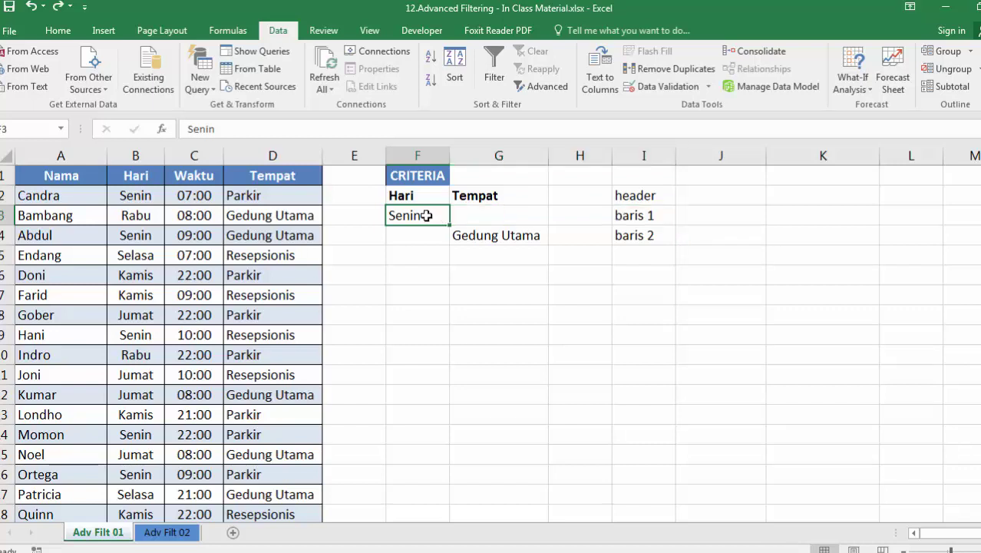
pyautogui.click(477, 210)
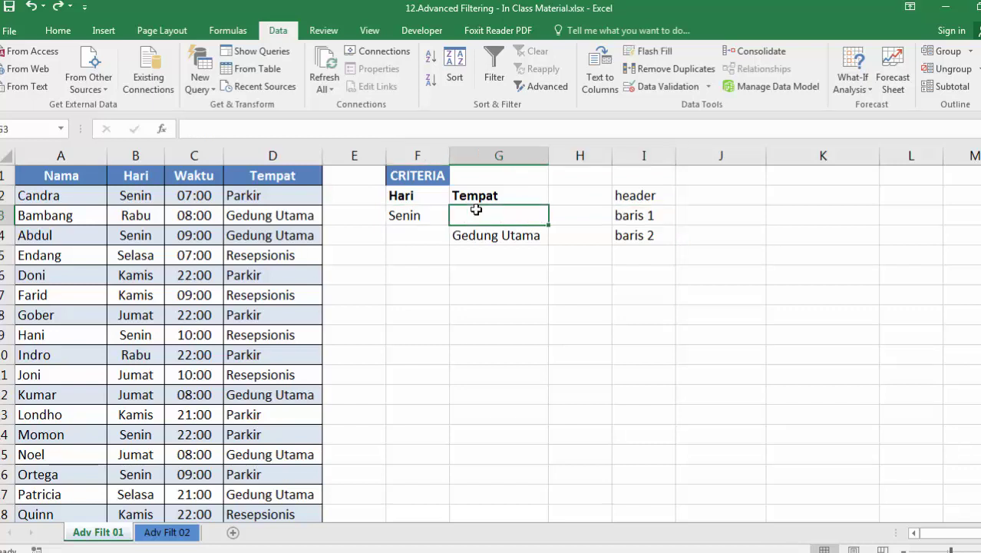
pyautogui.click(429, 235)
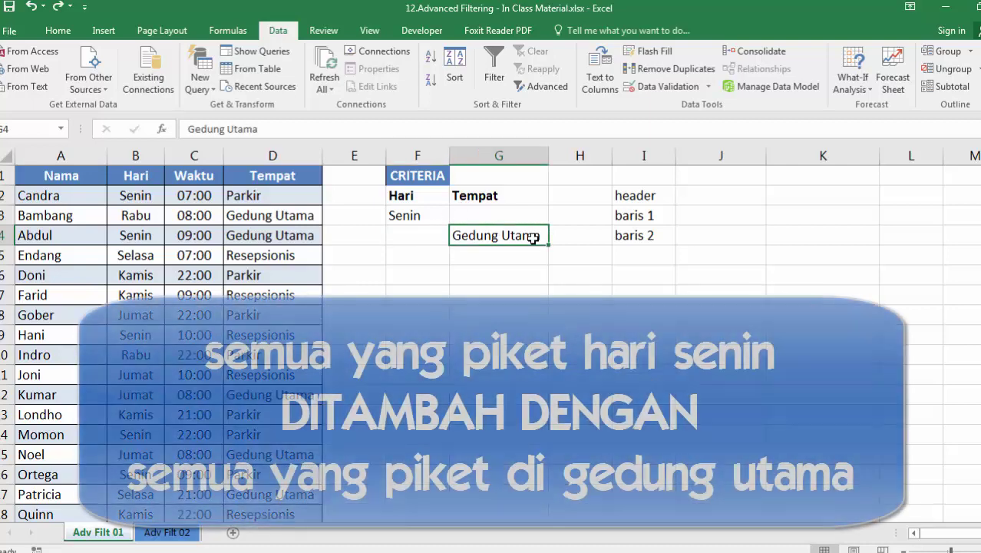
pyautogui.press('ctrl')
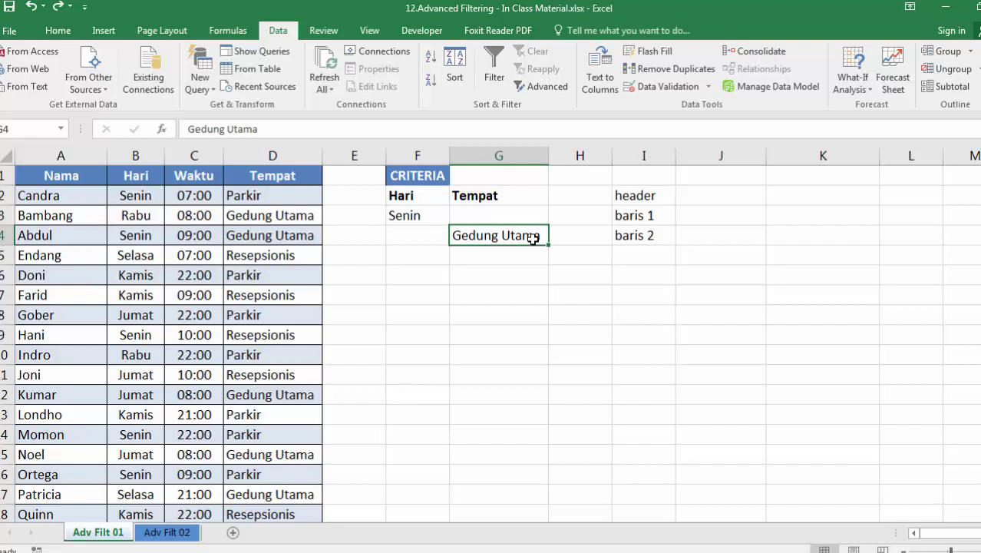
# Clear the Hari and Tempat criteria block in F2:G4
pyautogui.moveTo(405, 197); pyautogui.dragTo(482, 230)
pyautogui.press('Delete')
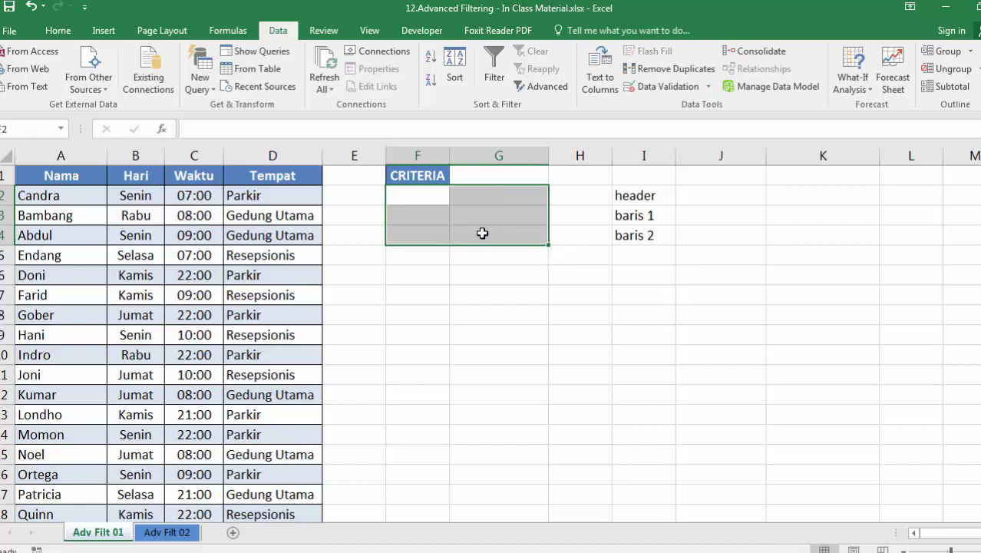
pyautogui.press('Down')
pyautogui.press('Up')
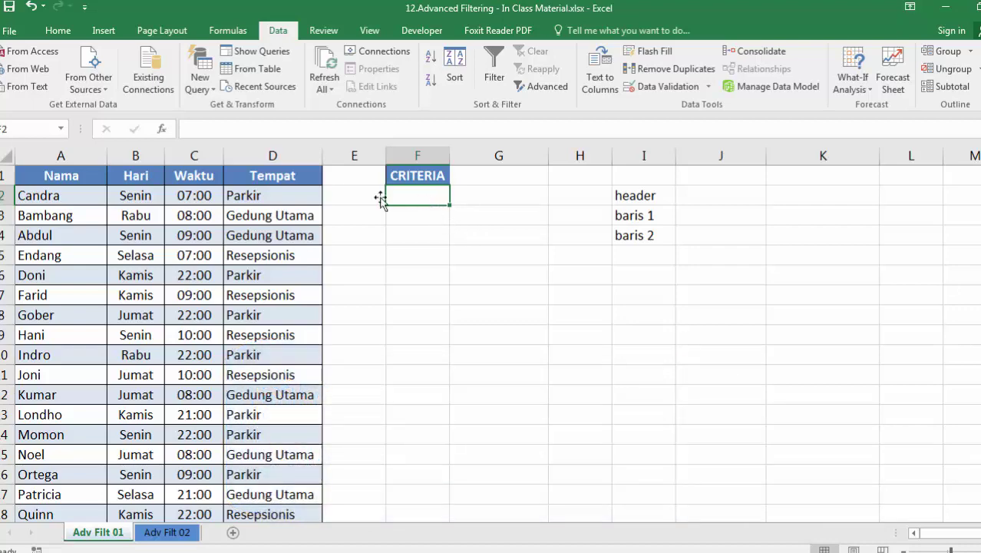
# Copy the Tempat header from D1 into F2 as the first criteria header
pyautogui.click(301, 179)
pyautogui.hotkey('ctrl', 'c')
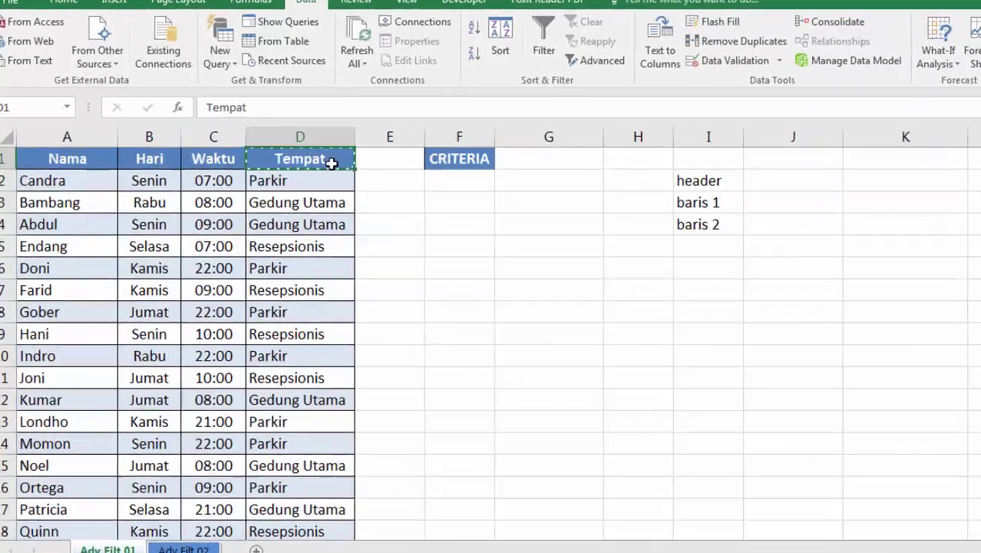
pyautogui.press('Right')
pyautogui.press('Right')
pyautogui.press('Down')
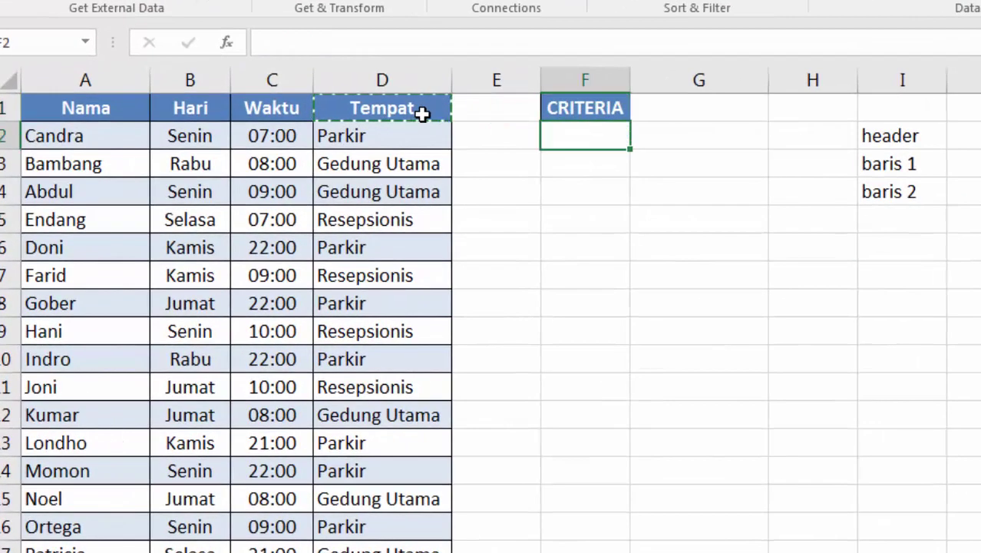
pyautogui.hotkey('ctrl', 'v')
# Copy the Waktu header from C1 into G2 as the second criteria header
pyautogui.press('Up')
pyautogui.press('Left')
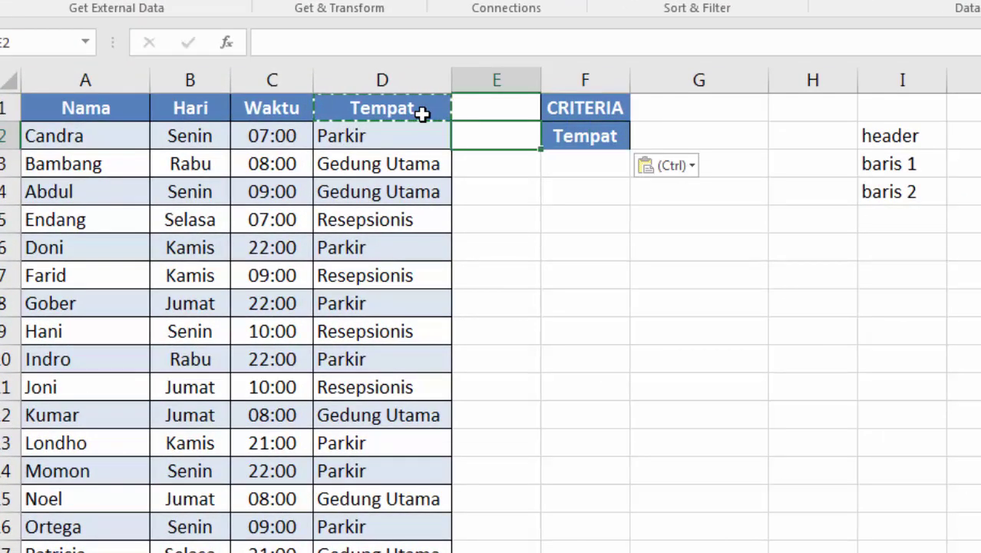
pyautogui.press('Left')
pyautogui.press('Left')
pyautogui.hotkey('ctrl', 'c')
pyautogui.press('Right')
pyautogui.press('Right')
pyautogui.press('Right')
pyautogui.press('Right')
pyautogui.press('Down')
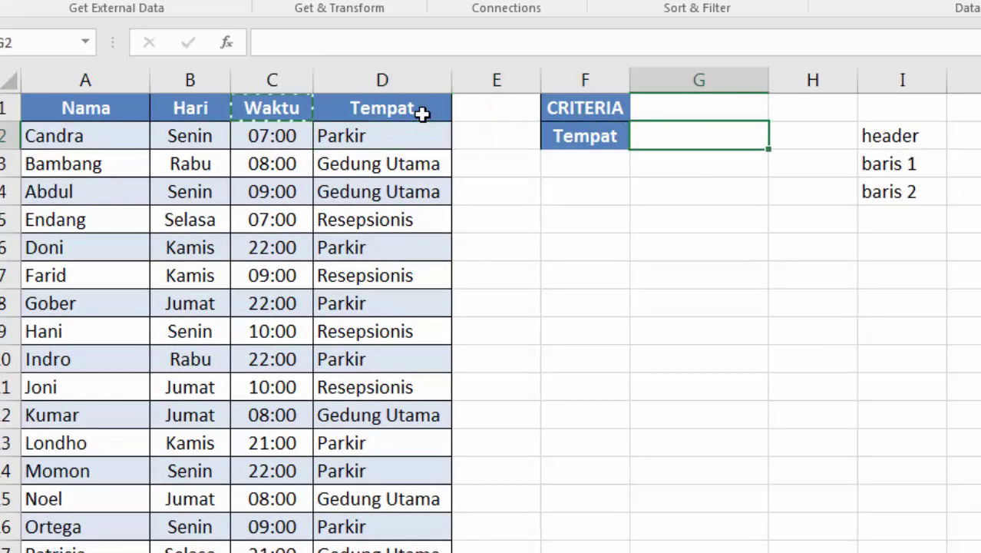
pyautogui.hotkey('ctrl', 'v')
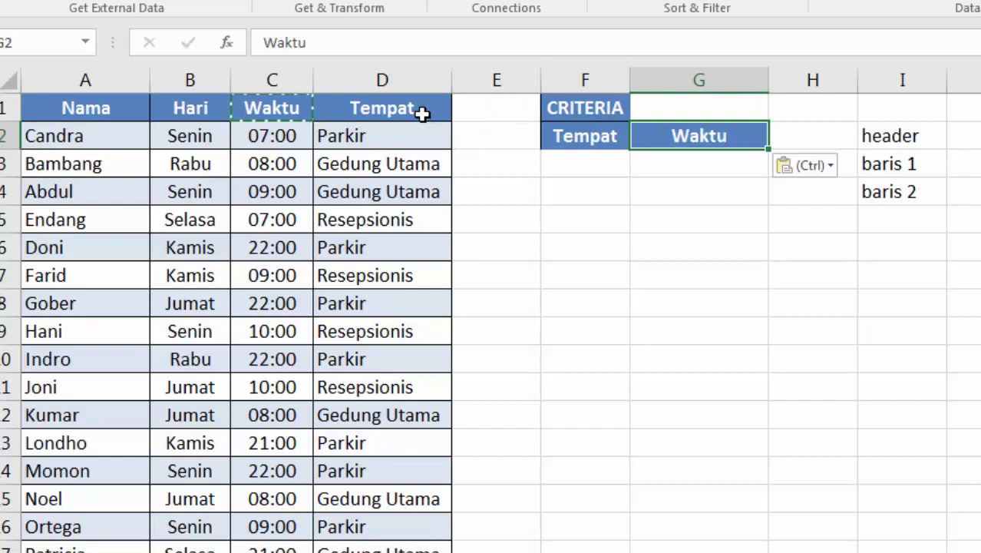
pyautogui.click(615, 143)
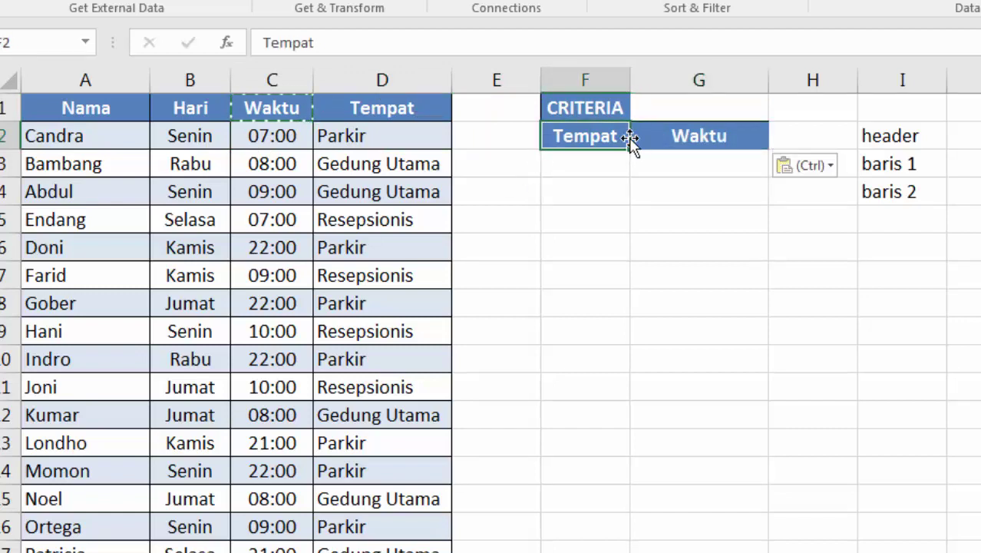
pyautogui.click(645, 137)
# Enter the start of the example question, "siapa saja tang piket", in F8
pyautogui.click(584, 303)
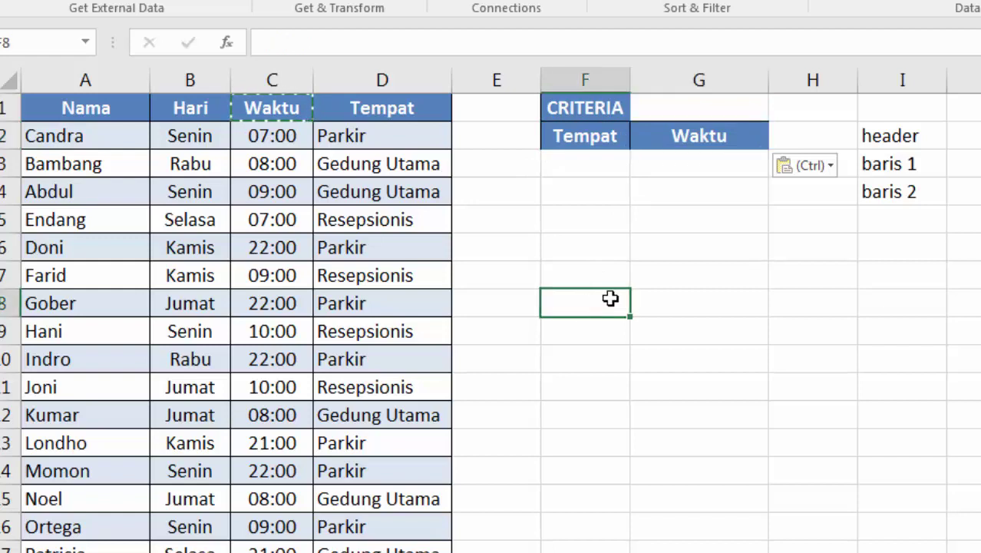
pyautogui.write('siapa saja tang piket')
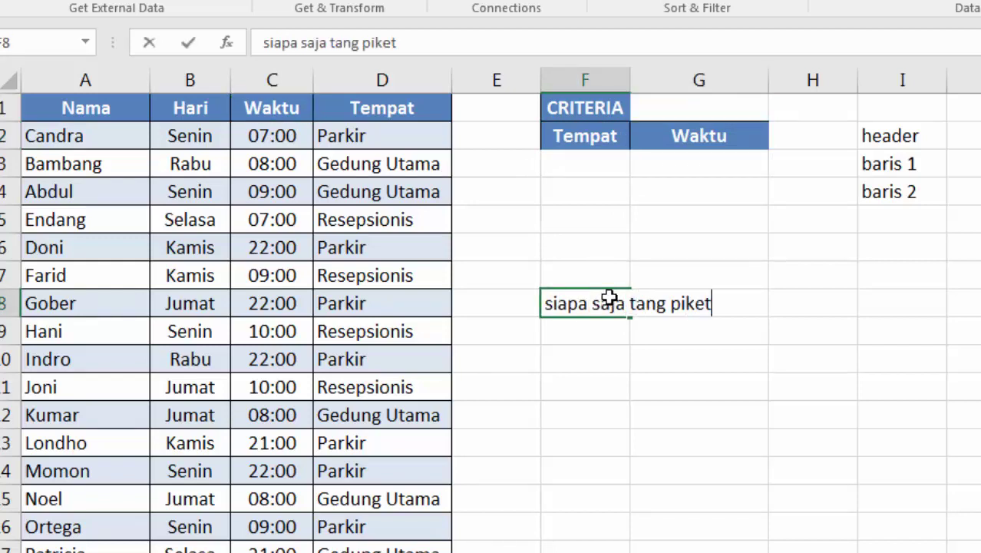
pyautogui.press('Return')
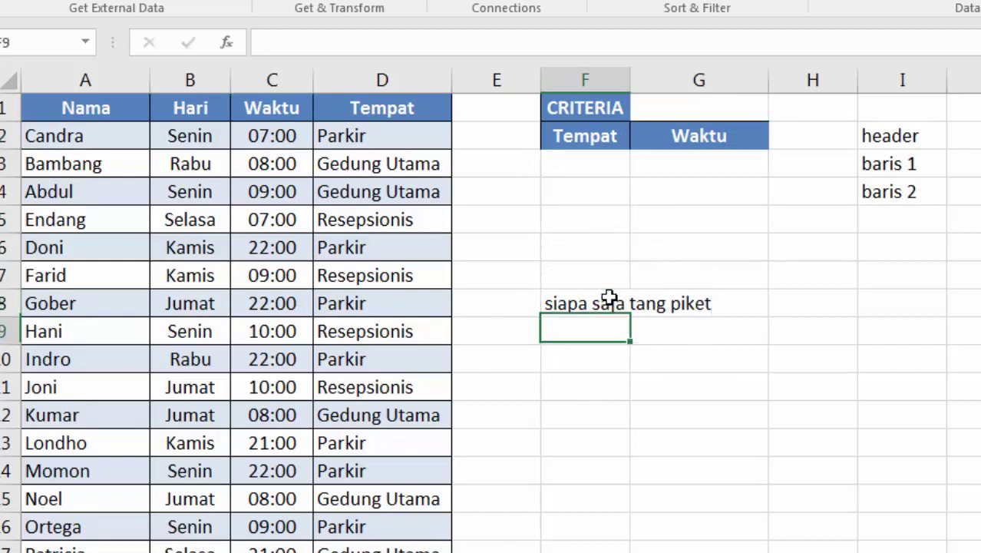
# Correct "tang" to "yang" in F8 and complete the question with "di gedung utama pada pukul 09:00"
pyautogui.press('Up')
pyautogui.press('F2')
pyautogui.hotkey('ctrl', 'Left')
pyautogui.hotkey('ctrl', 'Left')
pyautogui.press('Delete')
pyautogui.write('y')
pyautogui.press('Right')
pyautogui.hotkey('ctrl', 'Right')
pyautogui.hotkey('ctrl', 'Right')
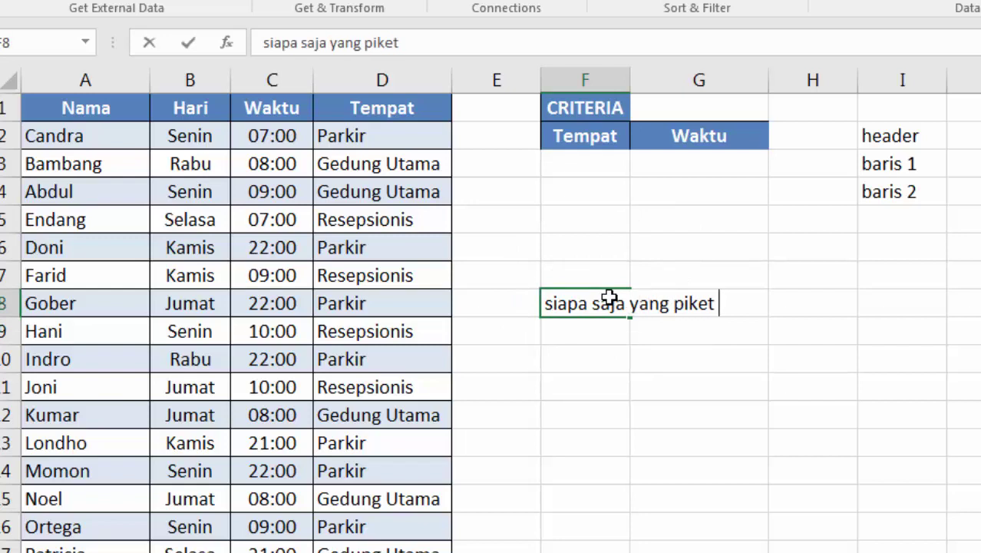
pyautogui.write('di gedung uta')
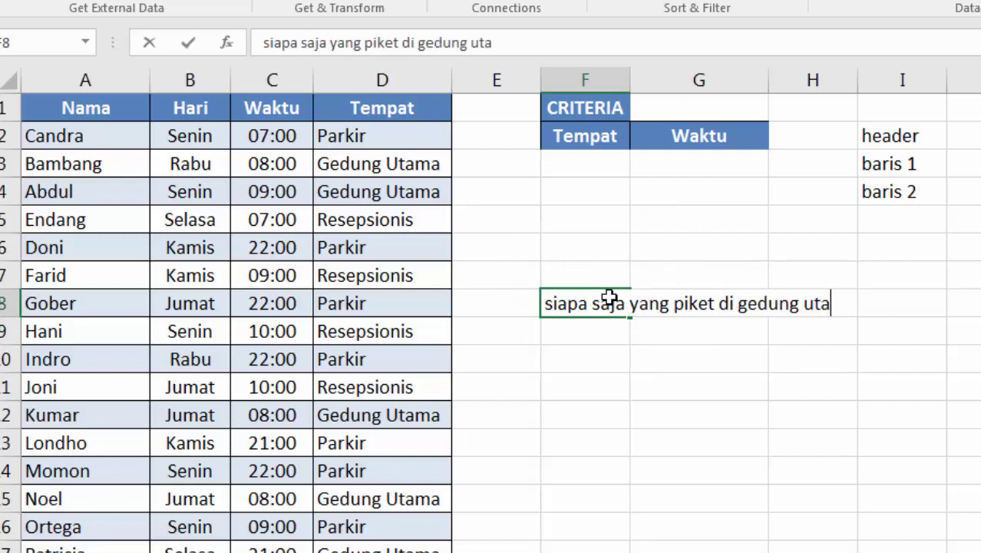
pyautogui.write('ma pada pukul 0')
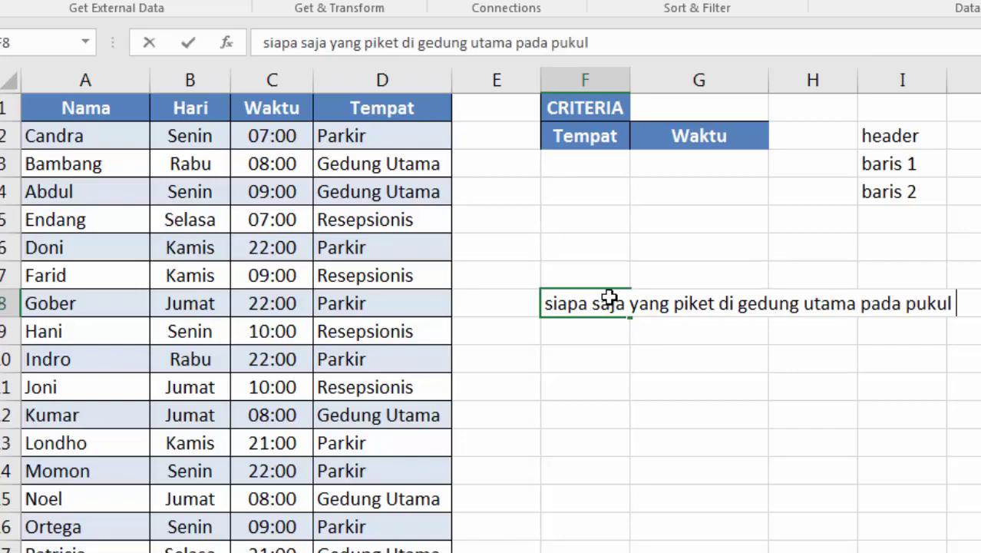
pyautogui.write('9:')
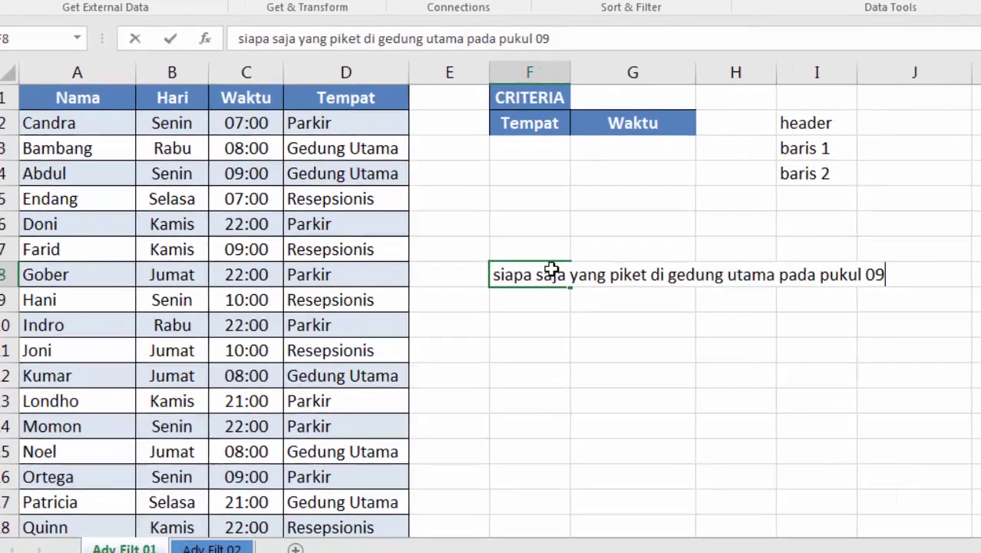
pyautogui.write('00')
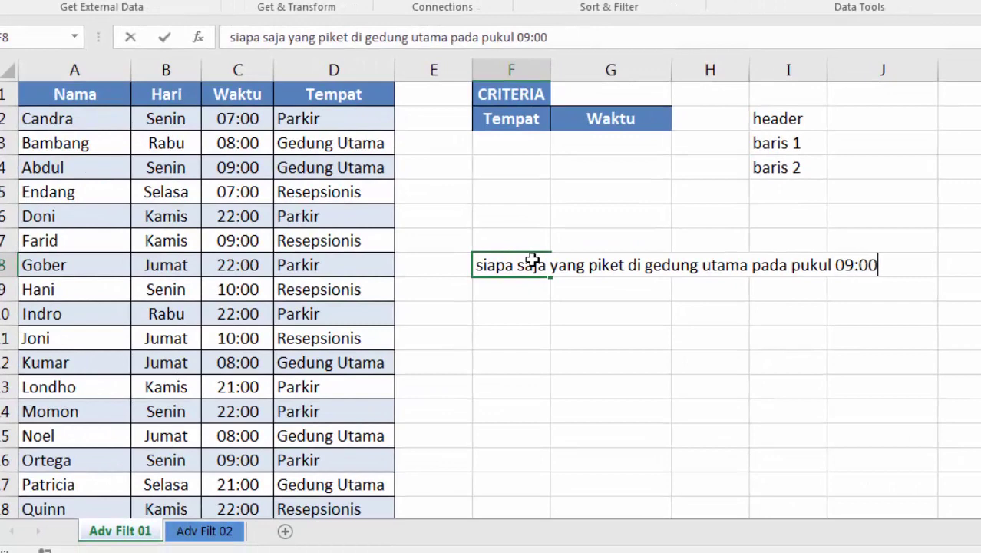
pyautogui.press('Return')
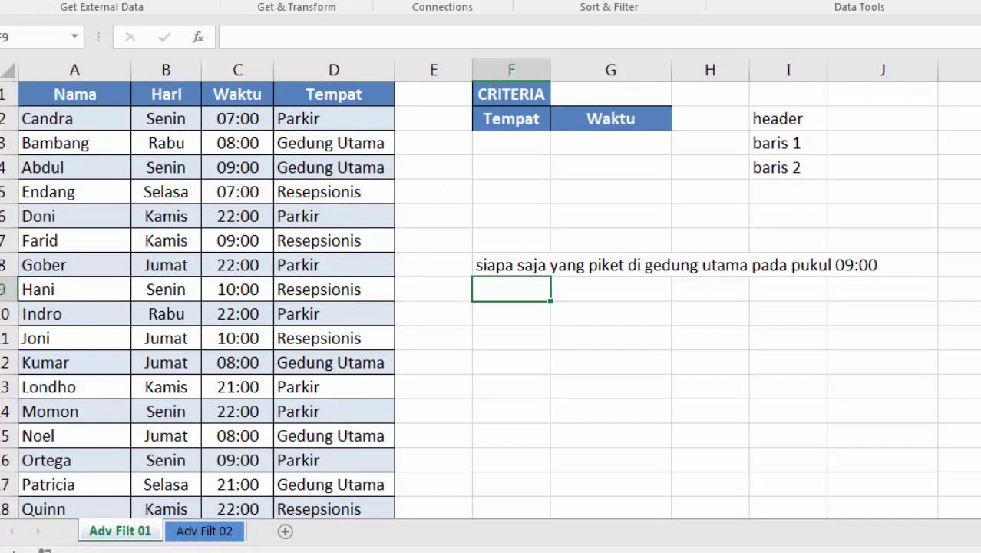
pyautogui.click(975, 118)
pyautogui.click(499, 259)
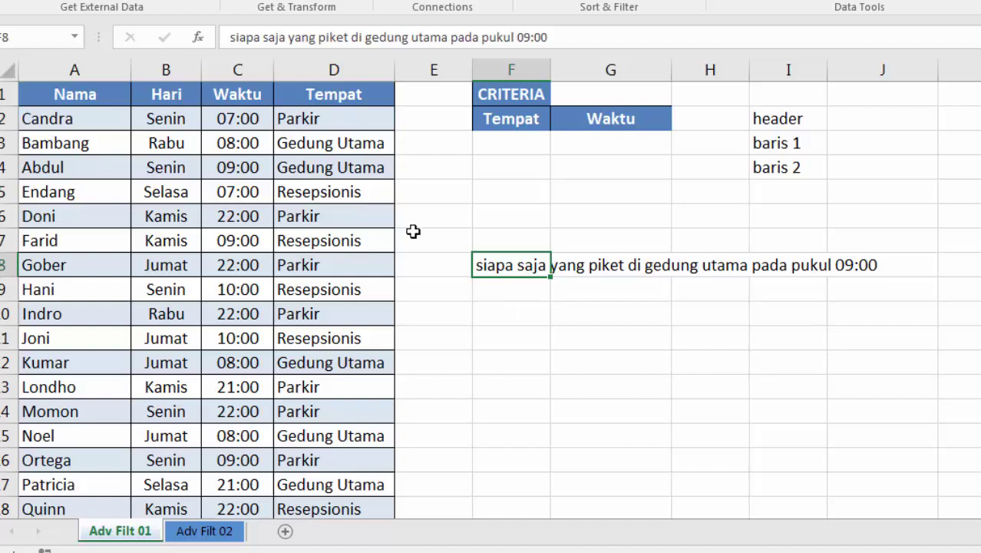
# Copy Gedung Utama from D4 into F3 as values only, without its formatting
pyautogui.click(359, 170)
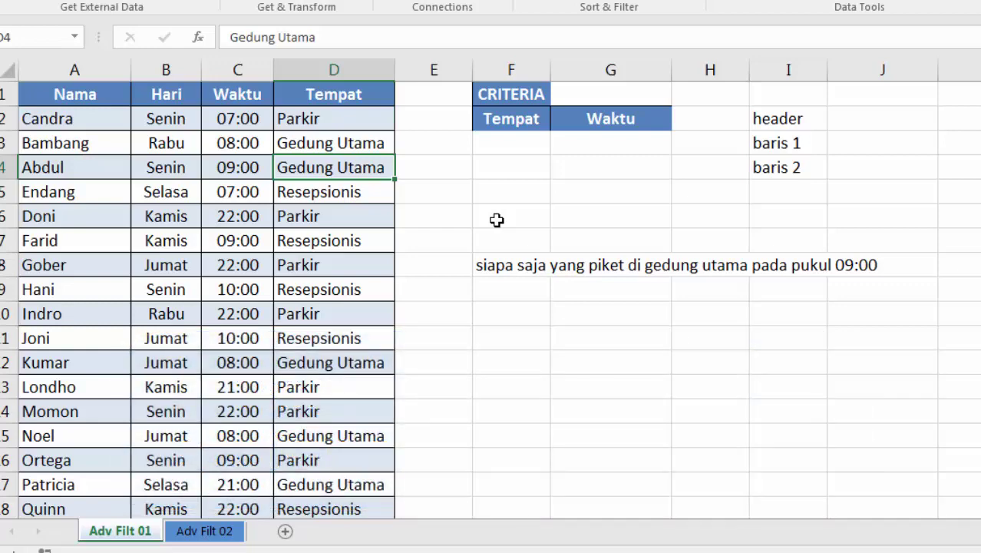
pyautogui.hotkey('ctrl', 'c')
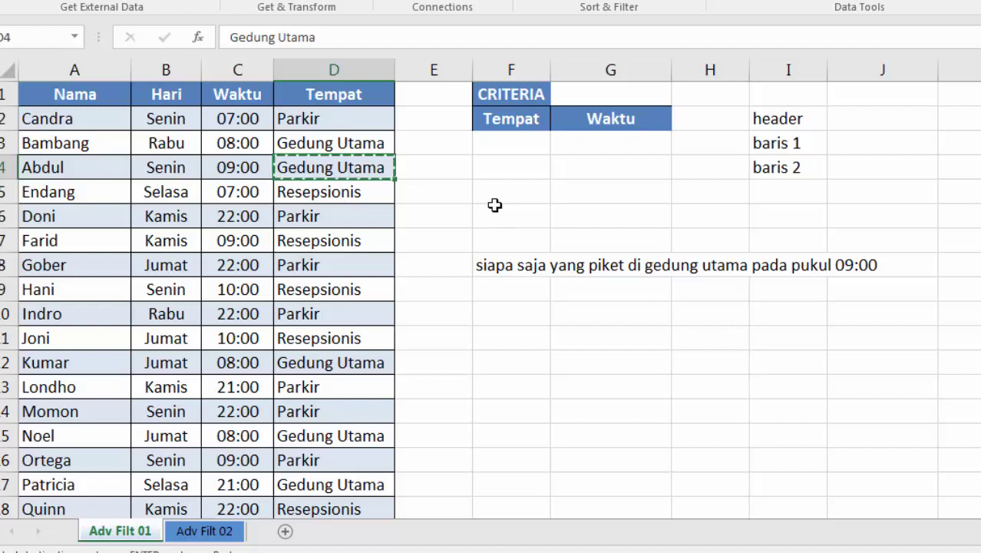
pyautogui.rightClick(503, 146)
pyautogui.click(566, 226)
# Copy the time in C4 into the Waktu criterion cell G3 as values only
pyautogui.click(254, 169)
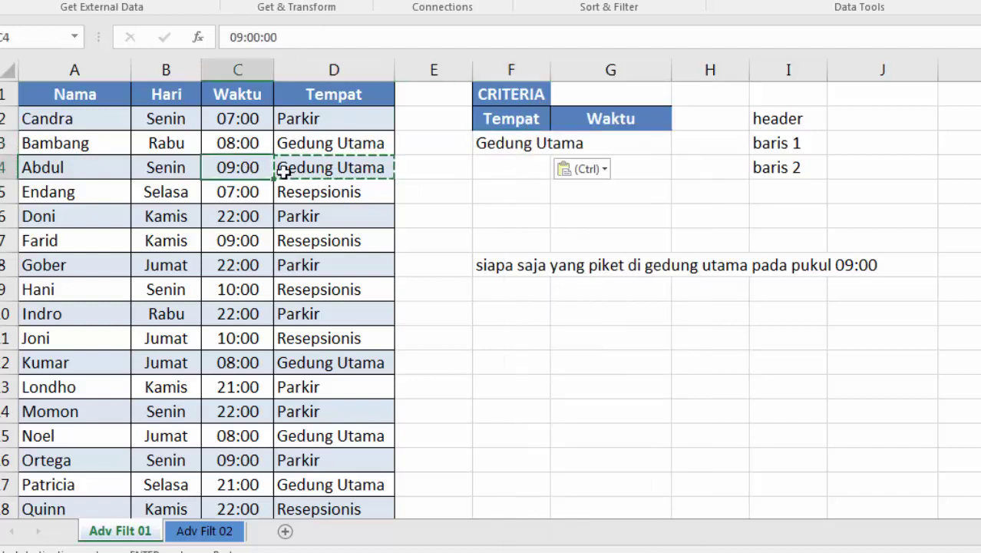
pyautogui.hotkey('ctrl', 'c')
pyautogui.rightClick(614, 145)
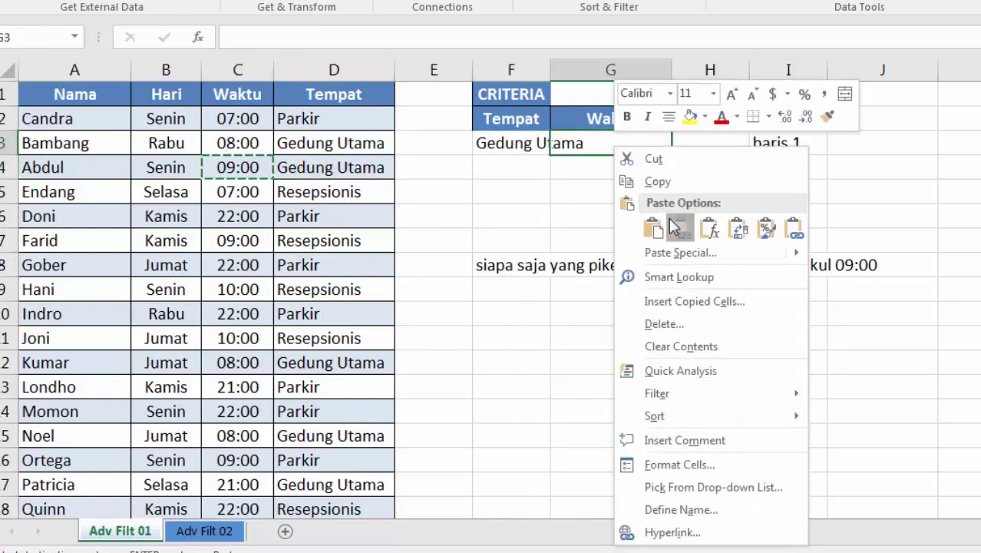
pyautogui.click(674, 226)
# Widen column F so the Gedung Utama criterion fits, keeping it narrower than the long question in F8
pyautogui.click(559, 70)
pyautogui.doubleClick(550, 69)
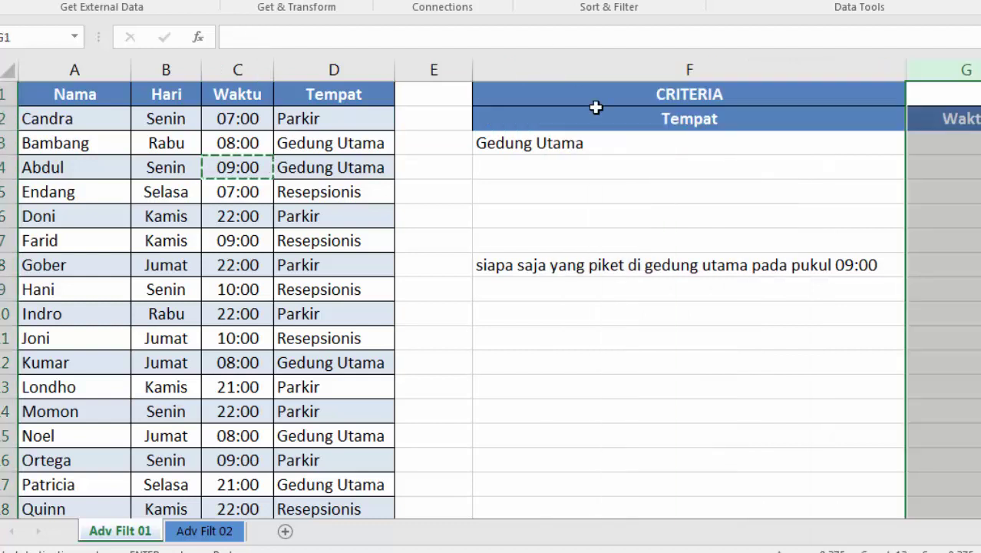
pyautogui.moveTo(906, 69); pyautogui.dragTo(632, 70)
# Set the Waktu criterion in G3 to 09:00
pyautogui.click(704, 138)
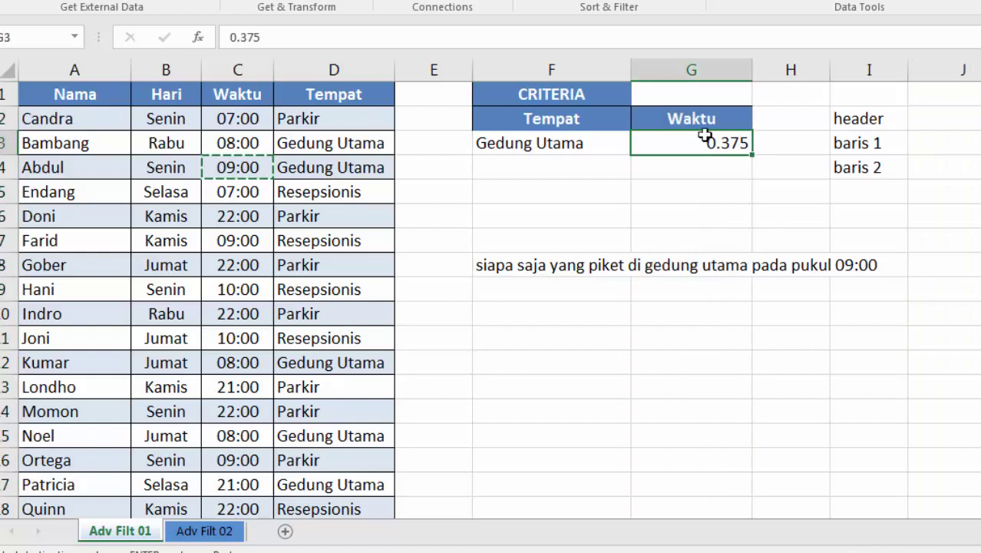
pyautogui.write('09:00')
pyautogui.hotkey('ctrl', 'Return')
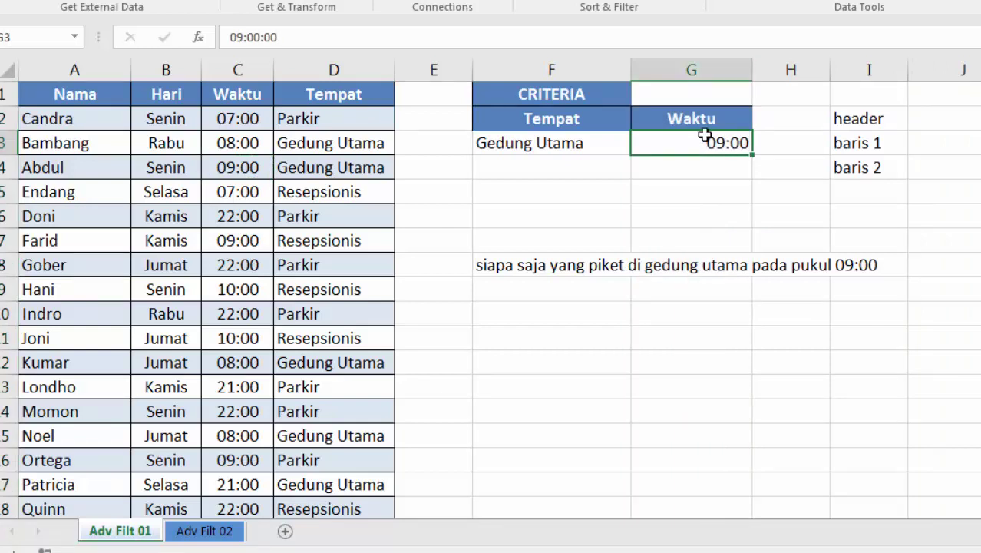
# Move the 09:00 criterion from G3 to G4, onto a separate row from Gedung Utama
pyautogui.press('Left')
pyautogui.press('Right')
pyautogui.hotkey('ctrl', 'x')
pyautogui.press('Down')
pyautogui.hotkey('ctrl', 'v')
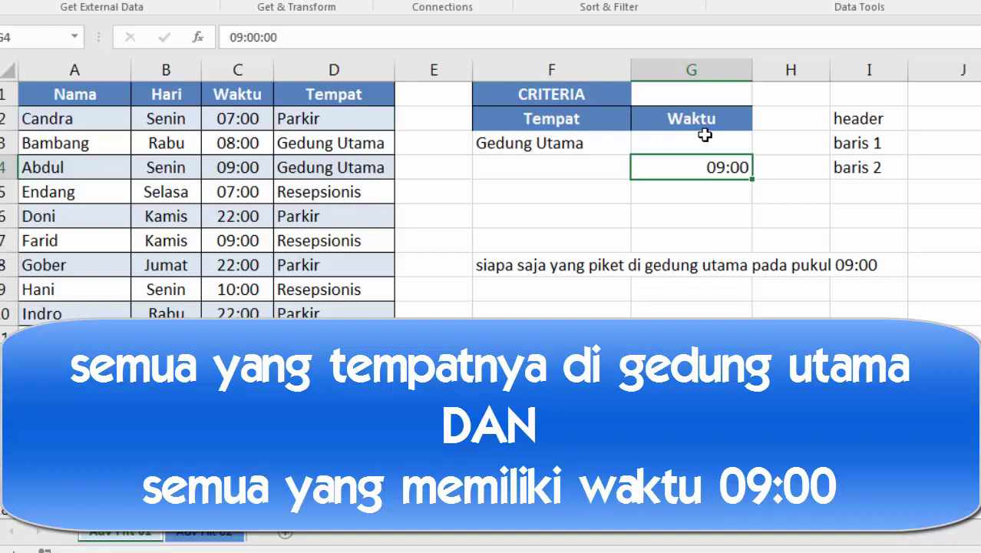
# Examine the two criteria rows F3:I3 and F4:I4, comparing Gedung Utama on baris 1 with 09:00 on baris 2
pyautogui.press('Right')
pyautogui.press('Up')
pyautogui.press('Right')
pyautogui.press('Left')
pyautogui.press('Left')
pyautogui.press('Left')
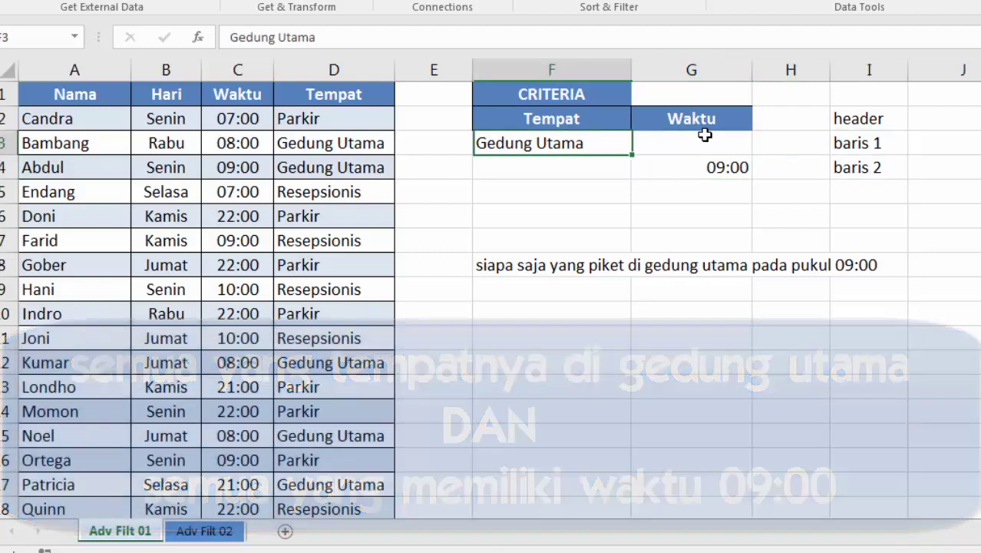
pyautogui.hotkey('shift', 'Right')
pyautogui.press('Right')
pyautogui.press('Right')
pyautogui.press('Right')
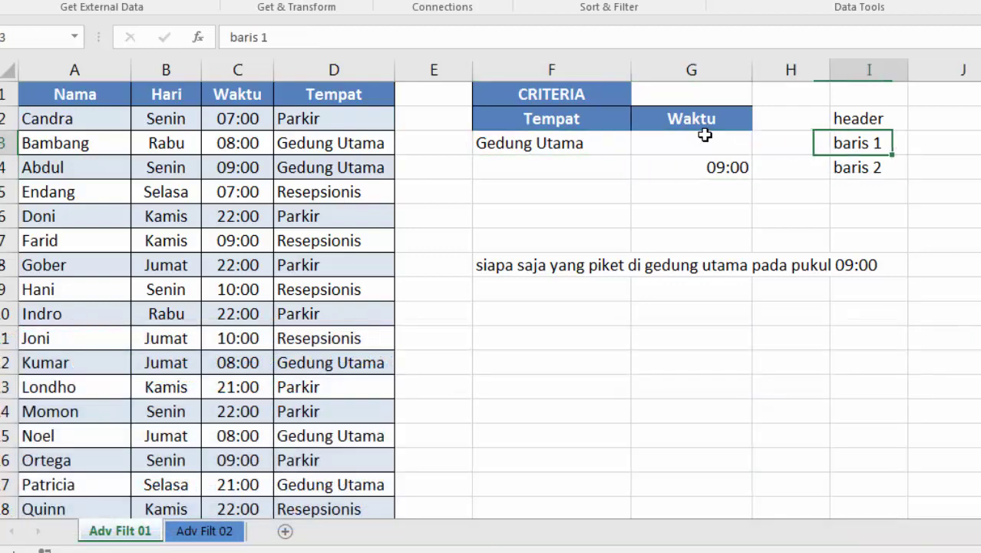
pyautogui.press('Left')
pyautogui.press('Left')
pyautogui.press('Left')
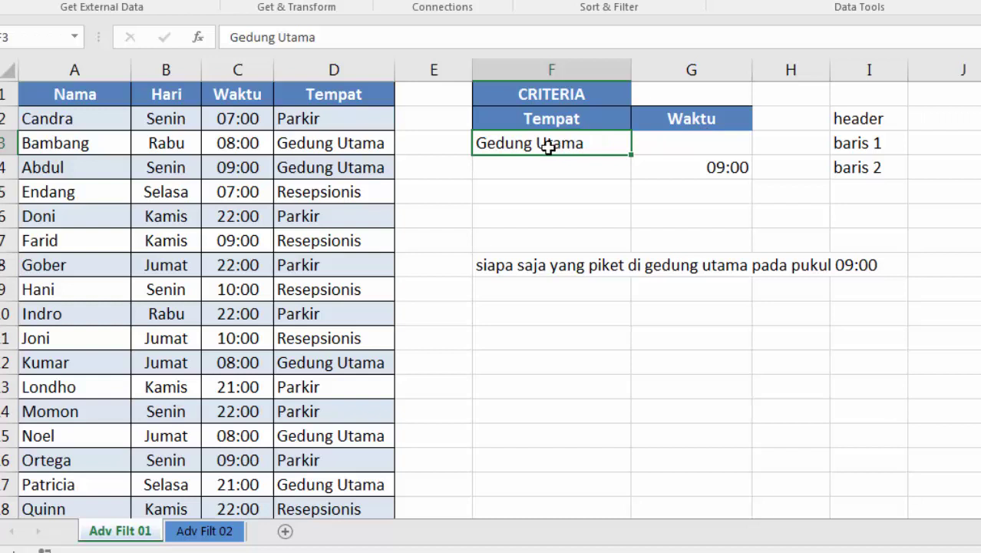
pyautogui.moveTo(547, 146); pyautogui.dragTo(863, 148)
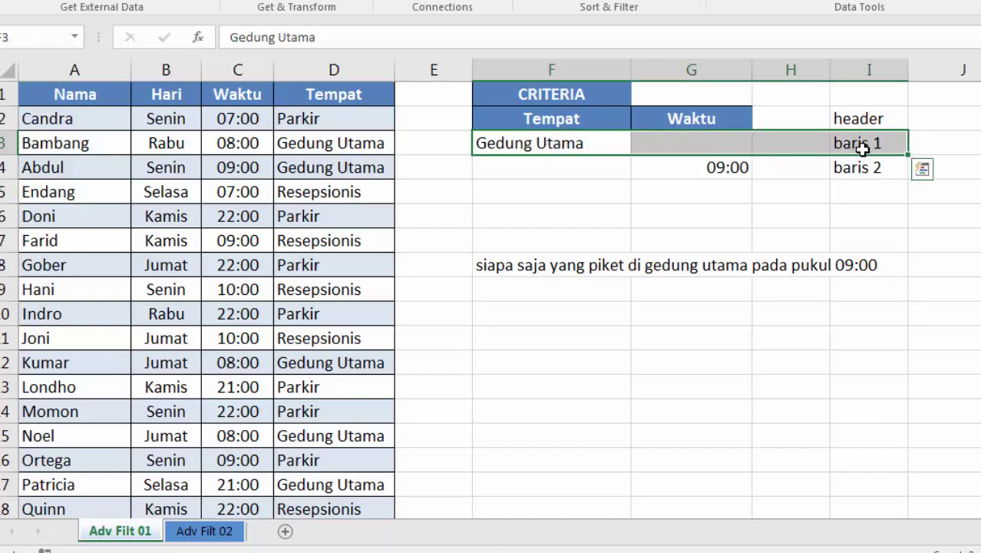
pyautogui.moveTo(576, 164); pyautogui.dragTo(906, 173)
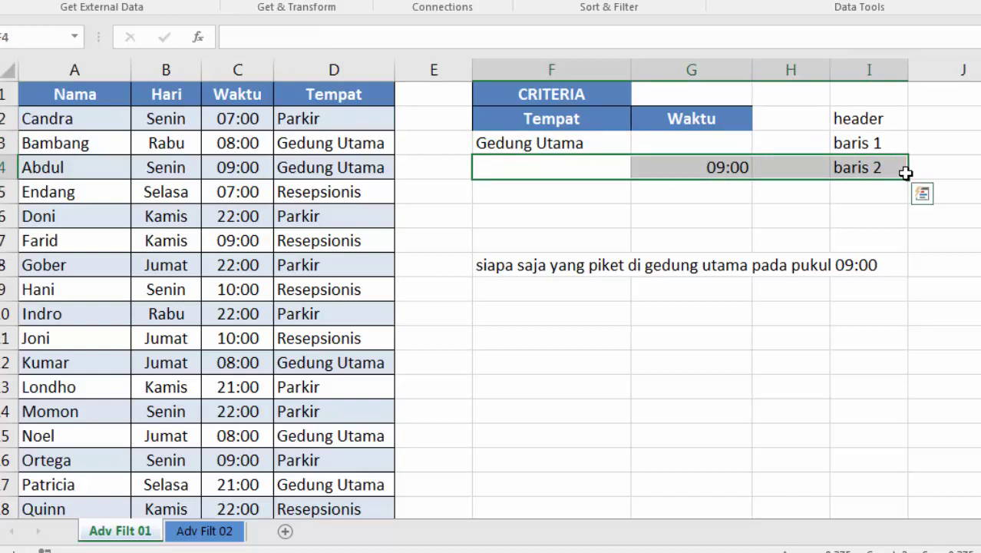
# Move the 09:00 criterion from G4 to G3, onto the same row as Gedung Utama
pyautogui.hotkey('shift', 'Left')
pyautogui.hotkey('shift', 'Left')
pyautogui.hotkey('shift', 'Left')
pyautogui.press('Right')
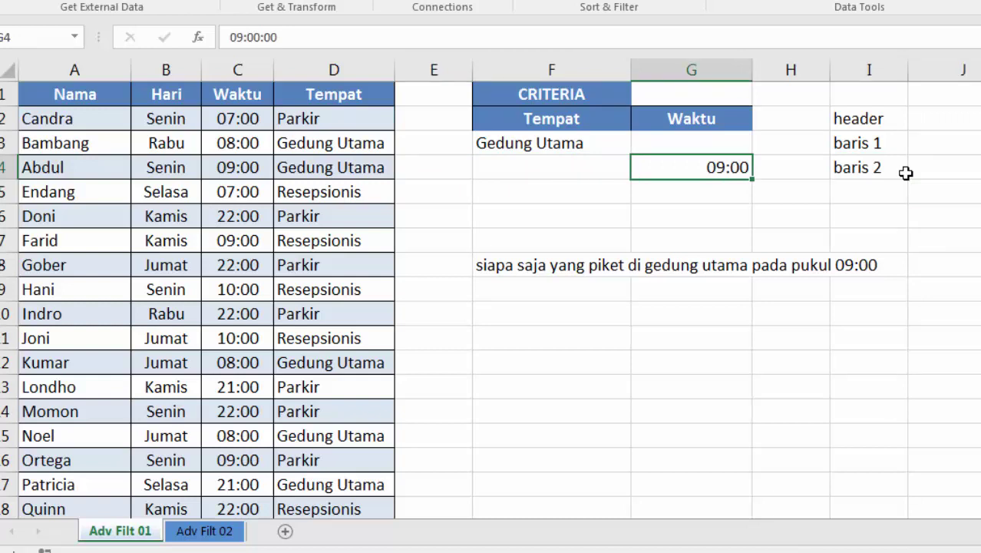
pyautogui.hotkey('ctrl', 'x')
pyautogui.press('Up')
pyautogui.hotkey('ctrl', 'v')
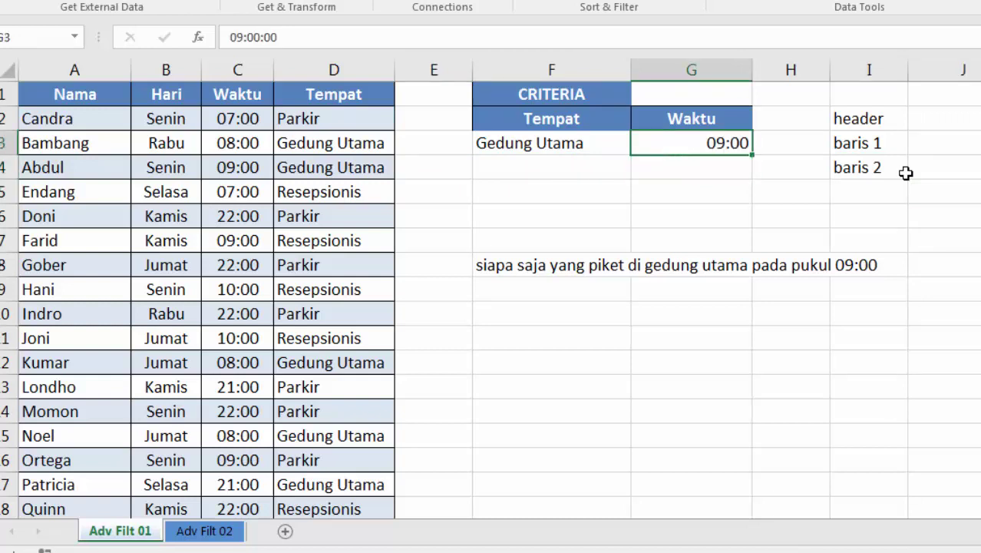
# Move the 09:00 criterion from G3 back down to G4, separating it from the Gedung Utama row
pyautogui.hotkey('ctrl', 'x')
pyautogui.press('Down')
pyautogui.hotkey('ctrl', 'v')
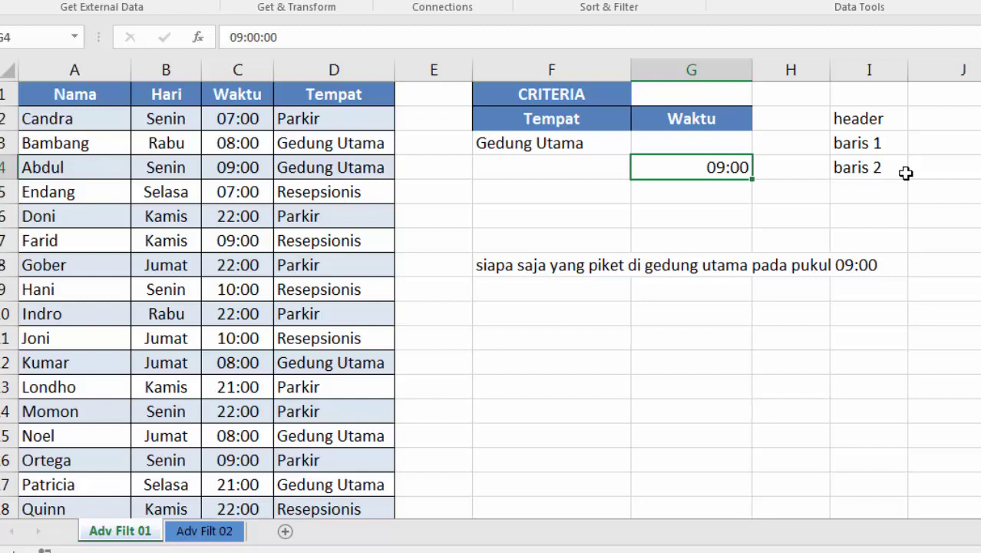
# Replace the first criteria header in F2 with the Hari header copied from B1
pyautogui.press('Up')
pyautogui.press('Up')
pyautogui.press('Left')
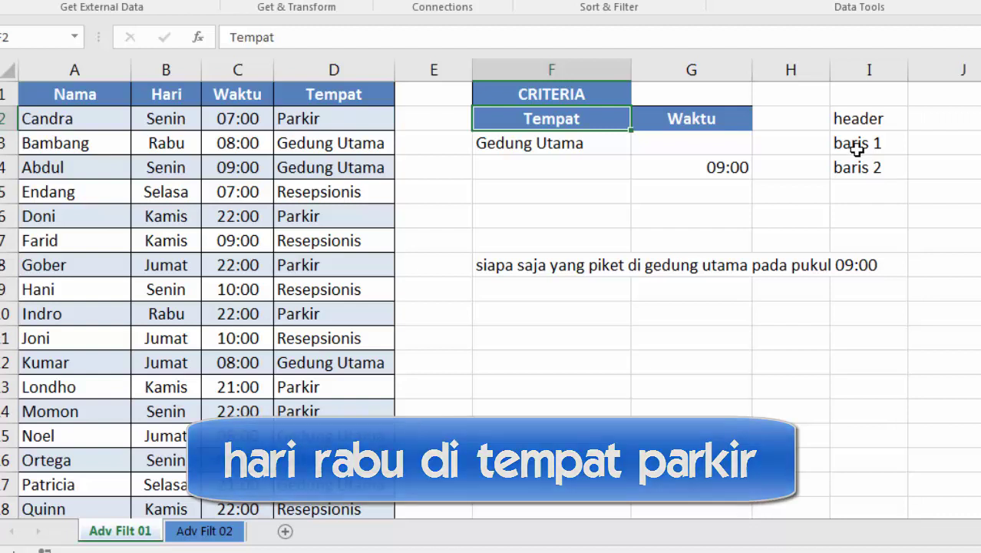
pyautogui.click(231, 95)
pyautogui.click(192, 93)
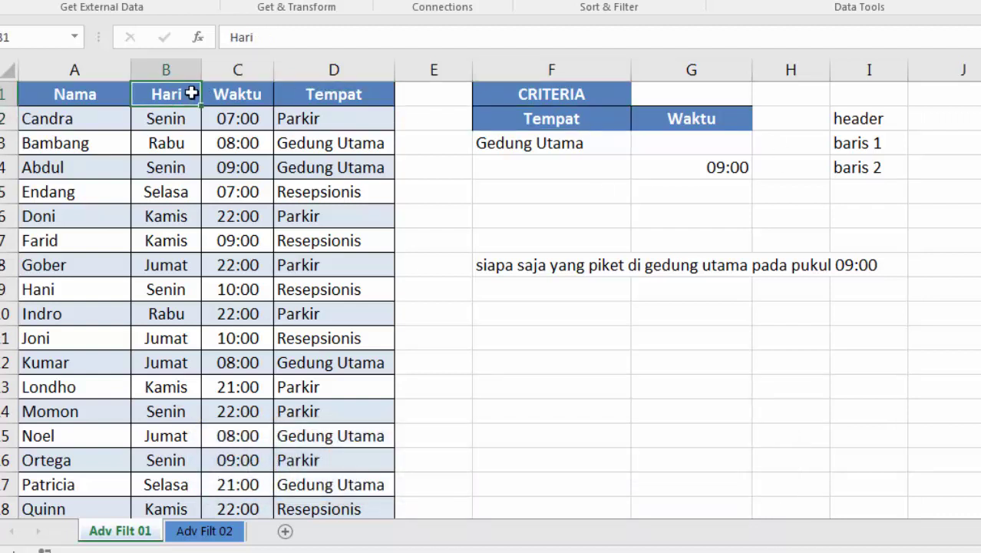
pyautogui.hotkey('ctrl', 'c')
pyautogui.click(528, 123)
pyautogui.hotkey('ctrl', 'v')
# Replace the second criteria header in G2 with the Tempat header copied from D1
pyautogui.click(361, 93)
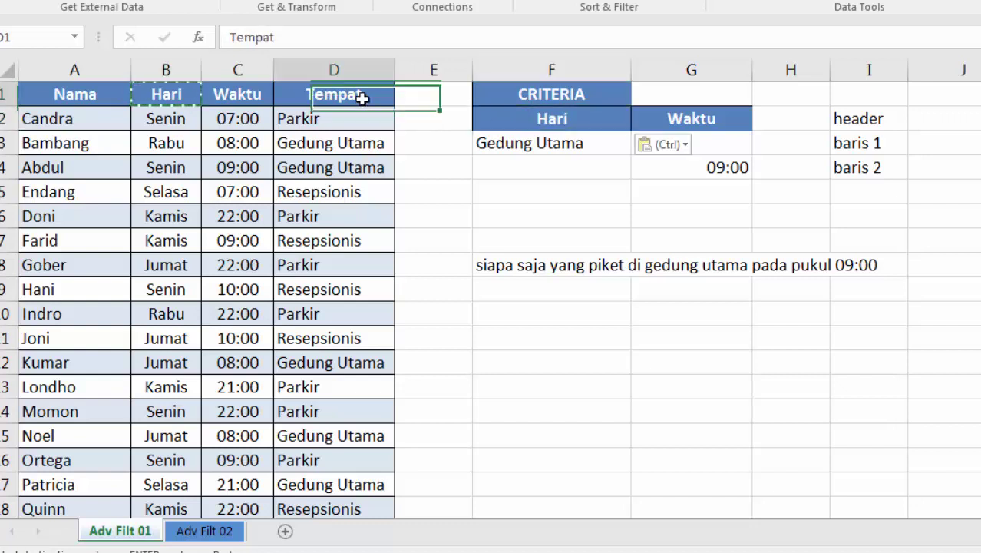
pyautogui.hotkey('ctrl', 'c')
pyautogui.click(721, 124)
pyautogui.hotkey('ctrl', 'v')
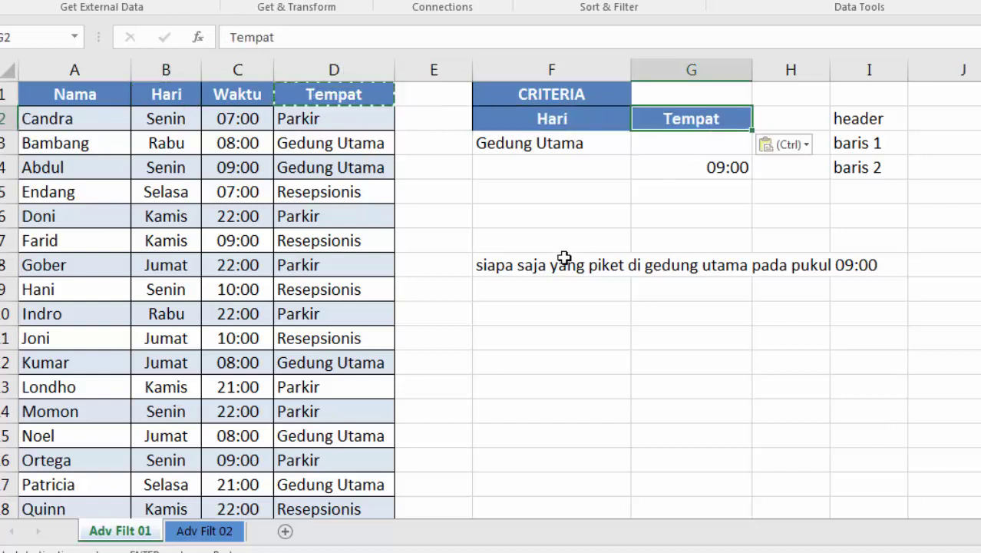
# Reword the question in F8 to "siapa saja yang piket hari rabu di tempat parkir"
pyautogui.click(534, 264)
pyautogui.press('Escape')
pyautogui.hotkey('ctrl', 'shift', 'Left')
pyautogui.hotkey('ctrl', 'shift', 'Left')
pyautogui.hotkey('ctrl', 'shift', 'Left')
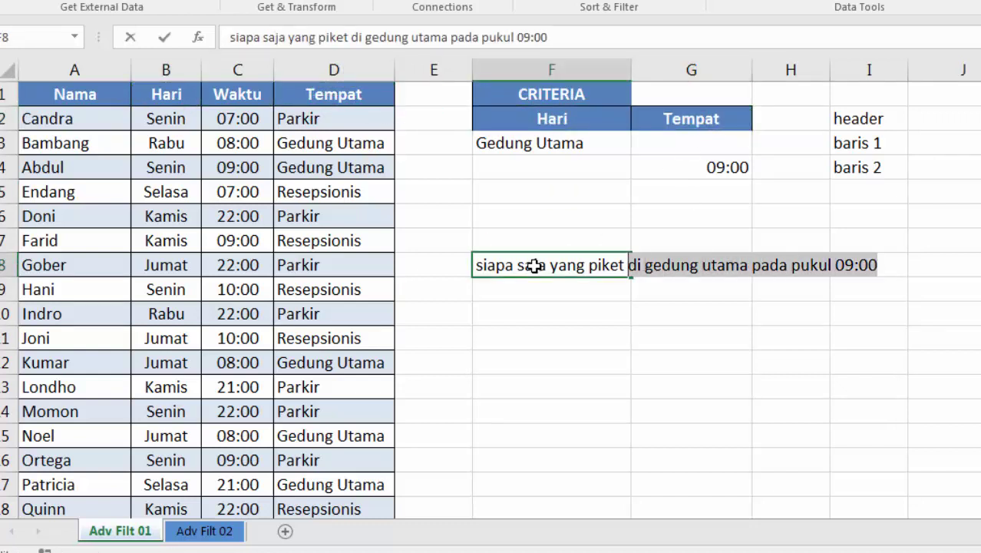
pyautogui.write('hari rab')
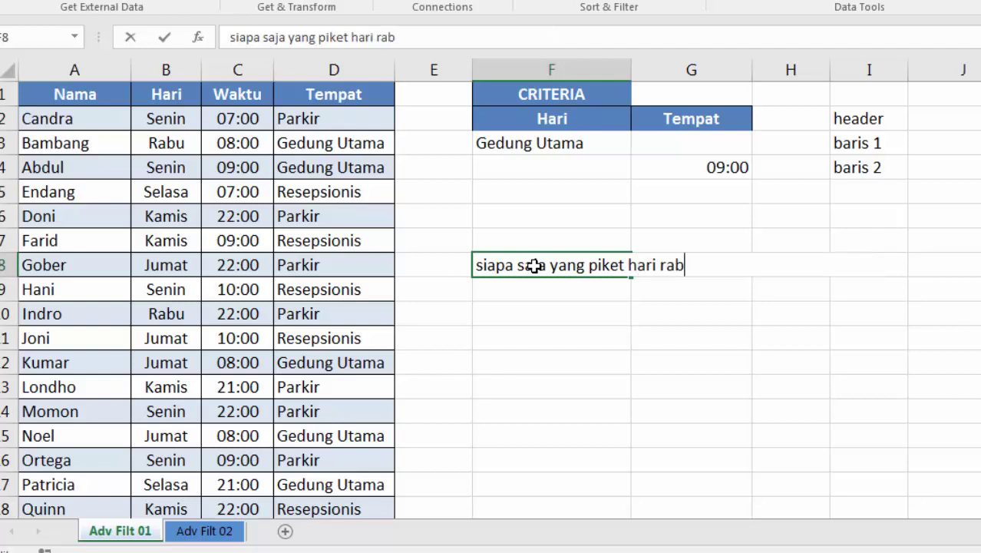
pyautogui.write('u di tempat parkir')
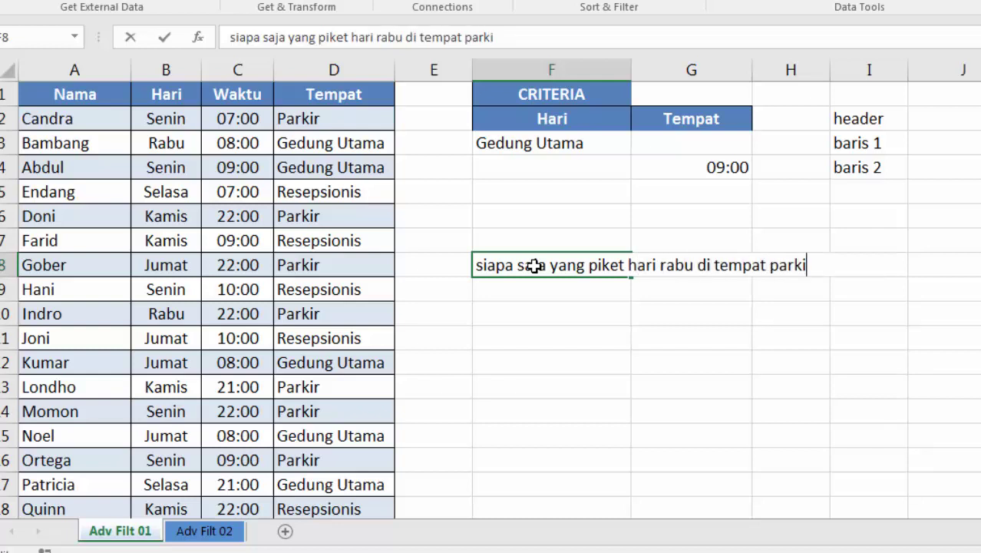
pyautogui.press('Return')
# Clear the old Gedung Utama and 09:00 criteria from F3:G4 below the headers
pyautogui.press('Up')
pyautogui.press('Up')
pyautogui.press('Up')
pyautogui.press('Up')
pyautogui.press('Up')
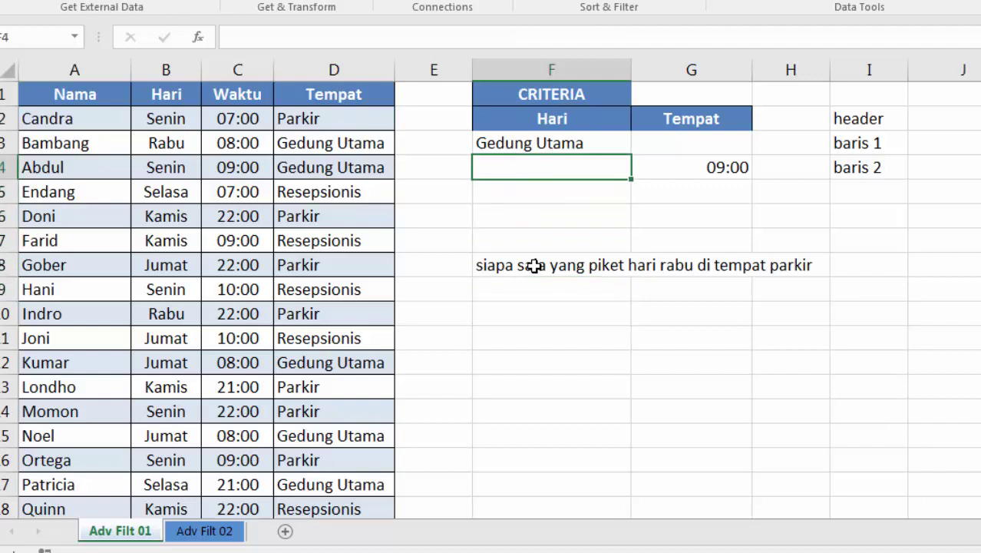
pyautogui.press('Right')
pyautogui.hotkey('shift', 'Left')
pyautogui.hotkey('shift', 'Up')
pyautogui.press('Delete')
pyautogui.press('Left')
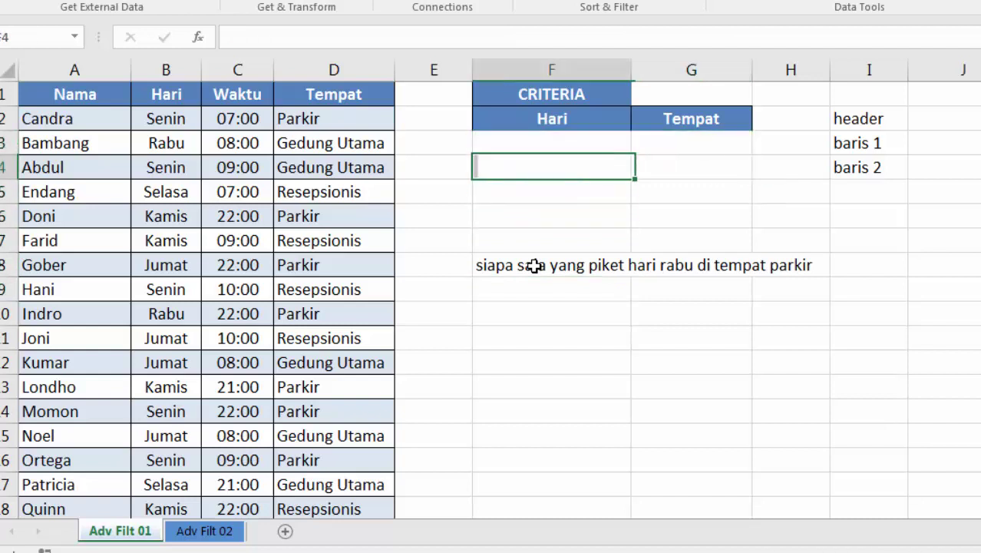
# Copy Rabu from cell B3 into cell F3, under the Hari criteria header
pyautogui.press('Left')
pyautogui.press('Left')
pyautogui.press('Left')
pyautogui.press('Left')
pyautogui.press('Up')
pyautogui.hotkey('ctrl', 'c')
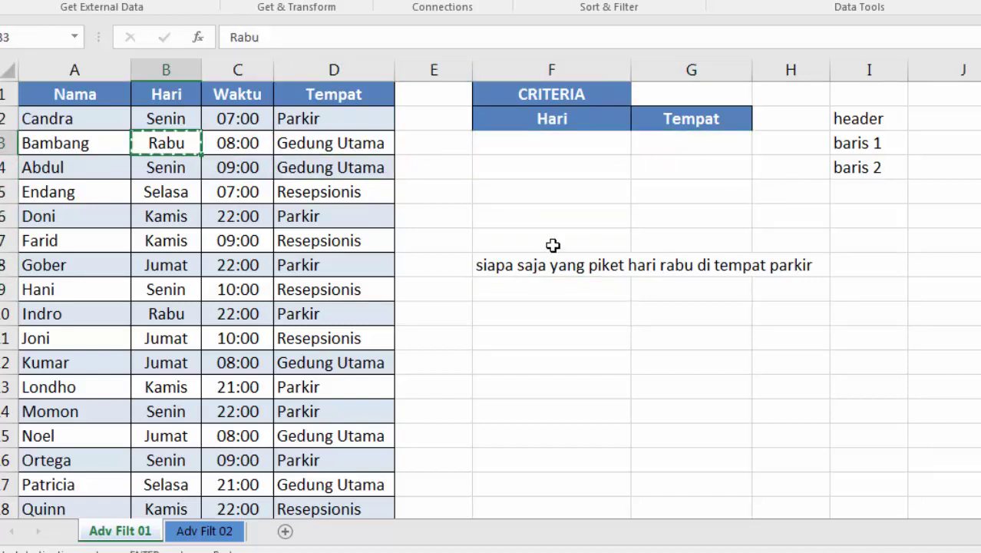
pyautogui.click(519, 140)
pyautogui.hotkey('ctrl', 'v')
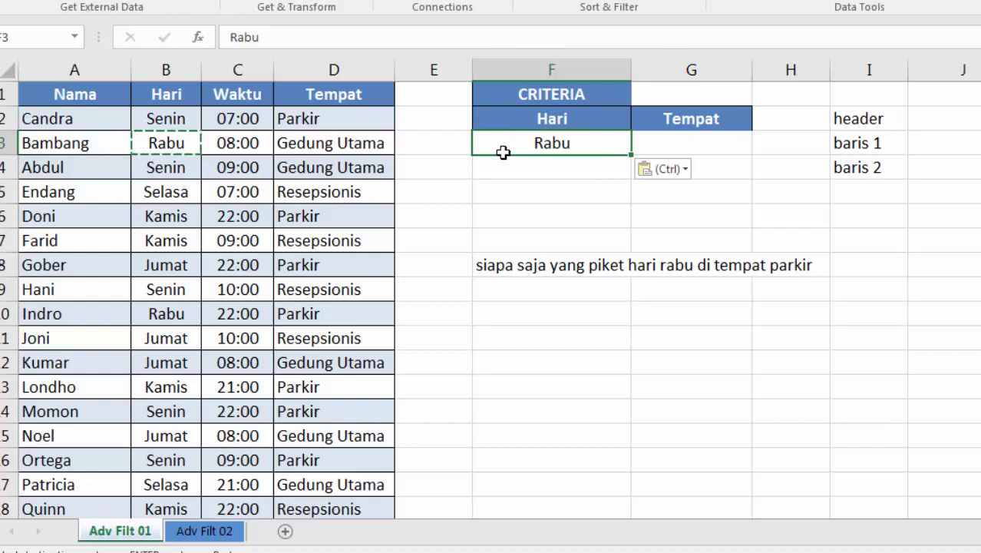
# Copy Parkir from cell D6 and paste it as a value into cell G3, under the Tempat criteria header
pyautogui.click(379, 212)
pyautogui.hotkey('ctrl', 'c')
pyautogui.click(672, 141)
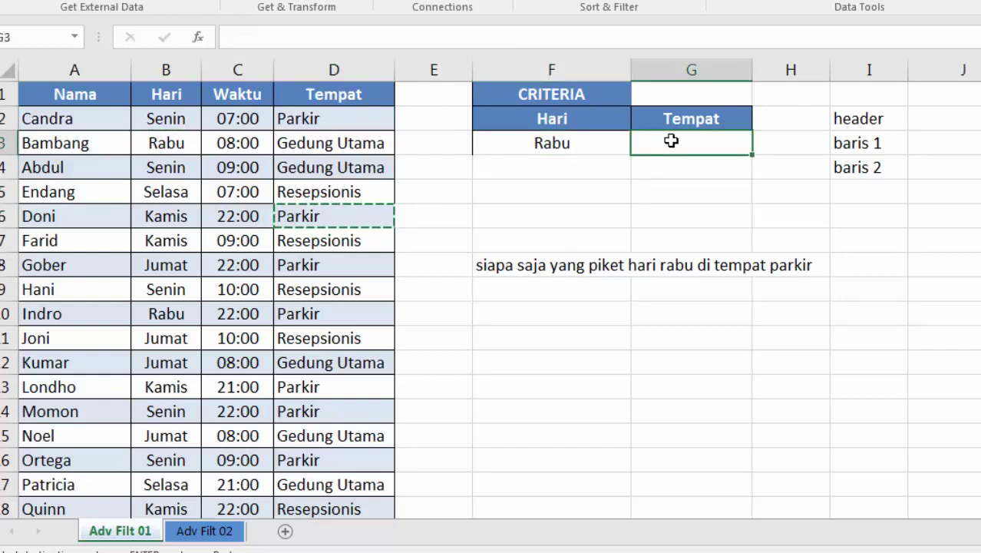
pyautogui.click(671, 165)
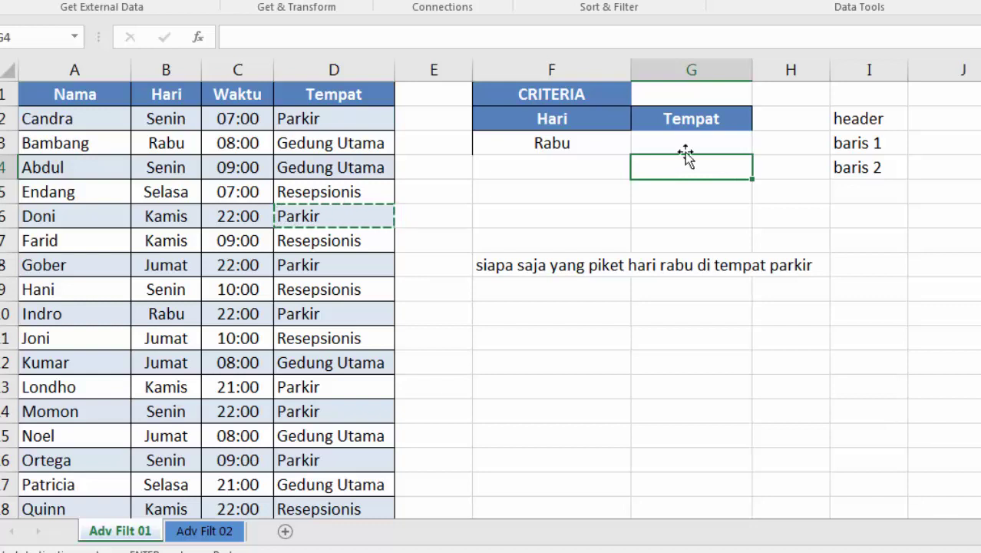
pyautogui.rightClick(687, 148)
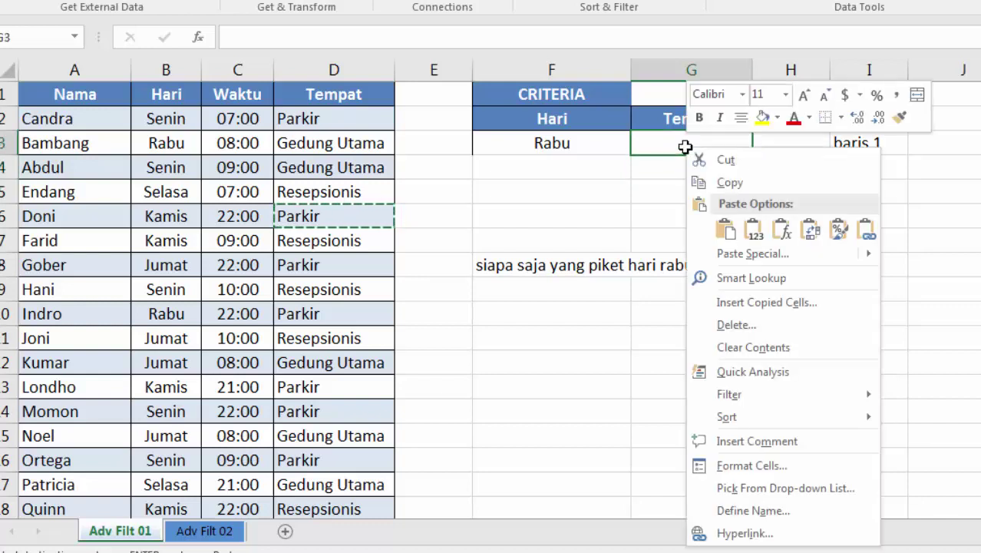
pyautogui.click(753, 228)
pyautogui.moveTo(569, 147); pyautogui.dragTo(650, 144)
pyautogui.moveTo(591, 150); pyautogui.dragTo(637, 146)
pyautogui.click(649, 144)
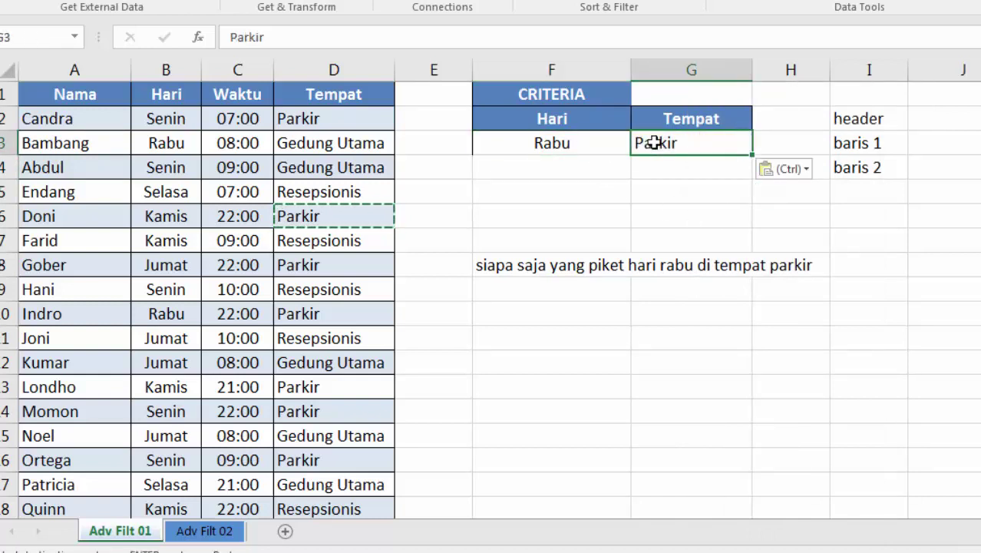
# Move Parkir from G3 to G4 so the Hari and Tempat criteria are on separate rows
pyautogui.hotkey('ctrl', 'c')
pyautogui.press('Down')
pyautogui.hotkey('ctrl', 'v')
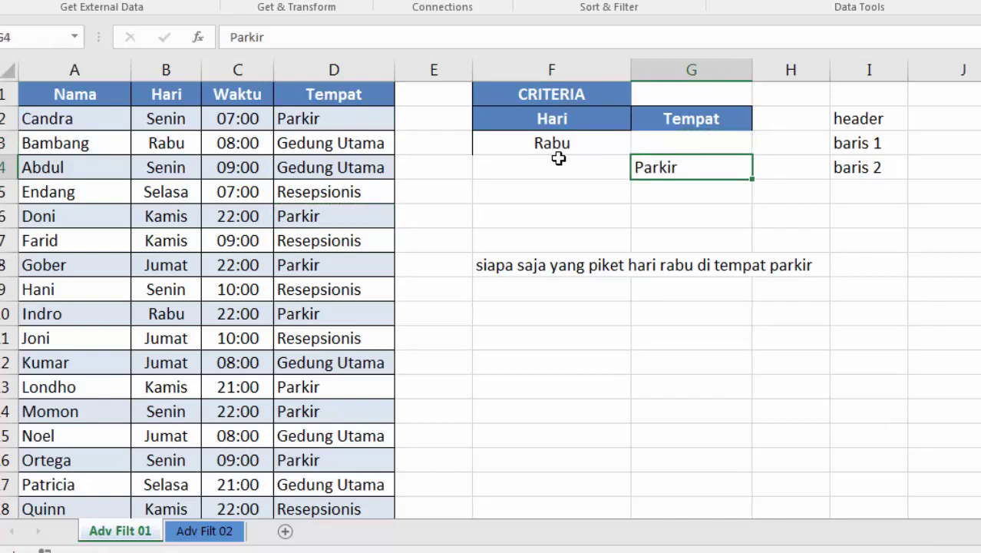
pyautogui.moveTo(563, 144); pyautogui.dragTo(841, 140)
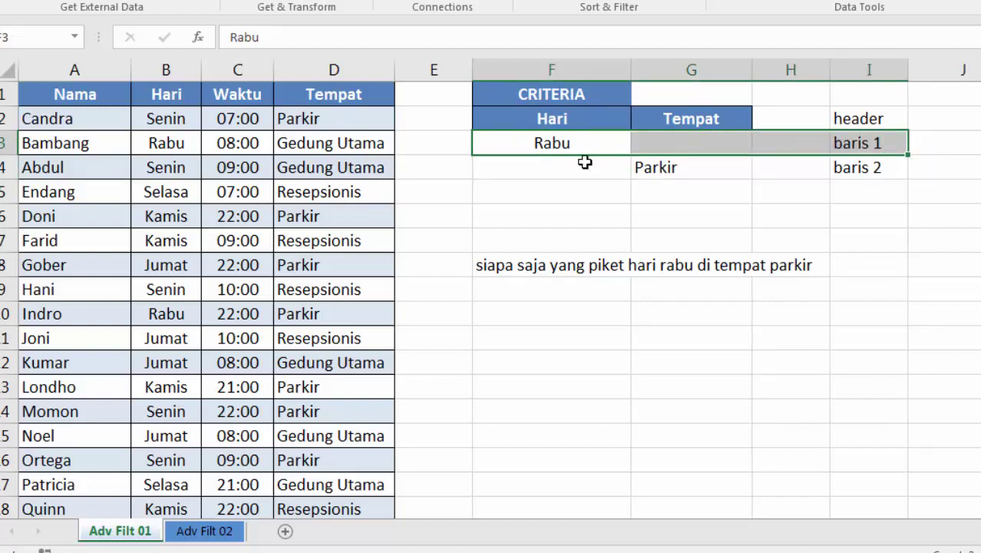
pyautogui.moveTo(678, 167); pyautogui.dragTo(842, 170)
pyautogui.click(711, 168)
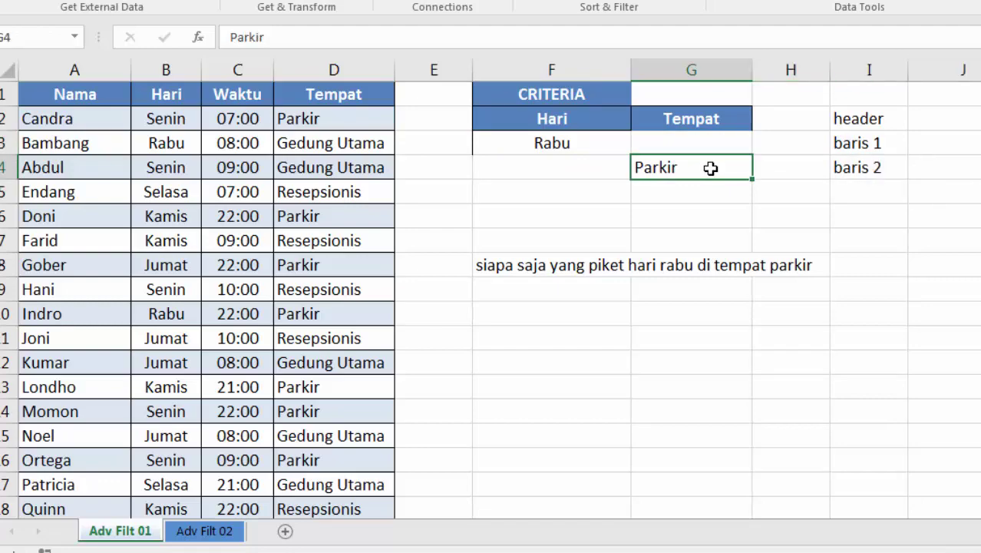
# Move Parkir back to G3, on the same criteria row as Rabu
pyautogui.hotkey('ctrl', 'x')
pyautogui.press('Up')
pyautogui.hotkey('ctrl', 'v')
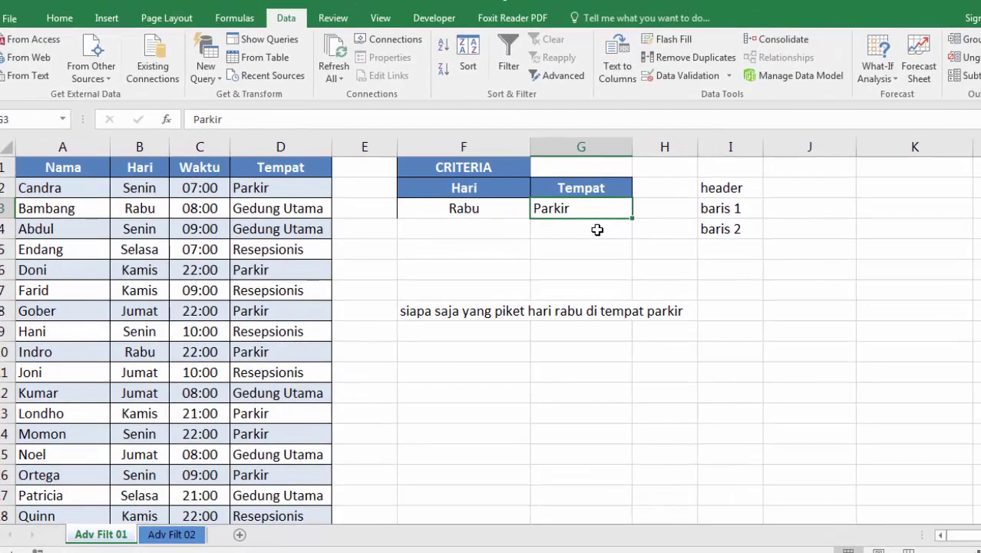
# Start an Advanced Filter and set its list range to the duty table A1:D18
pyautogui.click(495, 202)
pyautogui.click(564, 76)
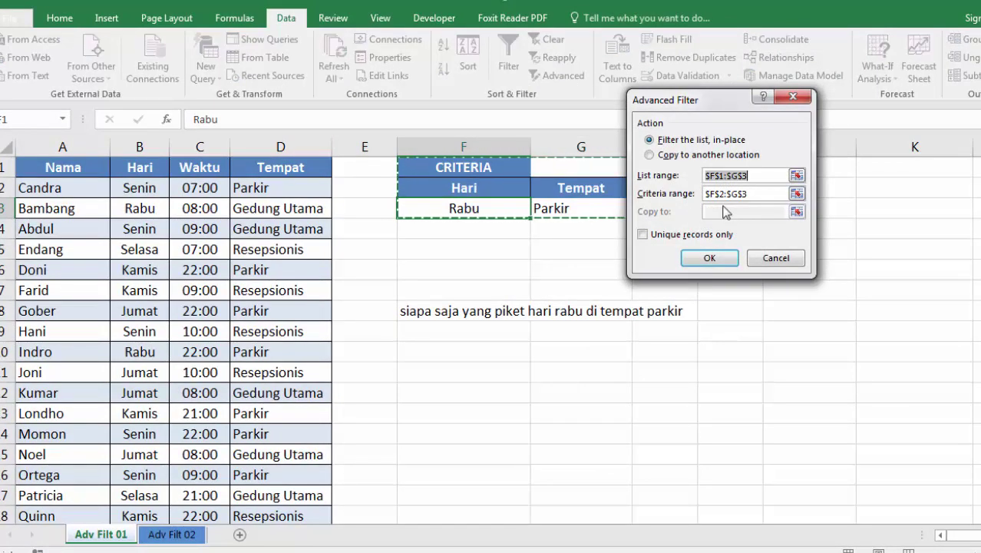
pyautogui.press('BackSpace')
pyautogui.click(94, 173)
pyautogui.scroll(-5, 237, 299)
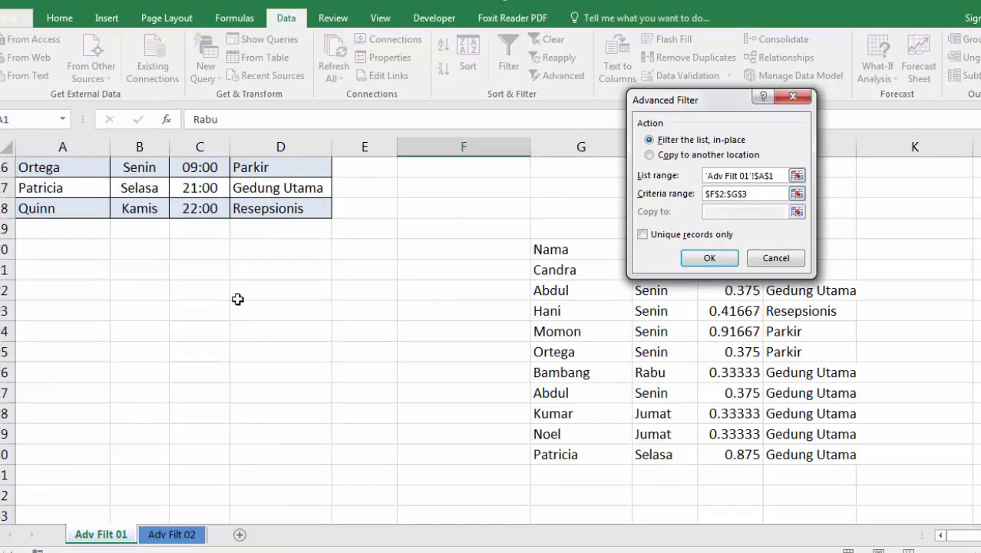
pyautogui.scroll(-1, 237, 299)
pyautogui.scroll(4, 237, 299)
pyautogui.keyDown('shift'); pyautogui.click(267, 394); pyautogui.keyUp('shift')
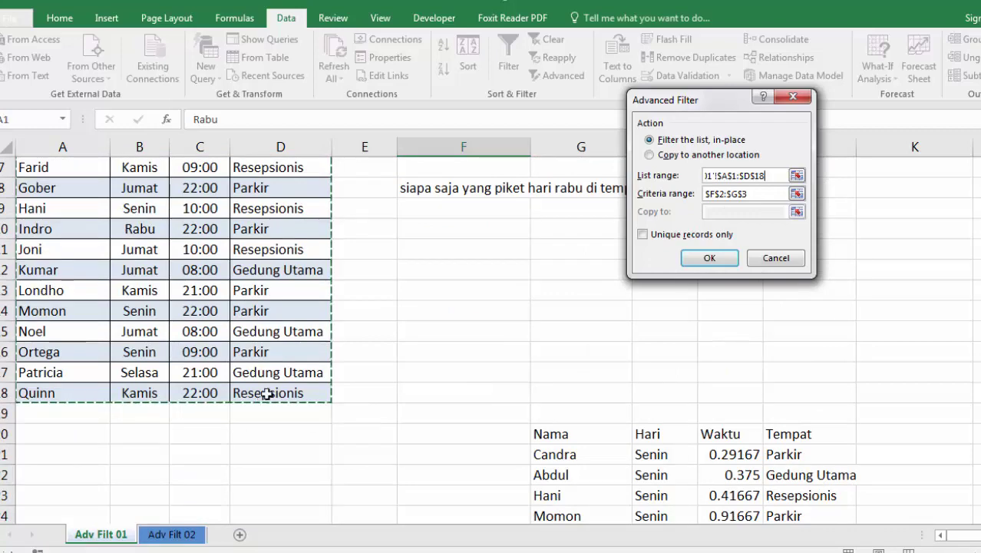
pyautogui.scroll(2, 267, 394)
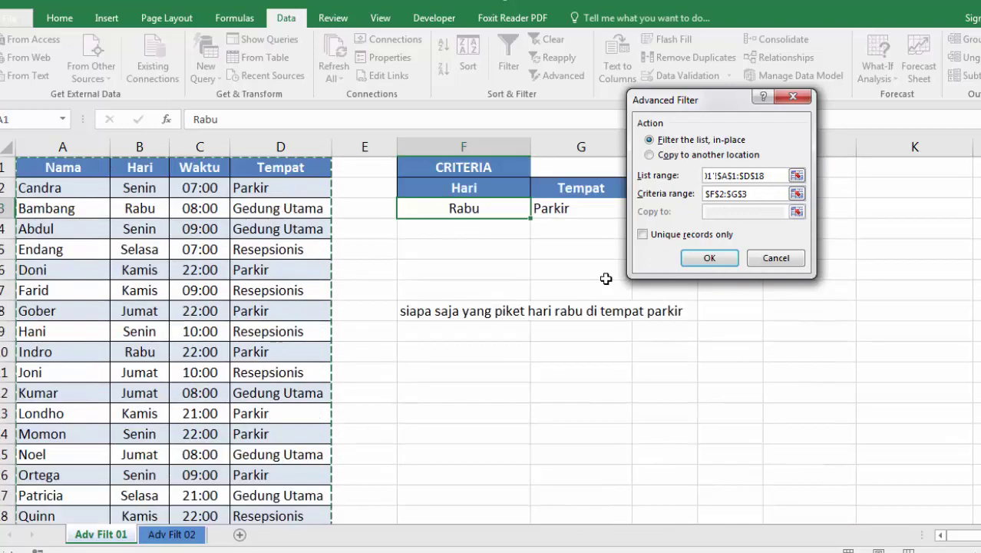
# Set the criteria range to F2:G3 and apply the Advanced Filter in place
pyautogui.doubleClick(726, 198)
pyautogui.press('BackSpace')
pyautogui.moveTo(486, 189); pyautogui.dragTo(572, 209)
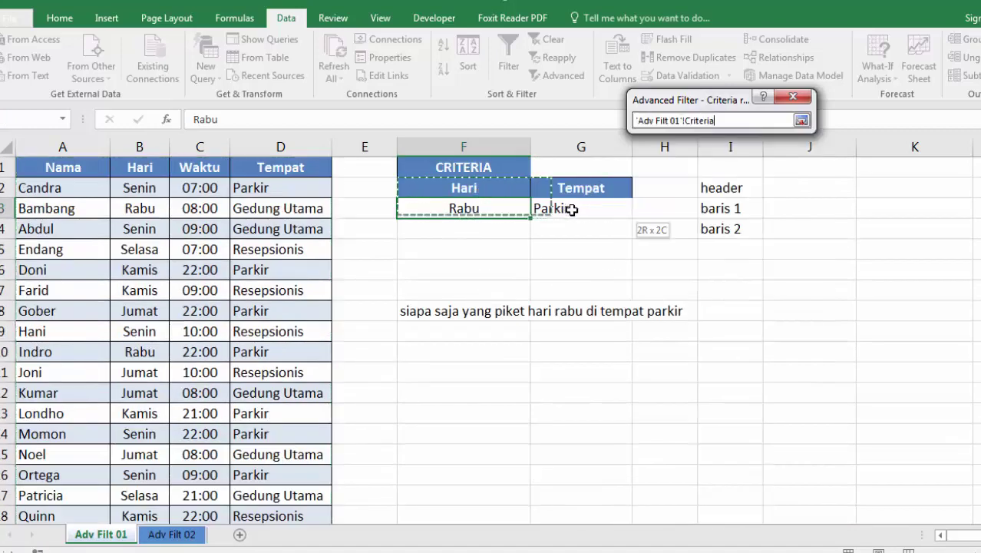
pyautogui.click(707, 257)
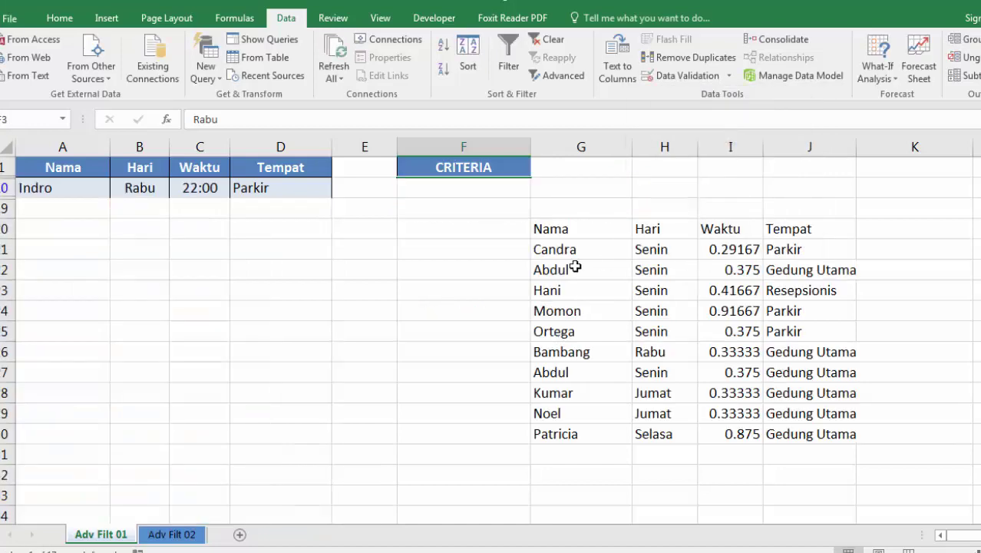
# Select the filtered record in the duty table and clear the in-place filter
pyautogui.moveTo(274, 192); pyautogui.dragTo(31, 194)
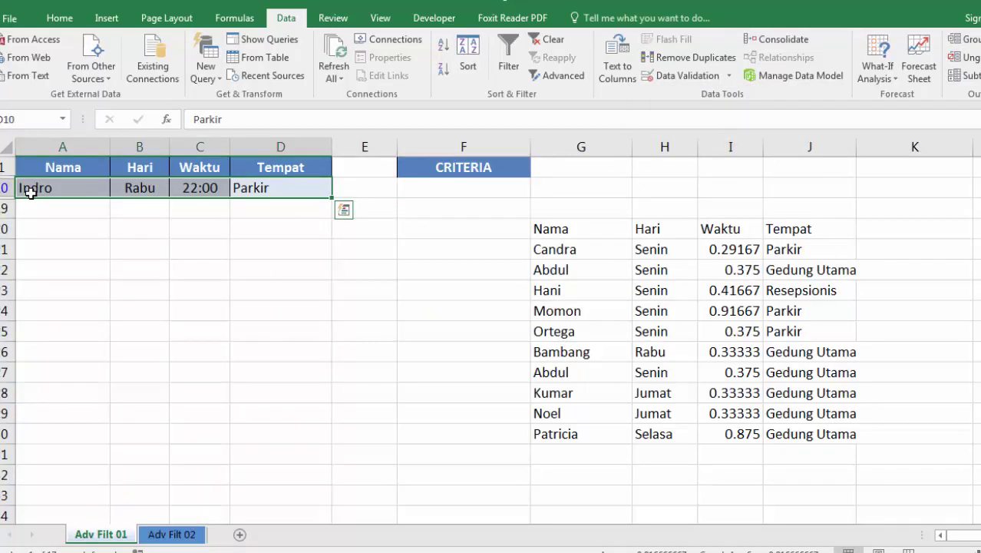
pyautogui.click(540, 45)
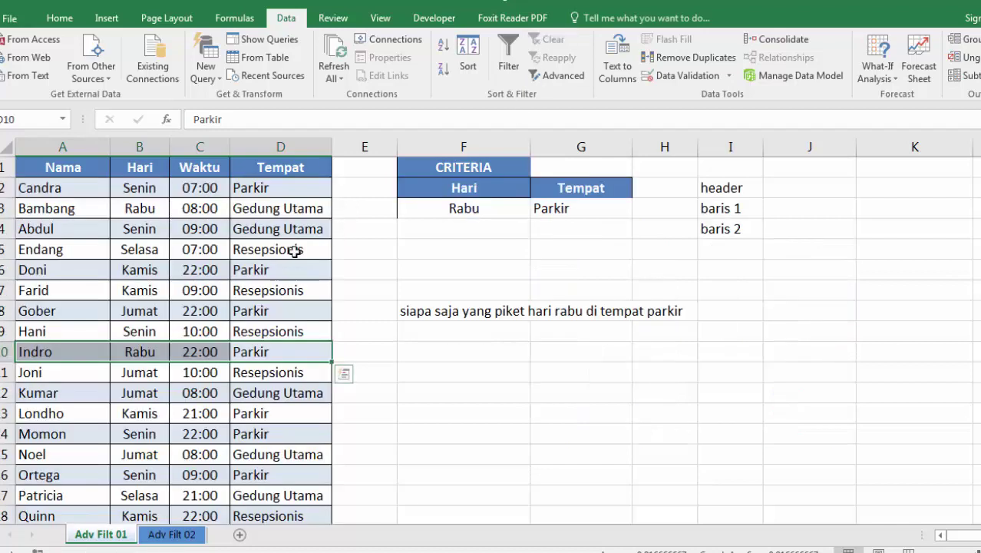
pyautogui.click(295, 251)
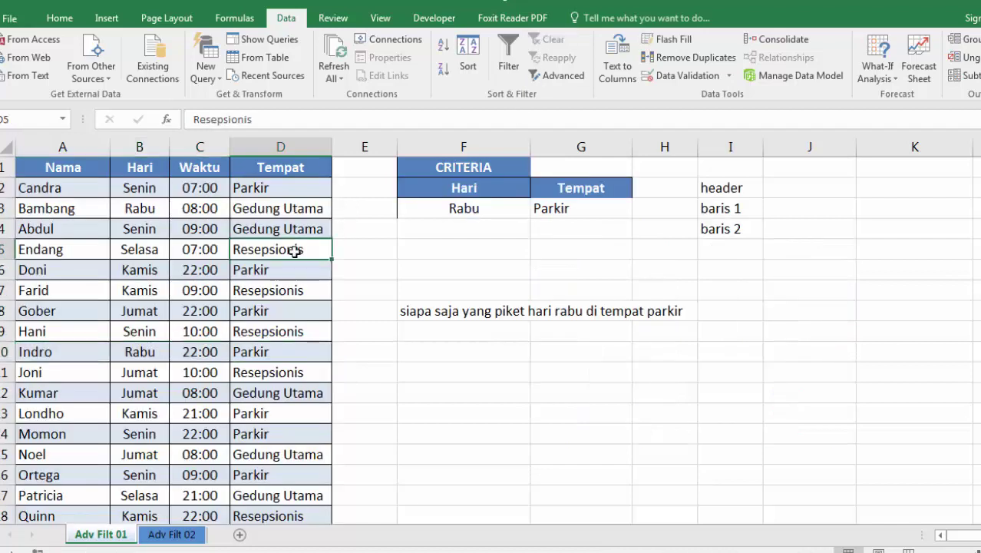
# Run an Advanced Filter on A1:D18 with criteria F2:G3, copying the results to another location starting at F5
pyautogui.click(552, 78)
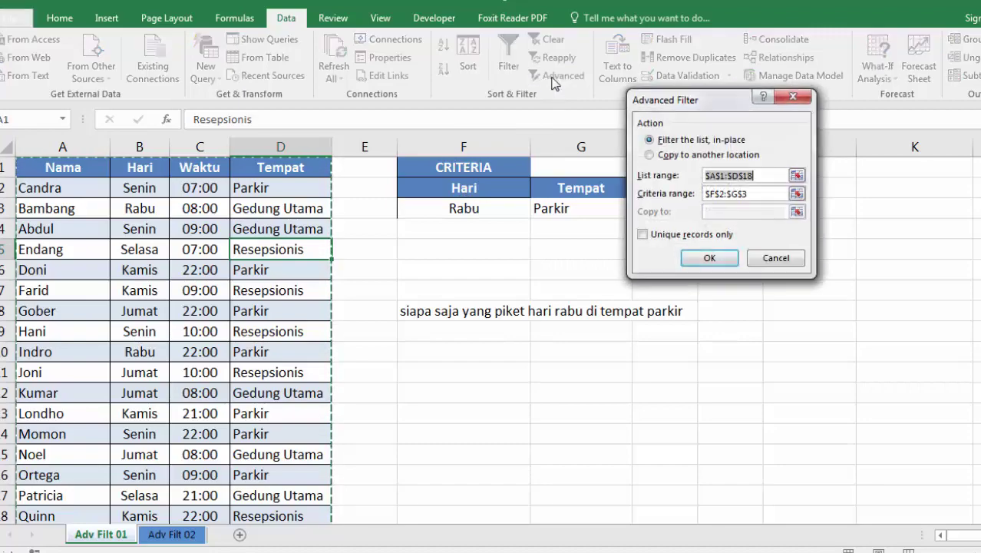
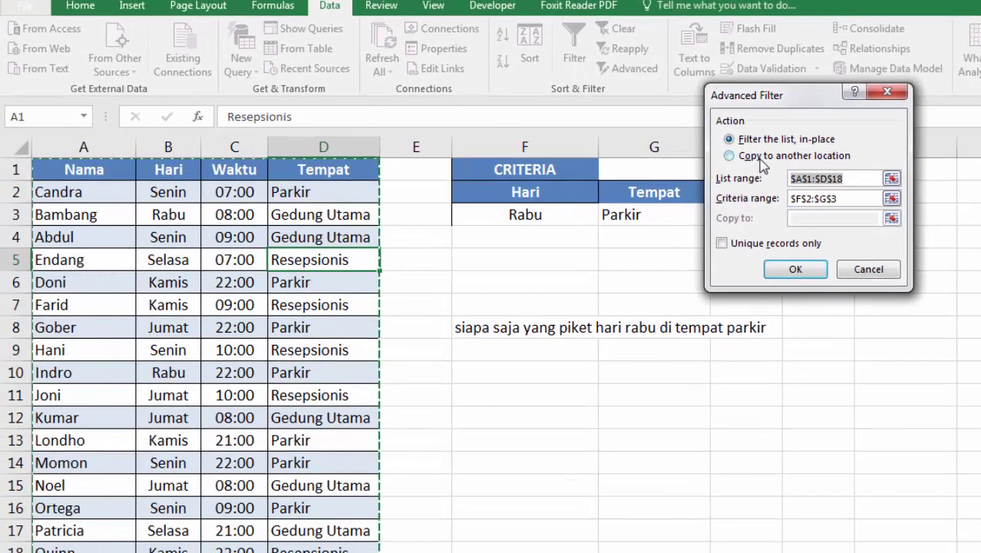
pyautogui.click(438, 167)
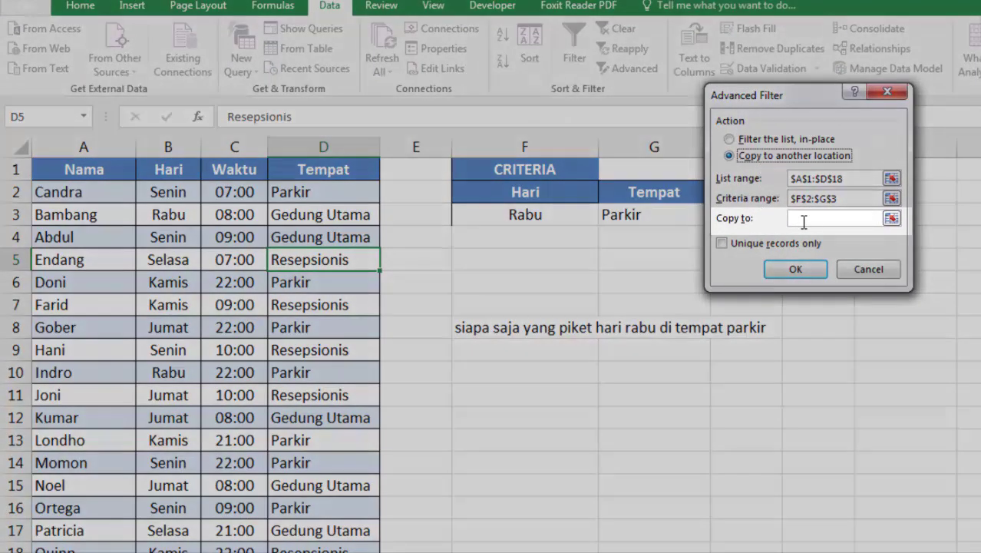
pyautogui.click(819, 221)
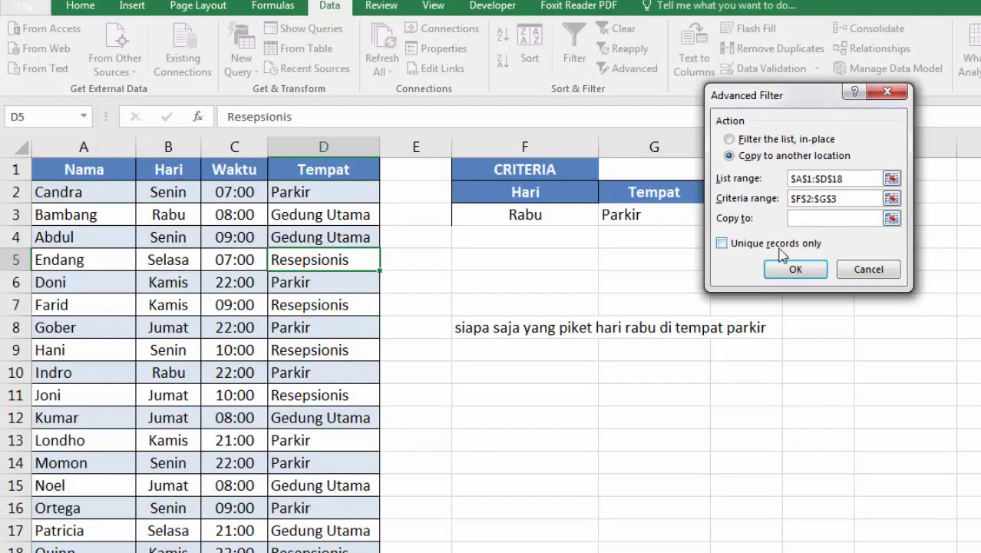
pyautogui.click(528, 260)
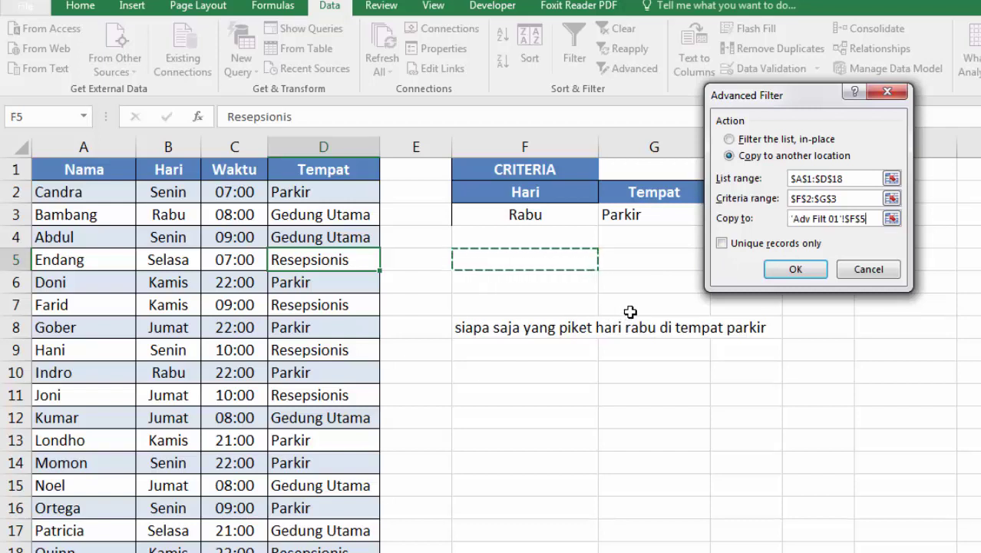
pyautogui.click(796, 268)
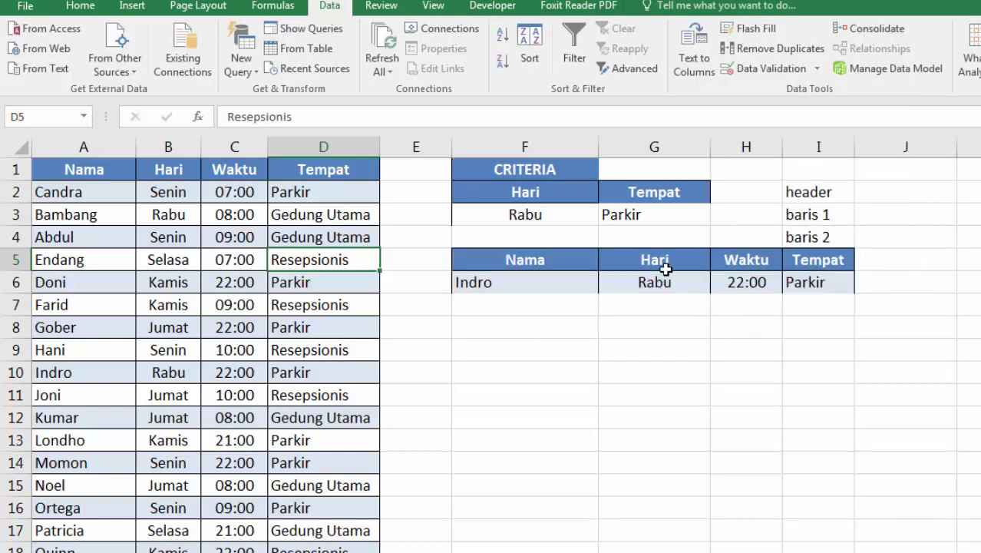
# Examine the headers and record of the copied filter result in F5:I6
pyautogui.moveTo(556, 265); pyautogui.dragTo(817, 286)
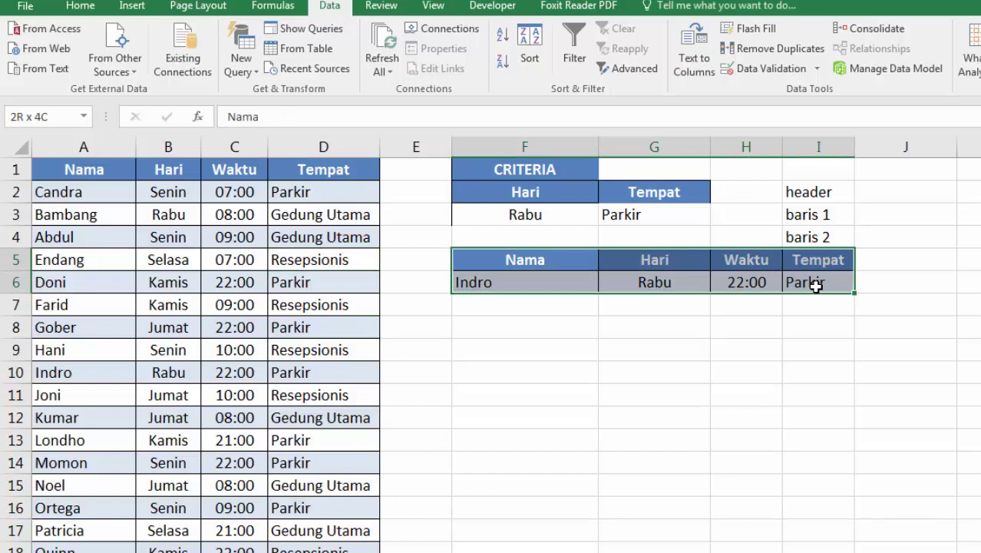
pyautogui.click(532, 259)
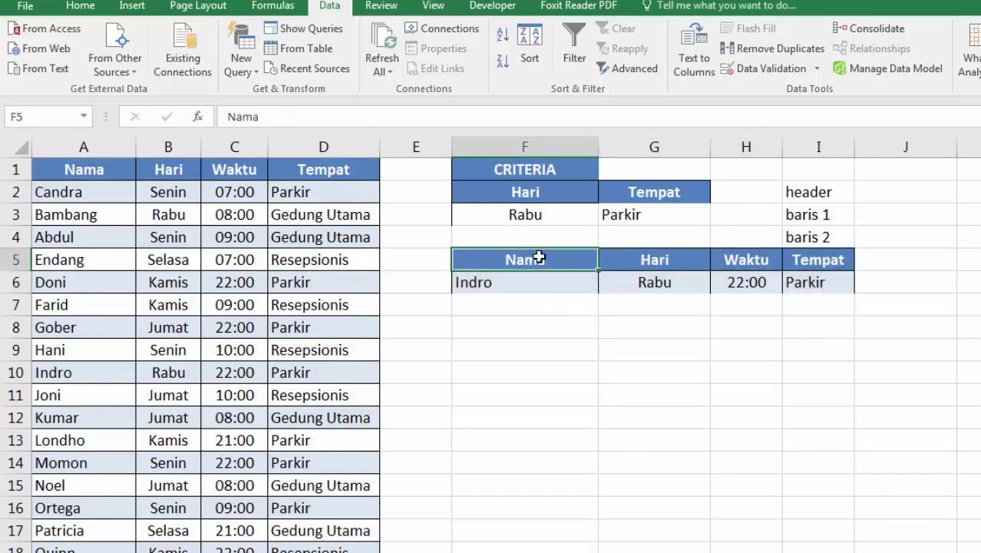
pyautogui.moveTo(540, 258); pyautogui.dragTo(806, 278)
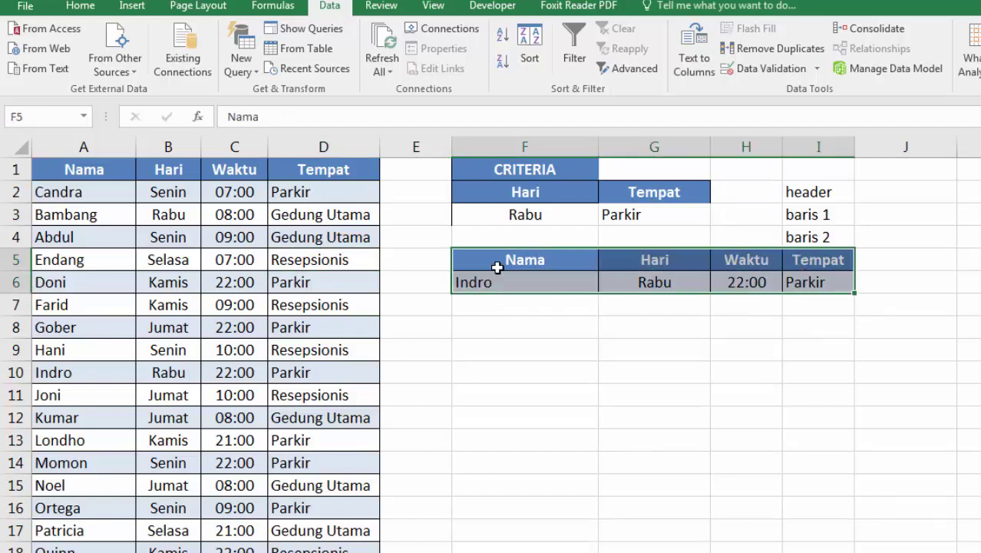
pyautogui.moveTo(498, 266); pyautogui.dragTo(819, 286)
pyautogui.moveTo(513, 289); pyautogui.dragTo(817, 285)
pyautogui.click(542, 260)
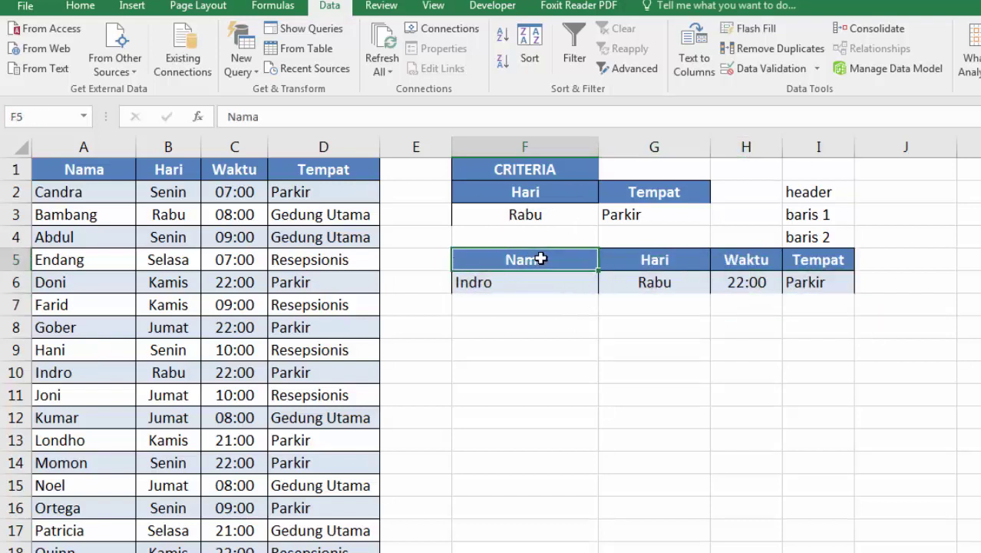
pyautogui.moveTo(542, 259); pyautogui.dragTo(771, 394)
pyautogui.click(714, 276)
pyautogui.scroll(2, 658, 259)
pyautogui.click(657, 259)
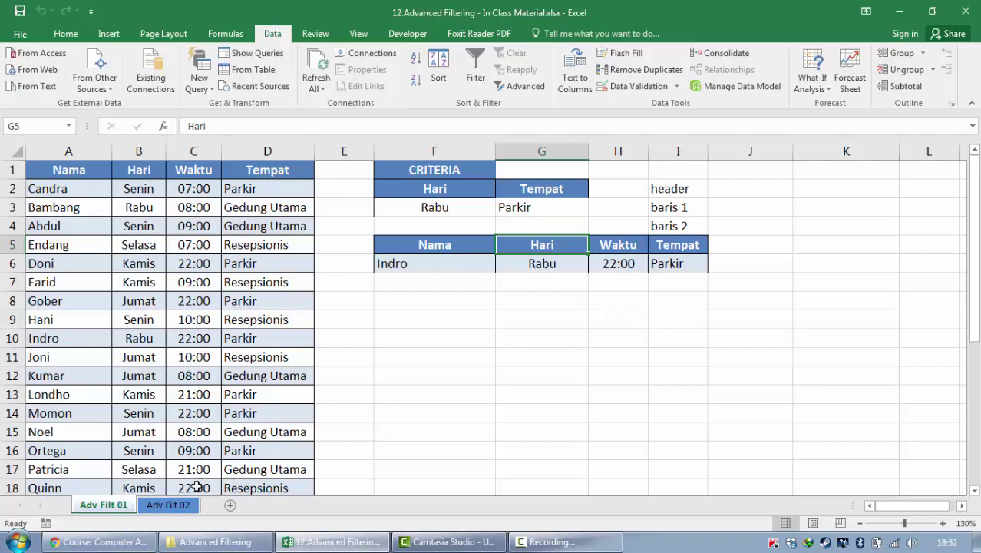
# Open the Adv Filt 02 sheet and look over its exam table, including the Nama column
pyautogui.click(168, 504)
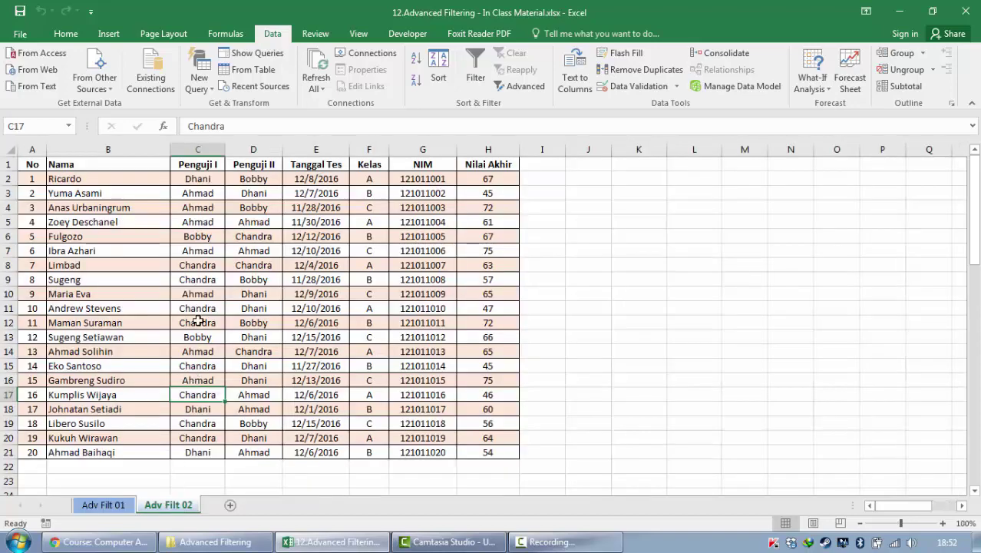
pyautogui.keyDown('ctrl'); pyautogui.scroll(1, 197, 316); pyautogui.keyUp('ctrl')
pyautogui.scroll(1, 197, 316)
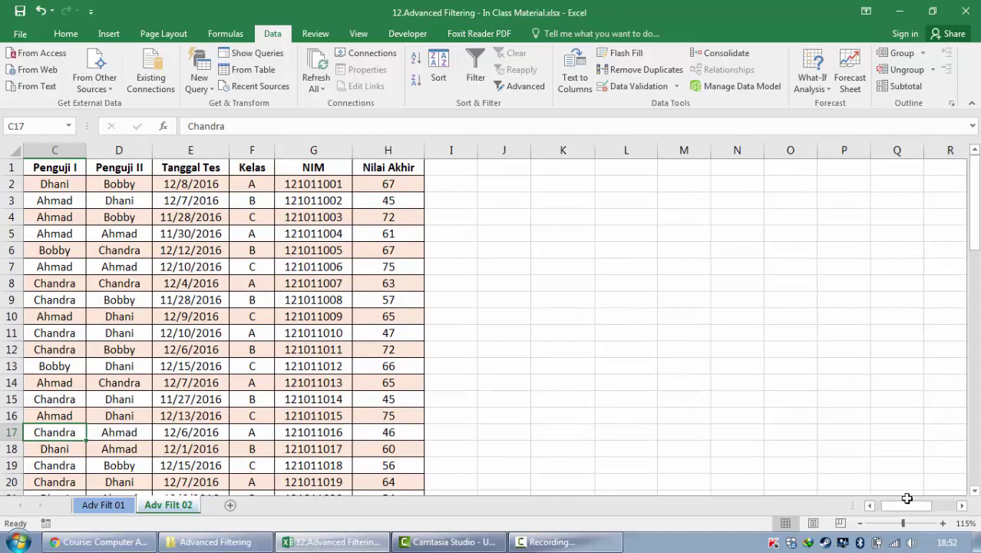
pyautogui.moveTo(906, 505); pyautogui.dragTo(803, 518)
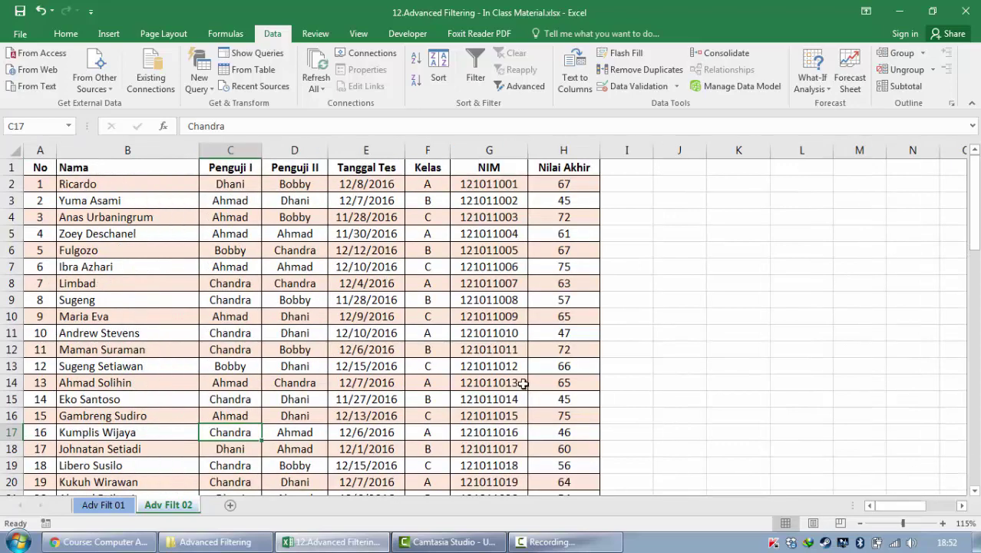
pyautogui.click(323, 238)
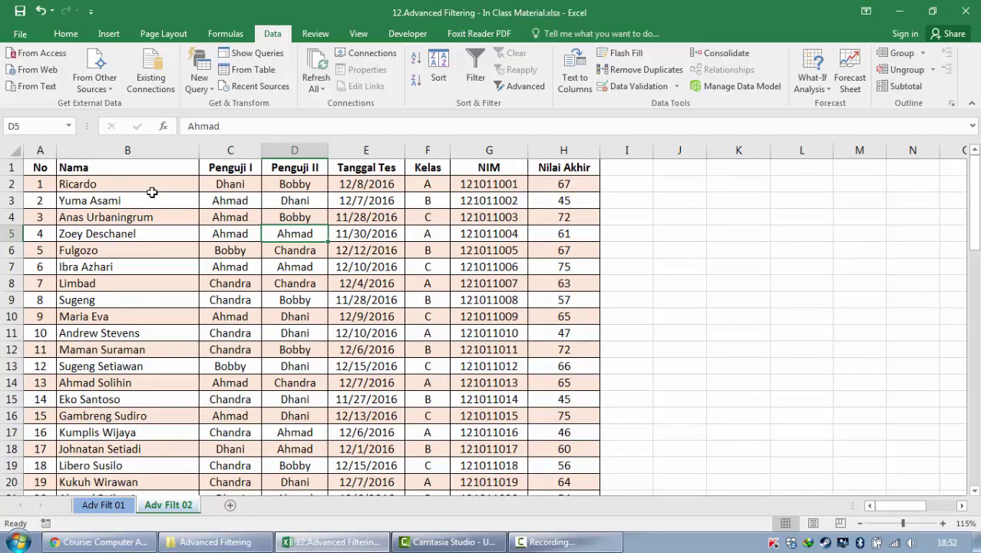
pyautogui.click(152, 188)
pyautogui.moveTo(151, 217); pyautogui.dragTo(153, 323)
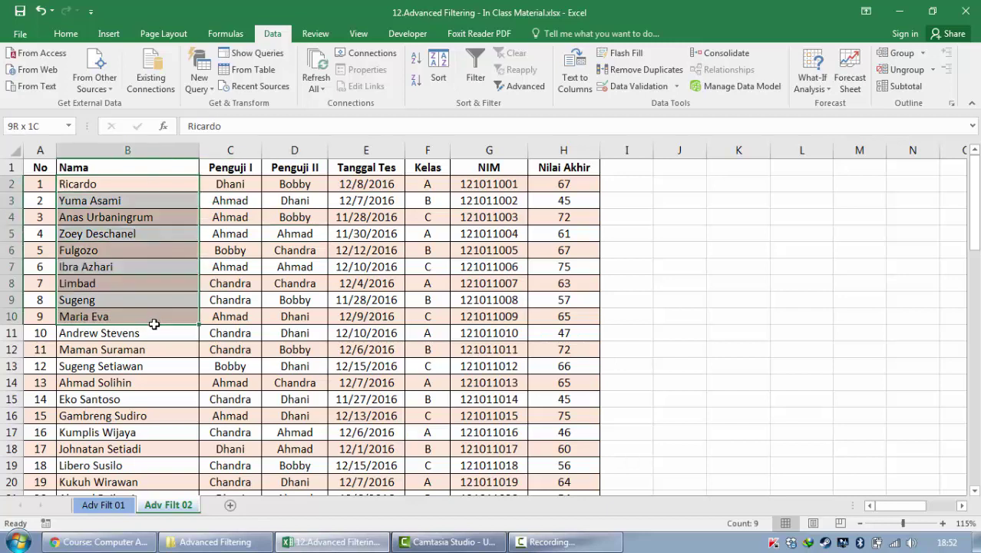
# Look over the exam table's Penguji I, Penguji II and Nilai Akhir columns and their entries
pyautogui.click(234, 168)
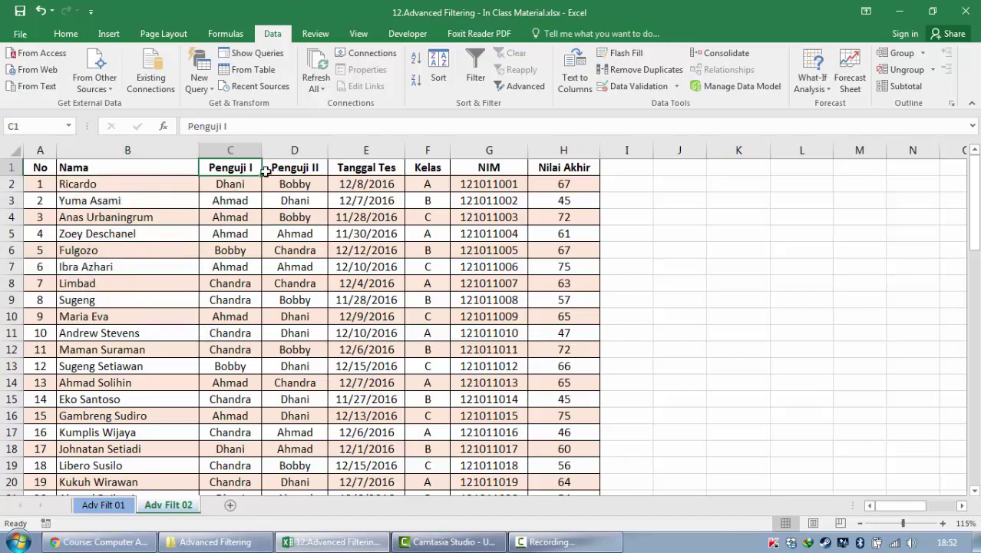
pyautogui.click(568, 191)
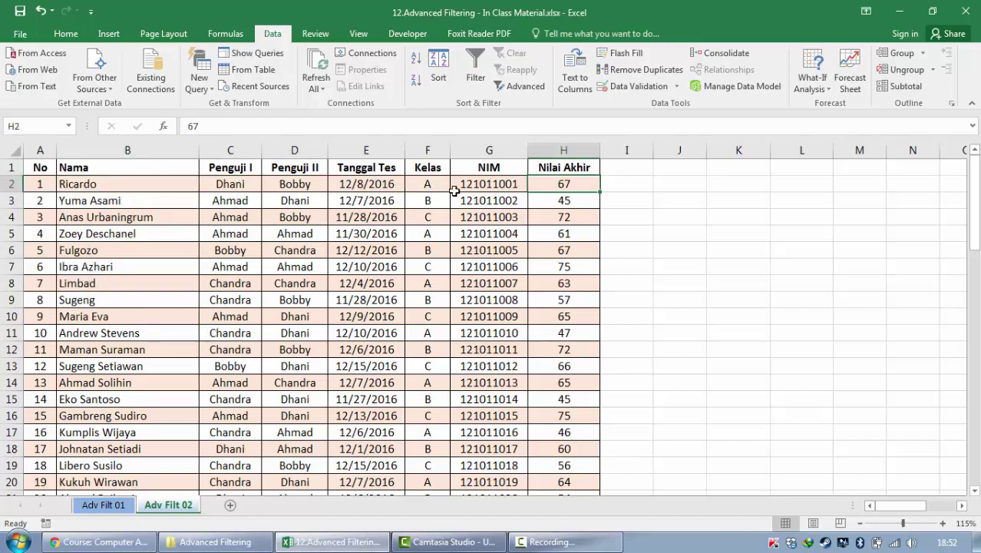
pyautogui.click(253, 184)
pyautogui.click(284, 184)
pyautogui.click(251, 184)
pyautogui.click(253, 201)
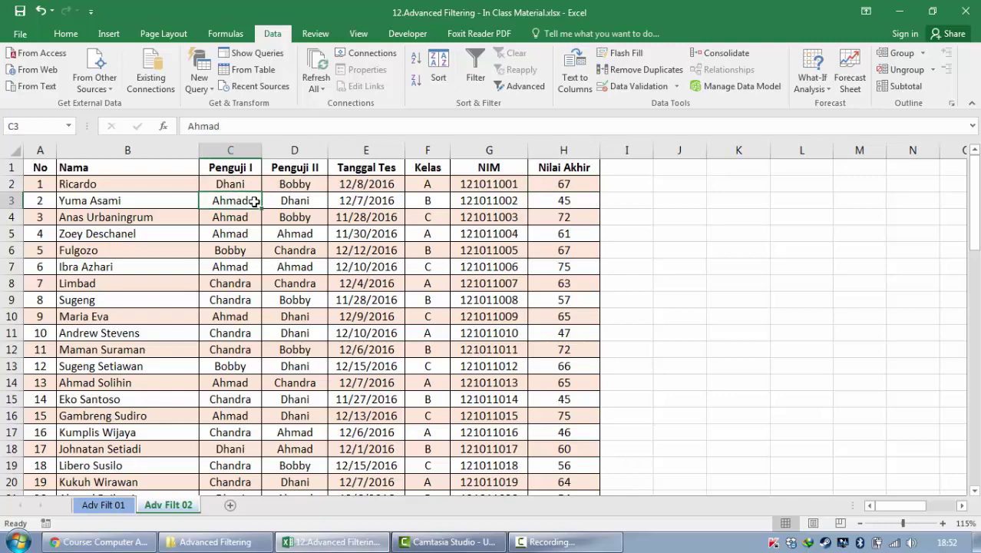
pyautogui.moveTo(54, 167); pyautogui.dragTo(77, 186)
pyautogui.moveTo(542, 426); pyautogui.dragTo(564, 493)
pyautogui.click(533, 348)
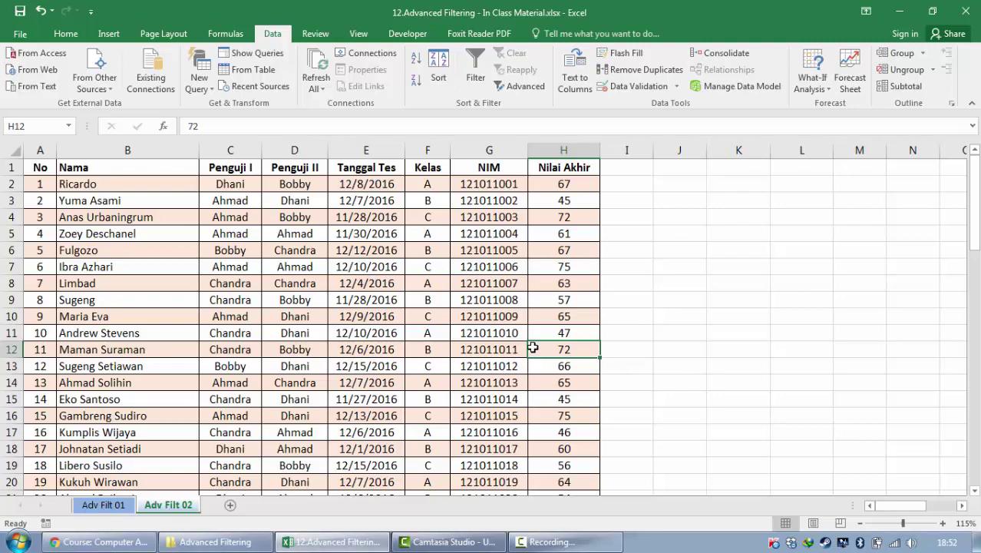
pyautogui.press('Up')
pyautogui.press('Up')
pyautogui.press('Up')
pyautogui.press('Up')
pyautogui.press('Up')
pyautogui.press('Up')
pyautogui.press('Up')
pyautogui.press('Up')
pyautogui.press('Up')
pyautogui.press('Up')
pyautogui.press('Up')
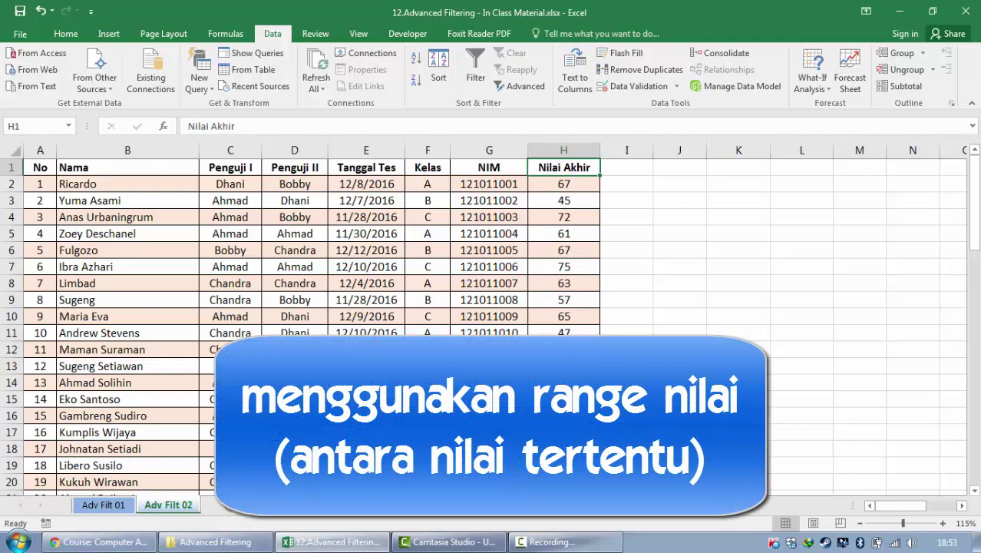
# Enter the task note "Tampilkan yang nilai akhir di atas 70" in cell J2
pyautogui.press('Right')
pyautogui.press('Right')
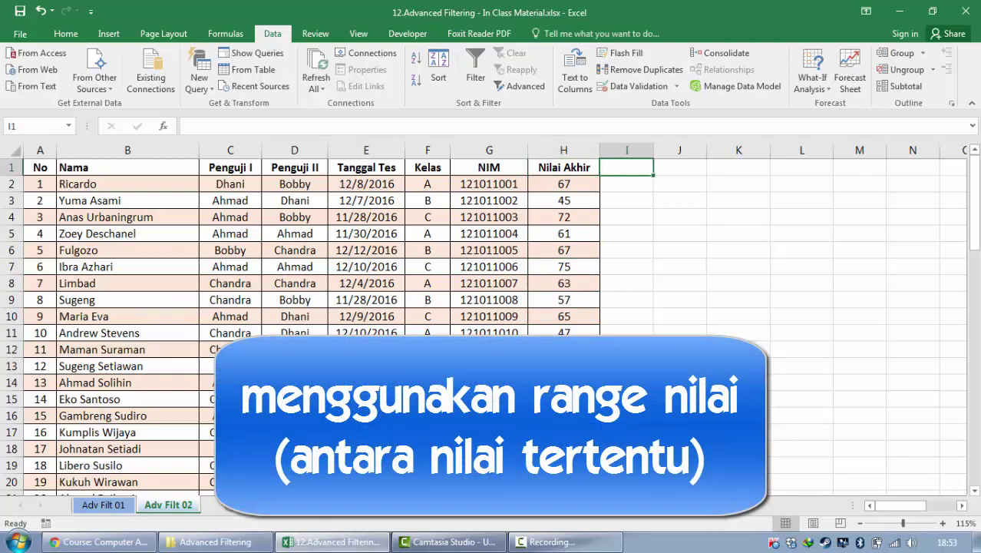
pyautogui.press('Left')
pyautogui.press('Left')
pyautogui.press('Down')
pyautogui.press('Right')
pyautogui.press('Right')
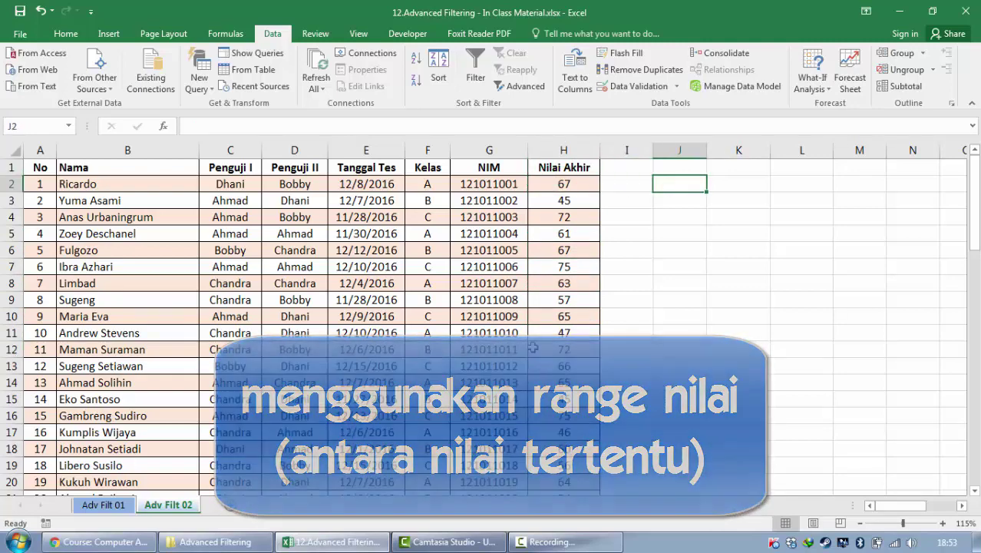
pyautogui.write('M')
pyautogui.press('BackSpace')
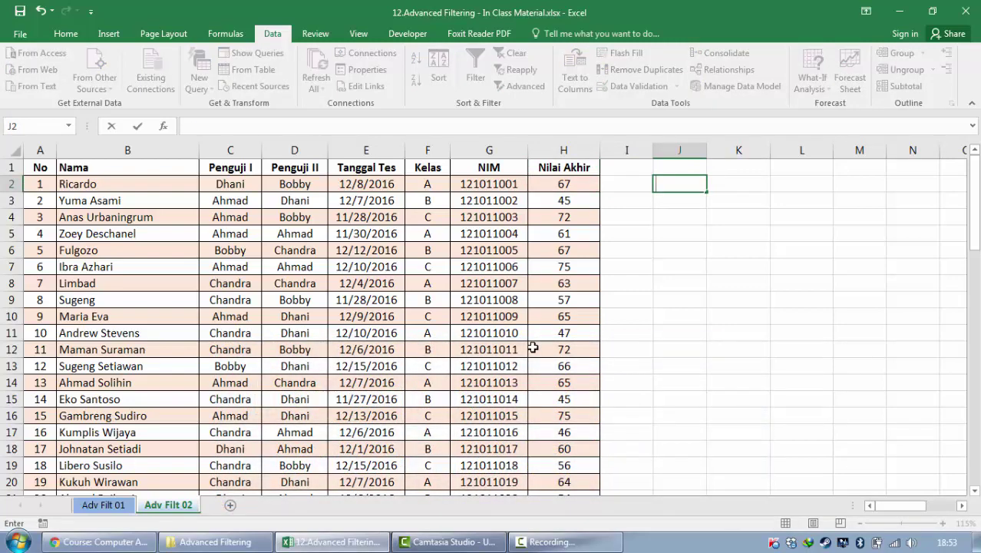
pyautogui.write('Tampilkan y')
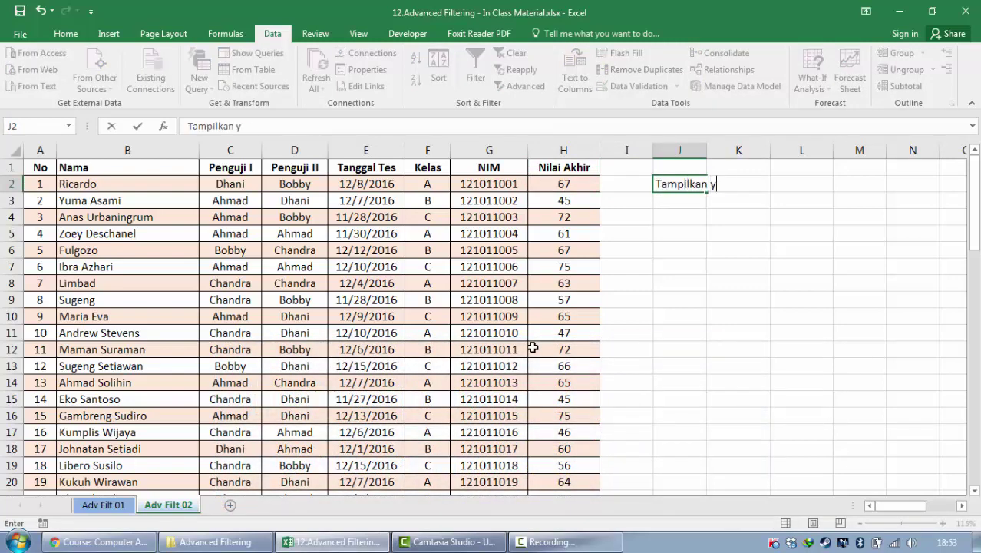
pyautogui.write('ang nilai akhir d')
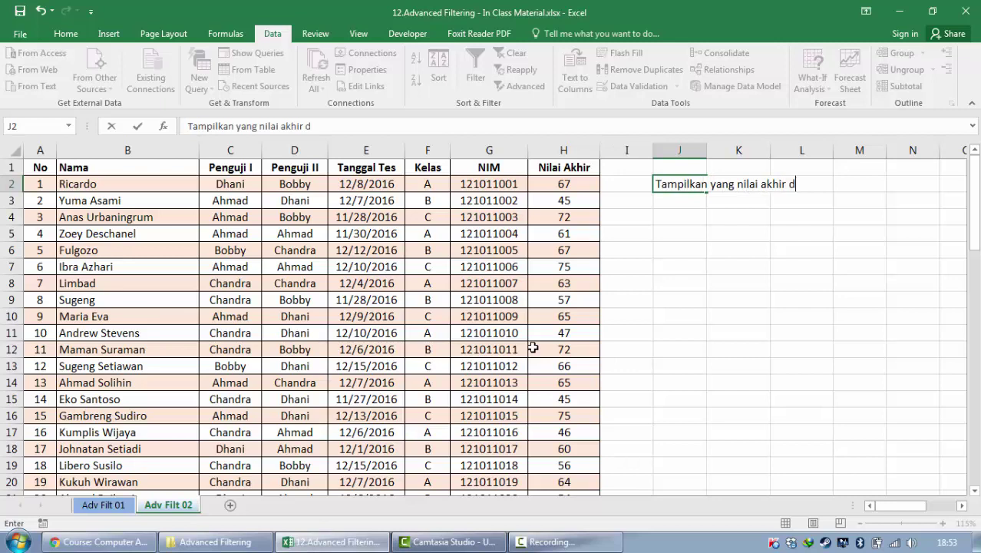
pyautogui.write('i atas 70')
pyautogui.press('Return')
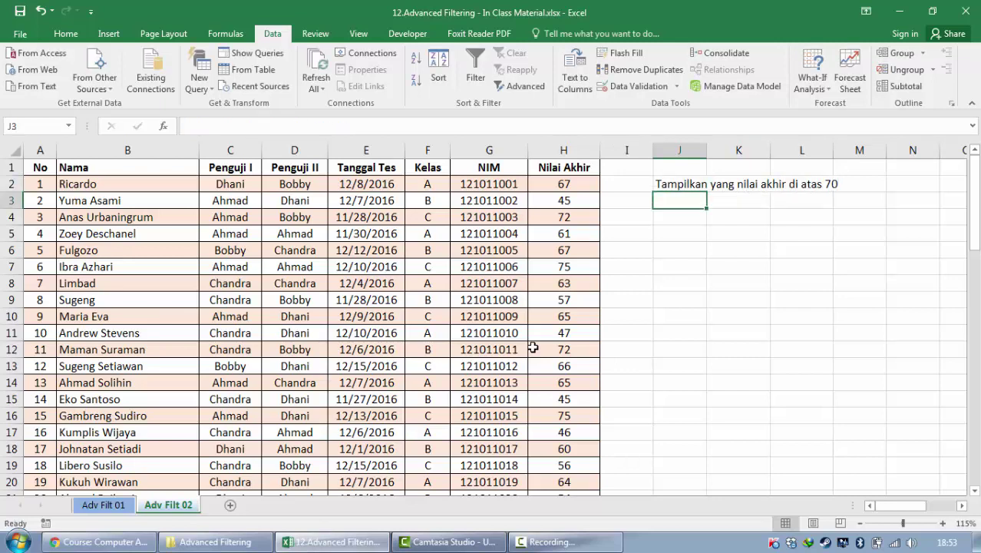
# Insert "atau sama dengan" before 70 in the J2 note so it reads "Tampilkan yang nilai akhir di atas atau sama dengan 70"
pyautogui.press('Up')
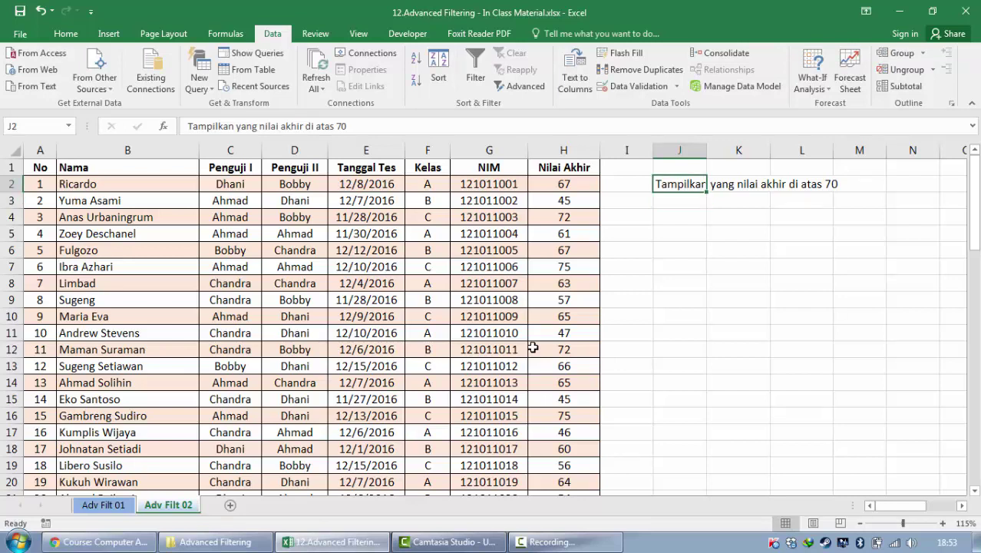
pyautogui.press('F2')
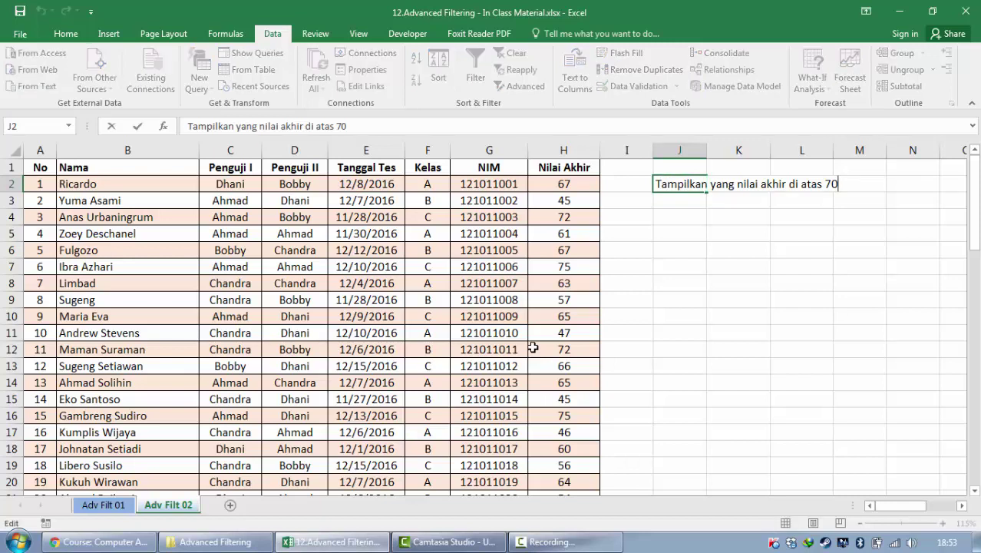
pyautogui.press('Left')
pyautogui.press('Left')
pyautogui.write('atau sa')
pyautogui.write('ma dengan')
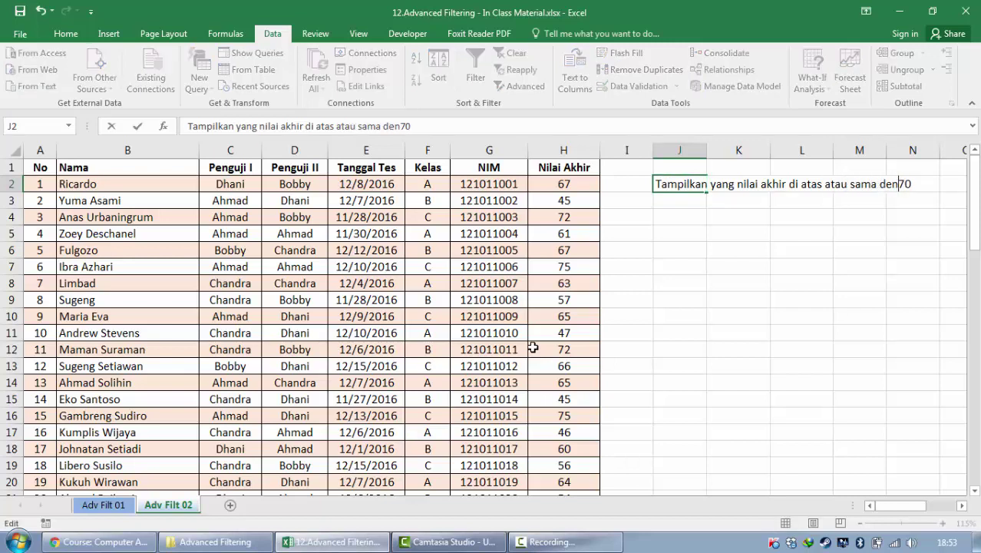
pyautogui.press('Return')
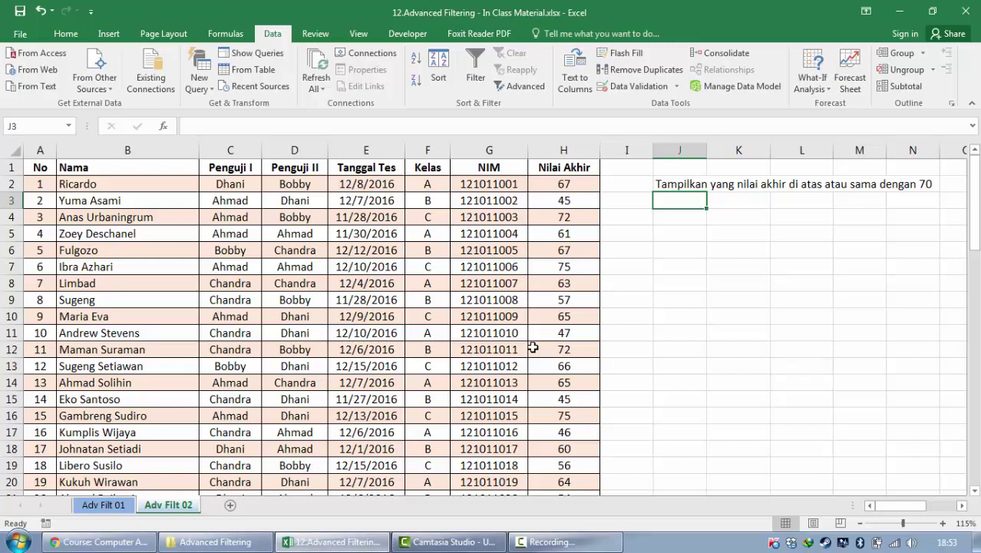
pyautogui.press('Down')
pyautogui.press('Down')
pyautogui.press('Up')
pyautogui.press('Up')
pyautogui.press('Down')
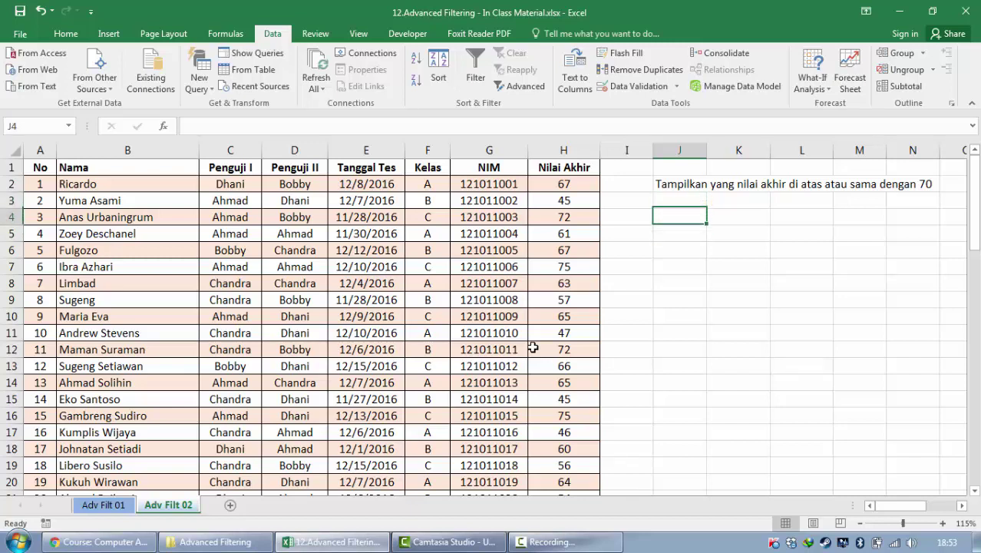
pyautogui.press('Down')
pyautogui.press('Up')
pyautogui.press('Up')
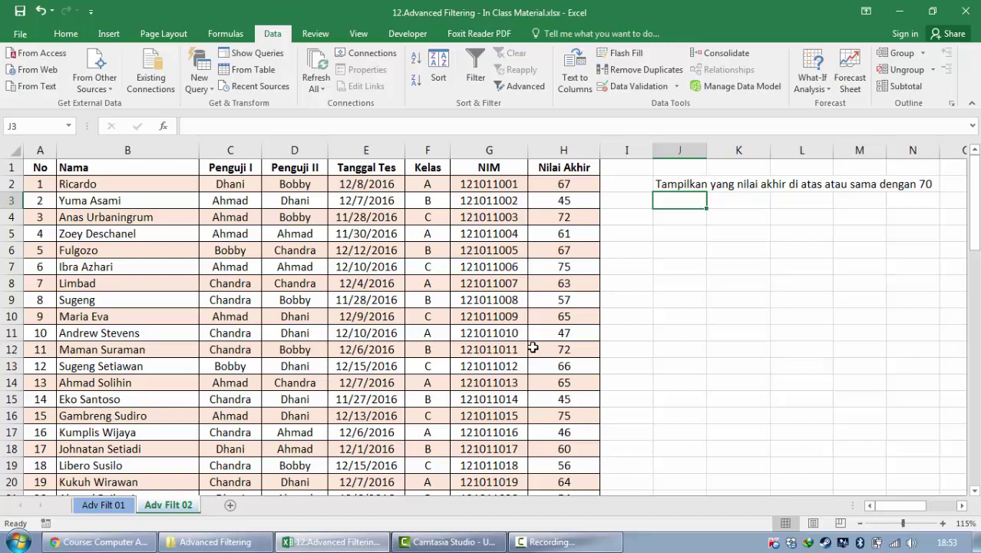
# Look over the exam table's column headers in row 1, back to Penguji I
pyautogui.press('Left')
pyautogui.press('Left')
pyautogui.press('Left')
pyautogui.press('Up')
pyautogui.press('Up')
pyautogui.press('Left')
pyautogui.press('Left')
pyautogui.press('Left')
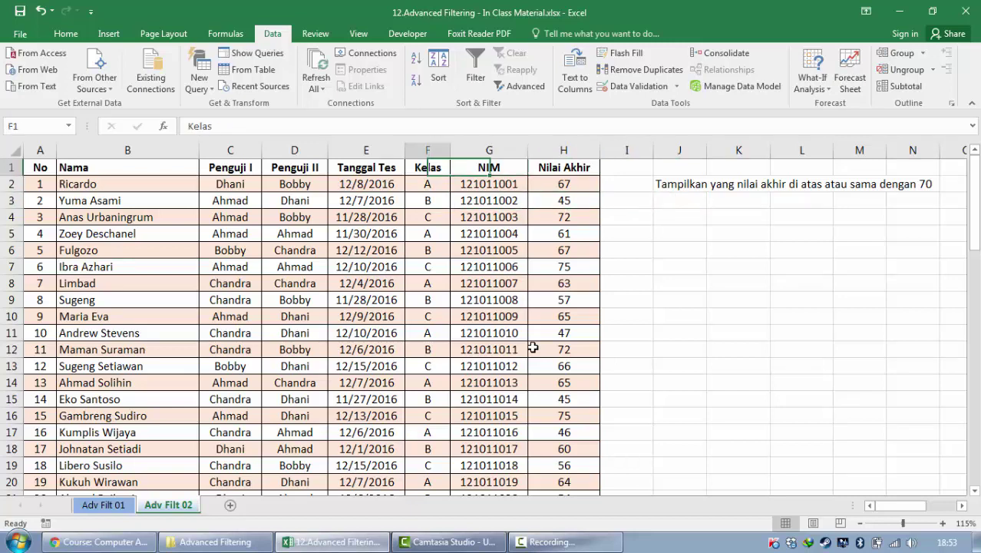
pyautogui.press('Left')
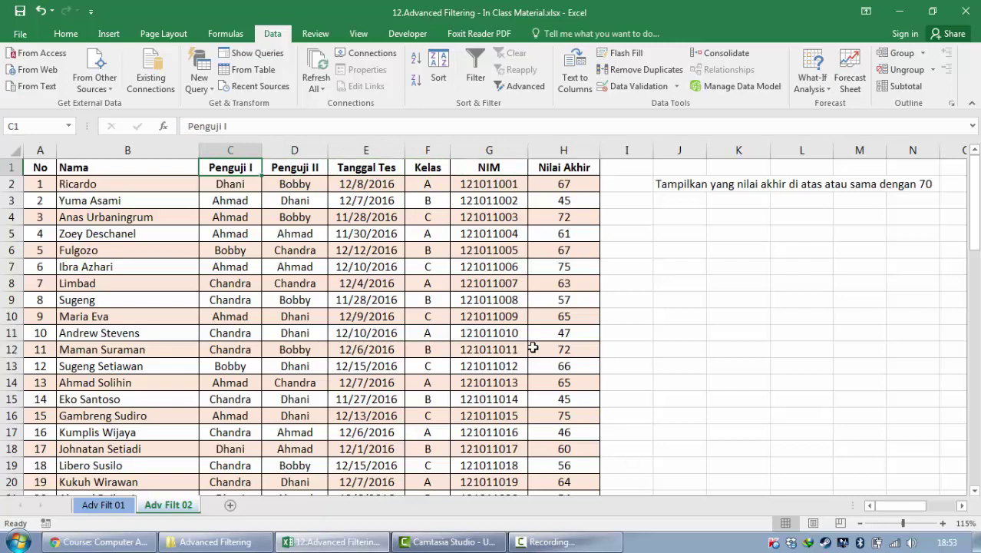
# Copy the Nilai Akhir header from H1 to J4 and widen column J to fit it
pyautogui.press('Right')
pyautogui.press('Right')
pyautogui.press('Right')
pyautogui.press('Right')
pyautogui.press('Right')
pyautogui.press('Right')
pyautogui.press('Left')
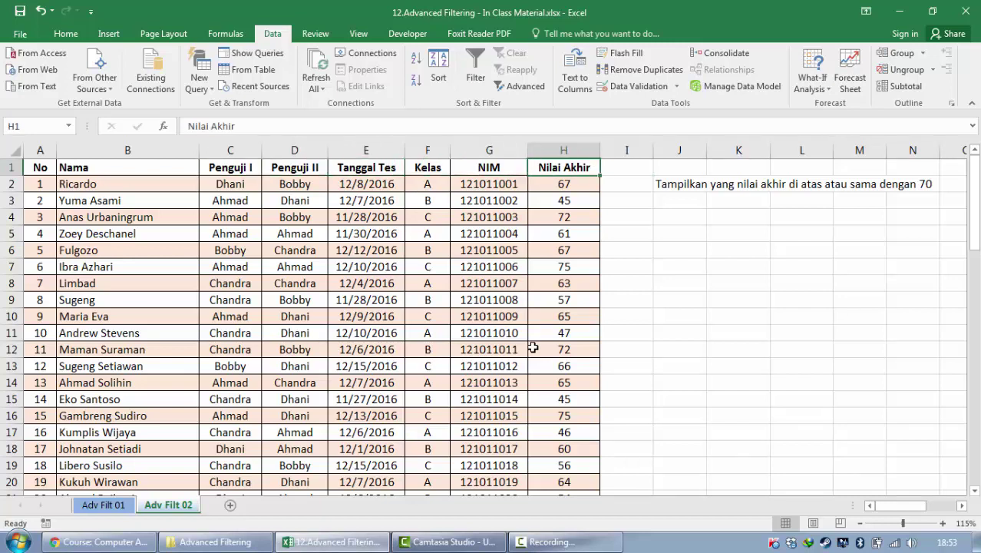
pyautogui.hotkey('ctrl', 'c')
pyautogui.press('Down')
pyautogui.press('Right')
pyautogui.press('Down')
pyautogui.press('Right')
pyautogui.press('Down')
pyautogui.hotkey('ctrl', 'v')
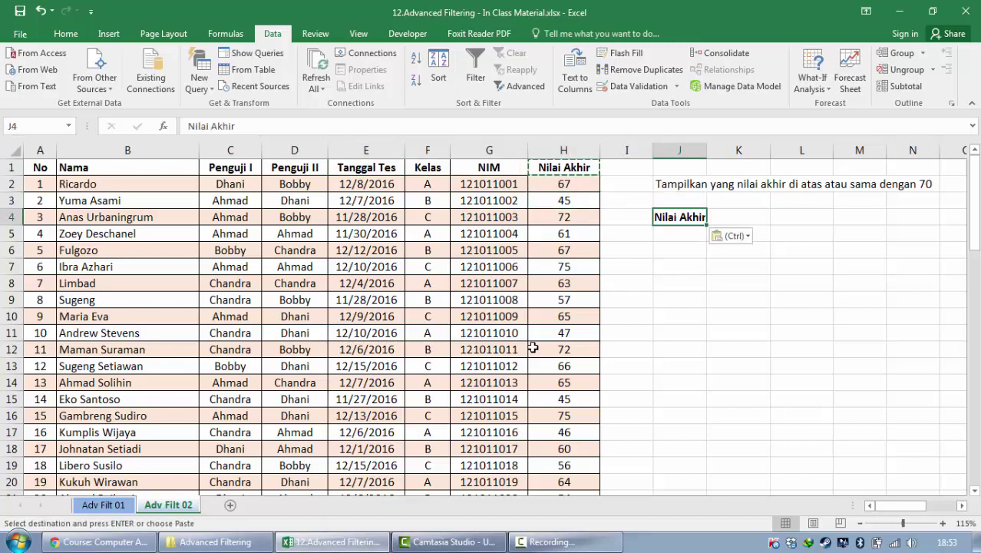
pyautogui.press('Down')
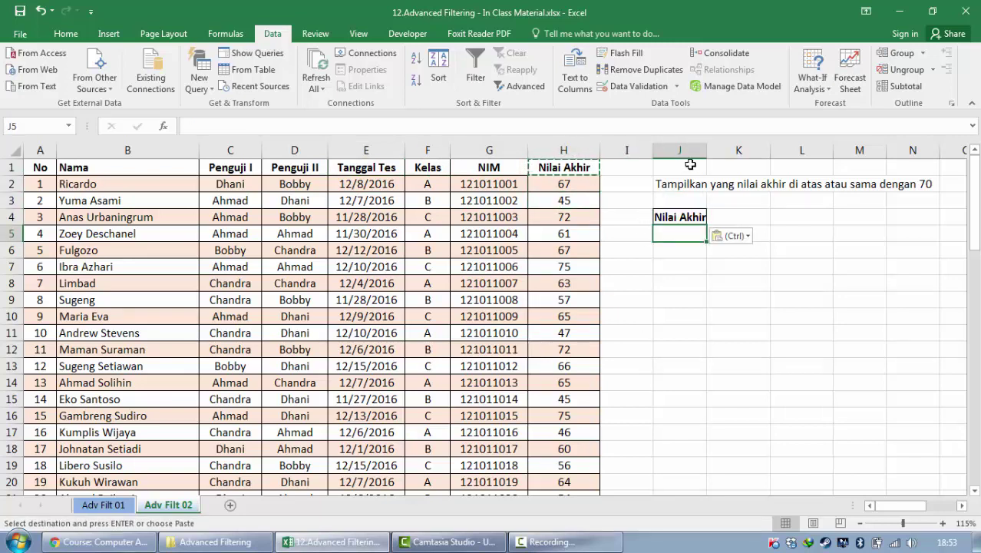
pyautogui.moveTo(705, 154)
pyautogui.mouseDown()
pyautogui.moveTo(943, 150)
pyautogui.moveTo(718, 157)
pyautogui.mouseUp()
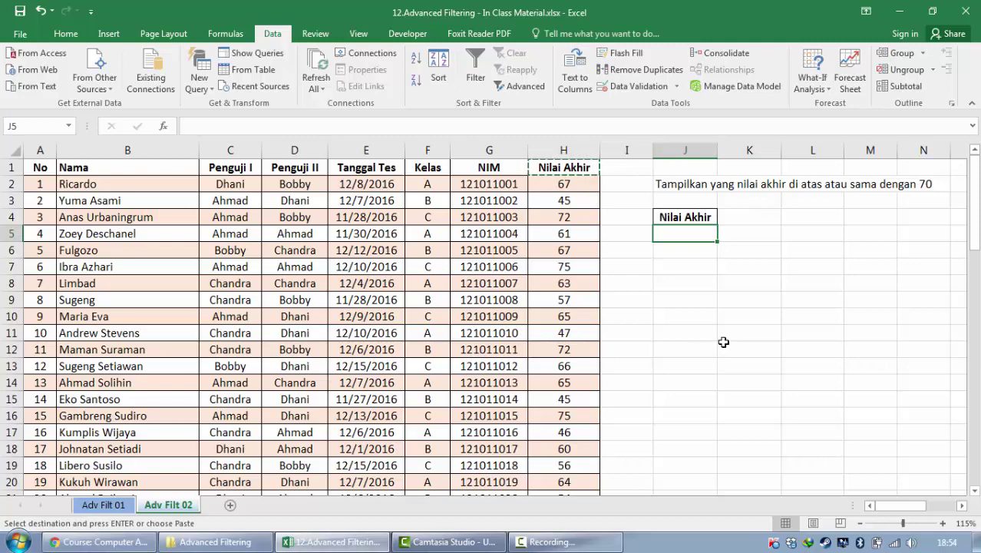
# Enter 70 as the criterion in J5 and select the criteria block J4:J5
pyautogui.write('70')
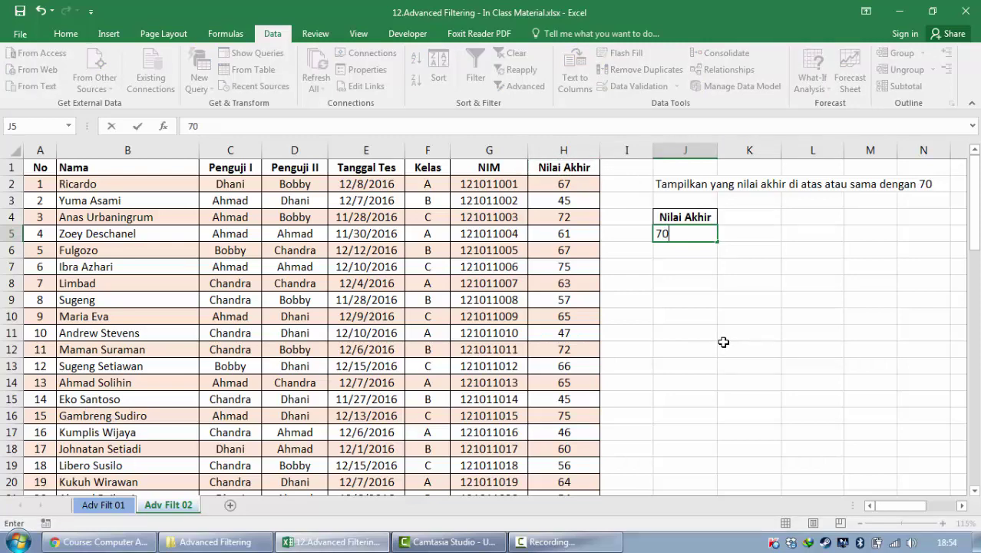
pyautogui.press('Return')
pyautogui.press('Up')
pyautogui.press('Up')
pyautogui.hotkey('shift', 'Down')
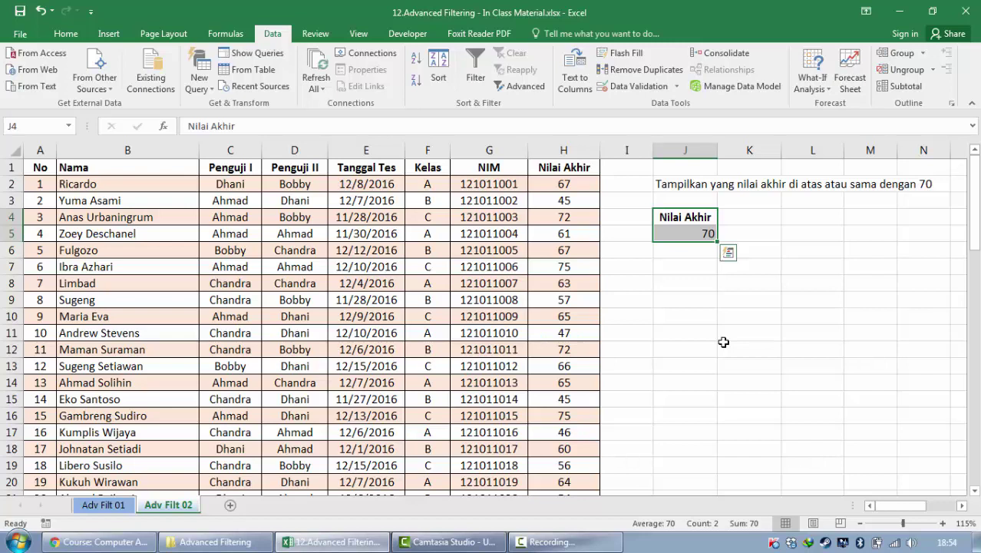
# Check the task note in J2 and change the criterion in J5 to >=70
pyautogui.press('Up')
pyautogui.press('Up')
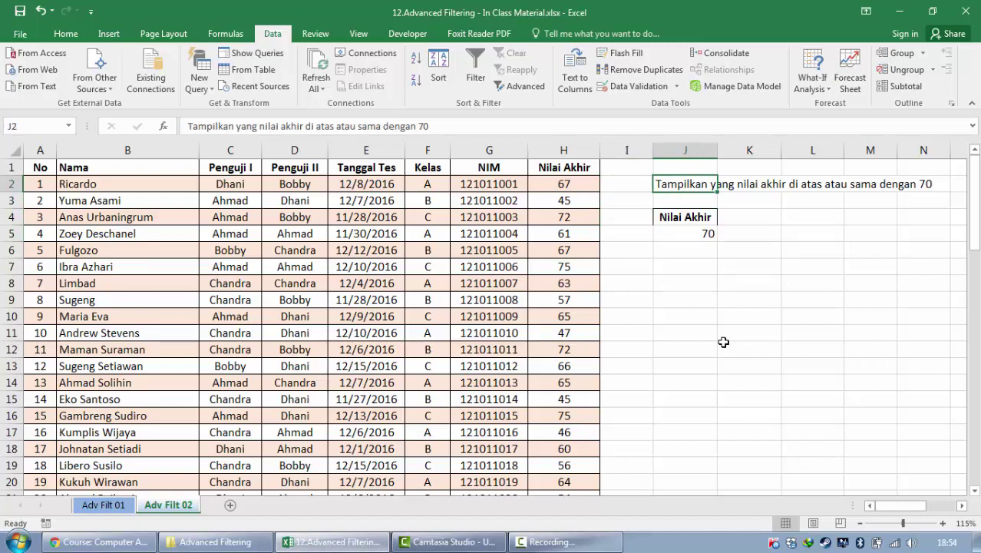
pyautogui.press('Down')
pyautogui.press('Down')
pyautogui.press('Down')
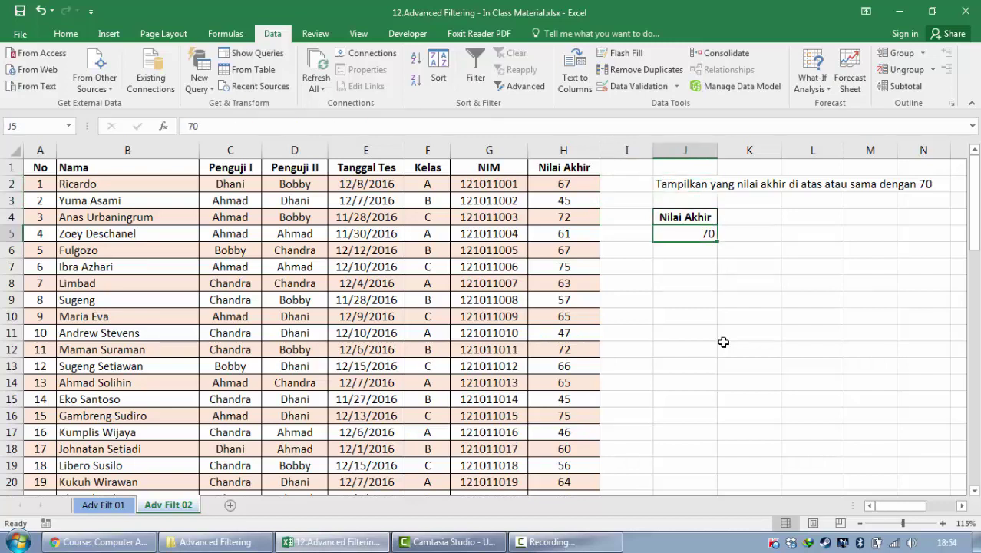
pyautogui.press('F2')
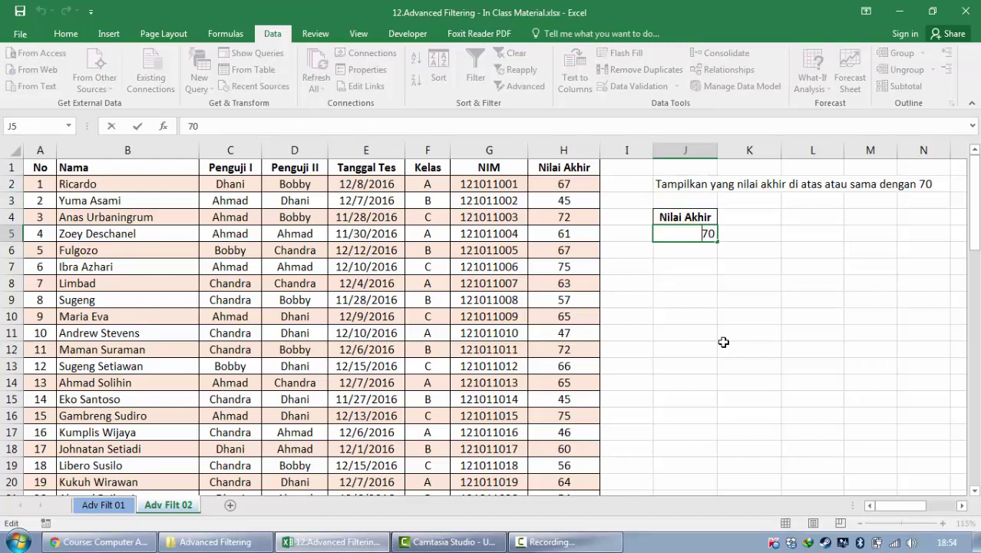
pyautogui.write('>=')
pyautogui.press('Return')
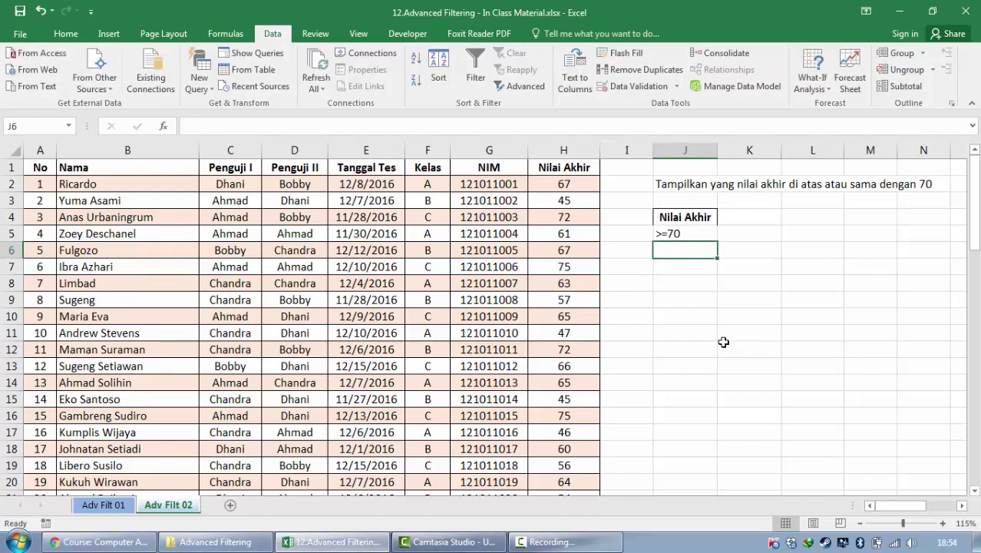
# Run an in-place Advanced Filter on the exam table A1:H21 with criteria range J4:J5
pyautogui.click(345, 224)
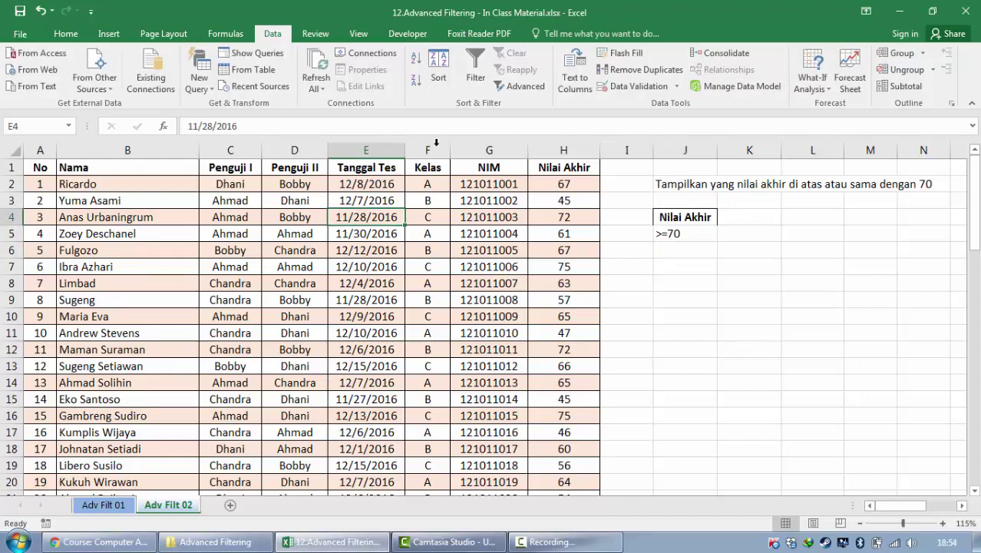
pyautogui.click(518, 88)
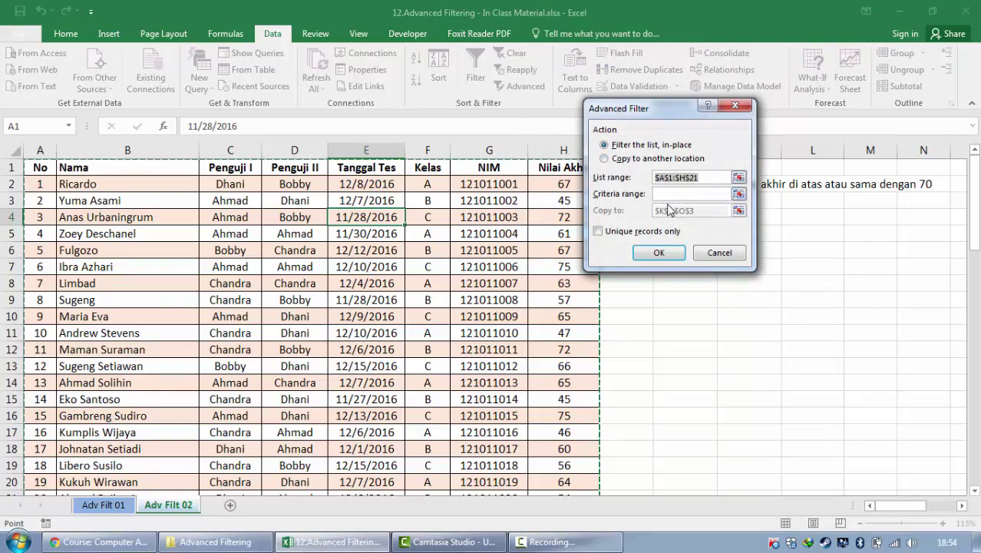
pyautogui.moveTo(666, 110); pyautogui.dragTo(484, 95)
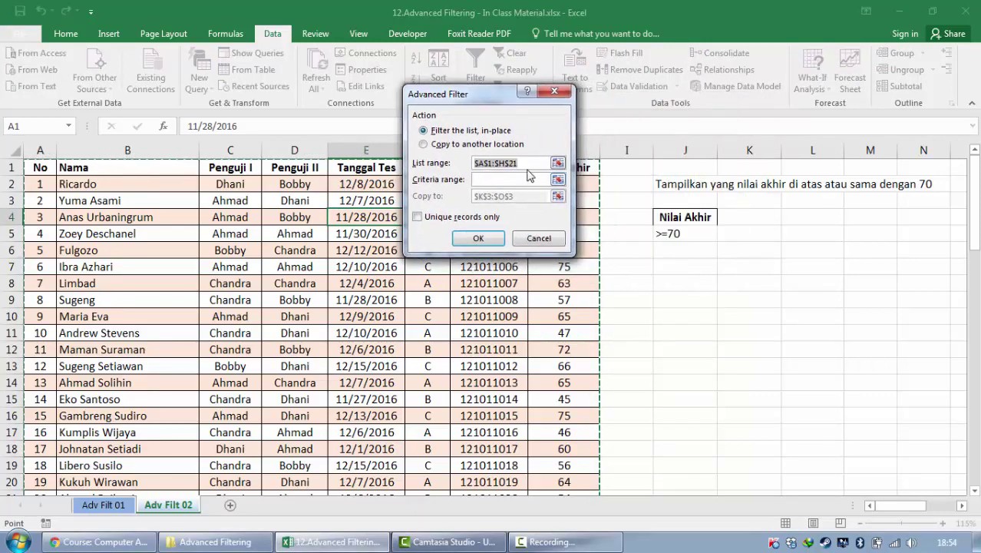
pyautogui.click(529, 179)
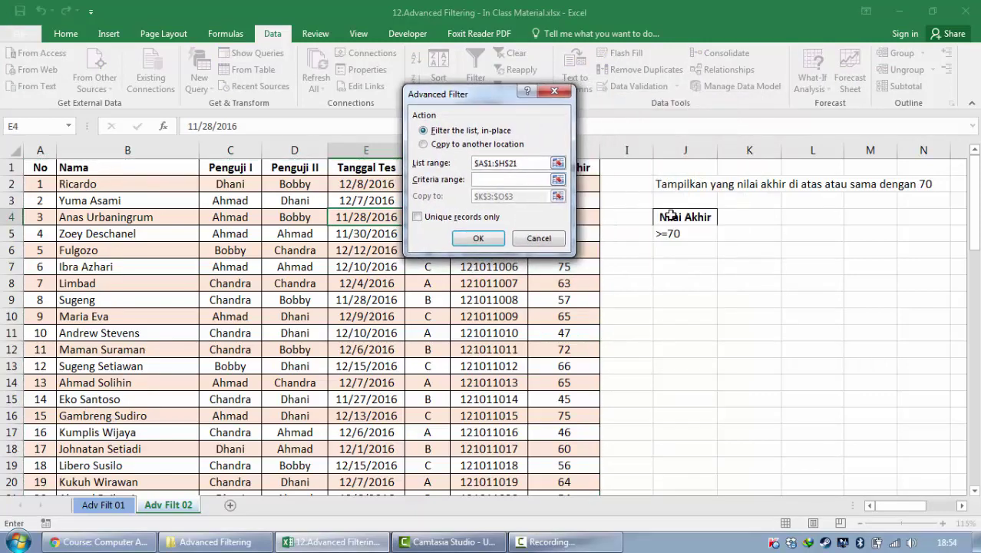
pyautogui.moveTo(684, 218); pyautogui.dragTo(684, 235)
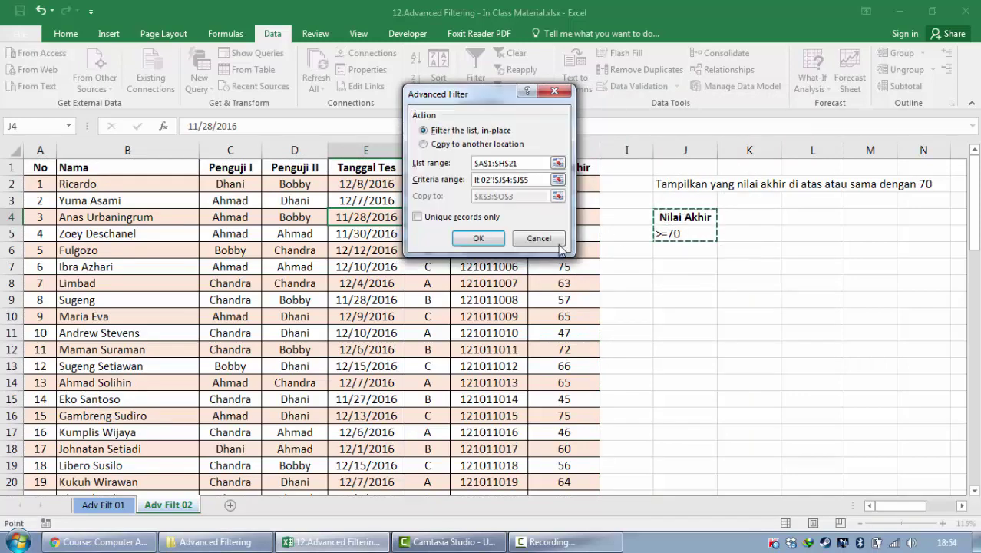
pyautogui.click(491, 244)
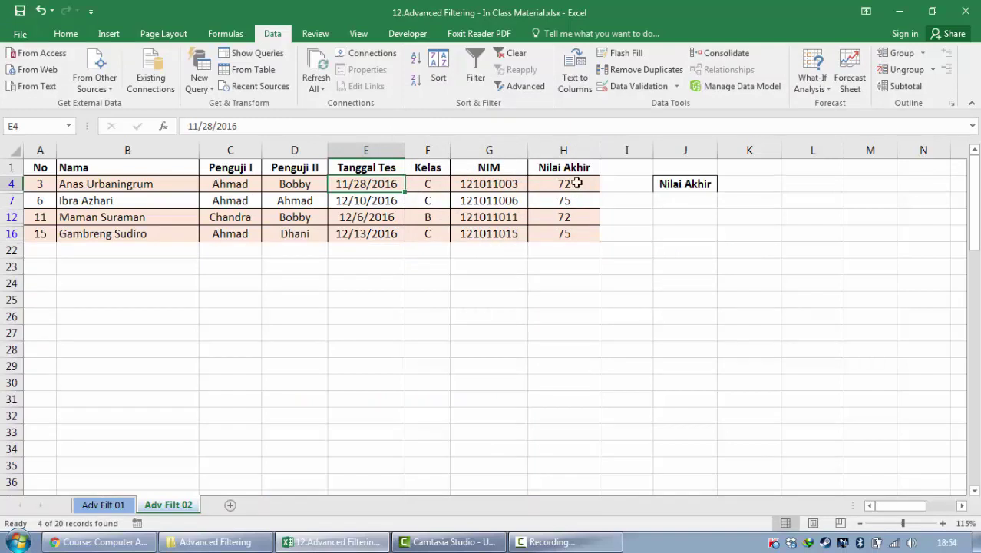
# Check the Nilai Akhir values in the filtered rows and clear the filter to restore the full exam table
pyautogui.moveTo(576, 183); pyautogui.dragTo(570, 231)
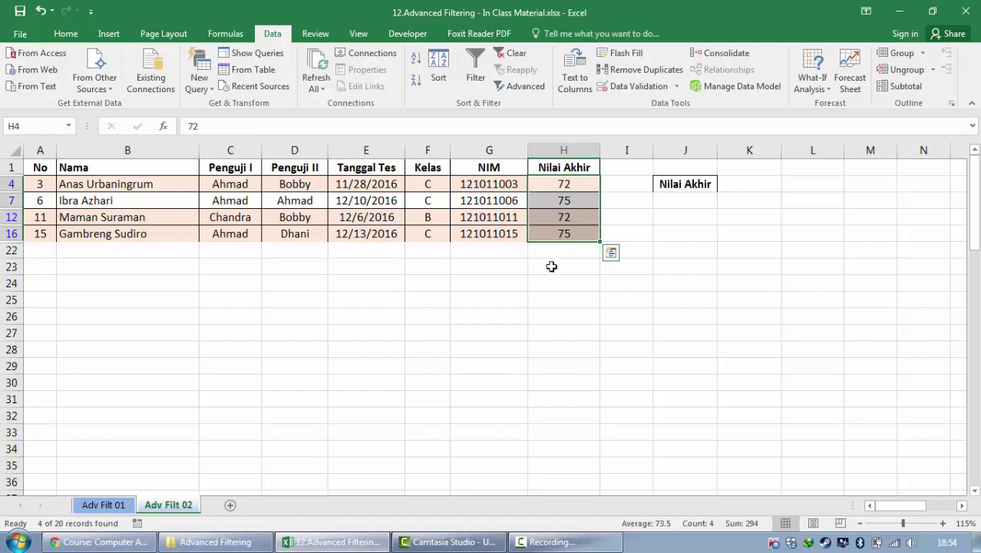
pyautogui.click(511, 52)
pyautogui.click(706, 234)
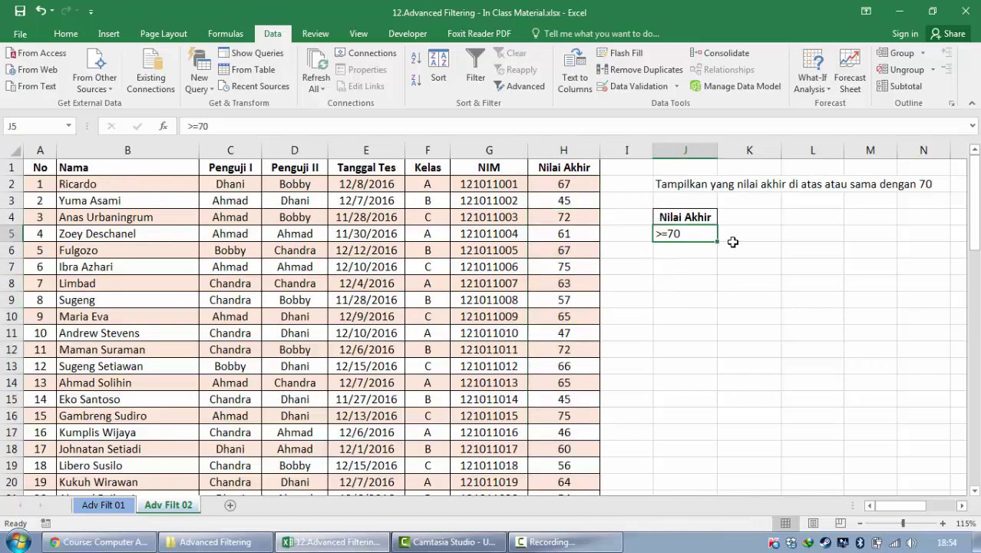
# Reword the task note in J2 to "Tampilkan yang nilai akhir di bawah 65"
pyautogui.click(682, 189)
pyautogui.press('F2')
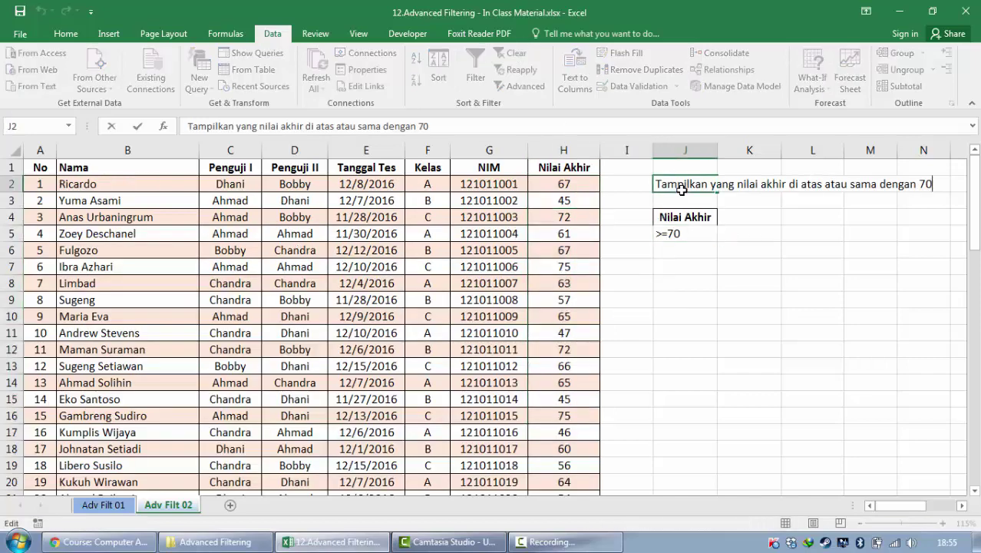
pyautogui.hotkey('ctrl', 'Left')
pyautogui.hotkey('ctrl', 'Left')
pyautogui.hotkey('ctrl', 'shift', 'Left')
pyautogui.write('bawah')
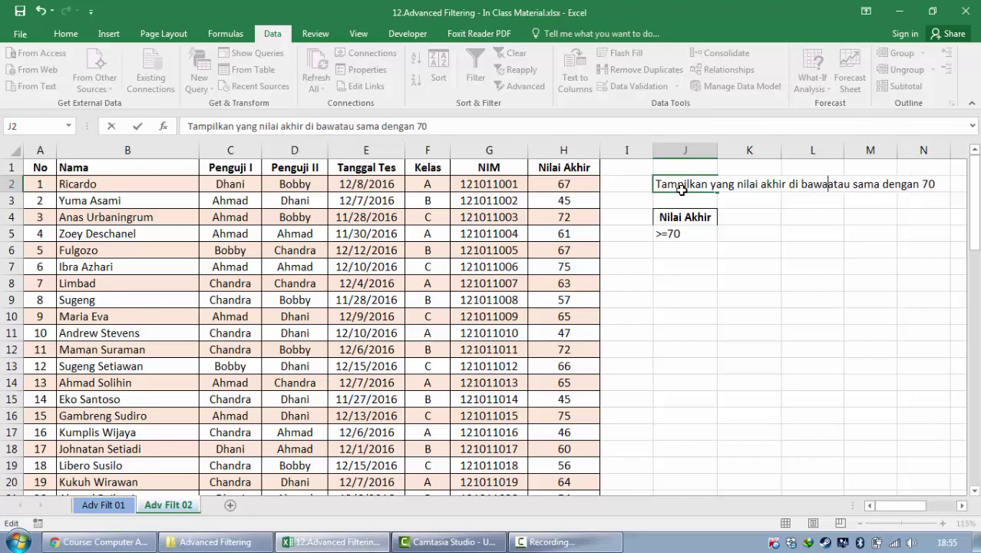
pyautogui.press('End')
pyautogui.hotkey('ctrl', 'shift', 'Left')
pyautogui.hotkey('ctrl', 'shift', 'Left')
pyautogui.hotkey('ctrl', 'shift', 'Left')
pyautogui.hotkey('ctrl', 'shift', 'Left')
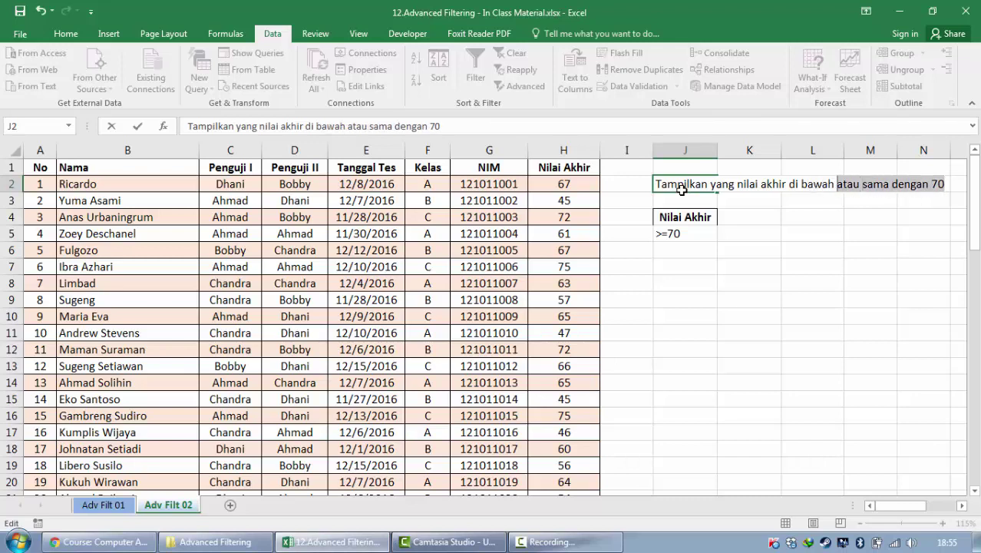
pyautogui.write('65')
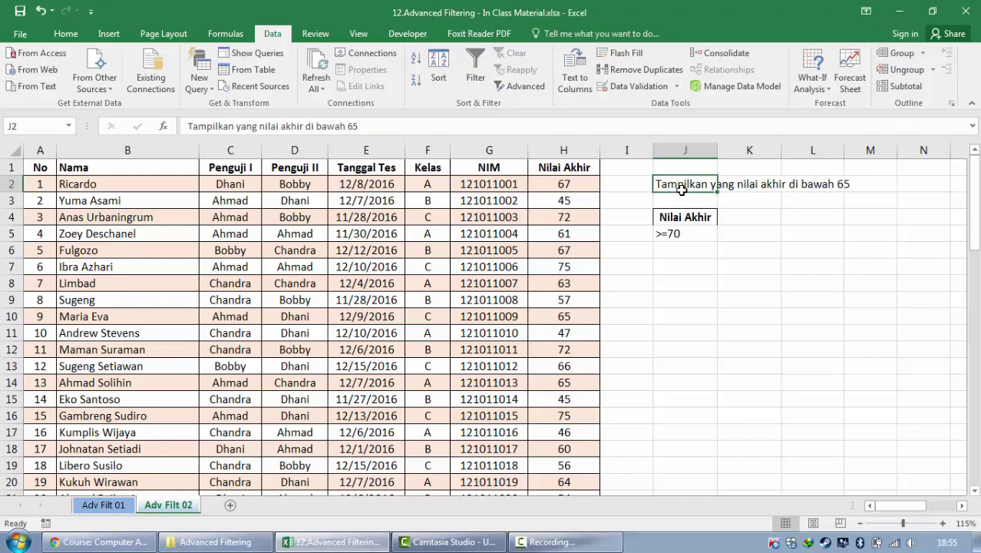
# Insert "atau sama dengan" before 65 in the J2 task note
pyautogui.write('atau sama')
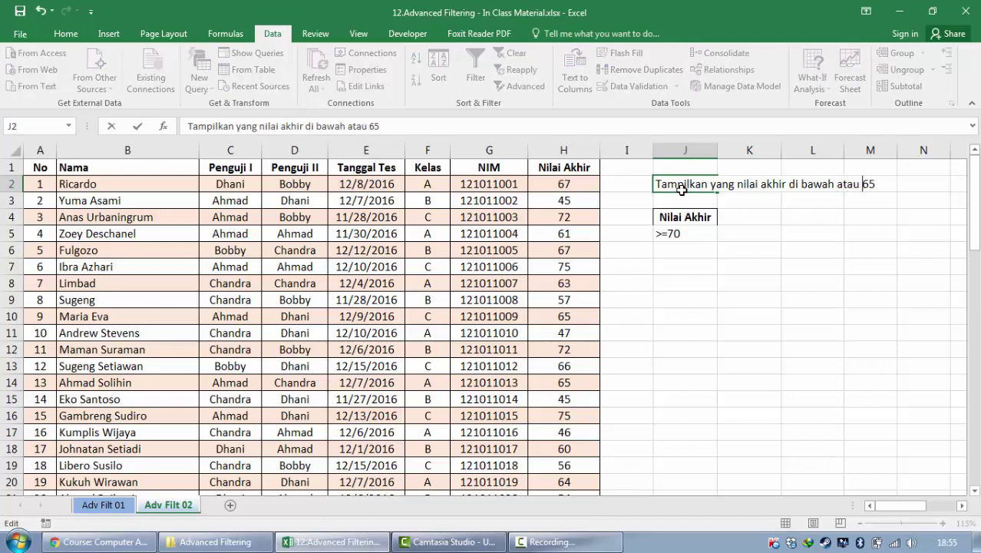
pyautogui.write(' dengan')
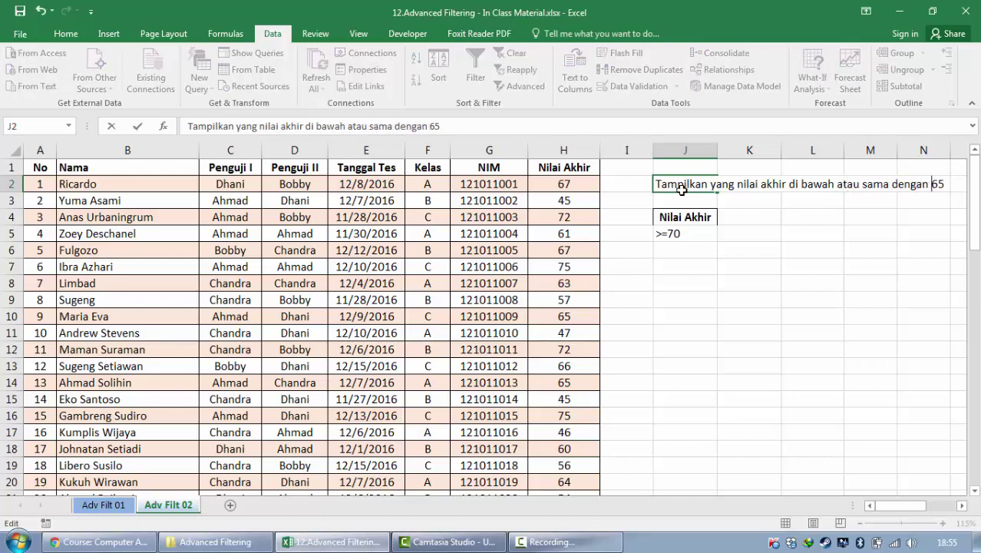
pyautogui.press('Return')
pyautogui.press('Return')
pyautogui.press('Return')
pyautogui.press('Up')
pyautogui.press('Up')
pyautogui.press('Up')
pyautogui.press('Up')
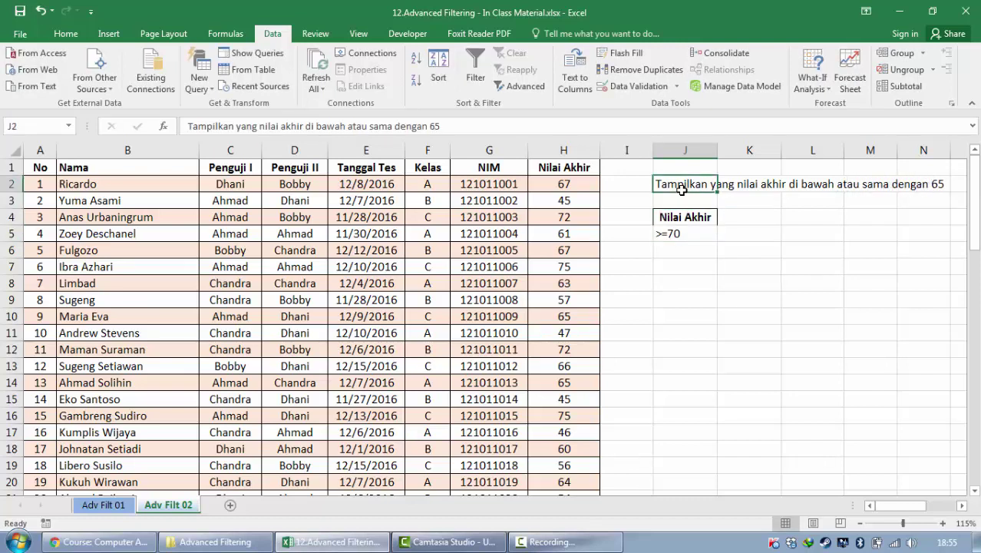
pyautogui.press('Left')
pyautogui.press('Left')
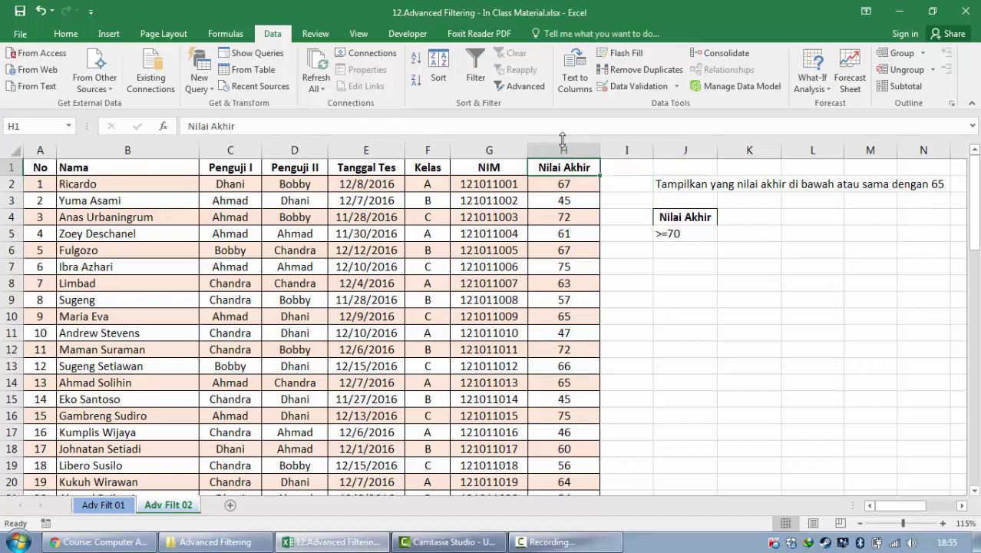
# Replace the Nilai Akhir criterion in J5 with <=65
pyautogui.click(668, 235)
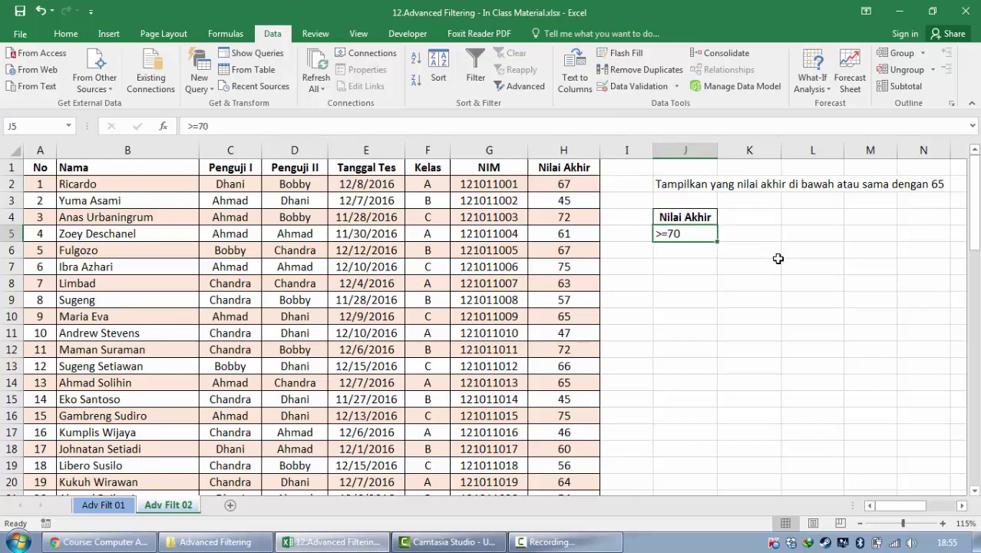
pyautogui.press('Delete')
pyautogui.write('<')
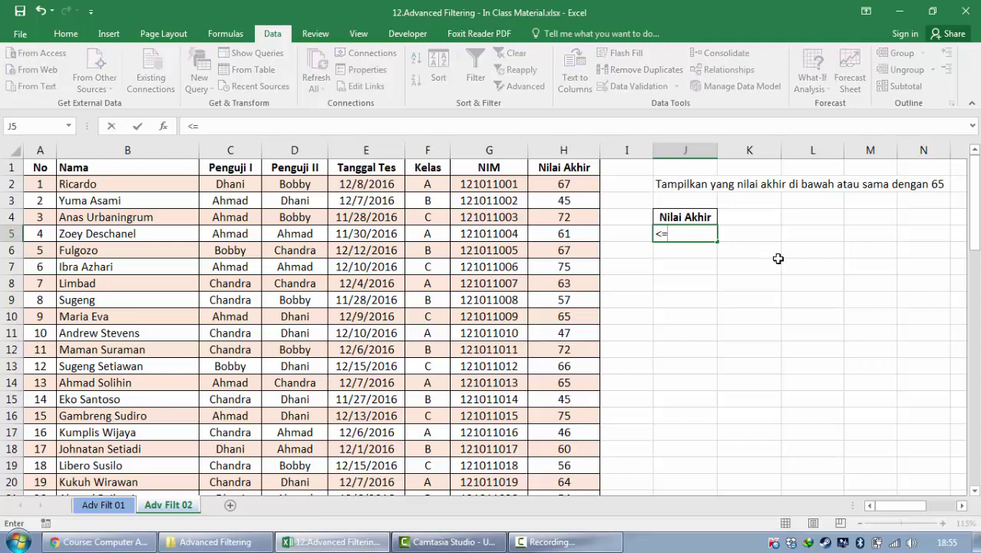
pyautogui.write('=65')
pyautogui.press('Return')
pyautogui.press('Left')
pyautogui.press('Left')
pyautogui.press('Left')
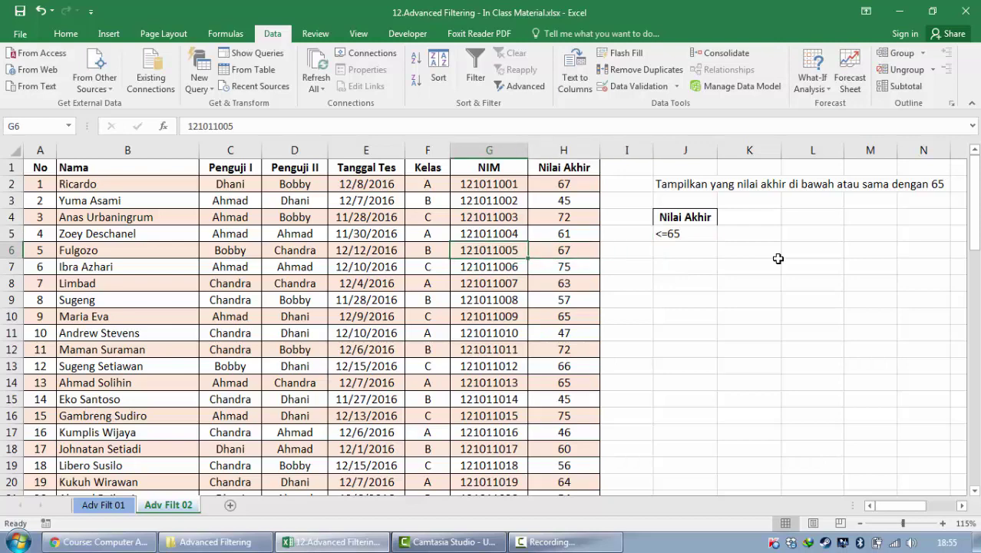
# Filter the exam table A1:H21 in place with Advanced Filter, using J4:J5 as the criteria range
pyautogui.click(474, 182)
pyautogui.click(513, 86)
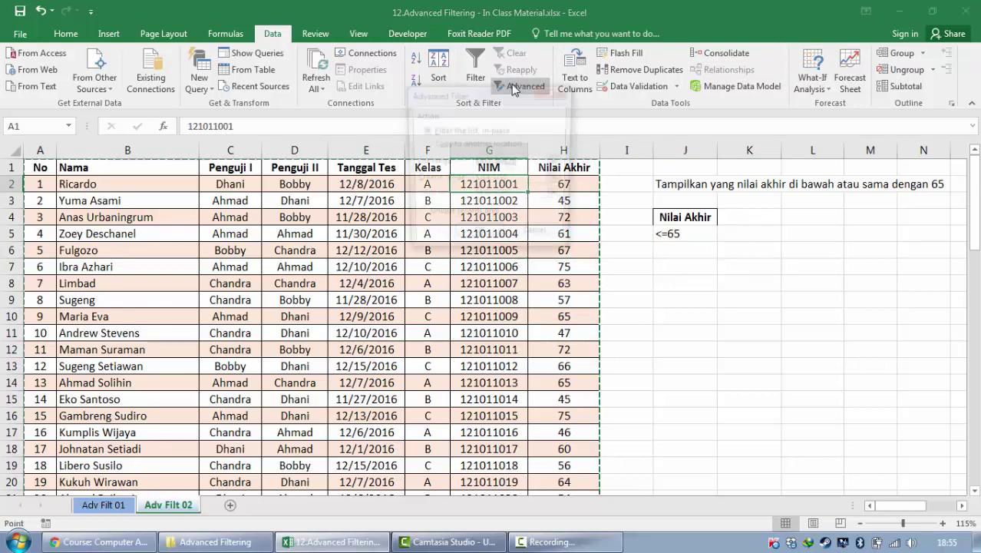
pyautogui.click(522, 179)
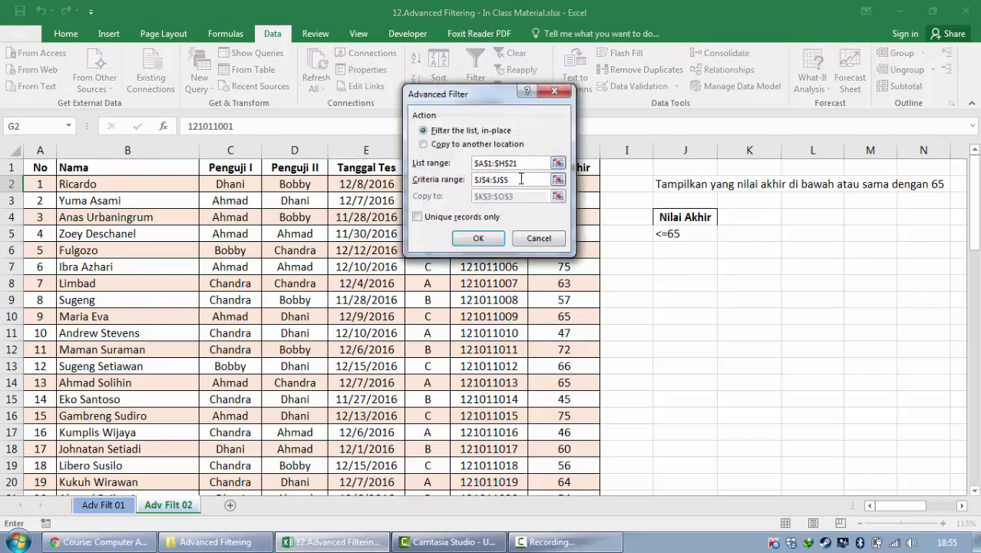
pyautogui.moveTo(522, 178); pyautogui.dragTo(465, 182)
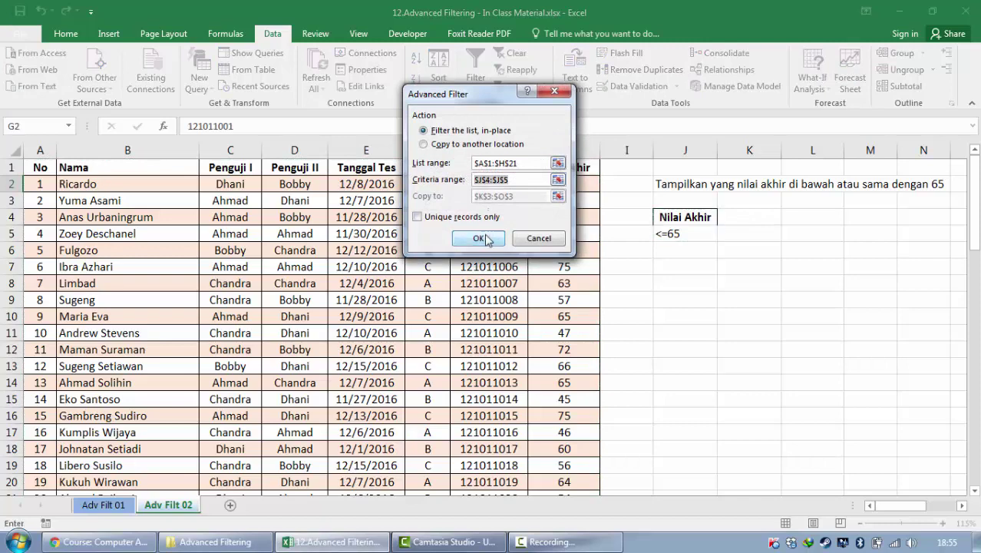
pyautogui.click(479, 238)
# Review the filtered Nilai Akhir scores against the <=65 criterion and clear the filter
pyautogui.moveTo(565, 184); pyautogui.dragTo(571, 384)
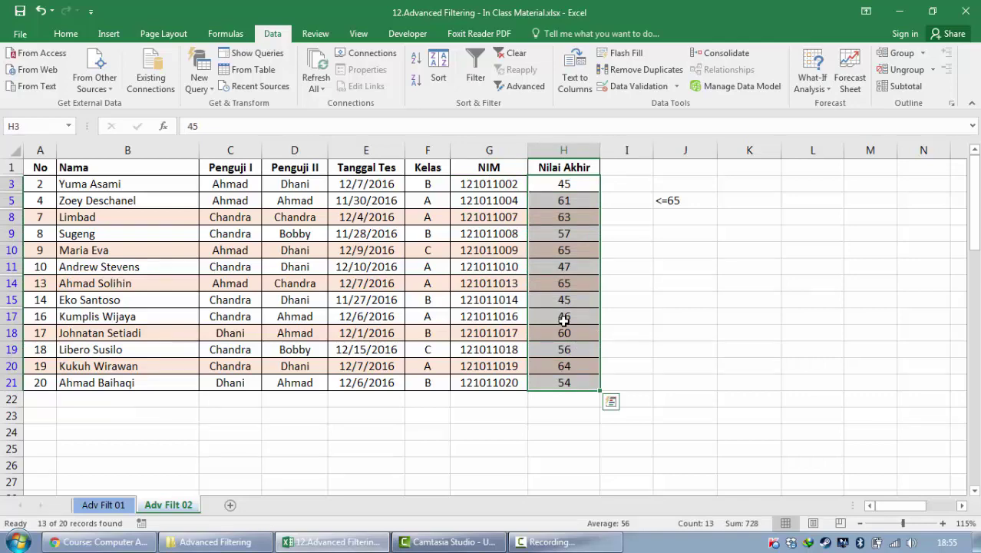
pyautogui.click(510, 53)
pyautogui.click(693, 234)
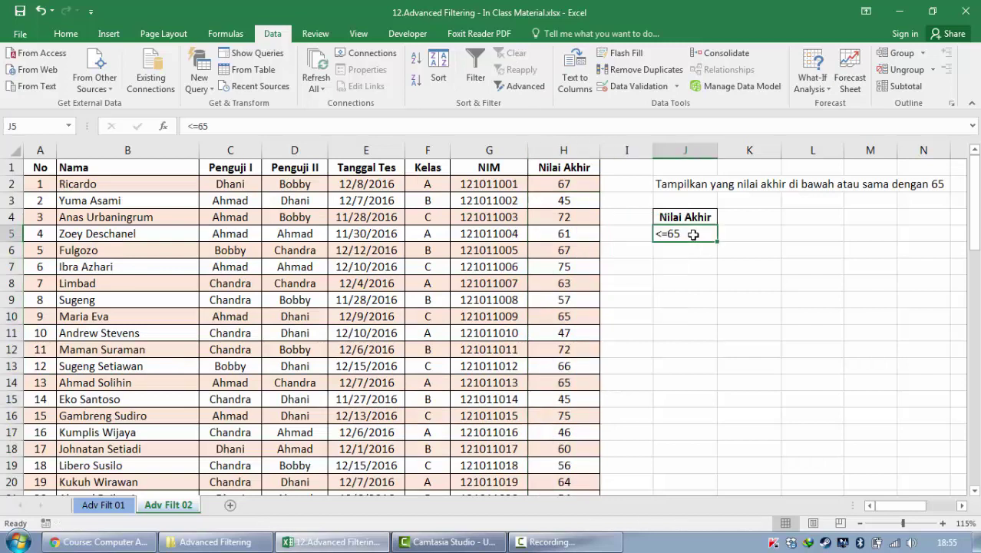
# Replace the J2 note with "tampilkan mahasiswa dengan nim lebih besar dari" plus the fourteenth student's NIM, and narrow column I
pyautogui.press('Up')
pyautogui.press('Up')
pyautogui.press('Up')
pyautogui.press('F2')
pyautogui.hotkey('ctrl', 'shift', 'Left')
pyautogui.hotkey('ctrl', 'shift', 'Left')
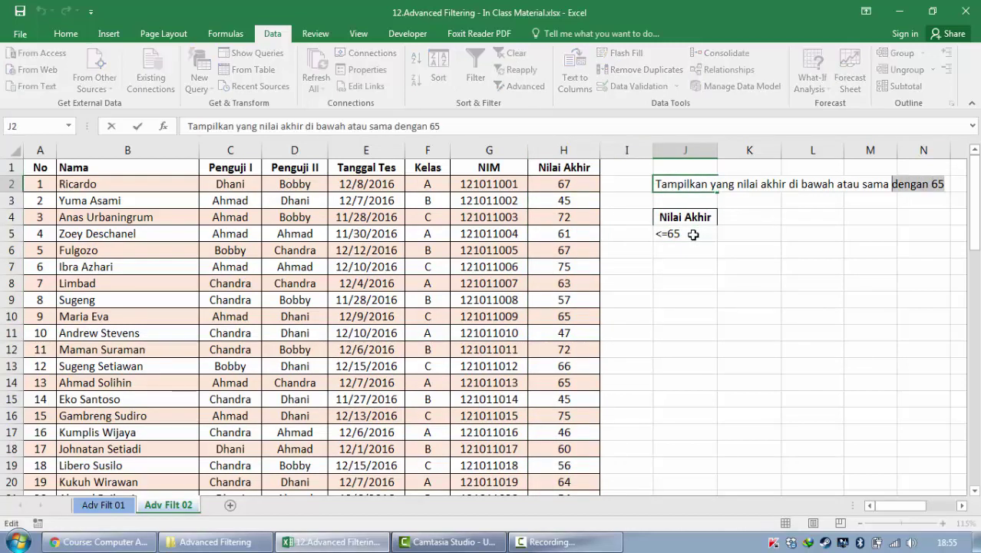
pyautogui.hotkey('ctrl', 'shift', 'Left')
pyautogui.hotkey('ctrl', 'shift', 'Left')
pyautogui.hotkey('ctrl', 'shift', 'Left')
pyautogui.hotkey('ctrl', 'shift', 'Left')
pyautogui.hotkey('ctrl', 'shift', 'Left')
pyautogui.hotkey('ctrl', 'shift', 'Left')
pyautogui.hotkey('ctrl', 'shift', 'Left')
pyautogui.hotkey('ctrl', 'shift', 'Left')
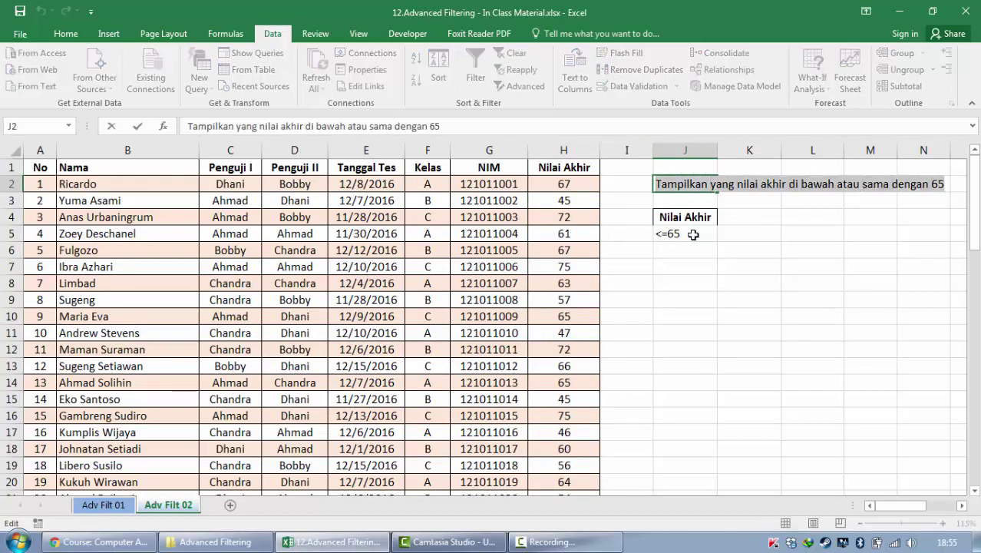
pyautogui.write('tampilkan mahasiswa')
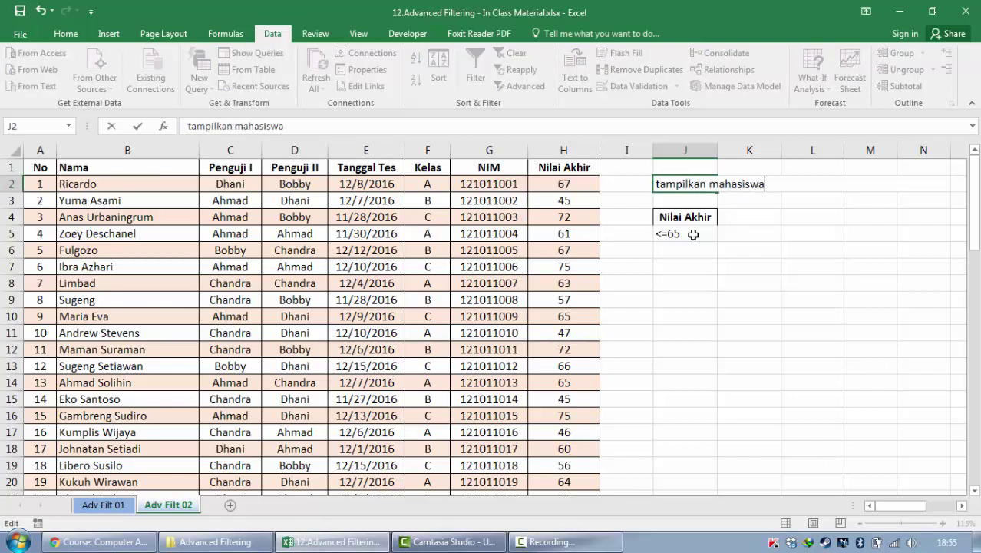
pyautogui.write(' dengan ni')
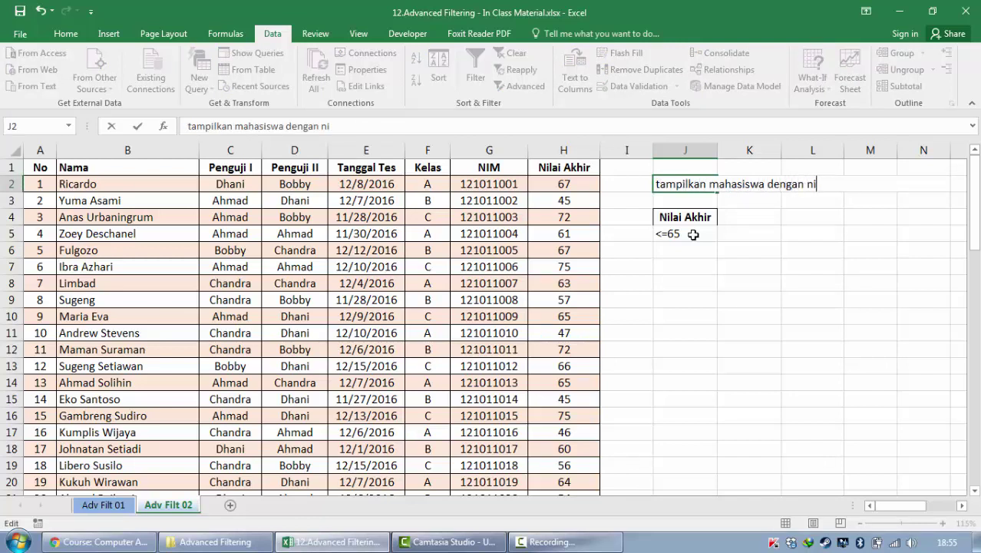
pyautogui.write('m lebih besar da')
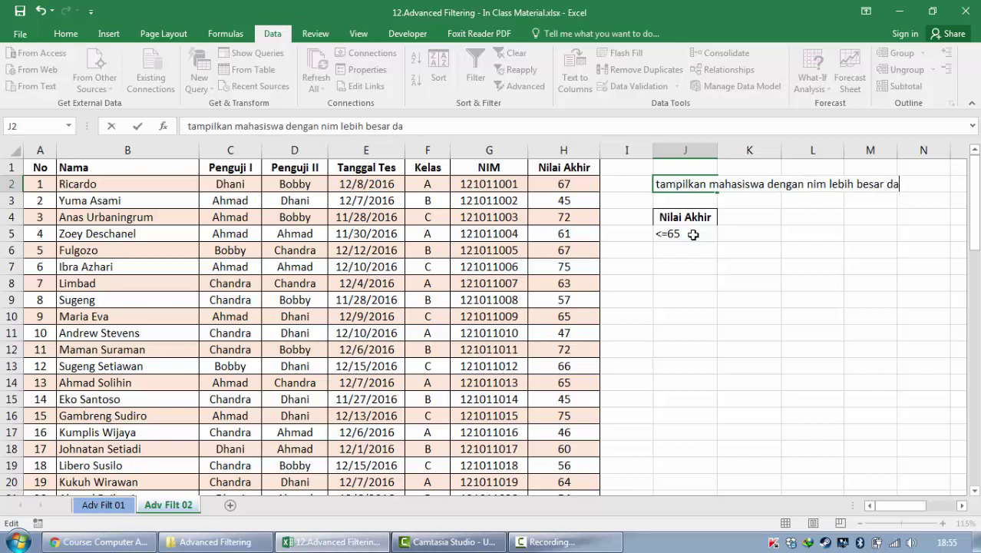
pyautogui.write('ri 121011014')
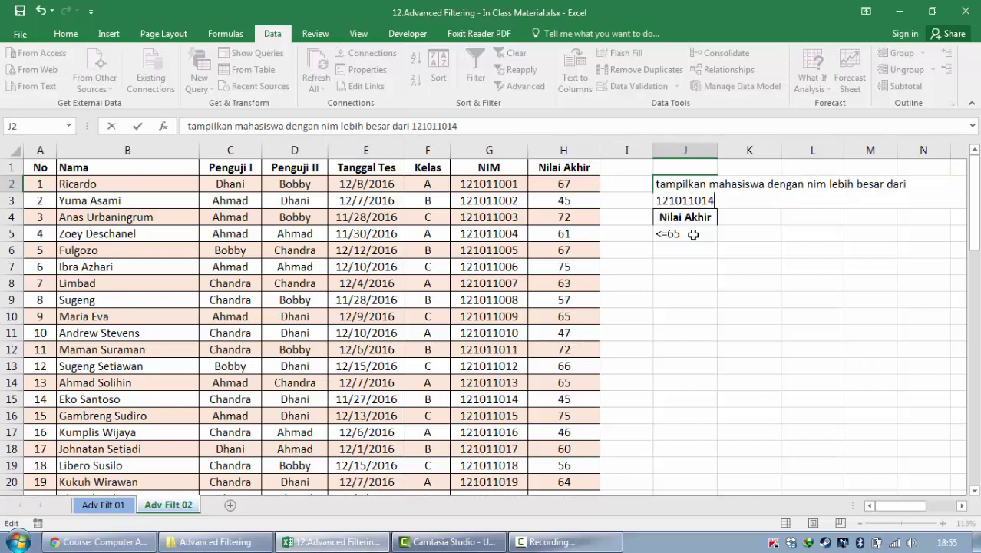
pyautogui.hotkey('ctrl', 'Return')
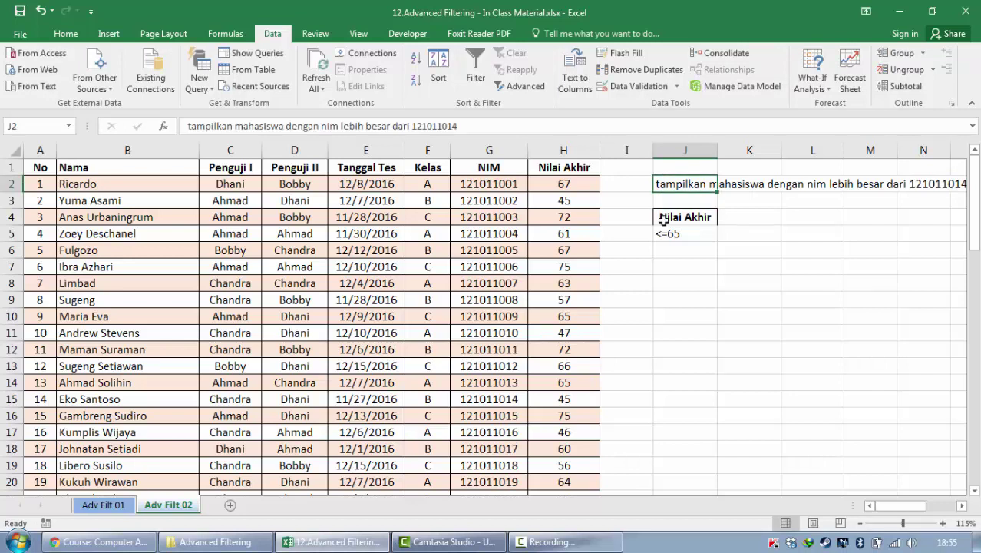
pyautogui.moveTo(653, 149); pyautogui.dragTo(631, 149)
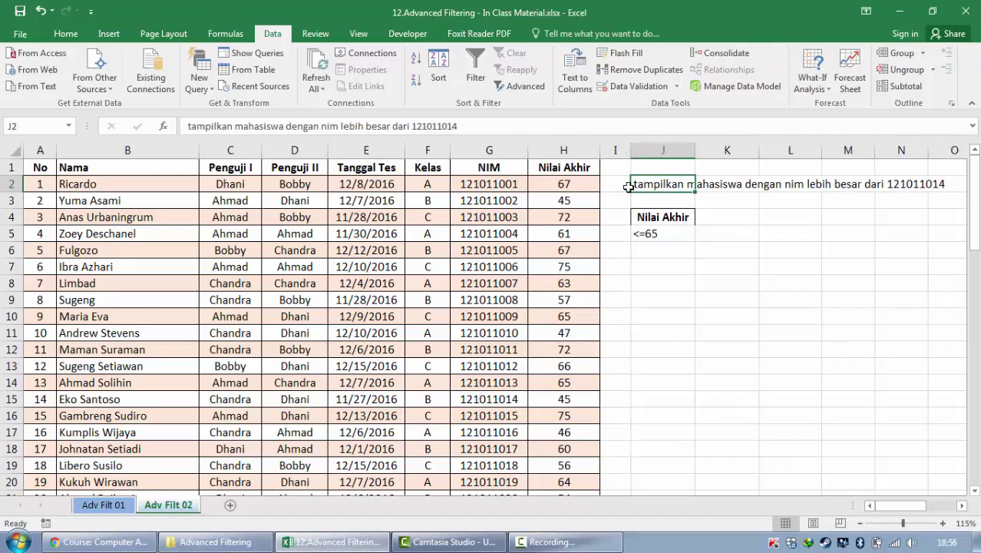
# Copy the NIM header from G1 over the criteria header in J4
pyautogui.click(494, 168)
pyautogui.hotkey('ctrl', 'c')
pyautogui.click(653, 218)
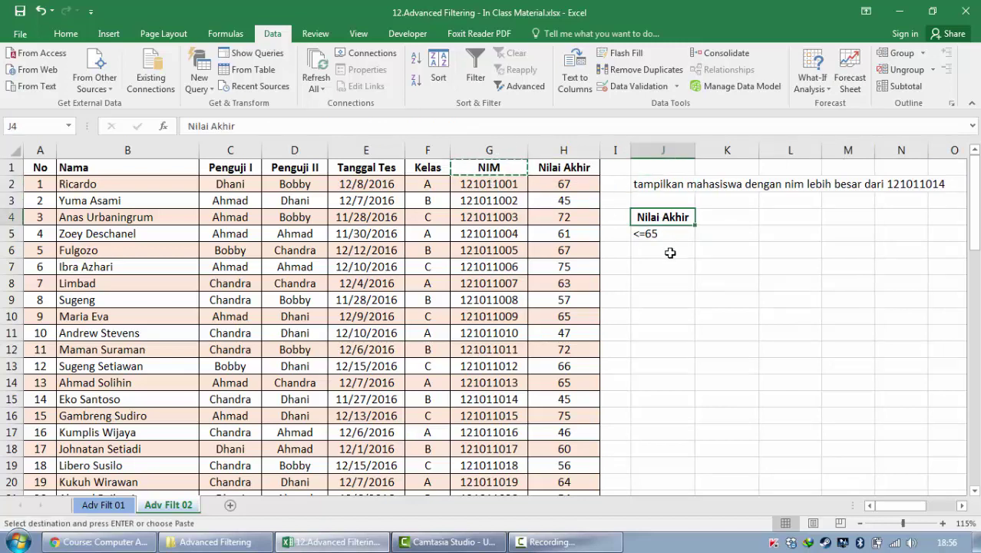
pyautogui.hotkey('ctrl', 'v')
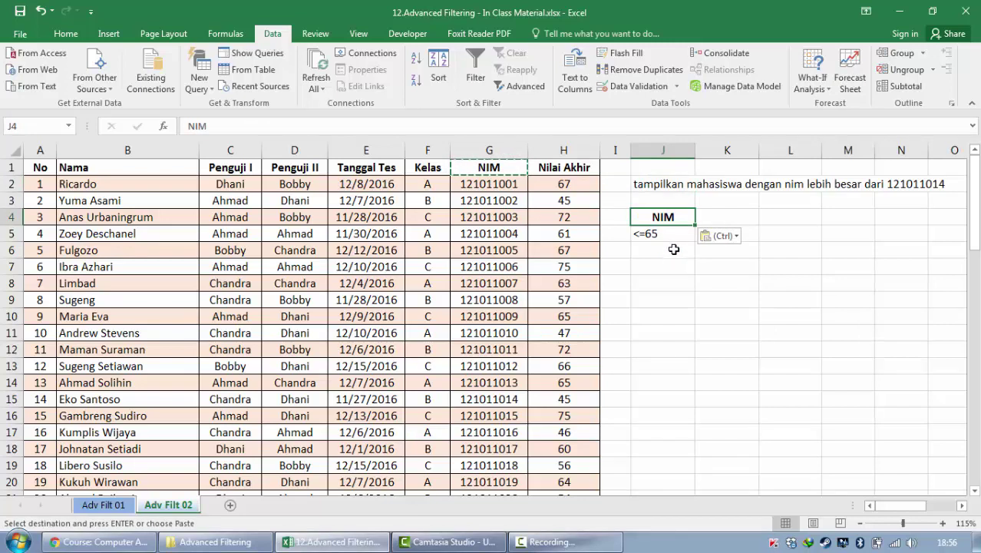
# Set the criterion in J5 to >= followed by the student number given in the J2 note
pyautogui.click(674, 235)
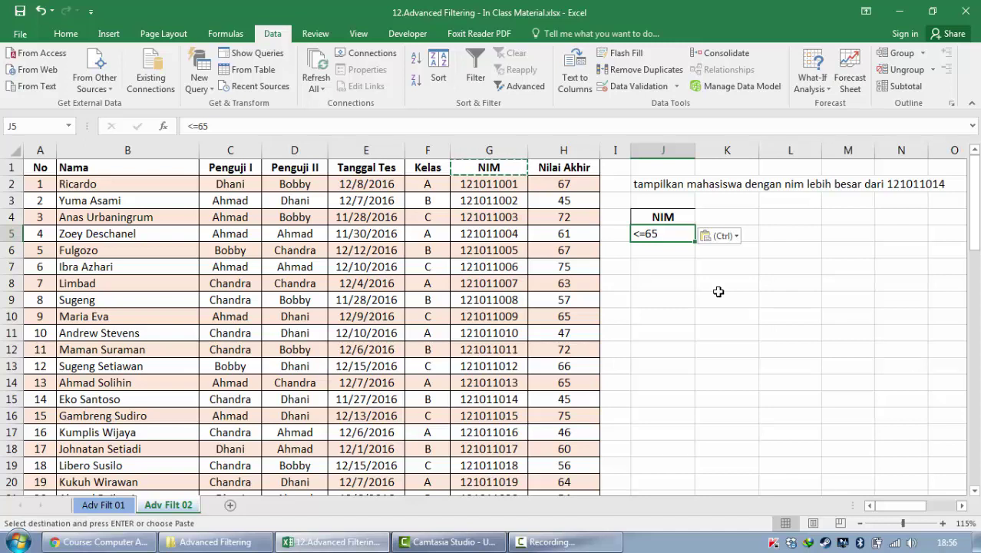
pyautogui.write('>')
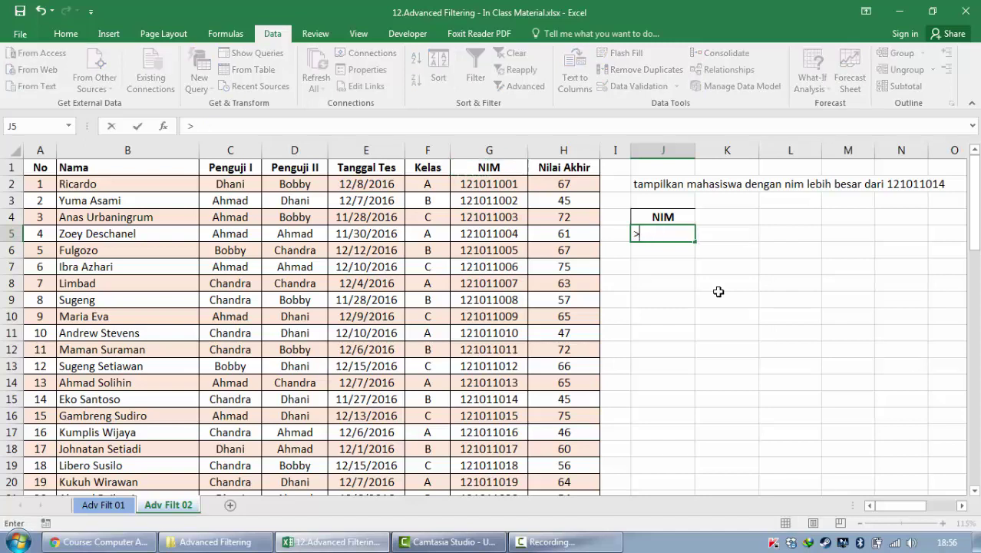
pyautogui.write('=121011014')
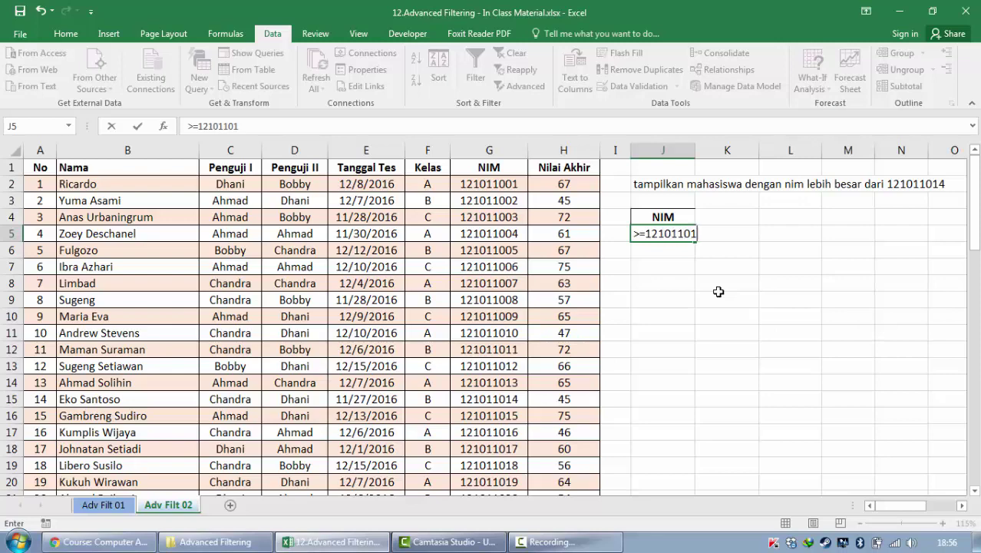
pyautogui.press('Return')
pyautogui.press('Left')
pyautogui.press('Left')
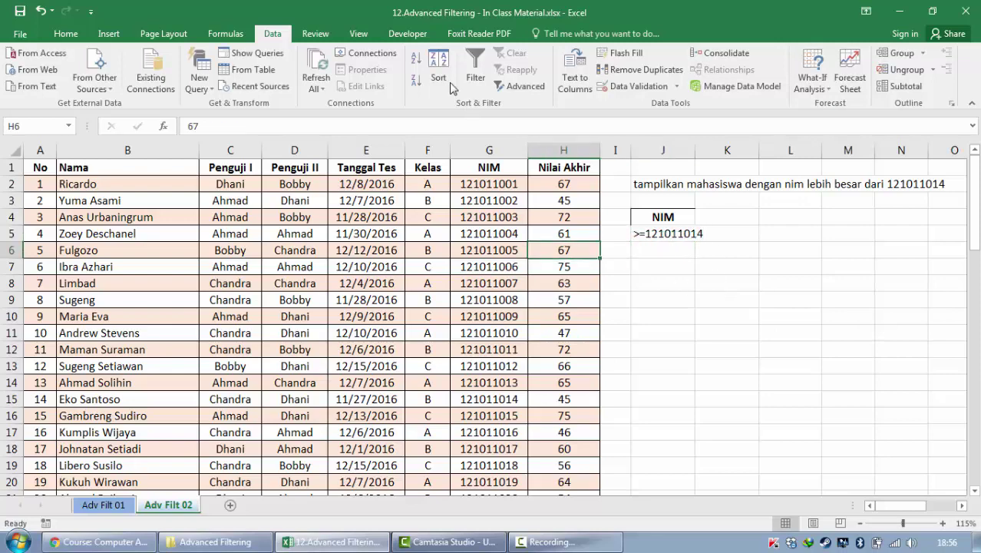
# Apply an in-place Advanced Filter to A1:H21 with the NIM criterion in J4:J5
pyautogui.click(526, 85)
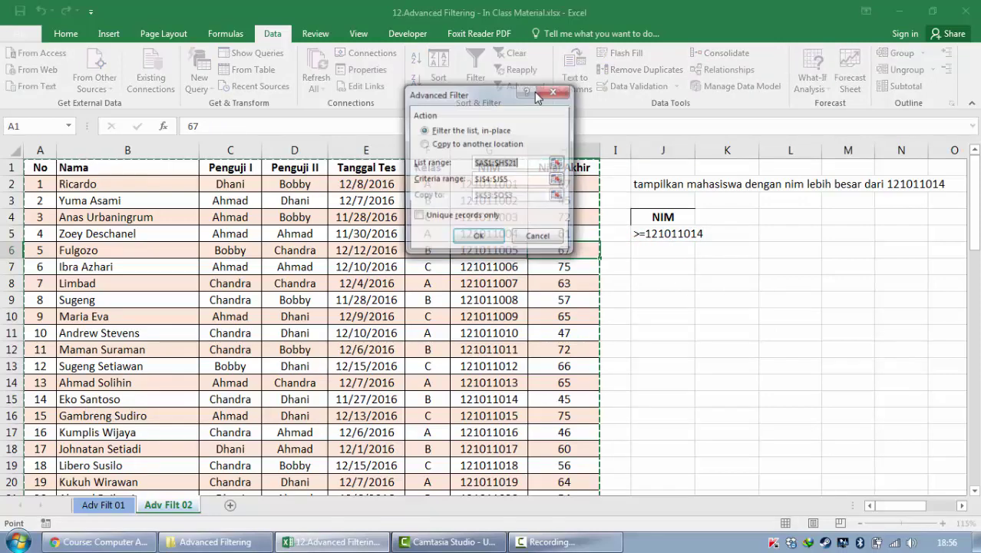
pyautogui.click(514, 181)
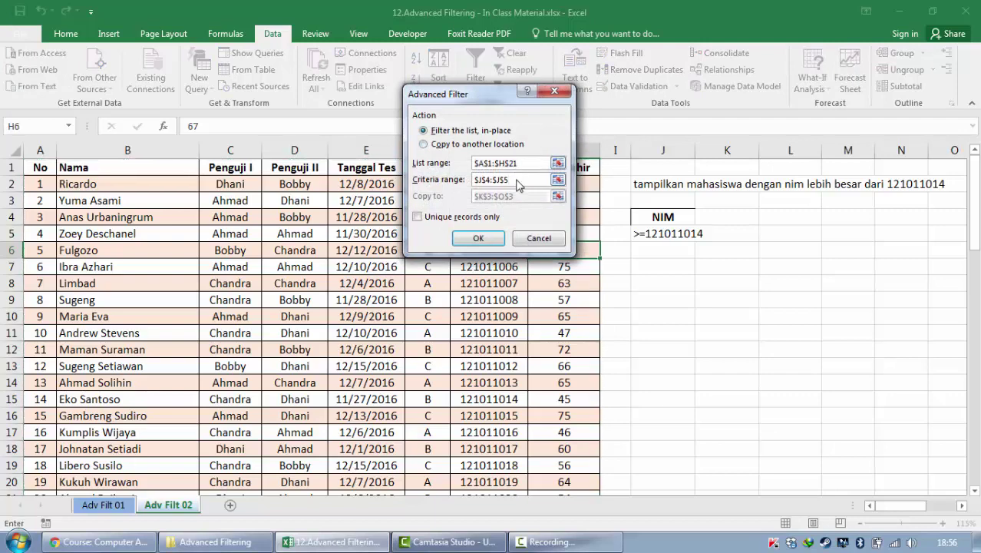
pyautogui.click(477, 238)
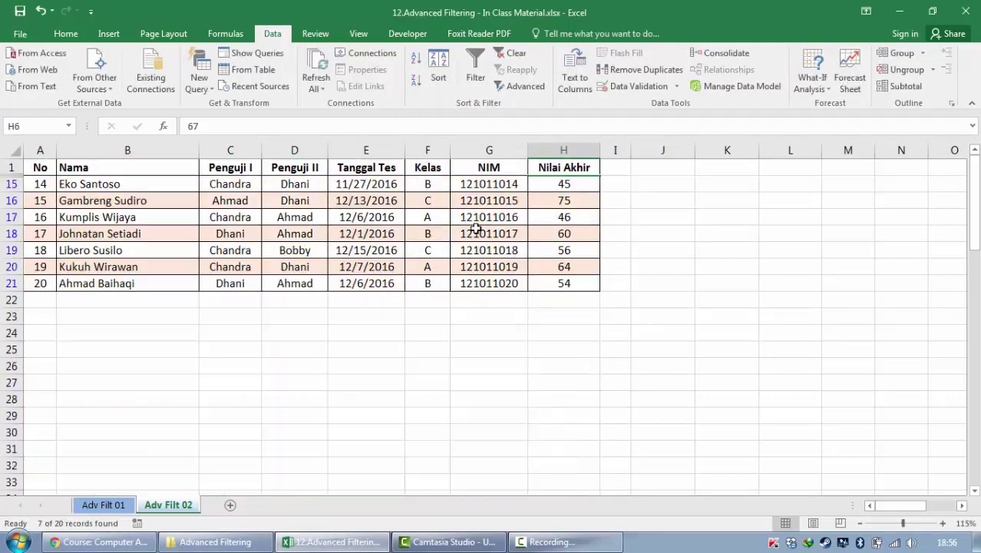
# Clear the advanced filter from the exam table and delete the NIM header and criterion in J4:J5
pyautogui.click(484, 215)
pyautogui.moveTo(486, 184); pyautogui.dragTo(490, 280)
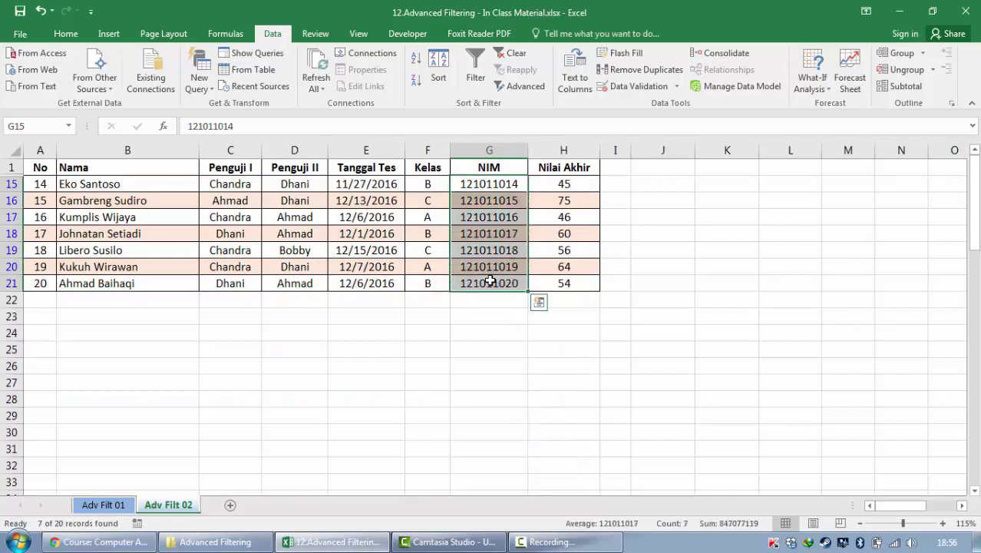
pyautogui.click(489, 235)
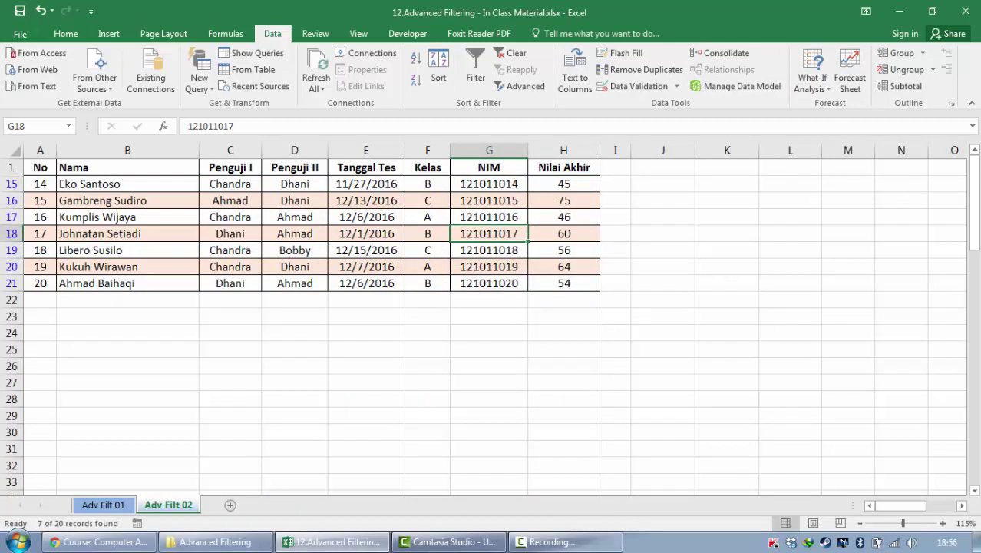
pyautogui.click(511, 53)
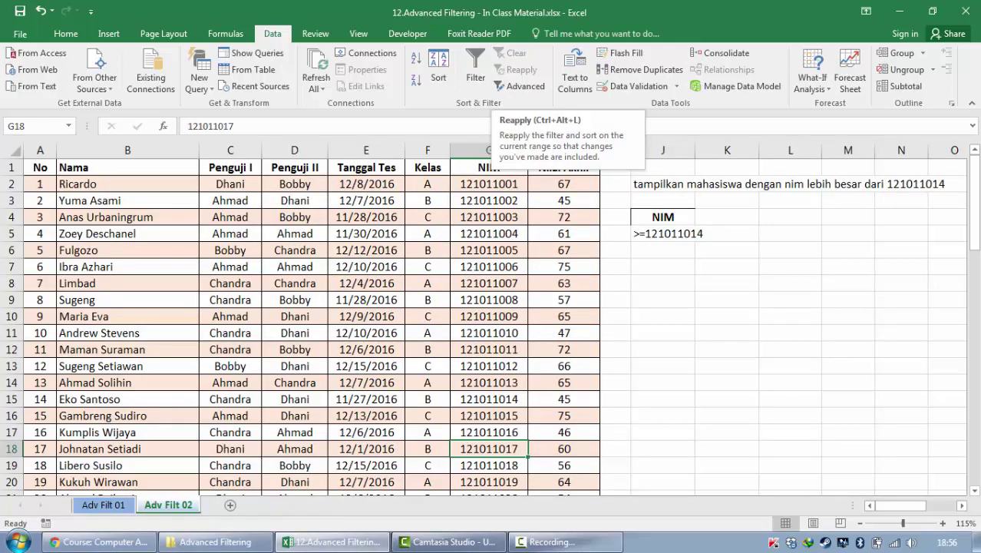
pyautogui.moveTo(662, 218); pyautogui.dragTo(663, 251)
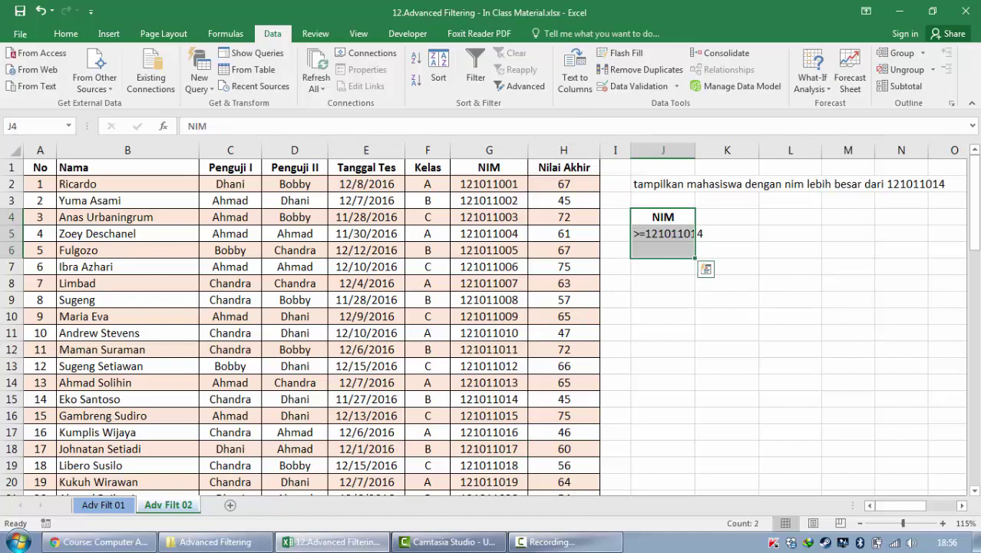
pyautogui.press('Delete')
# Change the J2 note to read "tampilkan mahasiswa dengan nilai antara 65 s.d. 70"
pyautogui.click(688, 184)
pyautogui.press('F2')
pyautogui.hotkey('ctrl', 'shift', 'Left')
pyautogui.hotkey('ctrl', 'shift', 'Left')
pyautogui.hotkey('ctrl', 'shift', 'Left')
pyautogui.hotkey('ctrl', 'shift', 'Left')
pyautogui.hotkey('ctrl', 'shift', 'Left')
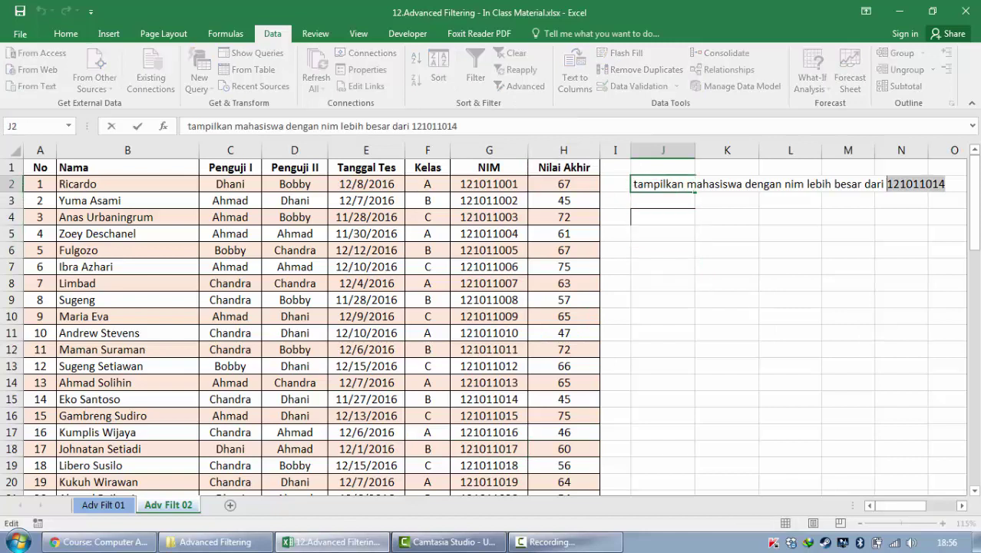
pyautogui.write('nilai antara ')
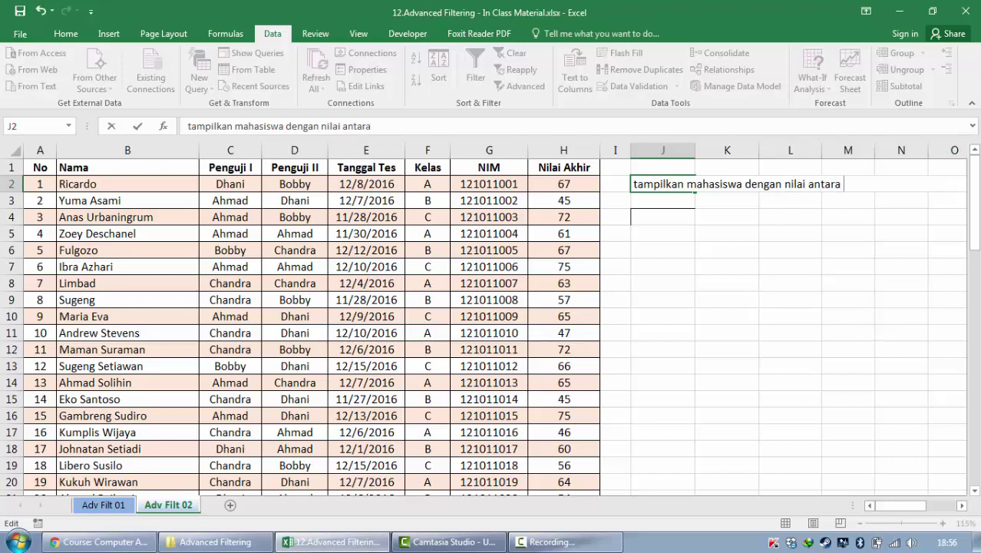
pyautogui.write('65 s.d. 70')
pyautogui.press('Return')
pyautogui.press('Return')
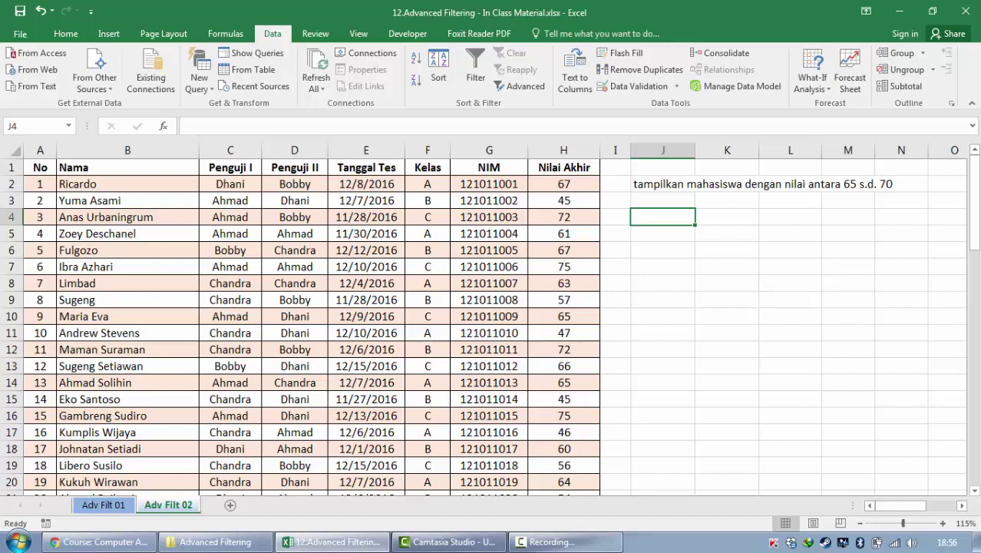
# Copy the Nilai Akhir header from H1 into J4 as the criteria header
pyautogui.click(564, 168)
pyautogui.hotkey('ctrl', 'c')
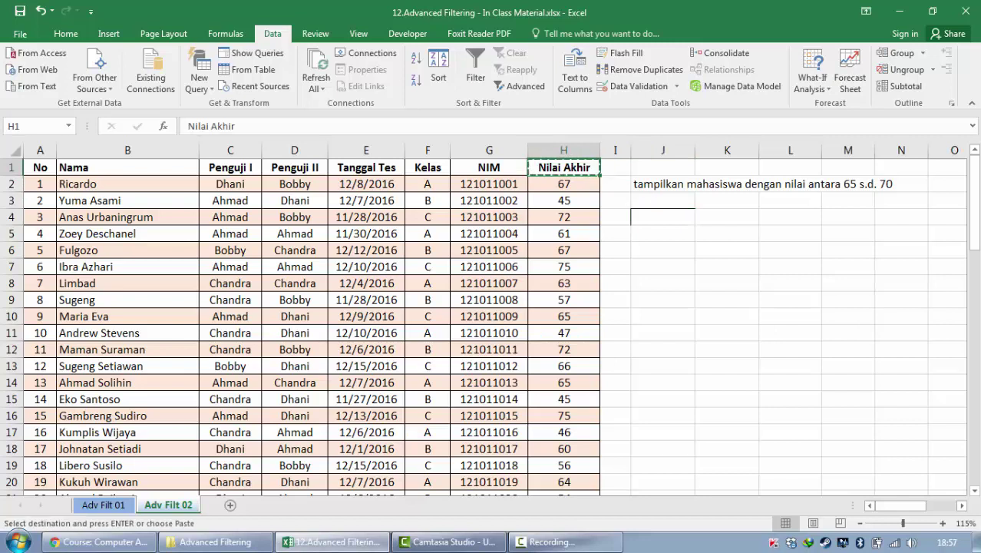
pyautogui.click(662, 217)
pyautogui.hotkey('ctrl', 'v')
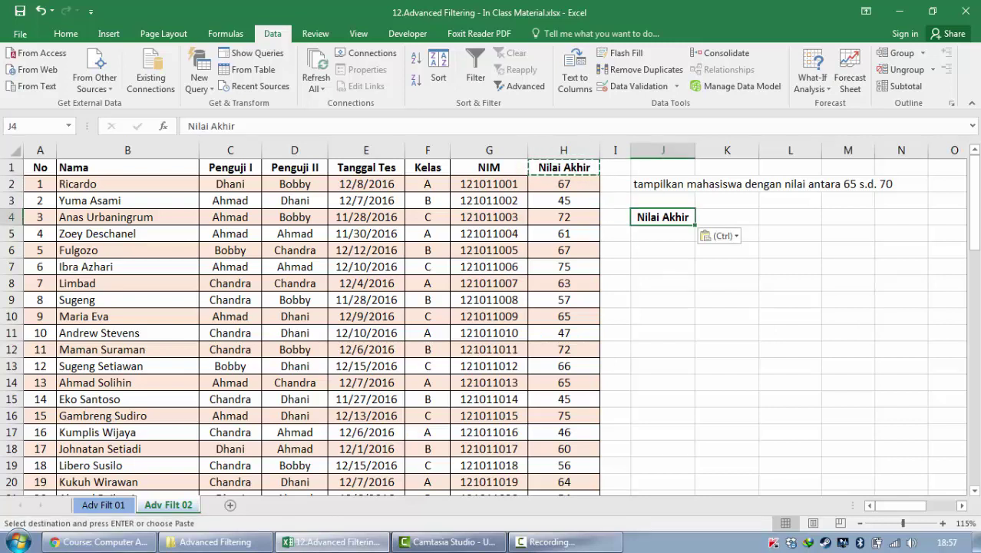
# Enter the lower-limit criterion >=65 in J5, following the score range in the J2 note
pyautogui.click(663, 234)
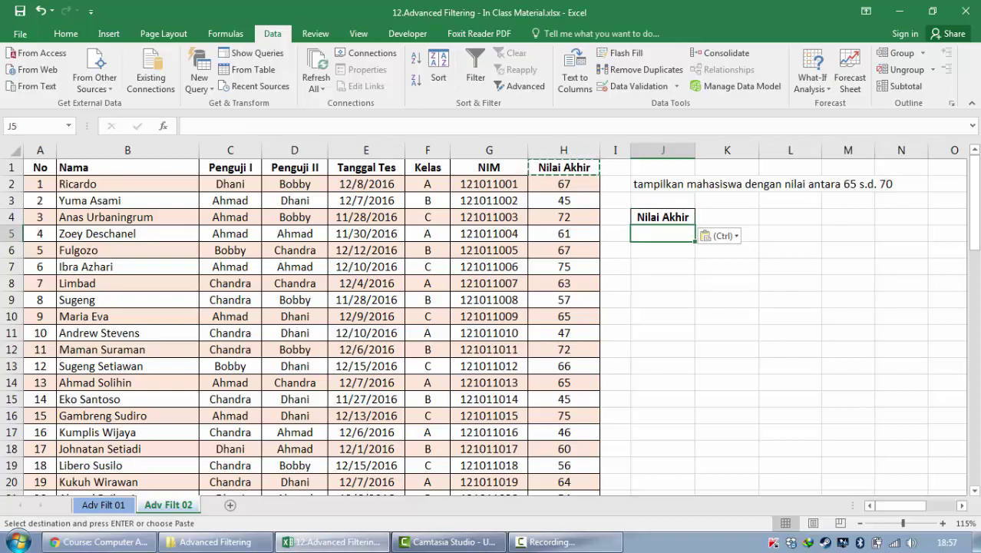
pyautogui.click(662, 184)
pyautogui.press('F2')
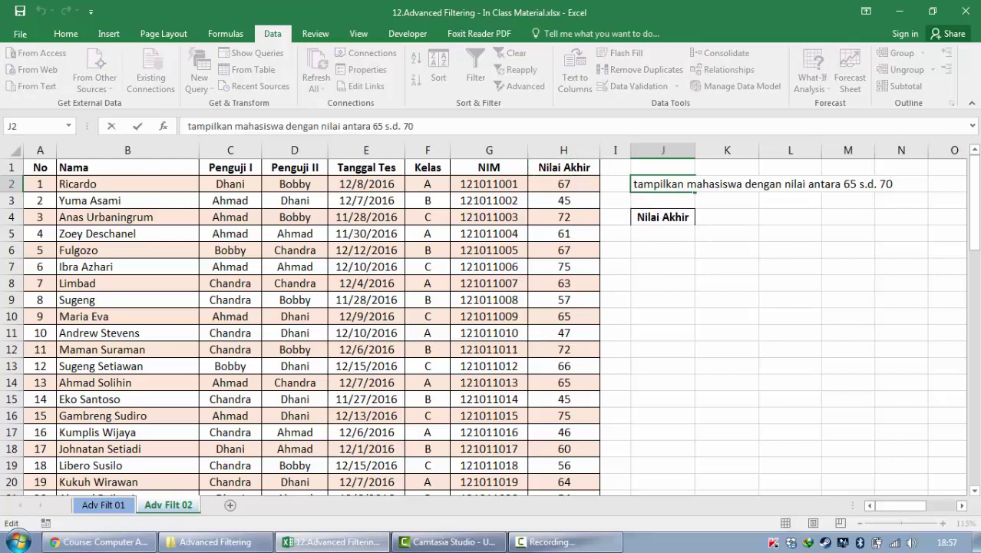
pyautogui.moveTo(844, 184); pyautogui.dragTo(893, 184)
pyautogui.click(892, 184)
pyautogui.click(663, 349)
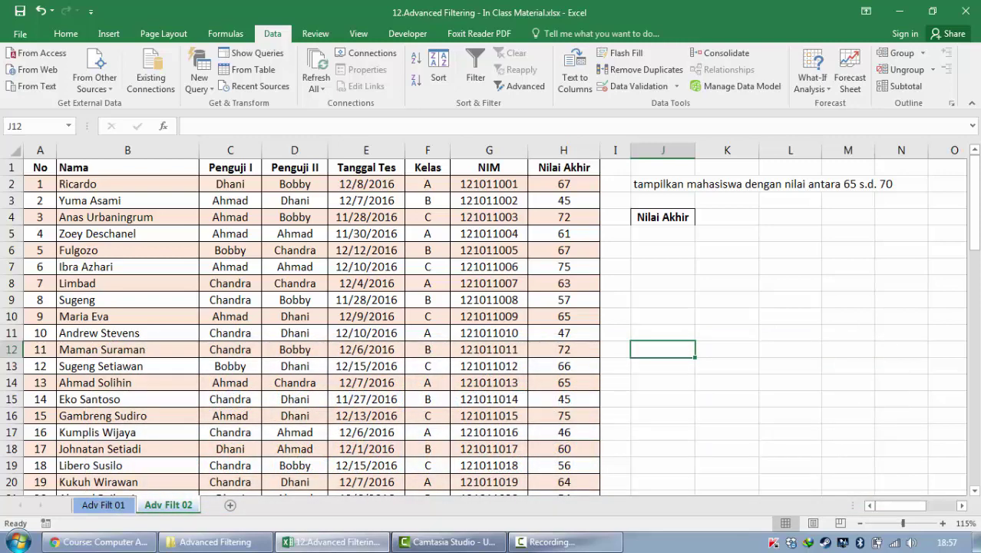
pyautogui.press('Up')
pyautogui.press('Up')
pyautogui.press('Up')
pyautogui.press('Up')
pyautogui.press('Up')
pyautogui.press('Up')
pyautogui.press('Up')
pyautogui.press('Up')
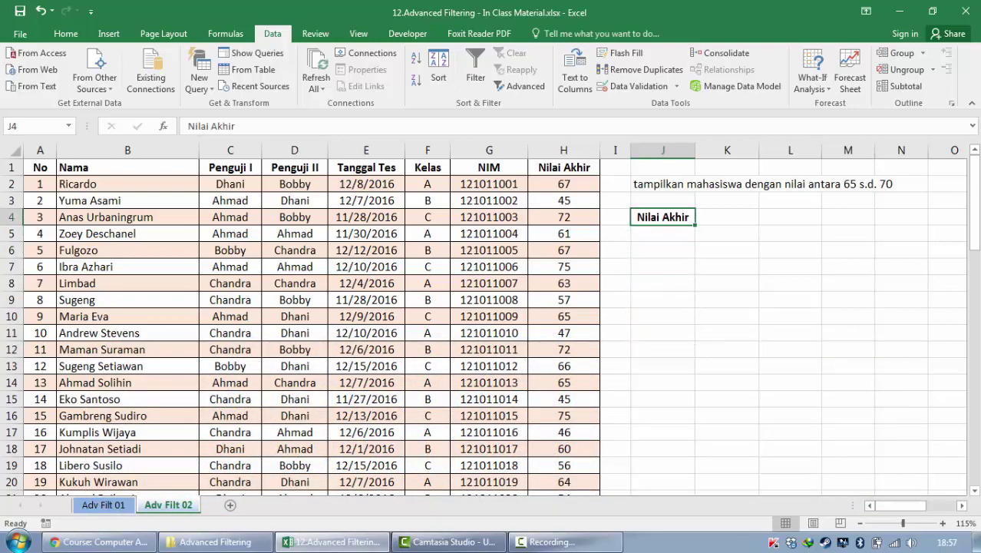
pyautogui.press('Down')
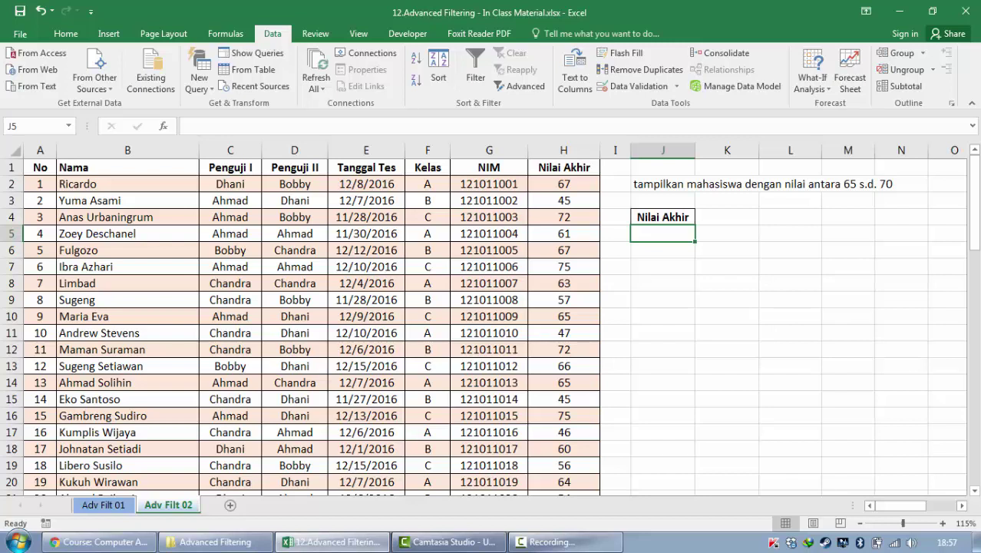
pyautogui.write('>=')
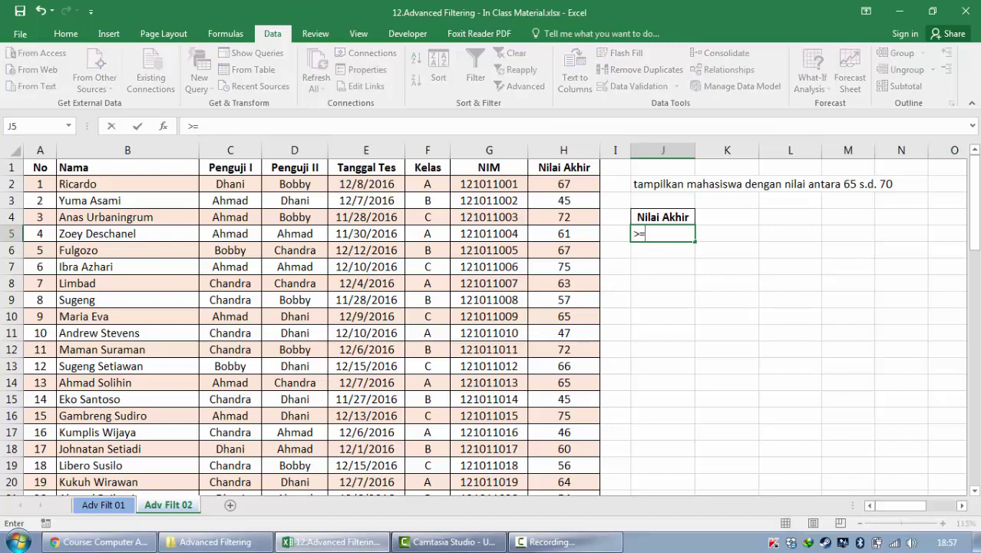
pyautogui.write('65')
pyautogui.press('Return')
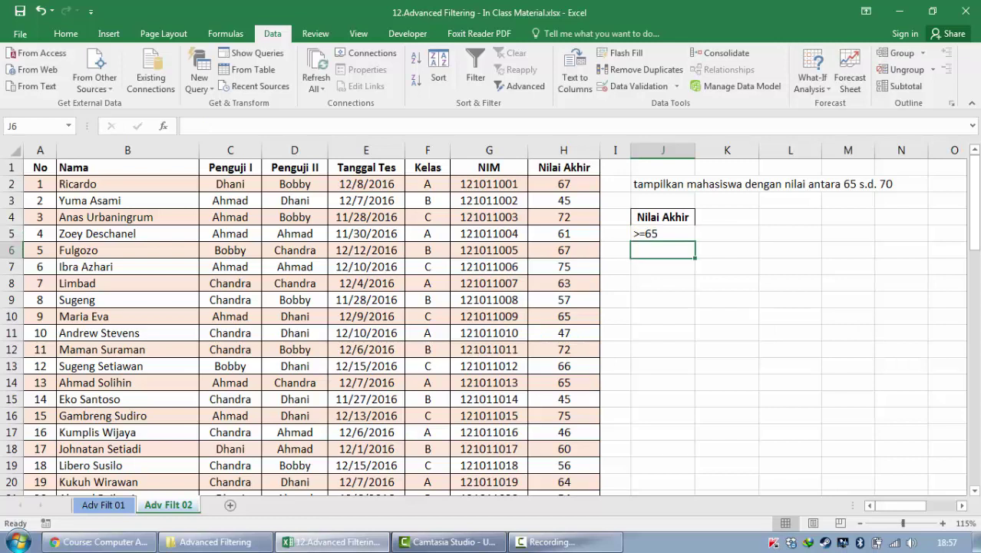
# Enter the upper-limit criterion <=70 in K5, on the same row as the lower limit
pyautogui.press('Up')
pyautogui.press('Up')
pyautogui.press('Down')
pyautogui.press('Right')
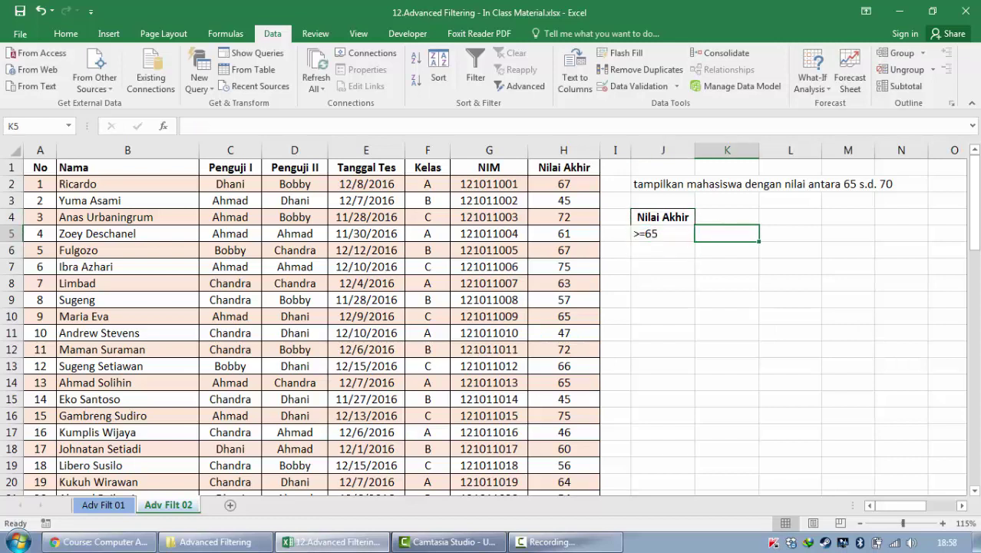
pyautogui.write('<=')
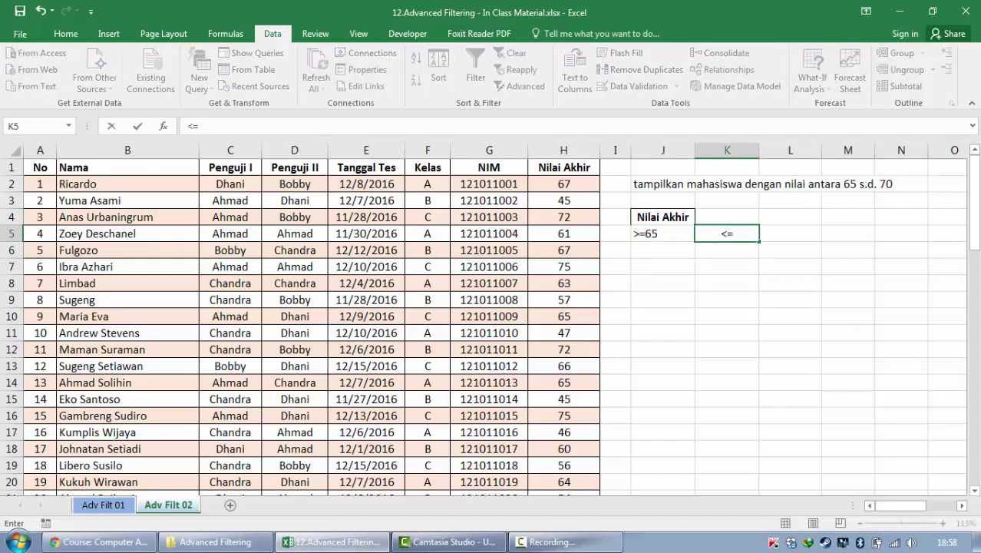
pyautogui.write('70')
pyautogui.press('Return')
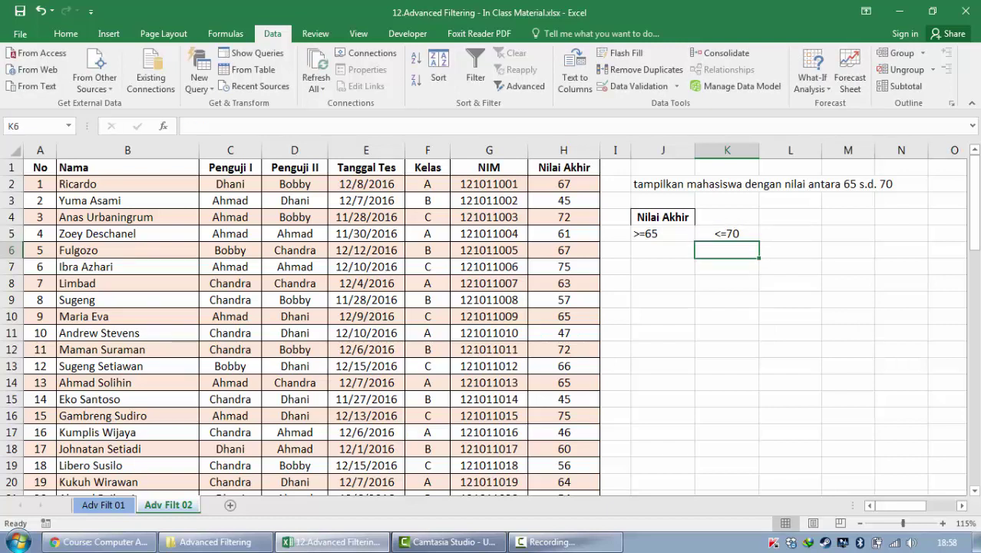
# Copy the Nilai Akhir header from J4 into K4 above the upper-limit criterion
pyautogui.press('Up')
pyautogui.press('Up')
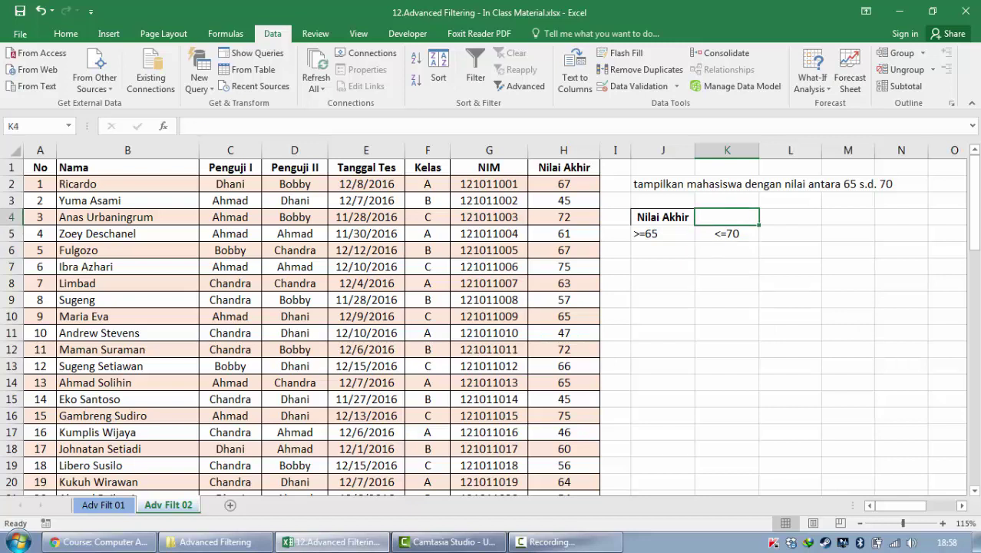
pyautogui.press('Left')
pyautogui.hotkey('ctrl', 'c')
pyautogui.press('Right')
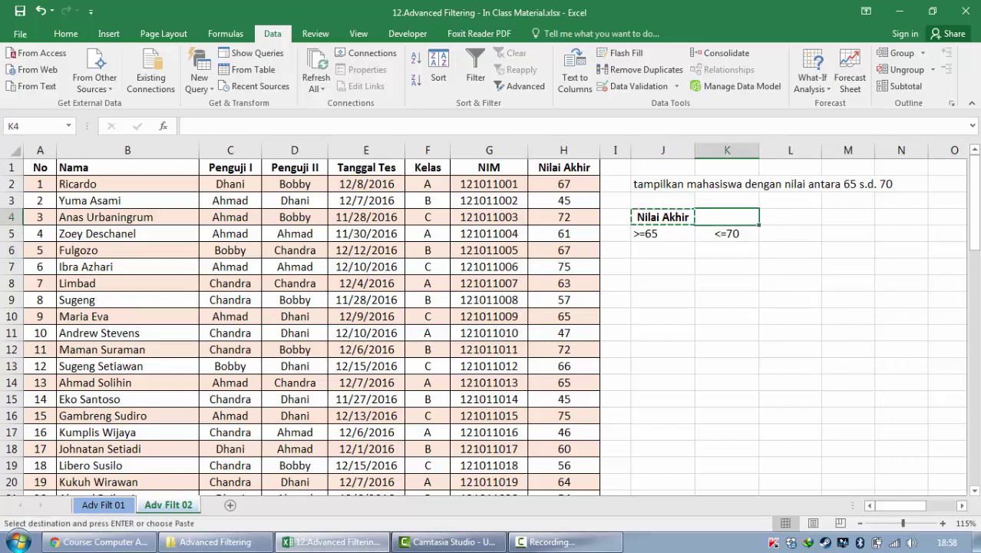
pyautogui.hotkey('ctrl', 'v')
pyautogui.press('Down')
pyautogui.press('Down')
pyautogui.press('Down')
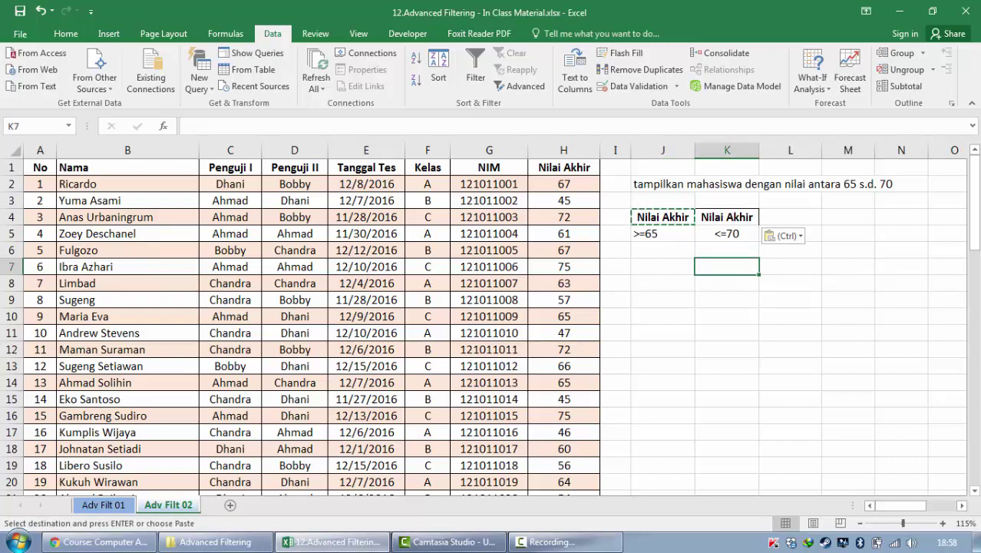
pyautogui.press('Left')
pyautogui.press('Up')
pyautogui.press('Up')
pyautogui.press('Up')
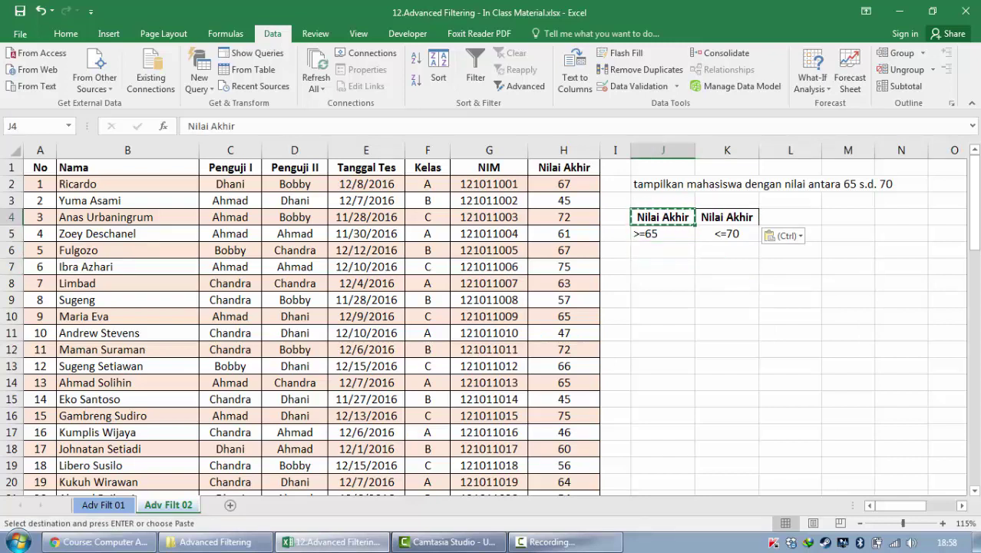
pyautogui.press('Escape')
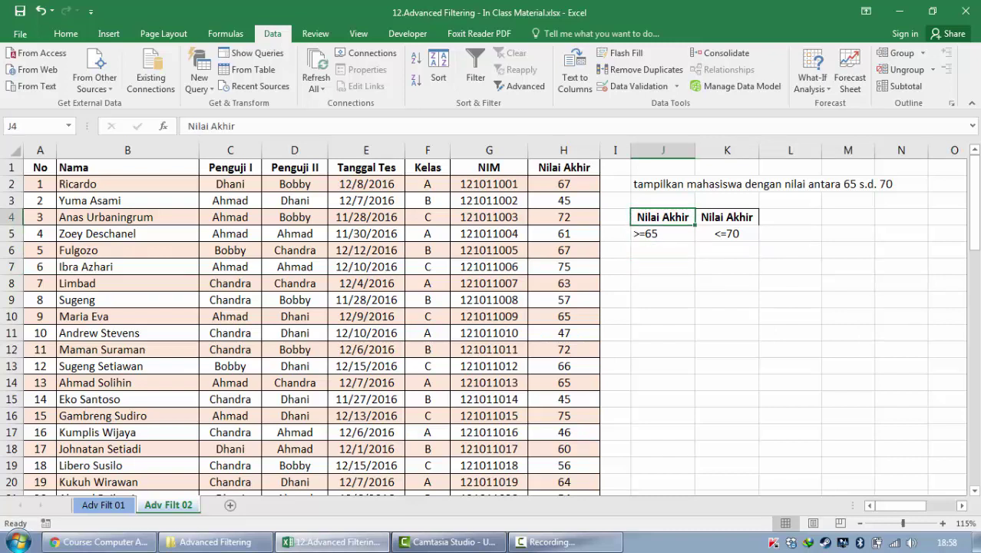
# Move the <=70 criterion from K5 down to K6, onto a separate criteria row
pyautogui.moveTo(663, 217); pyautogui.dragTo(728, 217)
pyautogui.click(563, 151)
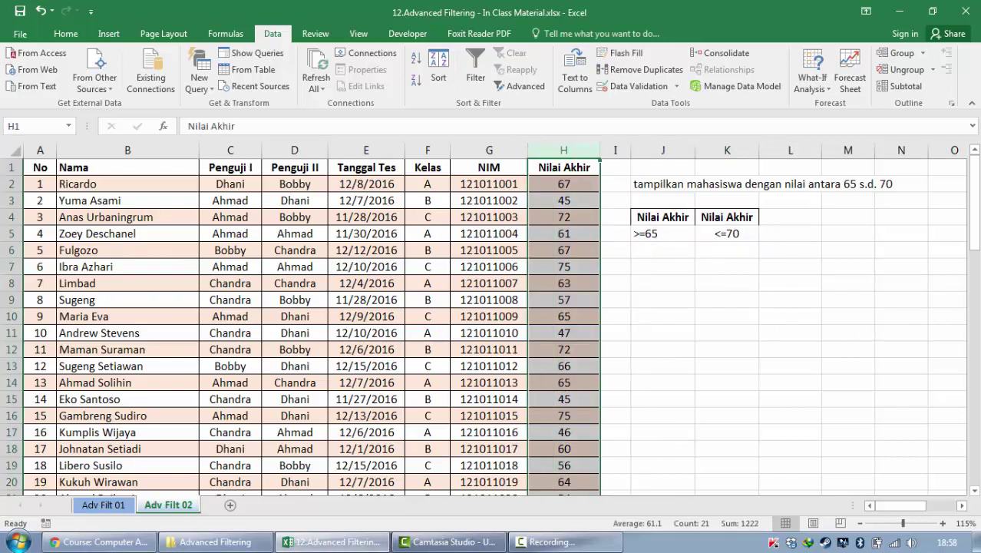
pyautogui.click(663, 233)
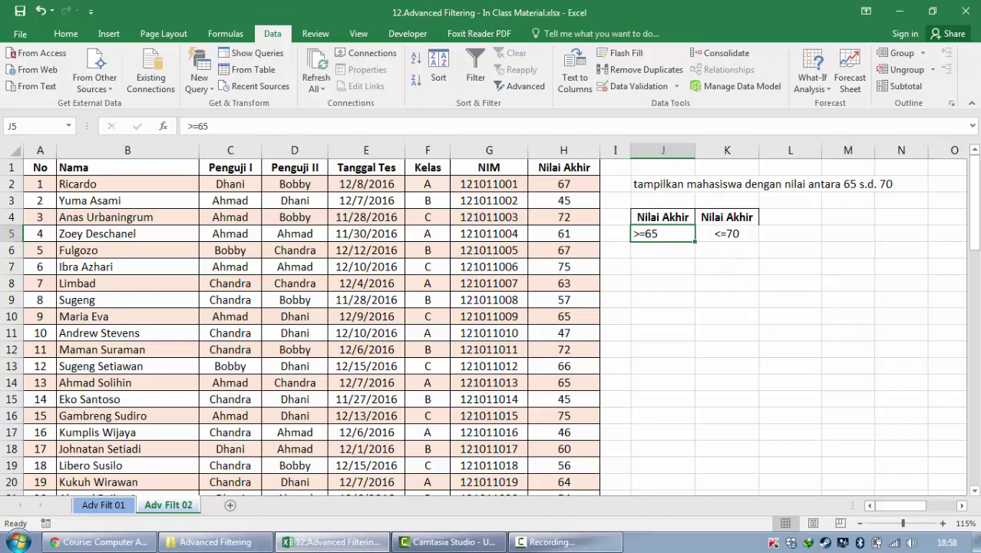
pyautogui.click(727, 234)
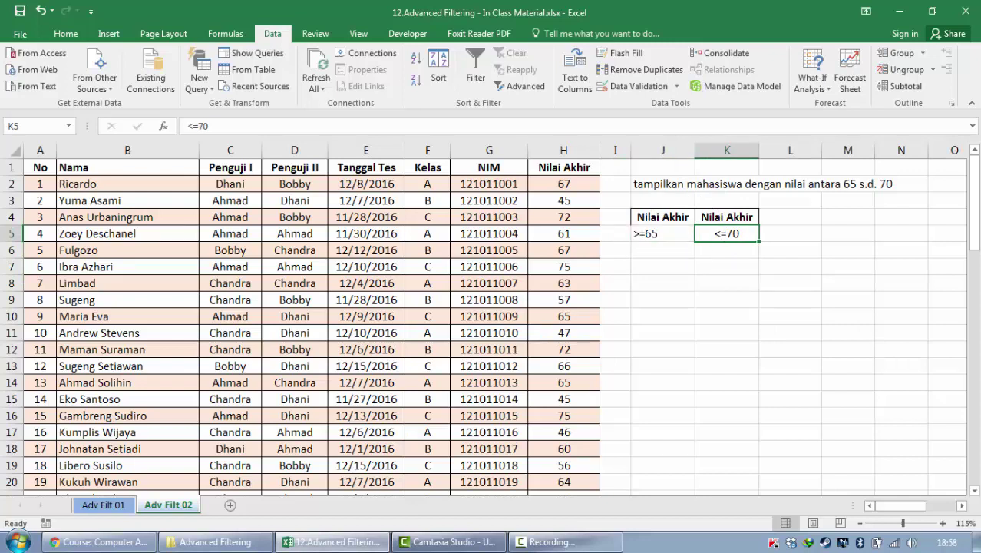
pyautogui.hotkey('ctrl', 'x')
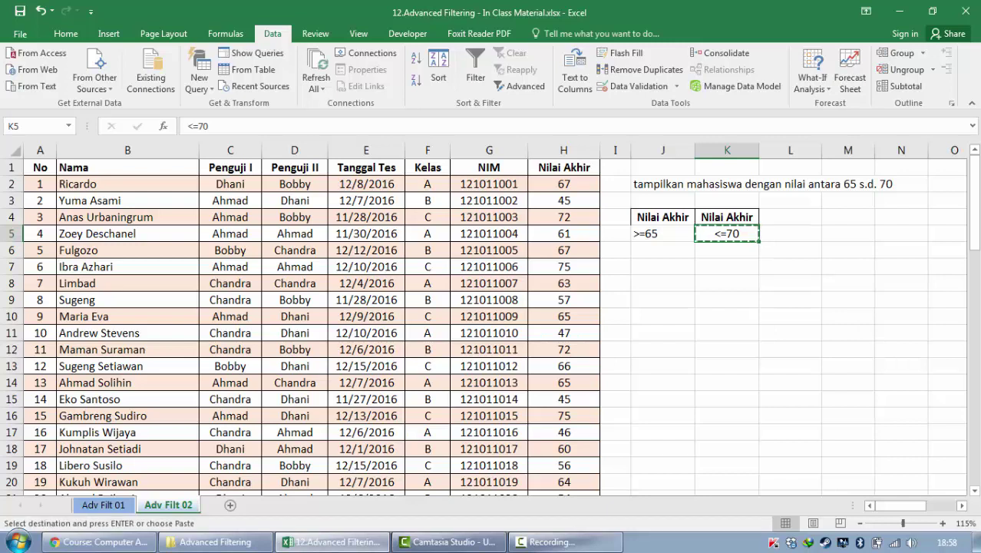
pyautogui.press('Down')
pyautogui.hotkey('ctrl', 'v')
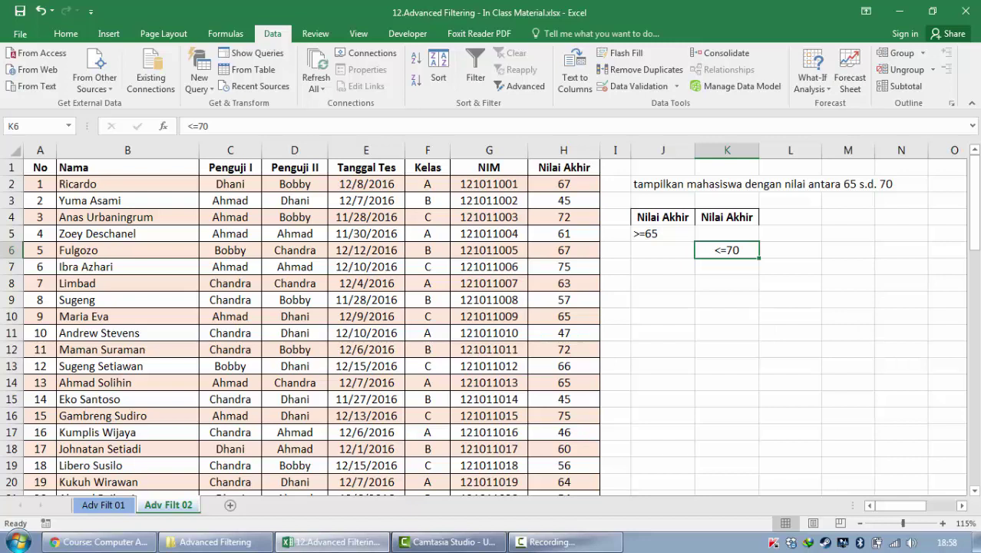
# Label the two criteria rows by entering "baris 1" in M5 and "baris 2" in M6
pyautogui.click(662, 234)
pyautogui.moveTo(663, 234); pyautogui.dragTo(727, 233)
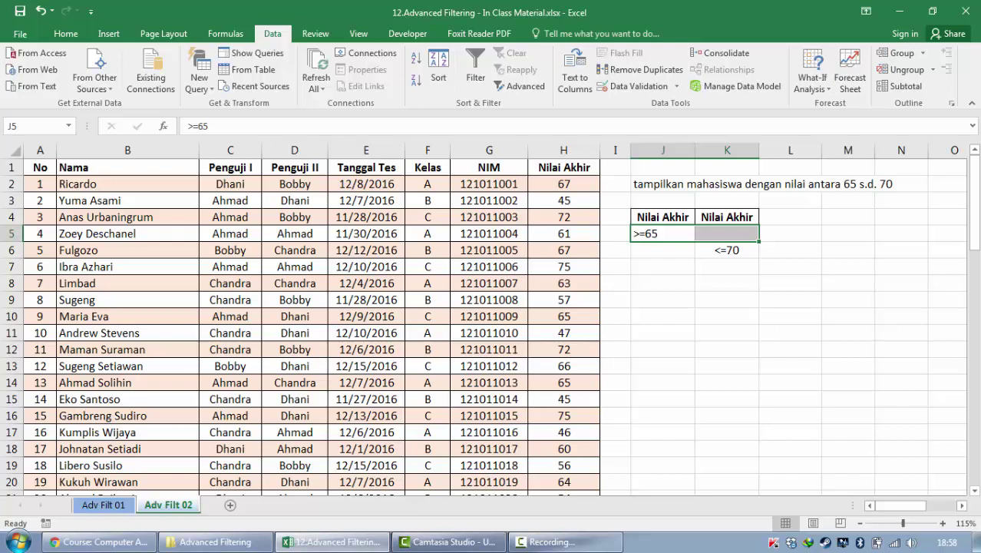
pyautogui.moveTo(663, 251); pyautogui.dragTo(727, 250)
pyautogui.click(847, 233)
pyautogui.write('baris 1')
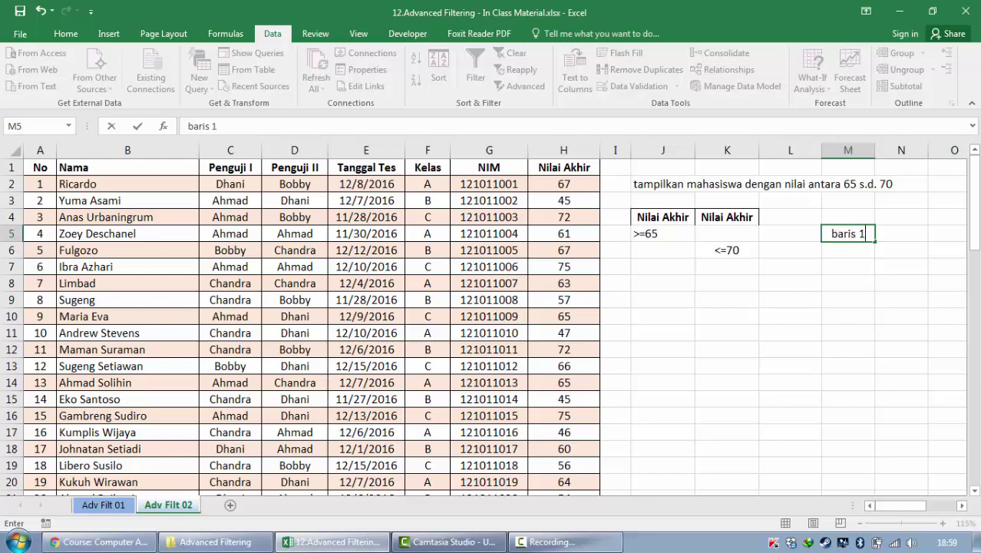
pyautogui.press('Return')
pyautogui.write('baris 2')
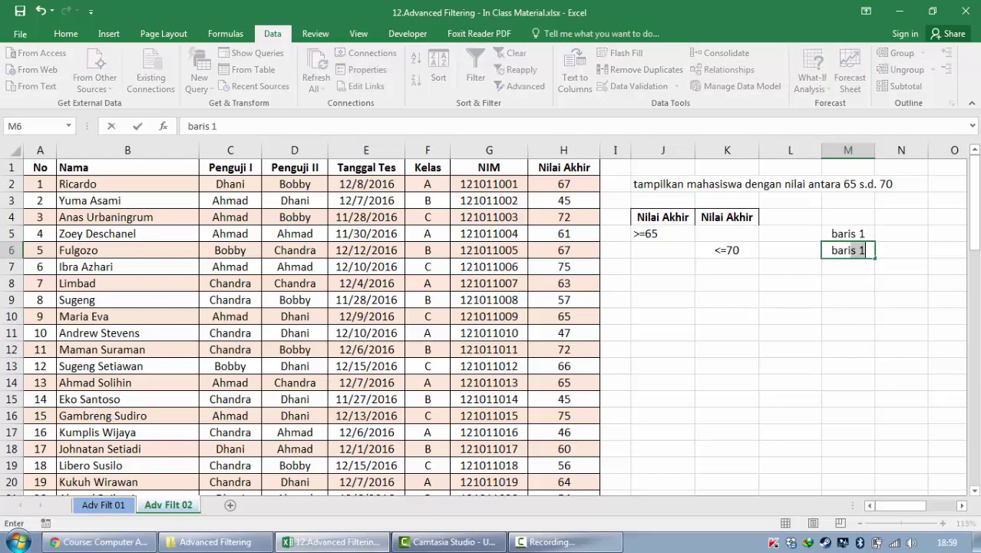
pyautogui.press('Return')
# Move the <=70 criterion from K6 back up to K5, on the same row as >=65
pyautogui.press('Up')
pyautogui.press('Left')
pyautogui.press('Left')
pyautogui.press('Left')
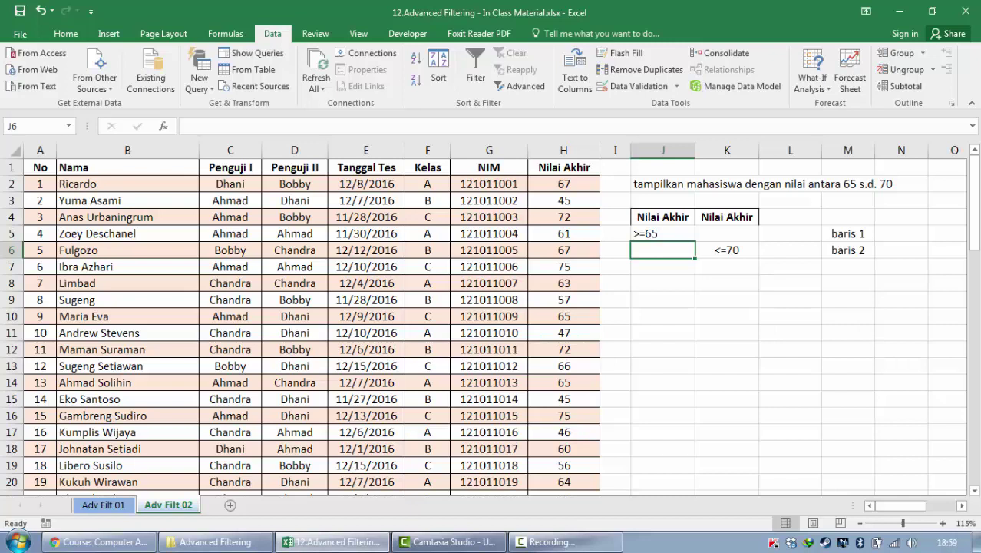
pyautogui.press('Right')
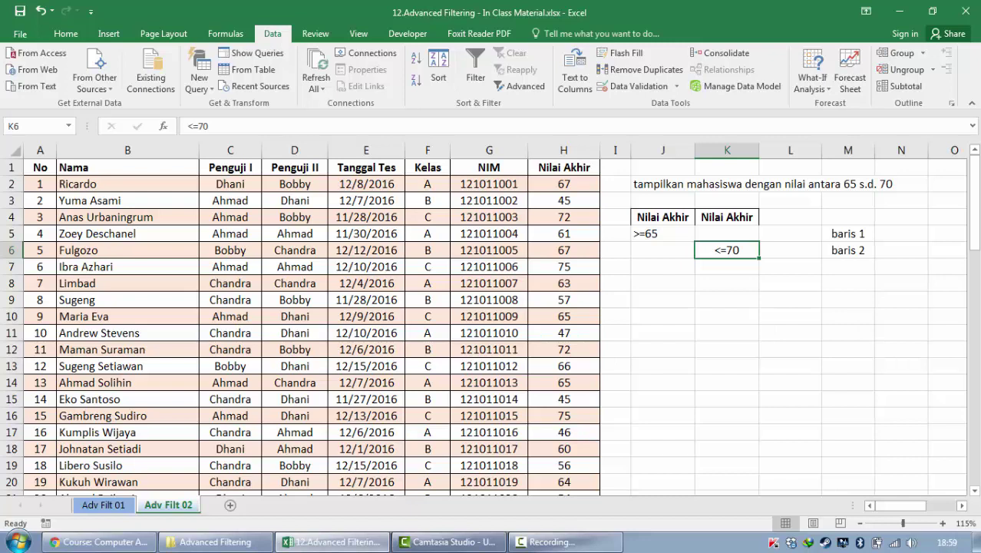
pyautogui.hotkey('ctrl', 'x')
pyautogui.press('Up')
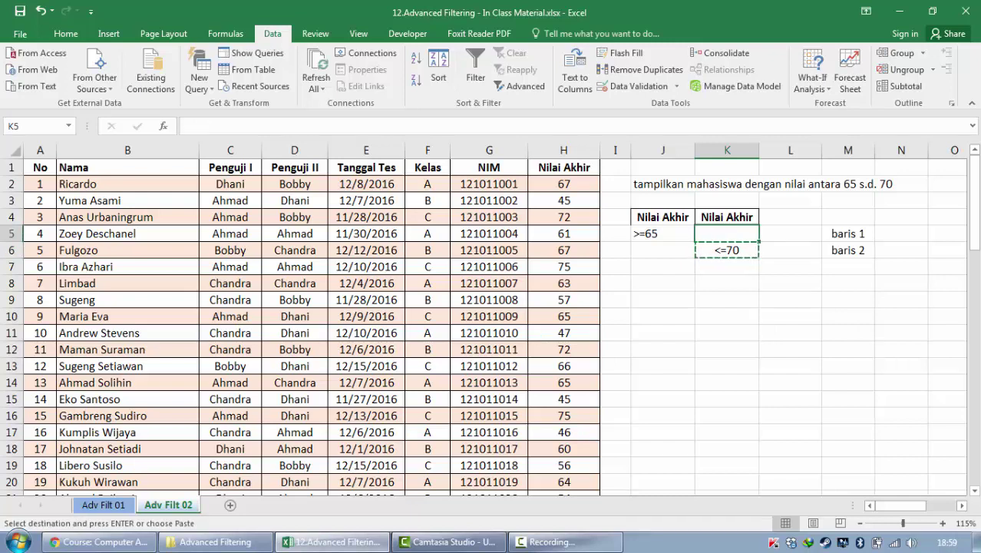
pyautogui.hotkey('ctrl', 'v')
# Run an Advanced Filter on the exam table with criteria range J4:K5, copying the results to another location starting at J9
pyautogui.click(427, 267)
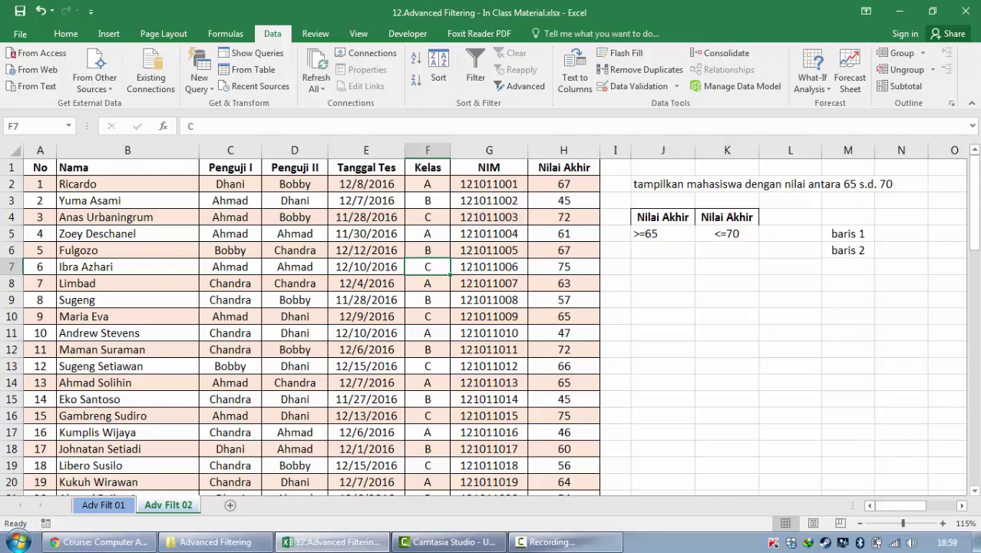
pyautogui.click(520, 86)
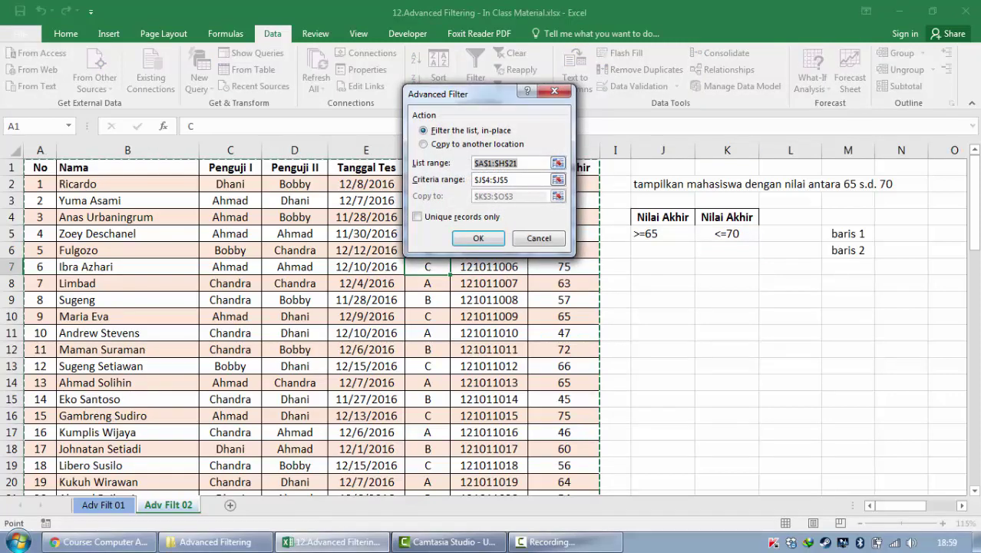
pyautogui.press('Tab')
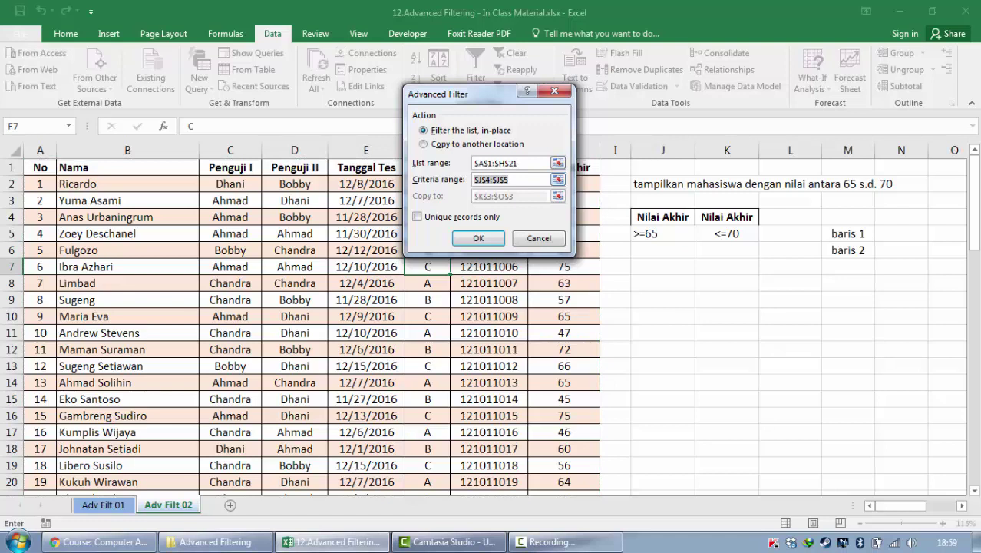
pyautogui.press('BackSpace')
pyautogui.moveTo(660, 218); pyautogui.dragTo(747, 236)
pyautogui.click(460, 144)
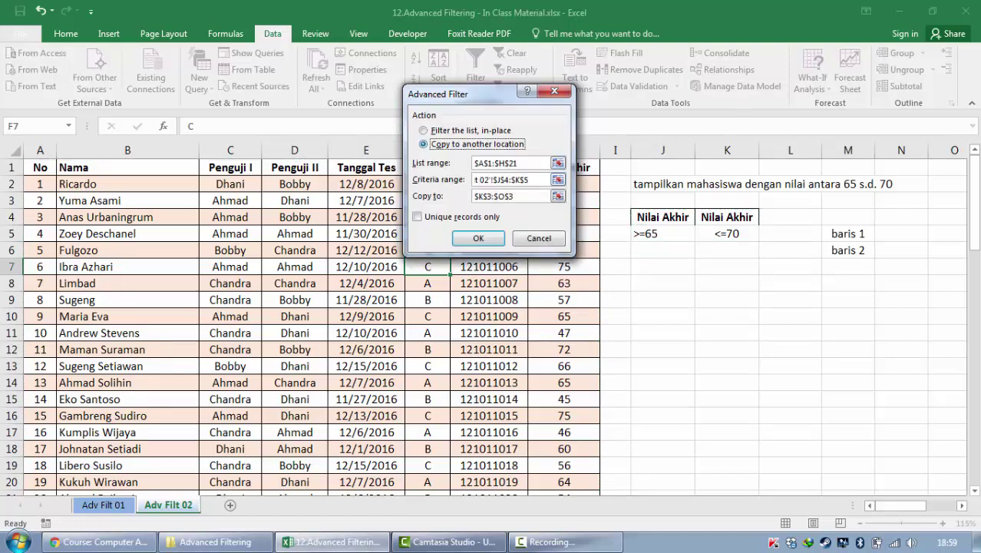
pyautogui.moveTo(521, 197); pyautogui.dragTo(469, 197)
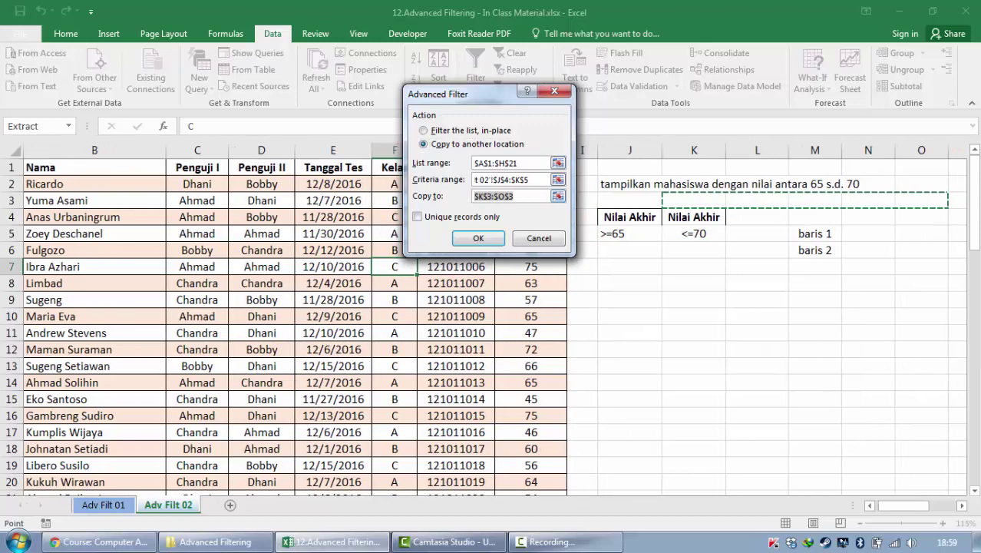
pyautogui.press('BackSpace')
pyautogui.click(630, 301)
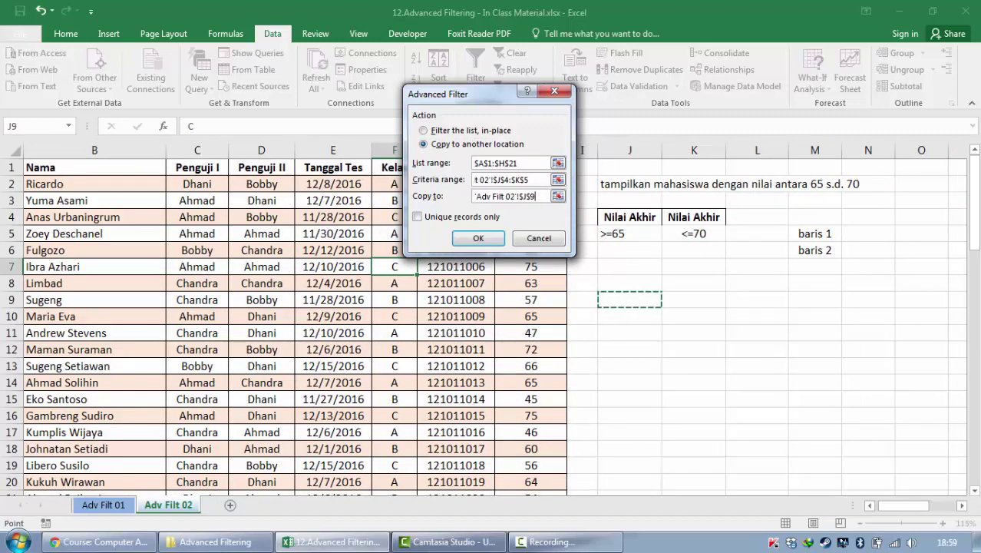
pyautogui.click(478, 238)
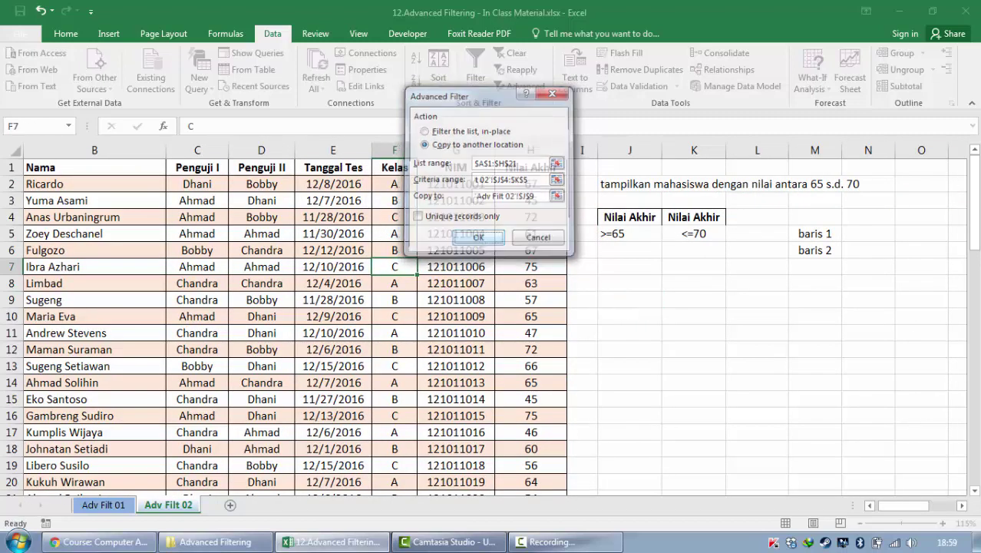
# Examine the extracted records across row 10, checking the Nilai Akhir scores against the 65–70 range
pyautogui.click(629, 317)
pyautogui.press('Right')
pyautogui.press('Right')
pyautogui.press('Right')
pyautogui.press('Right')
pyautogui.press('Right')
pyautogui.press('Right')
pyautogui.press('Right')
pyautogui.press('Right')
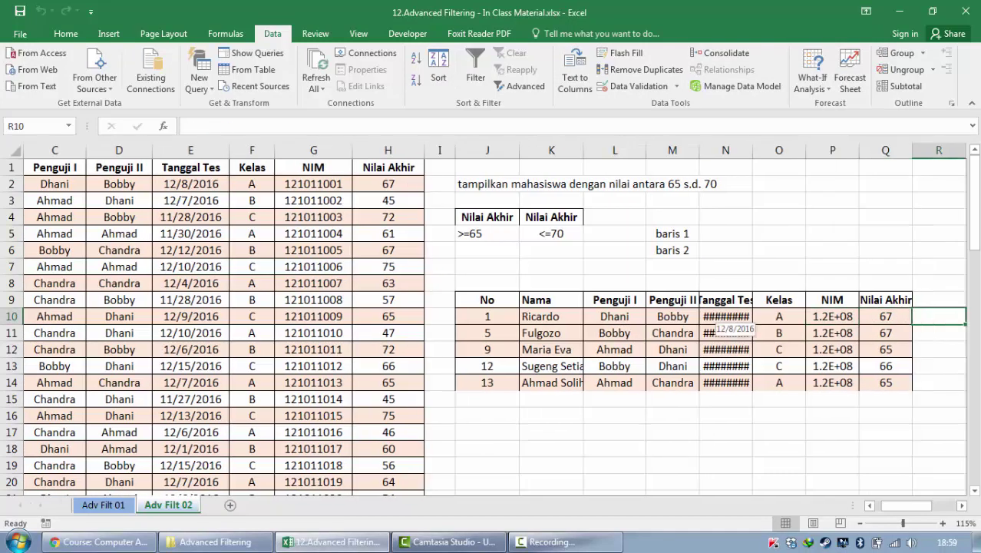
pyautogui.press('Left')
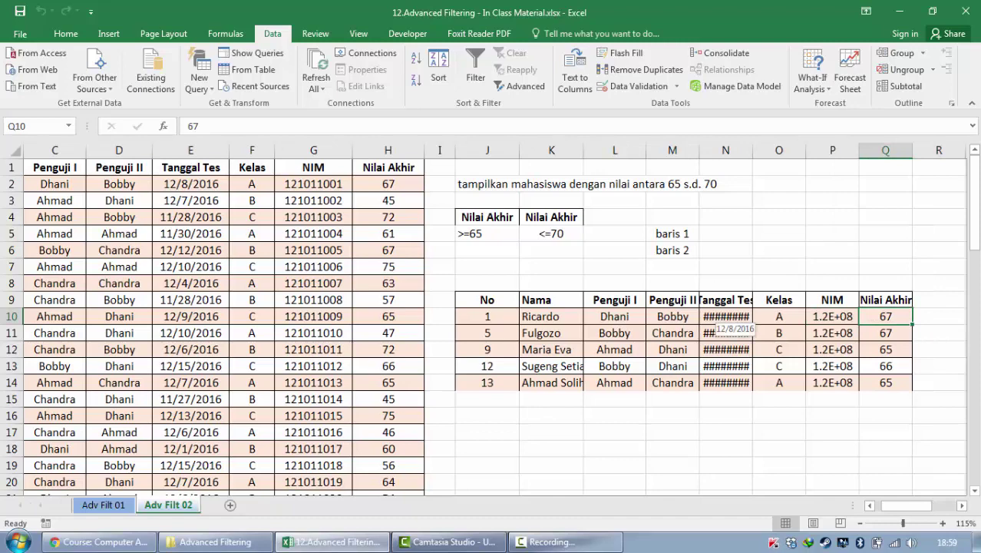
# Widen columns N and P so the extracted Tanggal Tes dates and NIM numbers fit
pyautogui.click(725, 316)
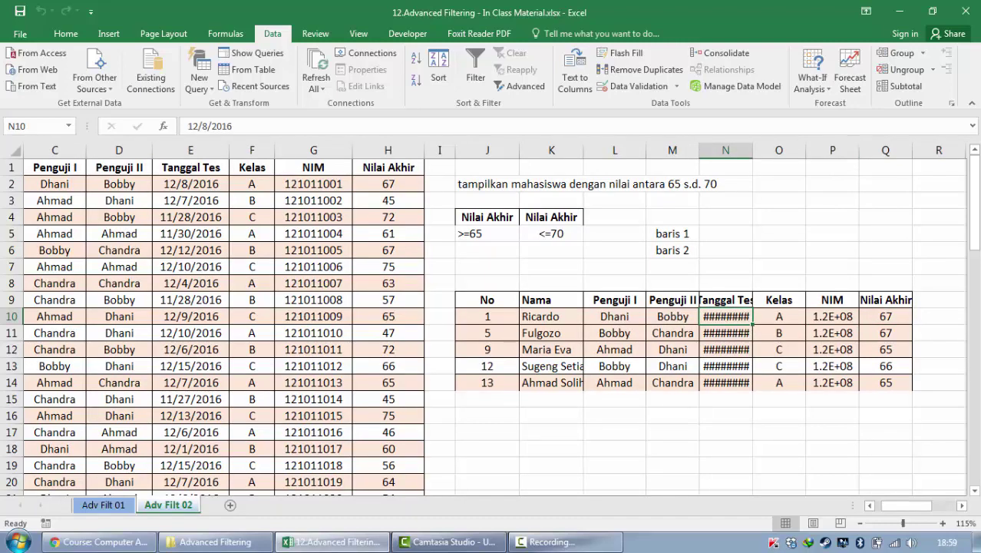
pyautogui.moveTo(753, 151); pyautogui.dragTo(778, 150)
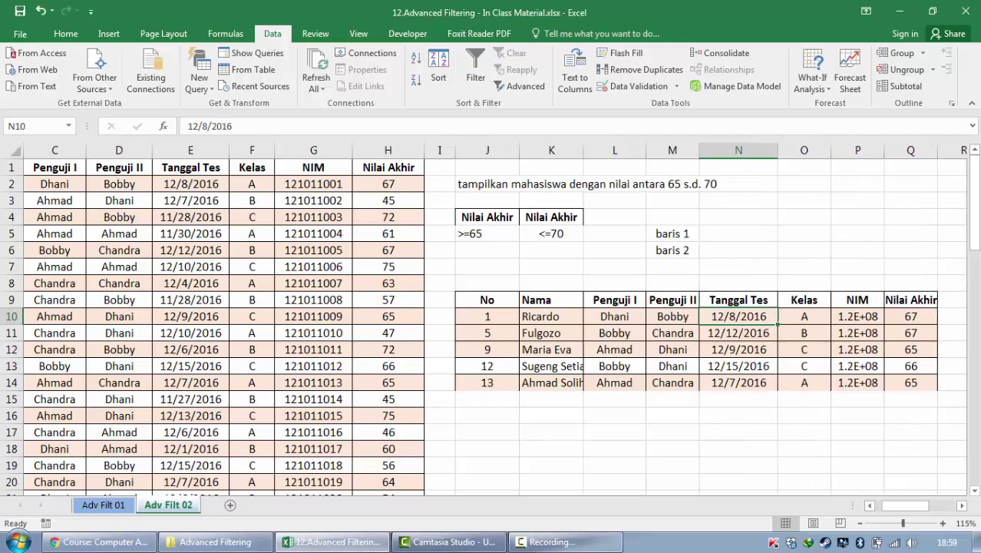
pyautogui.moveTo(884, 150); pyautogui.dragTo(926, 151)
pyautogui.click(878, 333)
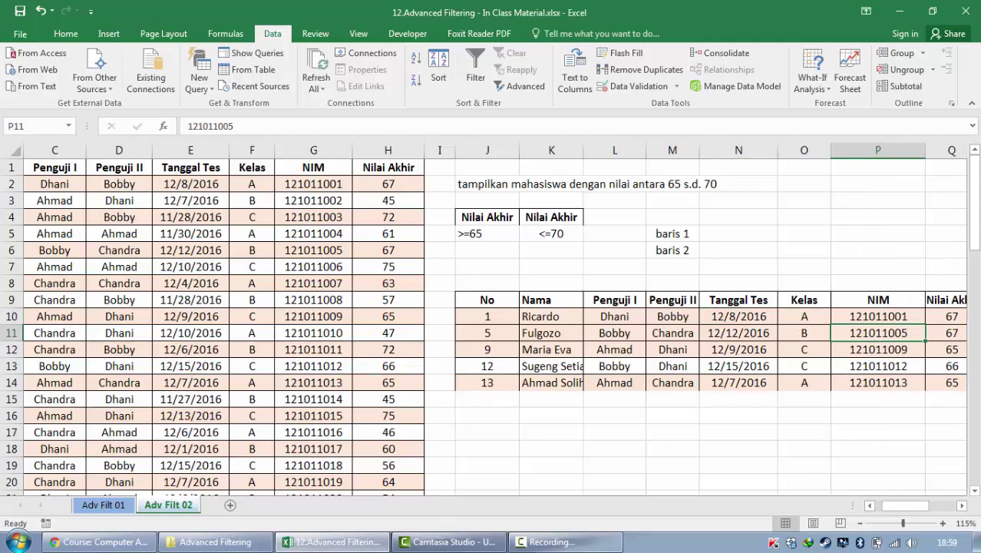
# Delete the cells J4:Q14 containing the criteria, row labels and extracted results
pyautogui.moveTo(486, 218); pyautogui.dragTo(758, 381)
pyautogui.rightClick(759, 380)
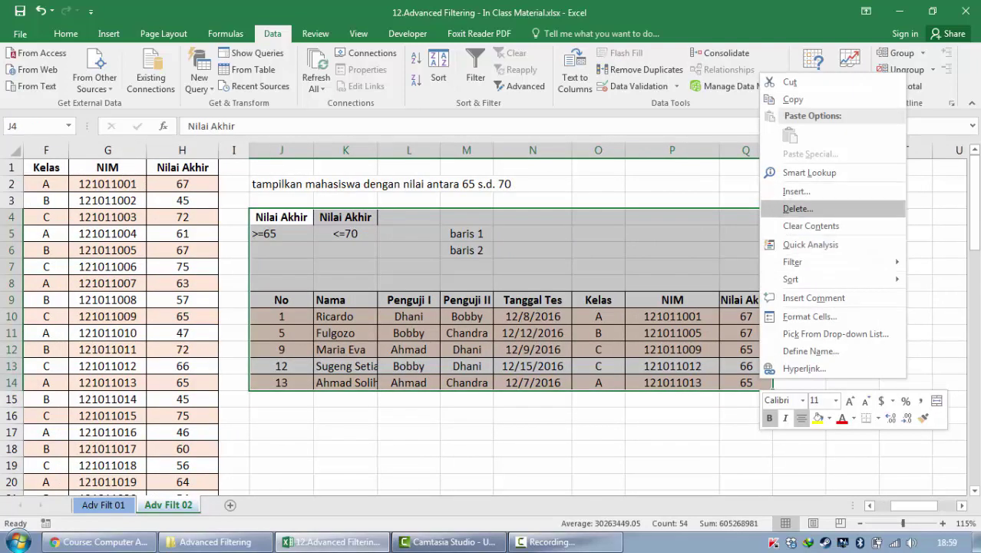
pyautogui.click(799, 209)
pyautogui.click(760, 255)
# Replace the task text in J2 with "tampilkan mahasiswa yang penguji I nya", the examiner's name, and "dpada kelas A"
pyautogui.click(467, 283)
pyautogui.press('Left')
pyautogui.press('Left')
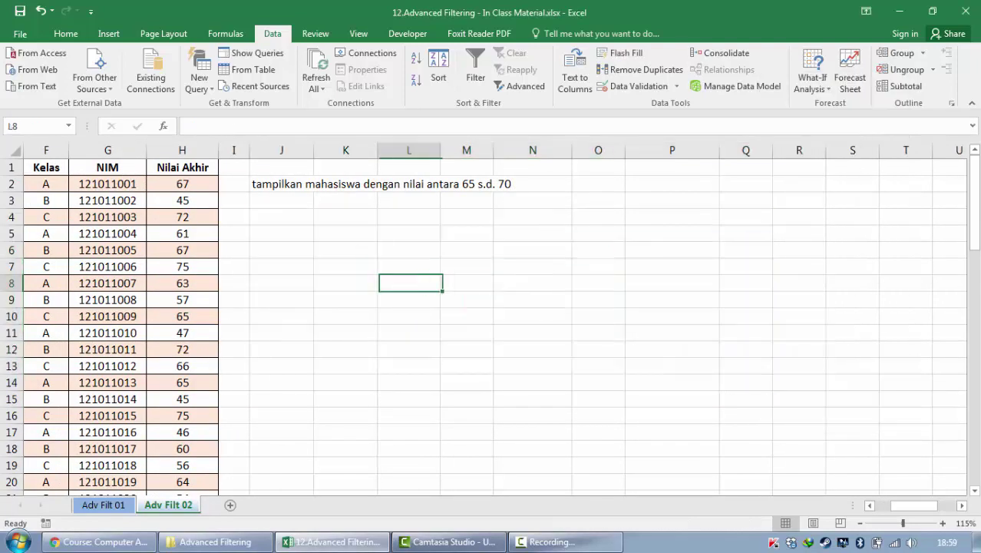
pyautogui.press('Left')
pyautogui.press('Left')
pyautogui.press('Left')
pyautogui.press('Left')
pyautogui.press('Left')
pyautogui.press('Left')
pyautogui.press('Left')
pyautogui.press('Left')
pyautogui.press('Left')
pyautogui.press('Left')
pyautogui.press('Up')
pyautogui.press('Up')
pyautogui.press('Up')
pyautogui.press('Up')
pyautogui.press('Right')
pyautogui.press('Right')
pyautogui.press('Right')
pyautogui.press('Right')
pyautogui.press('Right')
pyautogui.press('Right')
pyautogui.press('Right')
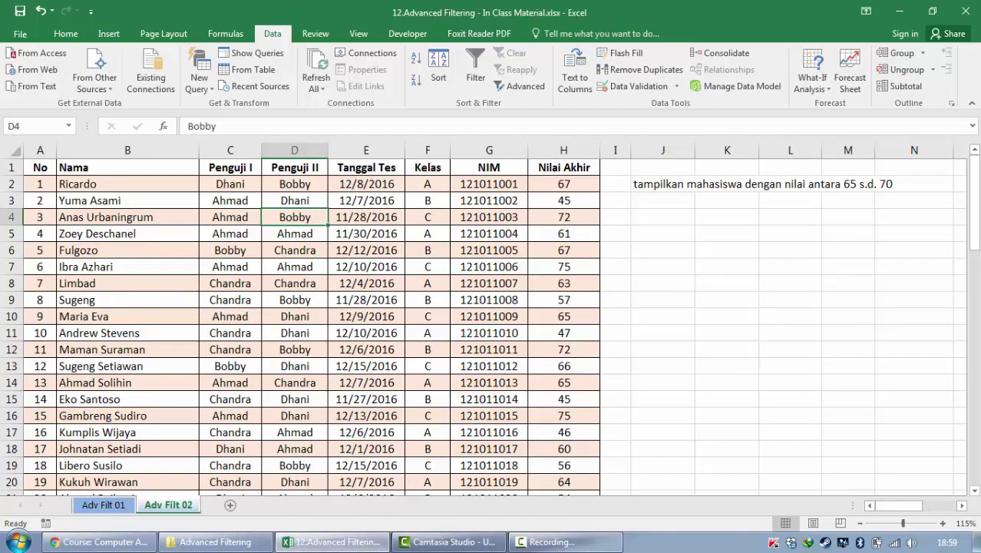
pyautogui.press('Right')
pyautogui.press('Right')
pyautogui.press('Up')
pyautogui.press('Up')
pyautogui.write('t')
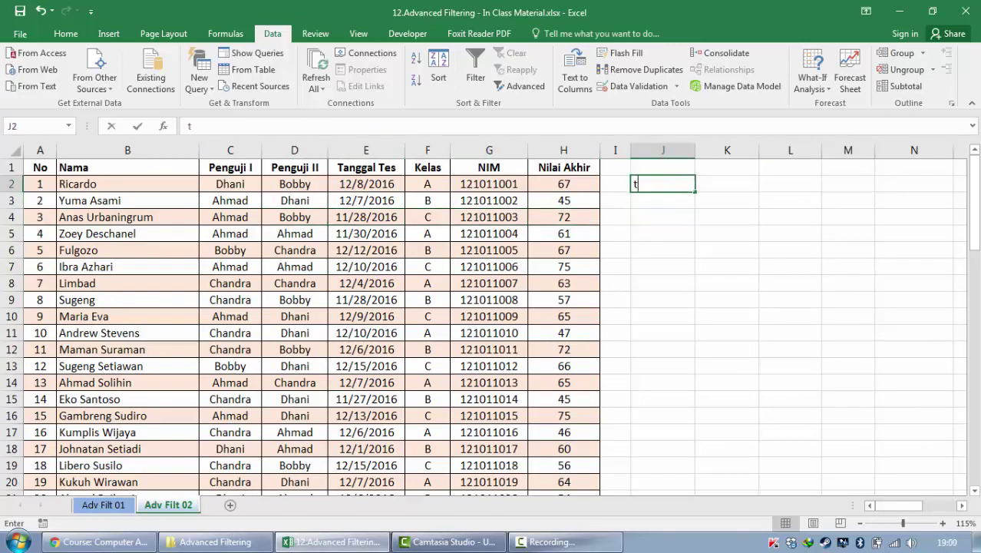
pyautogui.write('ampilkan mahasiswa')
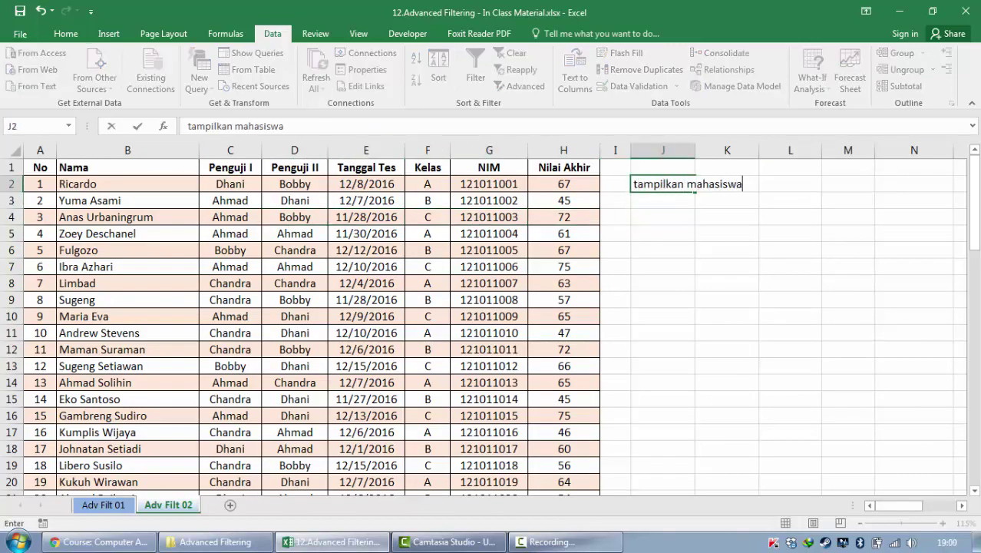
pyautogui.write(' yang penguj')
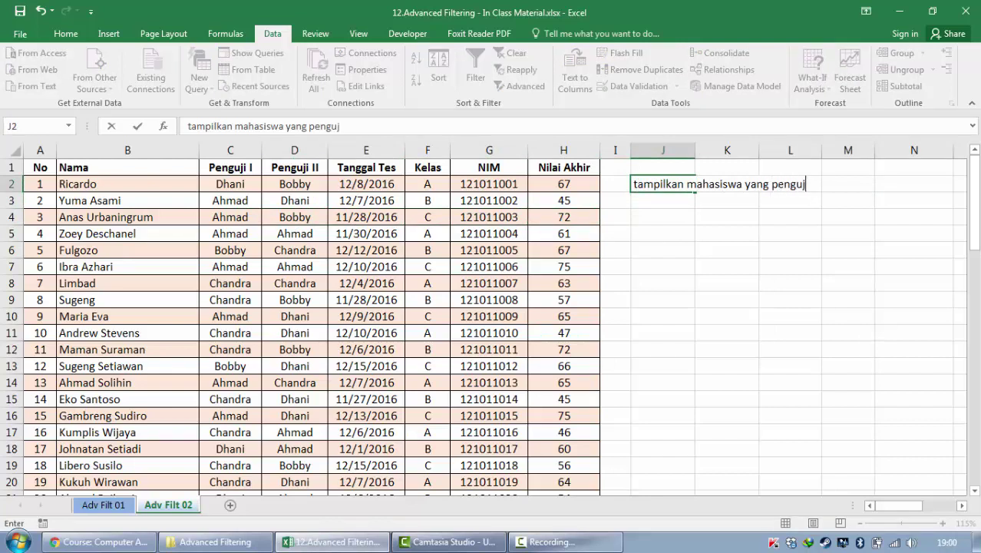
pyautogui.write('i I nya chandra den')
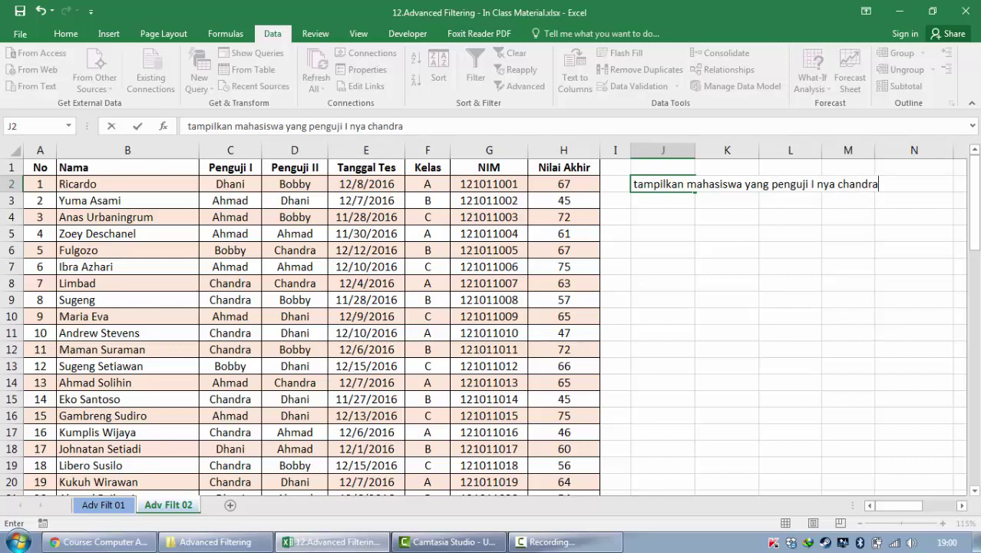
pyautogui.press('BackSpace')
pyautogui.press('BackSpace')
pyautogui.write('pada kelas A')
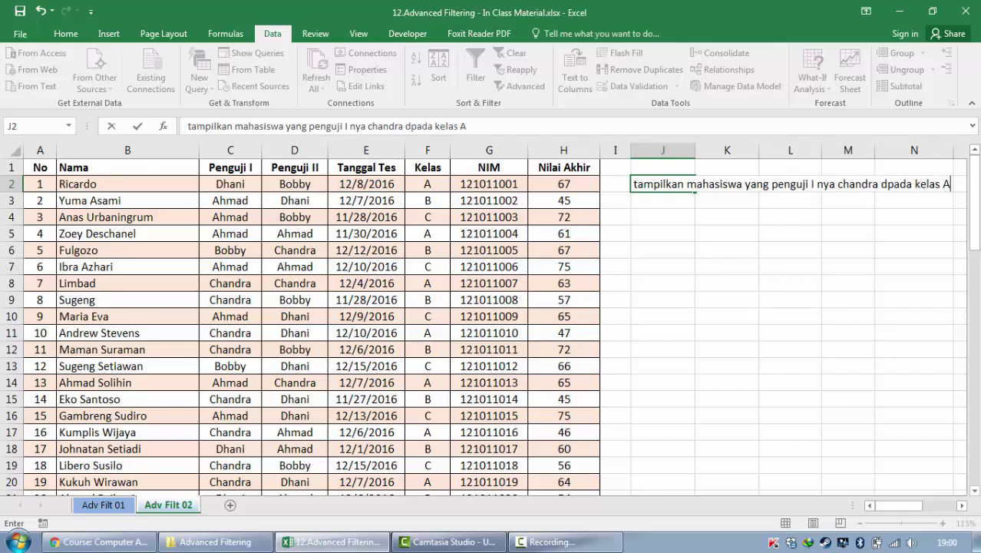
pyautogui.press('Return')
# Continue the task description in J3 with "dengan nilai lebih kecil dari 60"
pyautogui.write('denga')
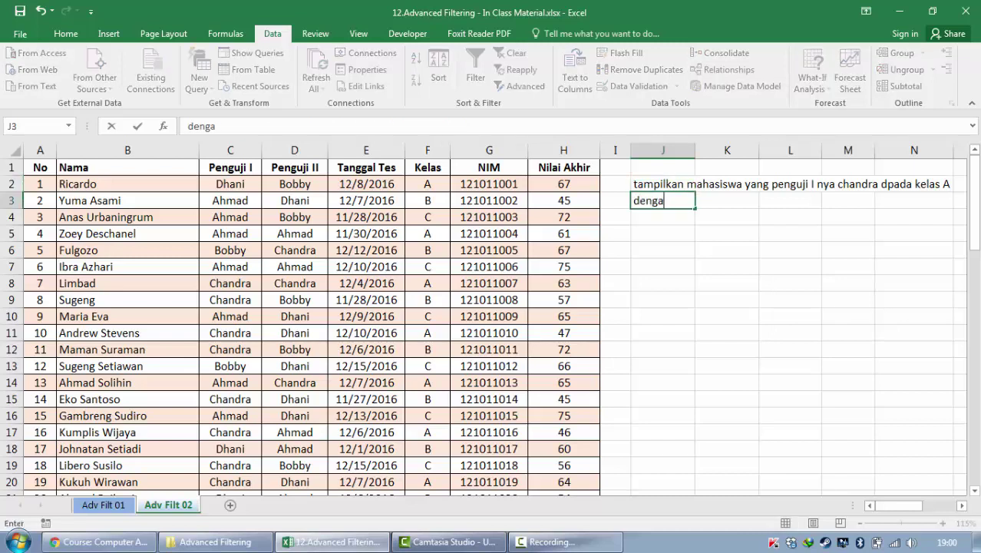
pyautogui.write('n nilai')
pyautogui.write('ebih kecil dari')
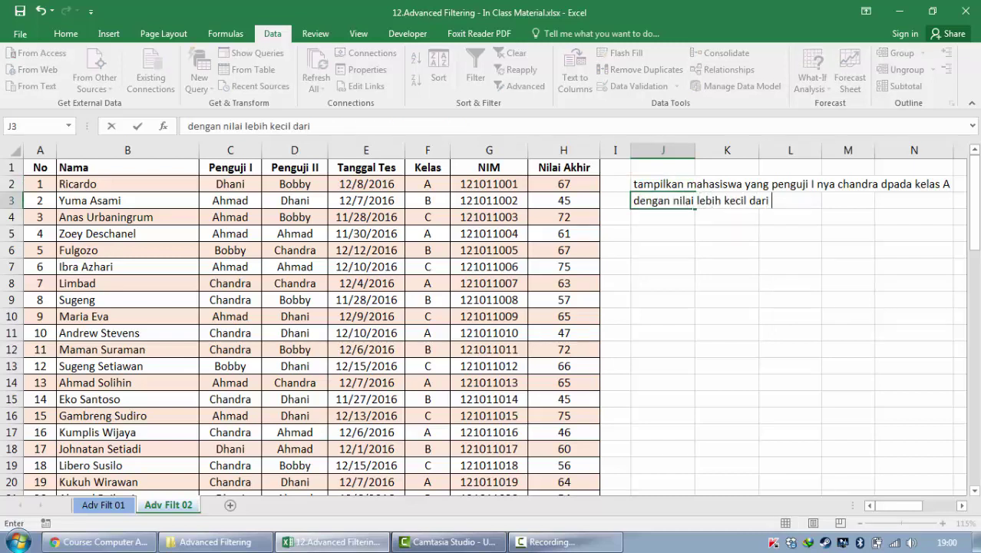
pyautogui.write(' 60')
pyautogui.press('Return')
pyautogui.press('Return')
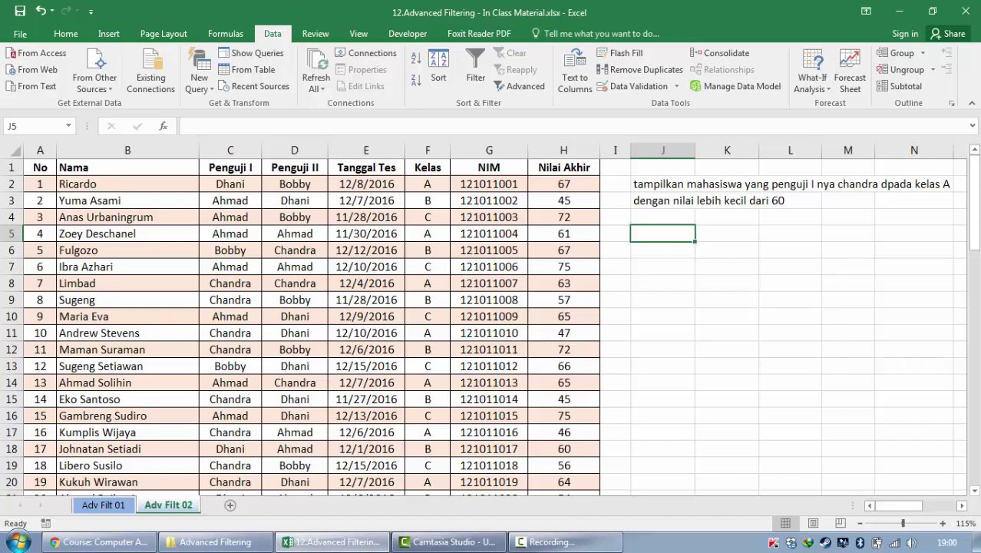
# Copy the Penguji I header from C1 into J5 as the first criteria header
pyautogui.click(664, 184)
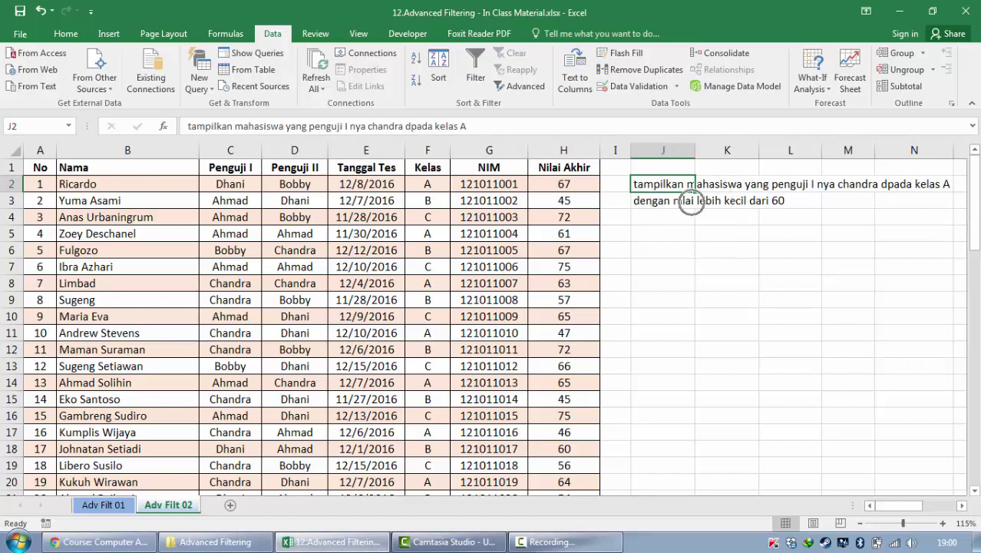
pyautogui.click(230, 168)
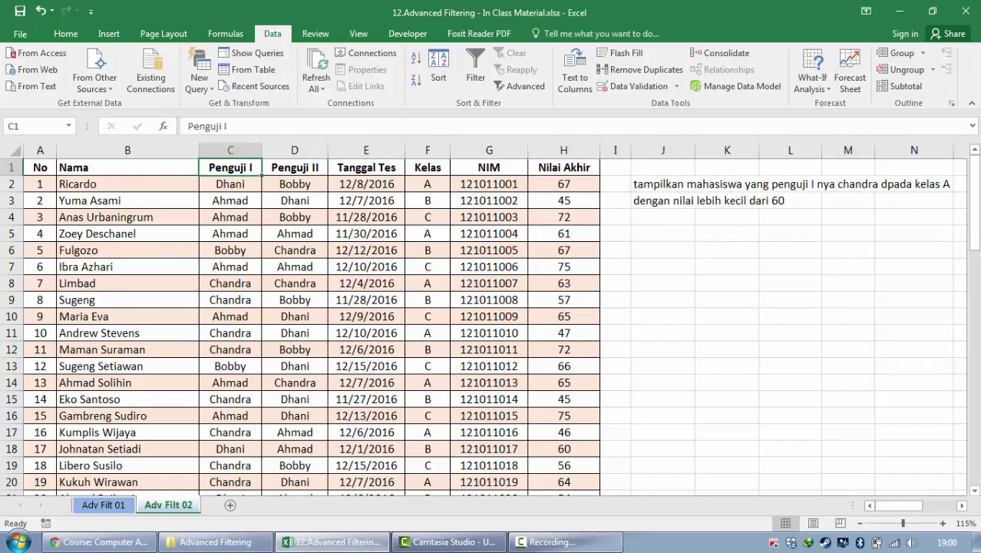
pyautogui.hotkey('ctrl', 'c')
pyautogui.click(663, 233)
pyautogui.hotkey('ctrl', 'v')
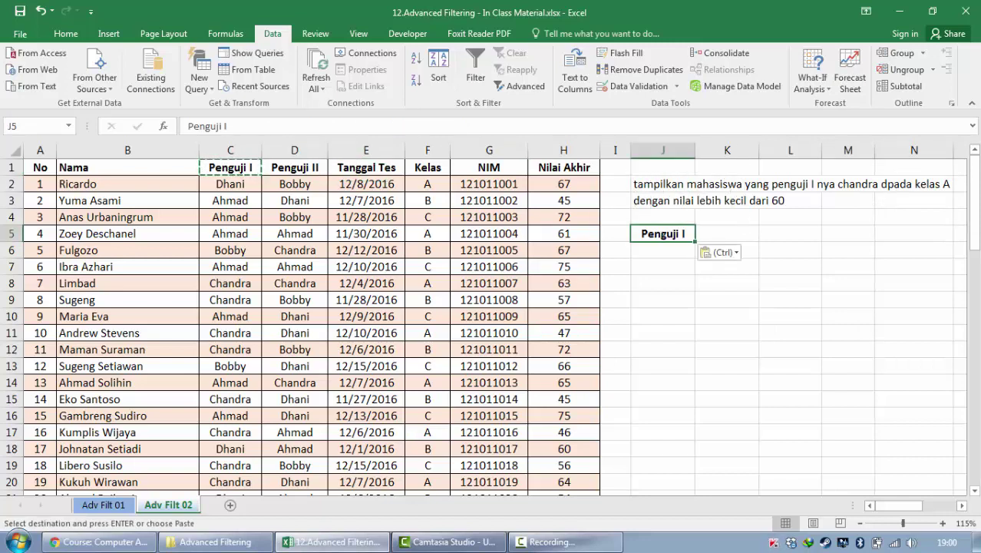
# Copy the Kelas header from F1 into K5 and the Nilai Akhir header from H1 into L5
pyautogui.click(428, 168)
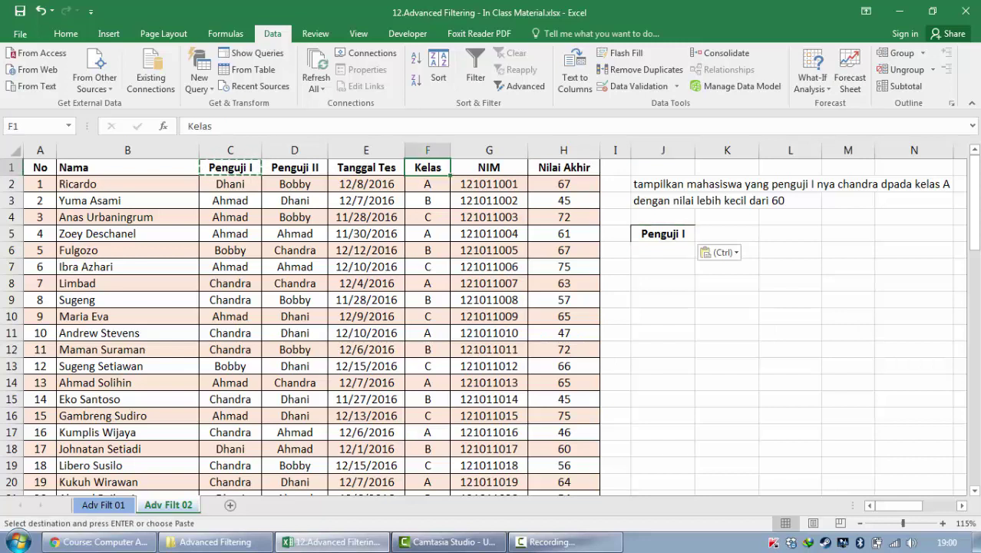
pyautogui.hotkey('ctrl', 'c')
pyautogui.click(727, 233)
pyautogui.hotkey('ctrl', 'v')
pyautogui.click(564, 168)
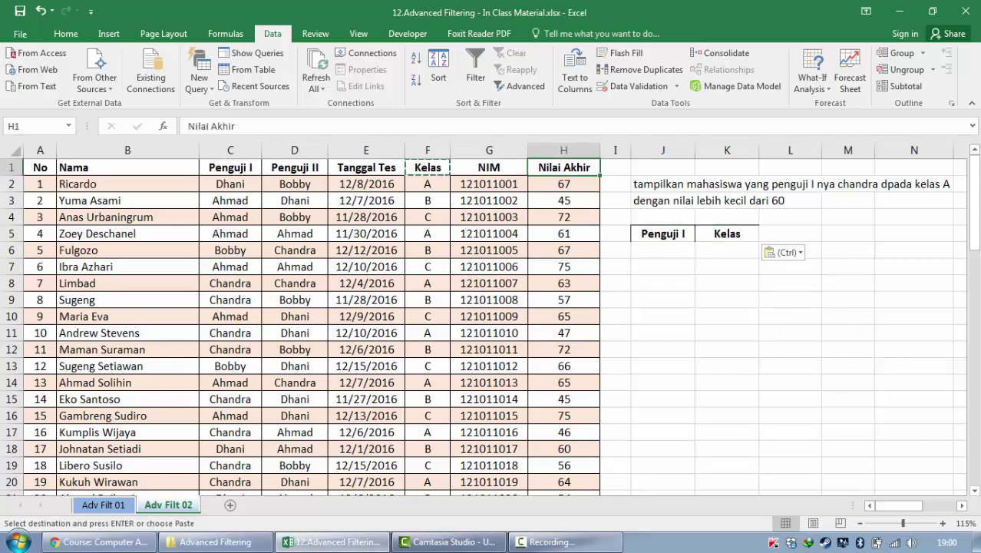
pyautogui.hotkey('ctrl', 'c')
pyautogui.click(790, 234)
pyautogui.hotkey('ctrl', 'v')
pyautogui.click(727, 267)
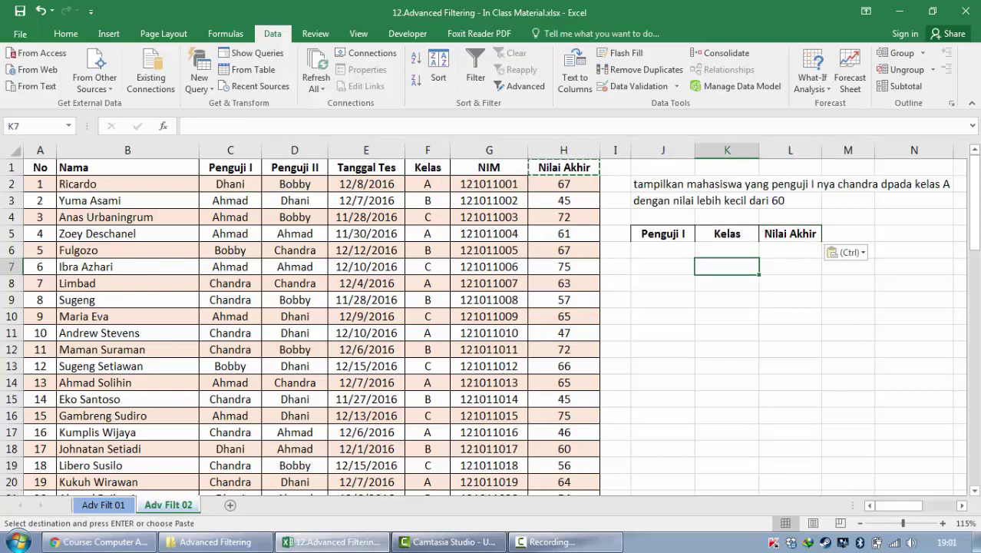
# Copy the examiner's name from C8 and paste it as a value into J6 under the Penguji I criteria header
pyautogui.click(662, 250)
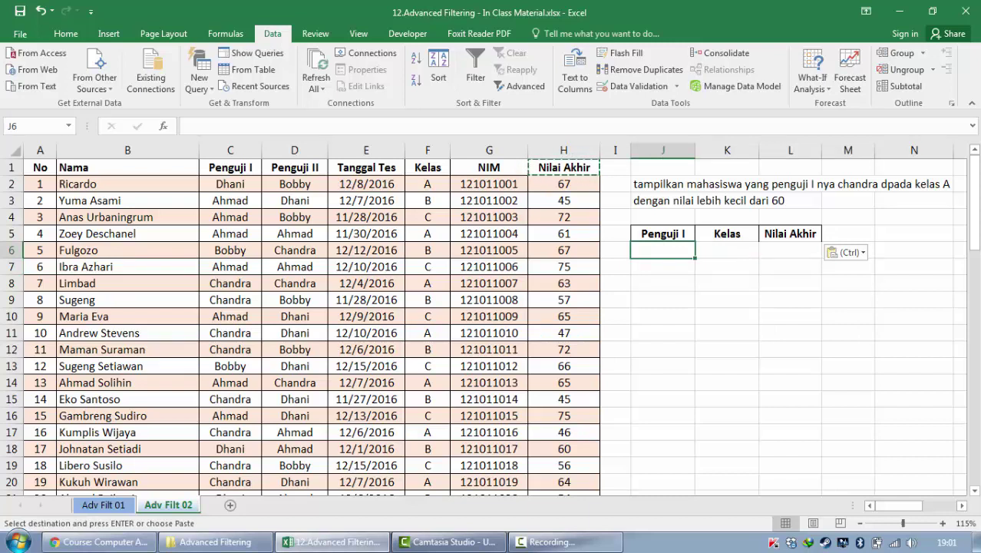
pyautogui.click(231, 283)
pyautogui.hotkey('ctrl', 'c')
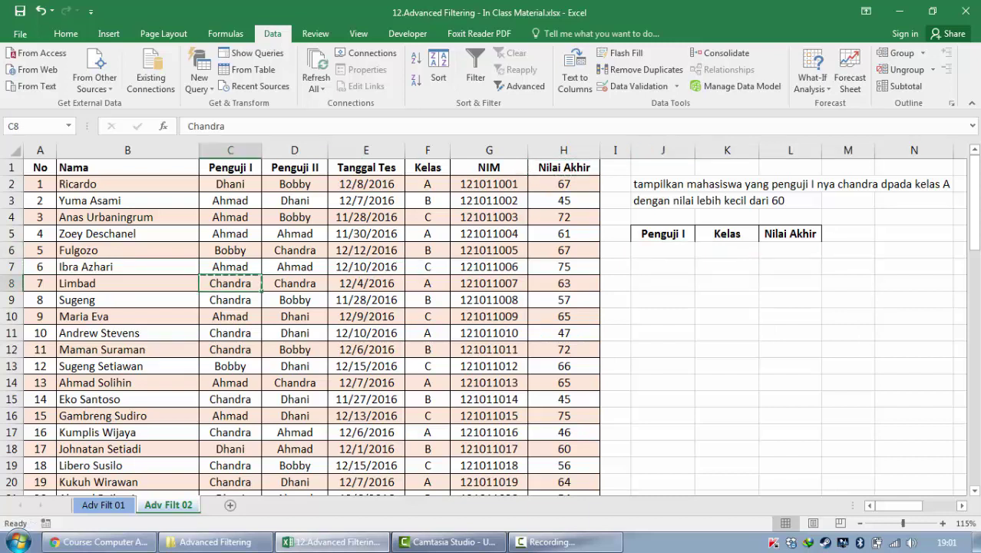
pyautogui.rightClick(670, 250)
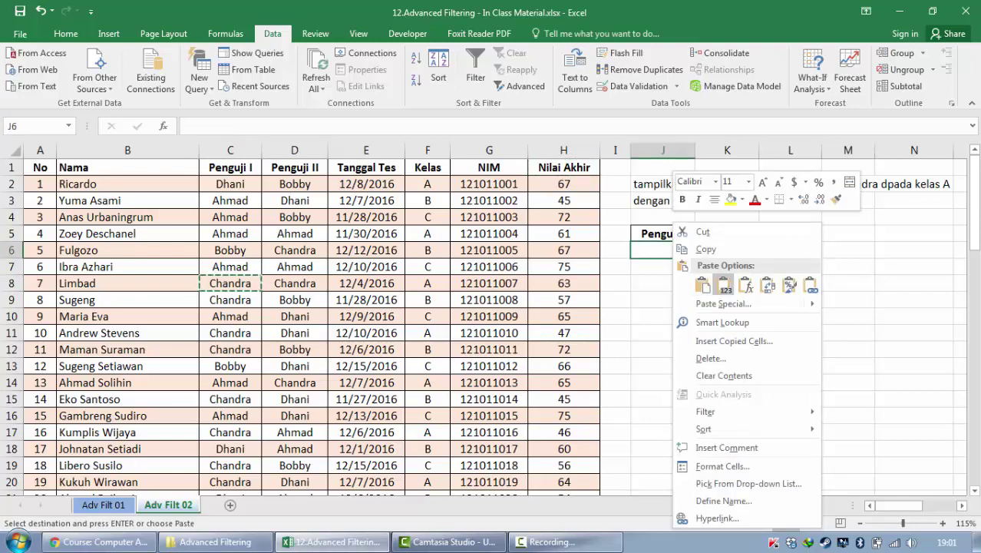
pyautogui.click(686, 249)
# Copy class A from F2 and paste it as a value into K6 under the Kelas criteria header
pyautogui.click(727, 233)
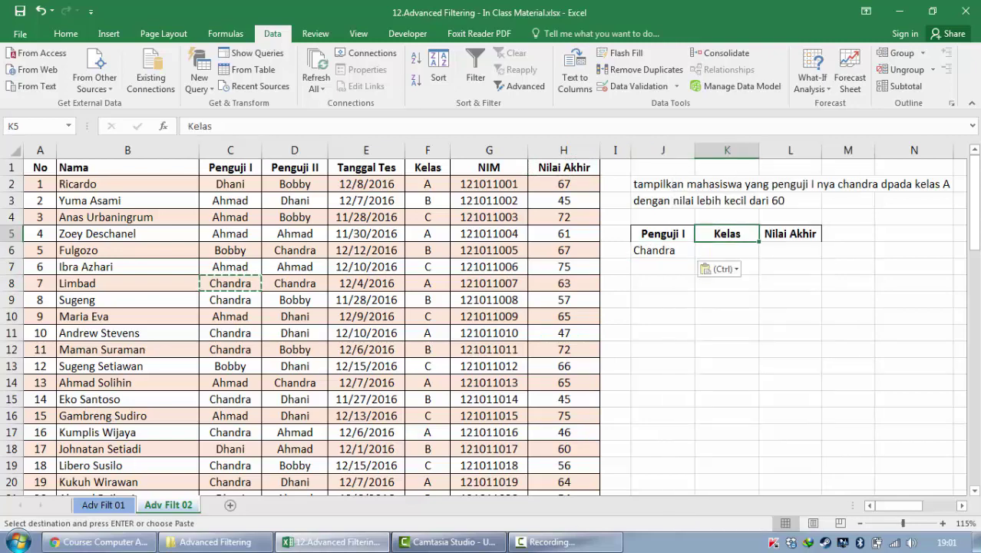
pyautogui.click(428, 184)
pyautogui.hotkey('ctrl', 'c')
pyautogui.click(727, 250)
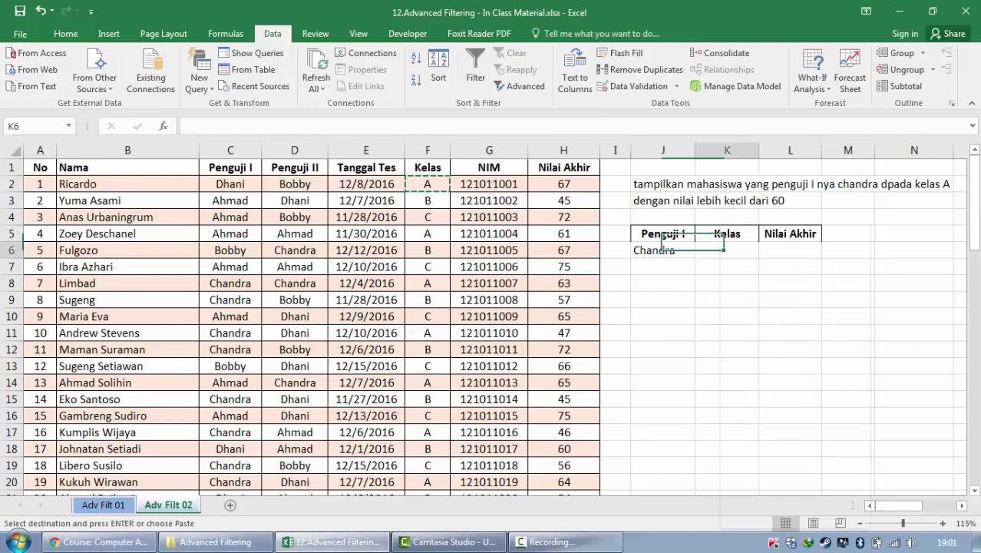
pyautogui.rightClick(722, 251)
pyautogui.click(734, 262)
# Enter the criterion <=60 in L6 under the Nilai Akhir header and review the criteria range J5:L6
pyautogui.click(790, 233)
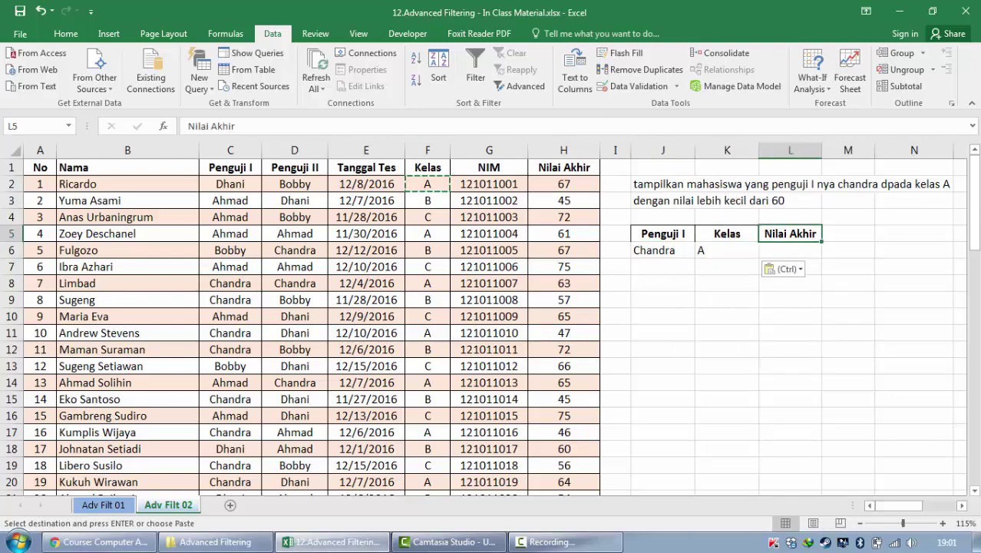
pyautogui.click(790, 250)
pyautogui.write('<=60')
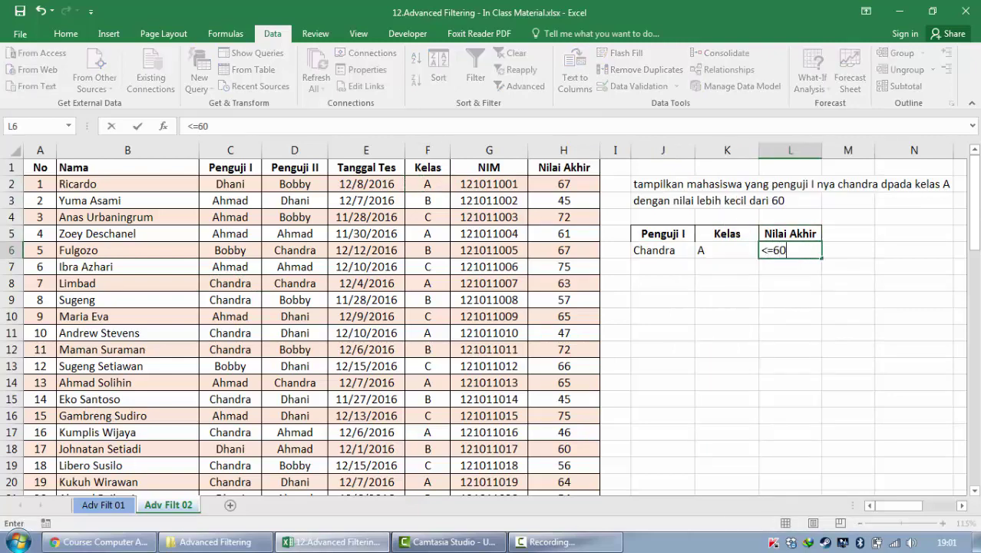
pyautogui.press('Return')
pyautogui.press('Up')
pyautogui.moveTo(791, 251); pyautogui.dragTo(662, 234)
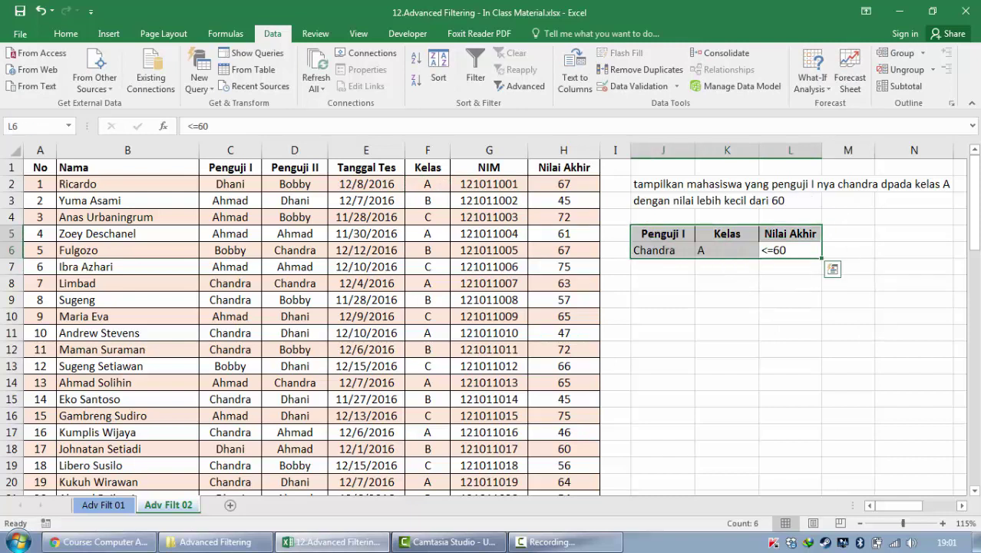
pyautogui.click(851, 267)
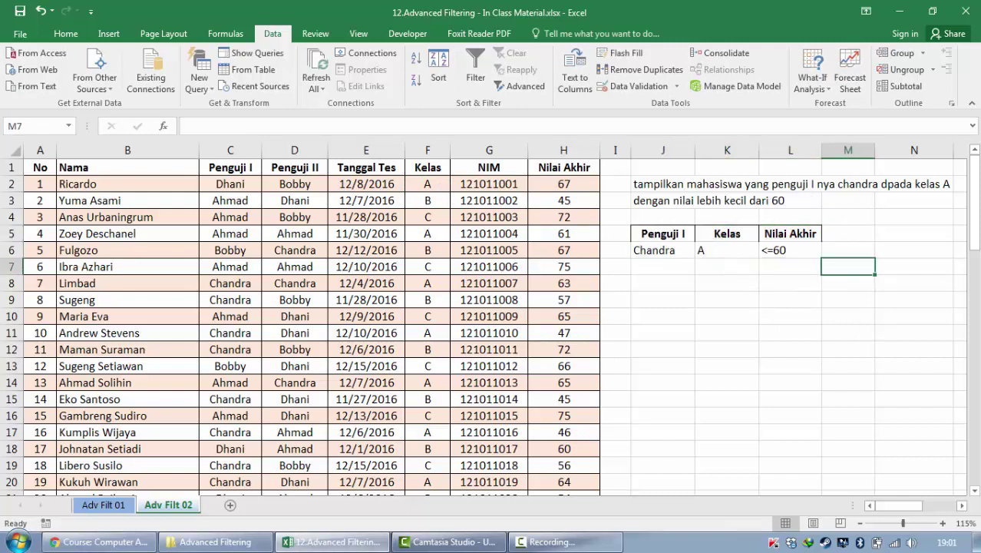
# Move the class criterion A down to K7 and the <=60 criterion down to L8 so each is on its own row
pyautogui.click(727, 250)
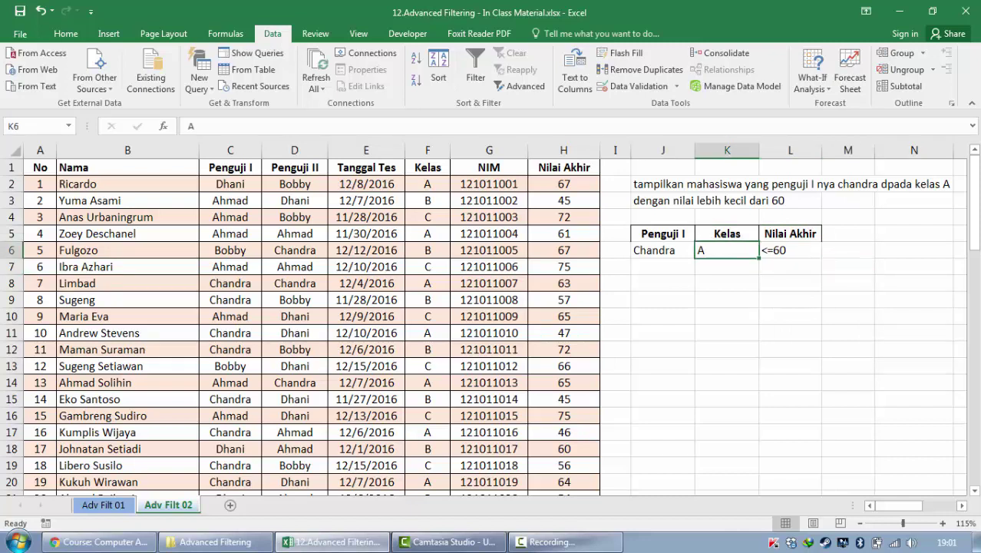
pyautogui.hotkey('ctrl', 'x')
pyautogui.click(727, 266)
pyautogui.hotkey('ctrl', 'v')
pyautogui.click(790, 267)
pyautogui.press('Up')
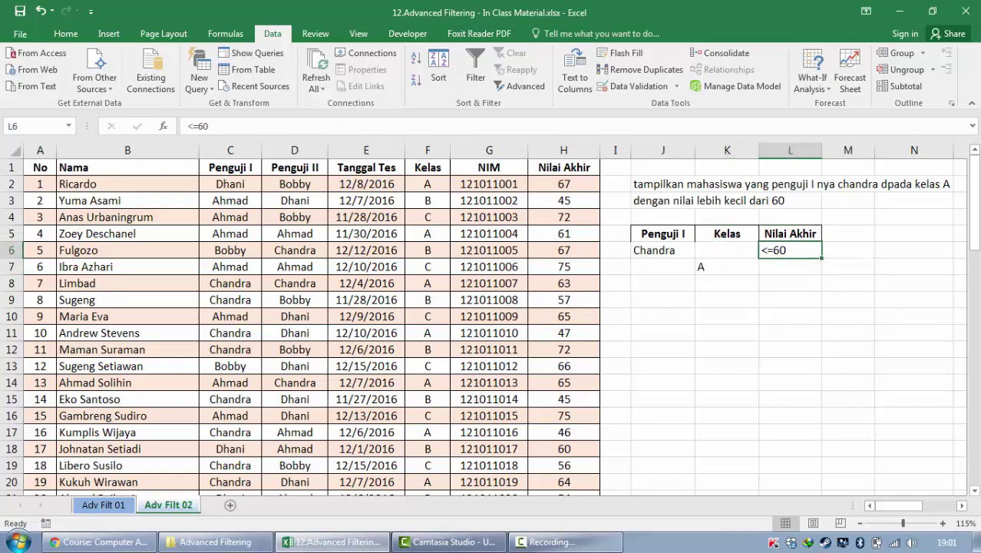
pyautogui.hotkey('ctrl', 'x')
pyautogui.press('Down')
pyautogui.press('Down')
pyautogui.hotkey('ctrl', 'v')
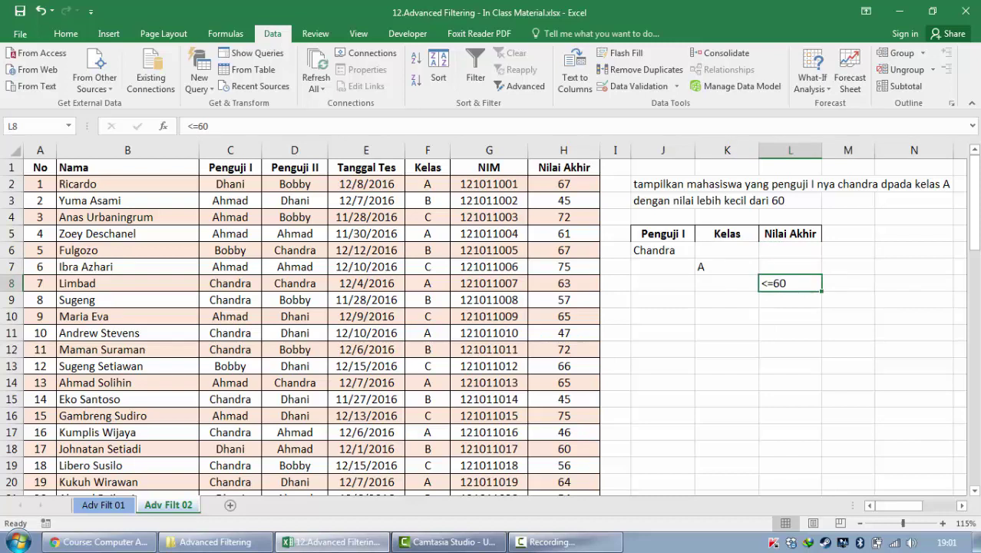
# Move the class criterion A from K7 back up to K6
pyautogui.press('Left')
pyautogui.press('Up')
pyautogui.hotkey('ctrl', 'x')
pyautogui.press('Up')
pyautogui.hotkey('ctrl', 'v')
# Move the <=60 criterion from L8 back up to L6
pyautogui.press('Right')
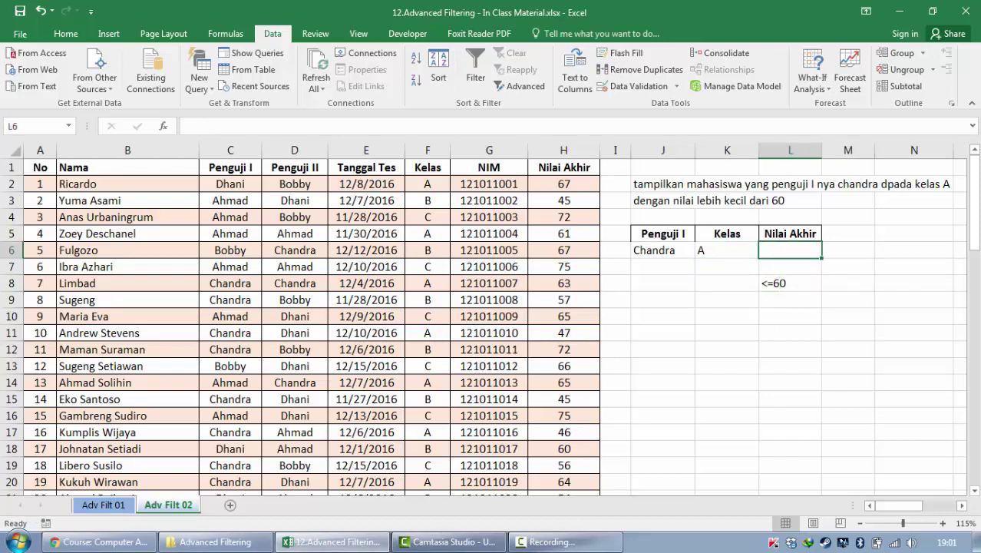
pyautogui.press('Right')
pyautogui.press('Down')
pyautogui.press('Down')
pyautogui.press('Left')
pyautogui.hotkey('ctrl', 'x')
pyautogui.press('Up')
pyautogui.press('Up')
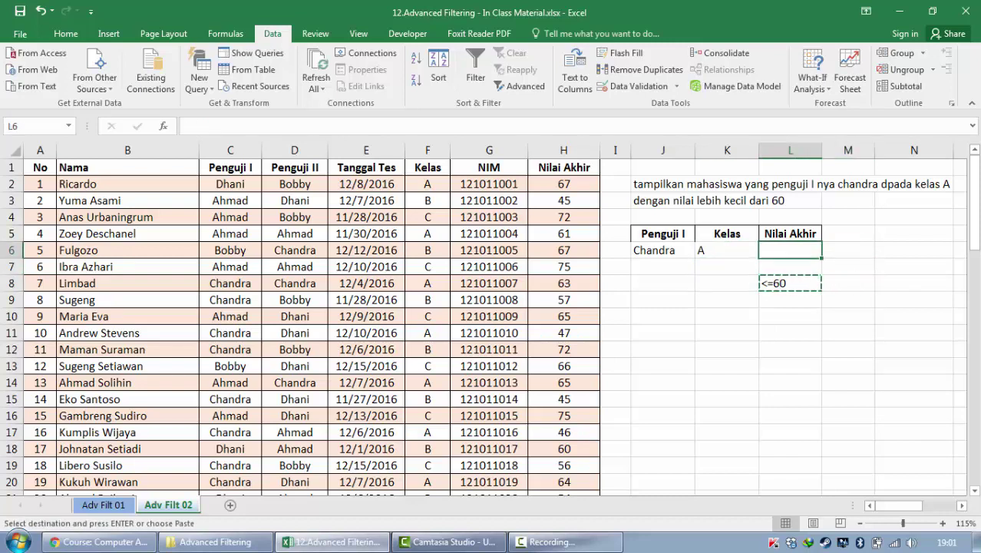
pyautogui.hotkey('ctrl', 'v')
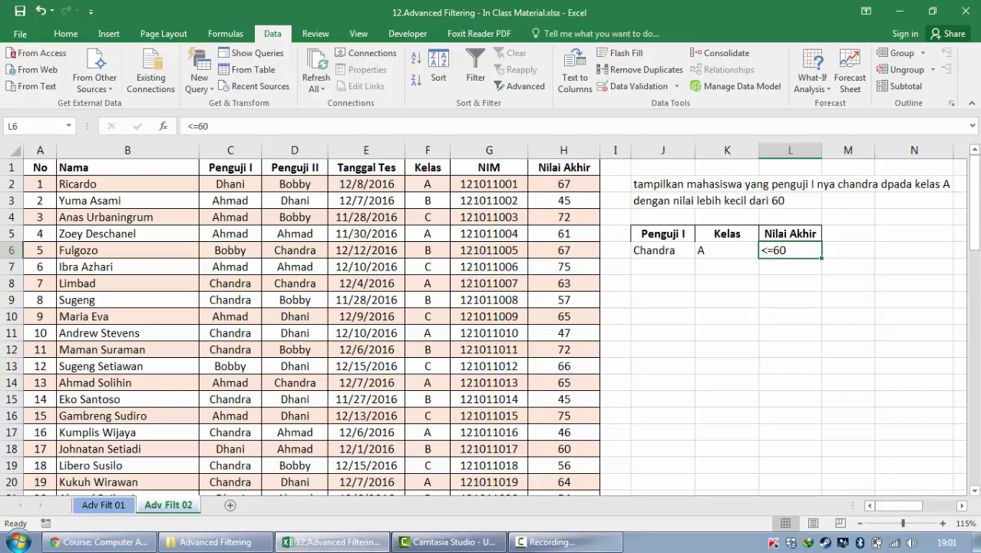
# Move the class criterion A from K6 down to K7 and back up to K6
pyautogui.hotkey('ctrl', 'x')
pyautogui.press('Down')
pyautogui.press('Left')
pyautogui.press('Up')
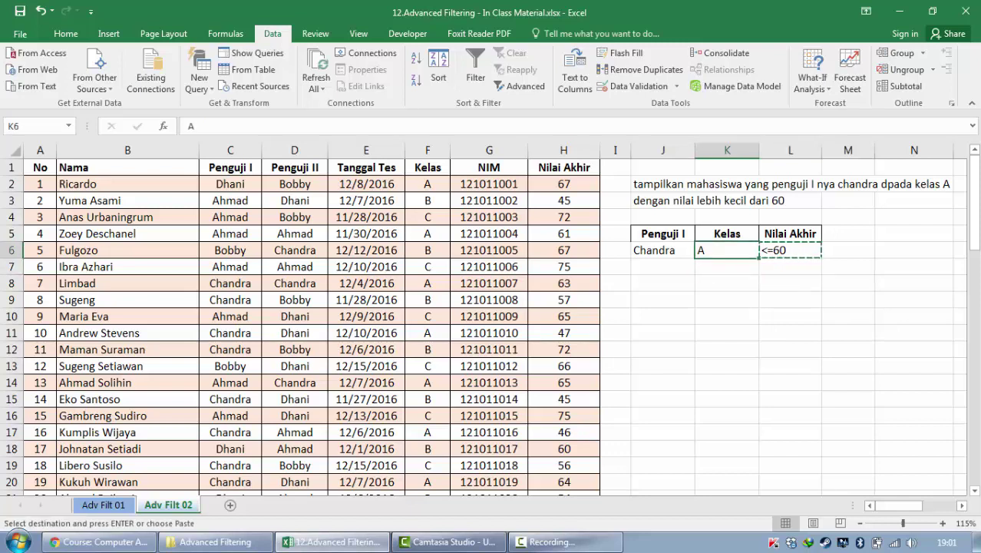
pyautogui.hotkey('ctrl', 'x')
pyautogui.press('Down')
pyautogui.hotkey('ctrl', 'v')
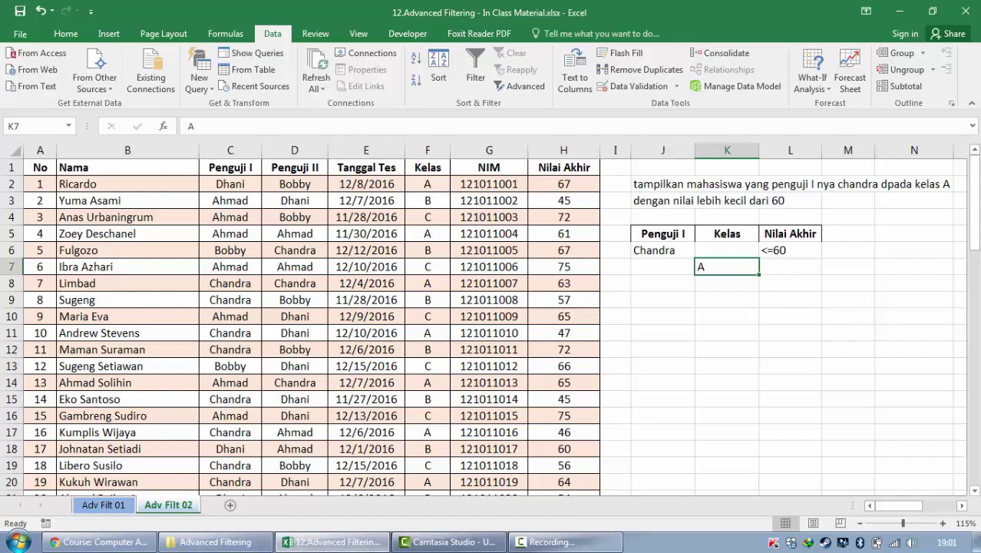
pyautogui.hotkey('ctrl', 'x')
pyautogui.press('Up')
pyautogui.hotkey('ctrl', 'v')
# Move the examiner's name from J6 down to J7 and back up to J6
pyautogui.press('Left')
pyautogui.hotkey('ctrl', 'x')
pyautogui.press('Down')
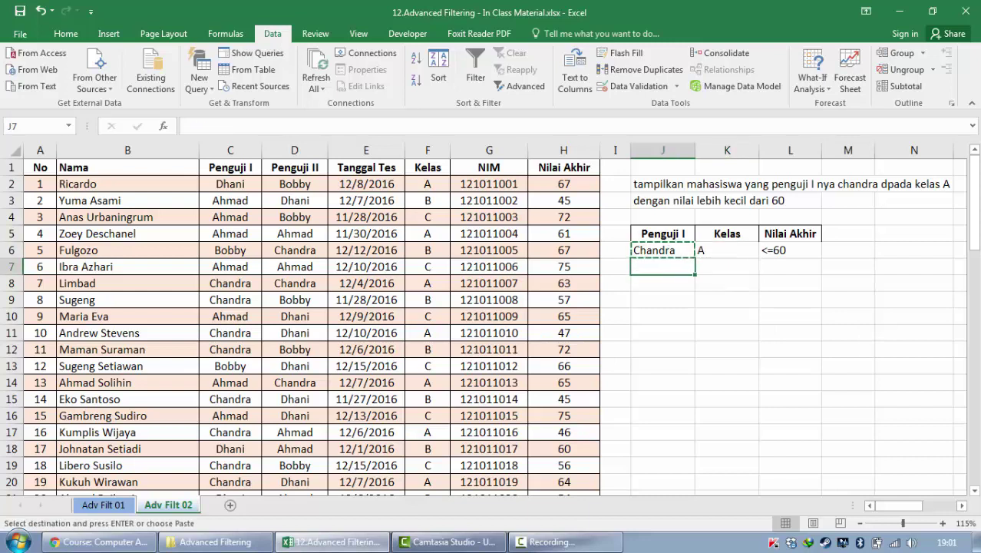
pyautogui.hotkey('ctrl', 'v')
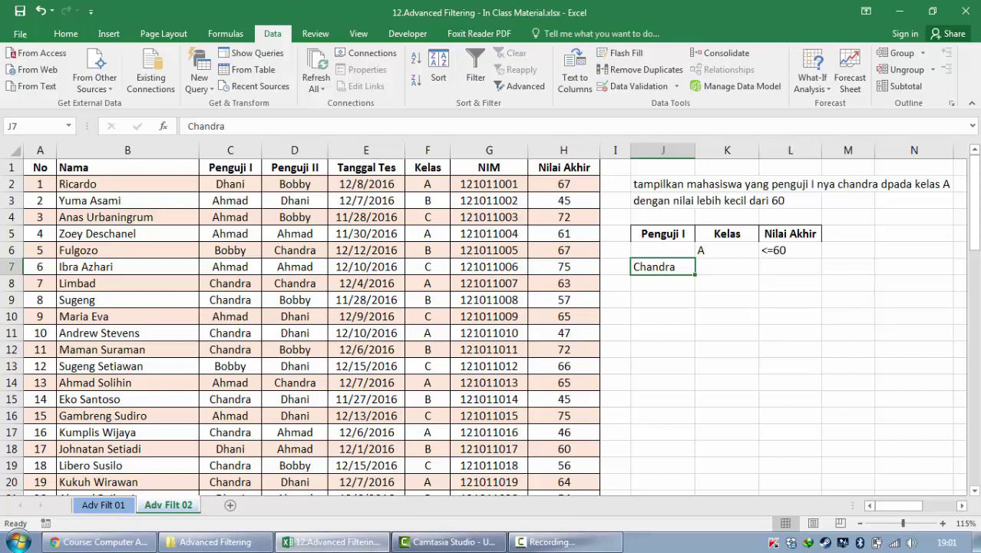
pyautogui.hotkey('ctrl', 'x')
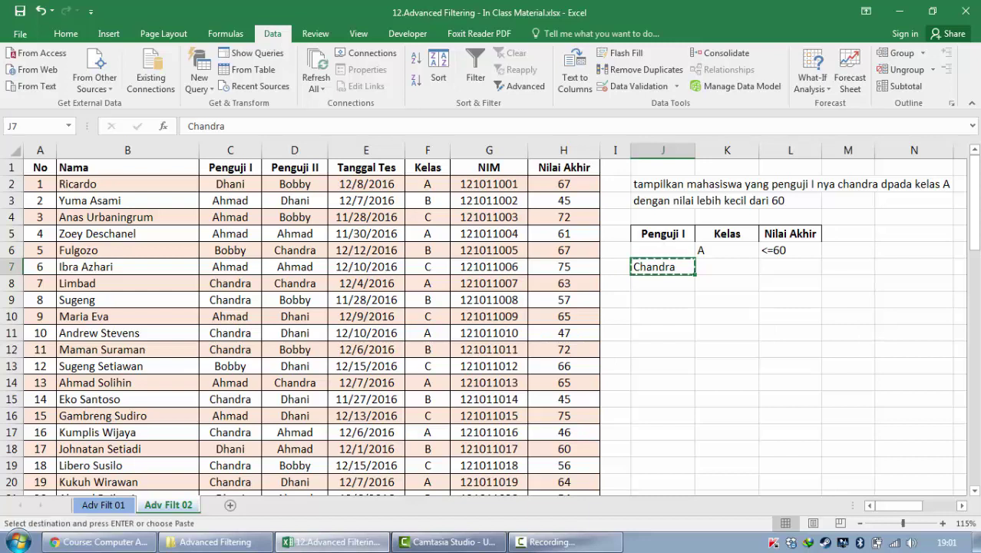
pyautogui.press('Up')
pyautogui.hotkey('ctrl', 'v')
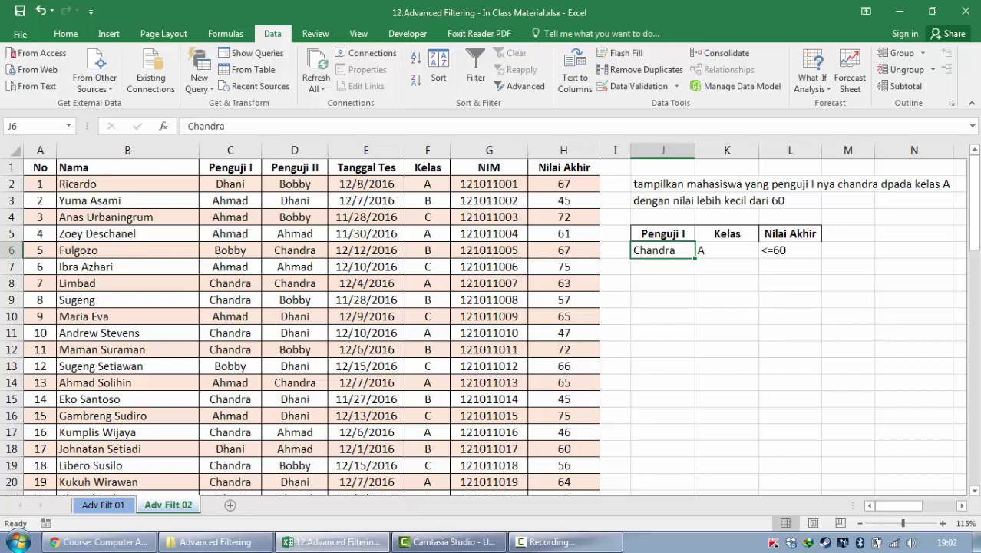
# Move the <=60 criterion from L6 to L7, one row below the examiner and class criteria
pyautogui.hotkey('shift', 'Right')
pyautogui.hotkey('shift', 'Right')
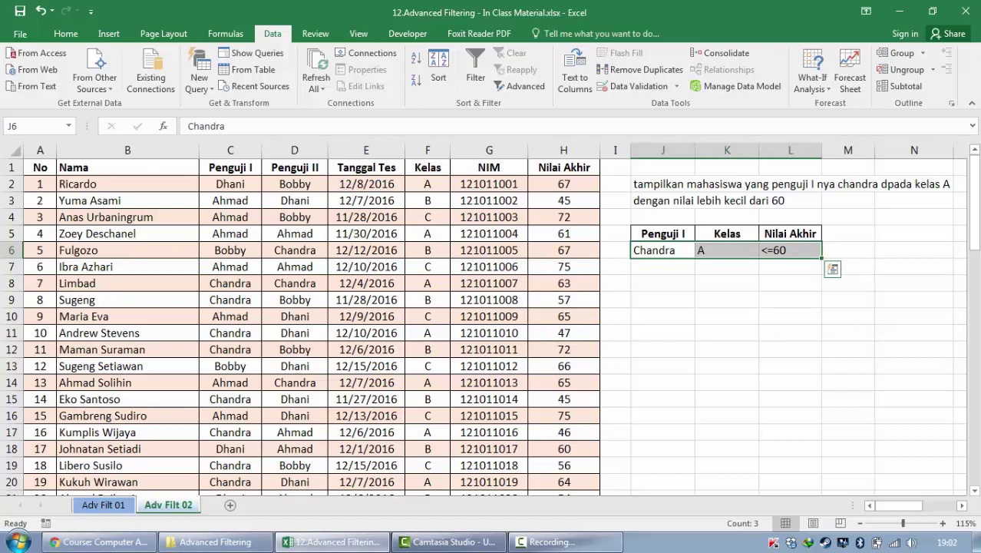
pyautogui.press('Right')
pyautogui.press('Right')
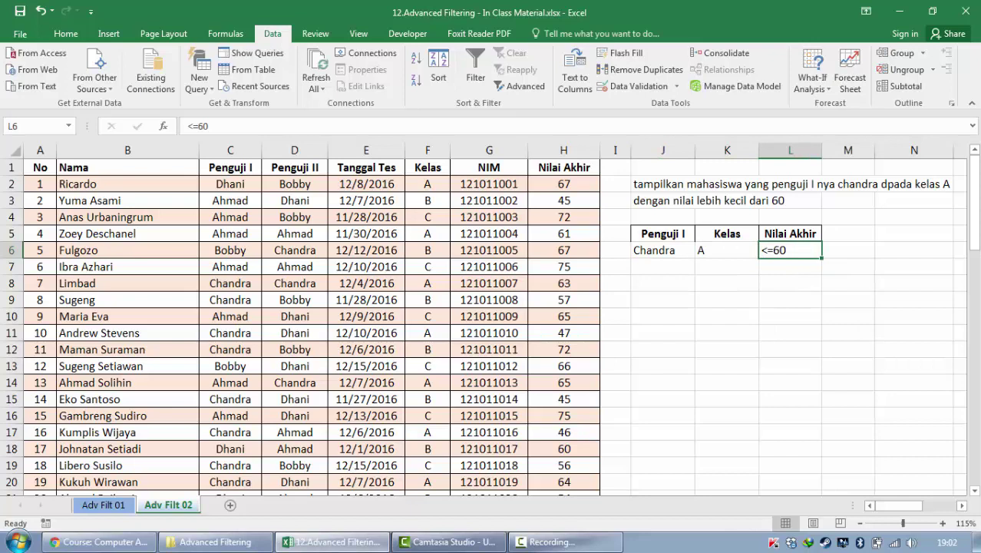
pyautogui.hotkey('ctrl', 'x')
pyautogui.press('Down')
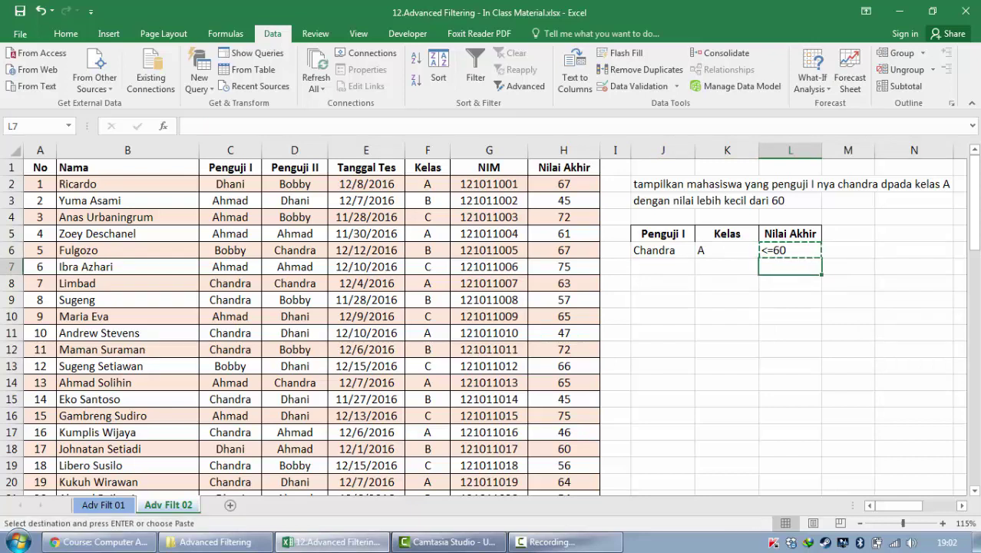
pyautogui.hotkey('ctrl', 'v')
# Label the two criteria rows with "baris 1" in N6 and "baris 2" in N7
pyautogui.moveTo(790, 234); pyautogui.dragTo(664, 266)
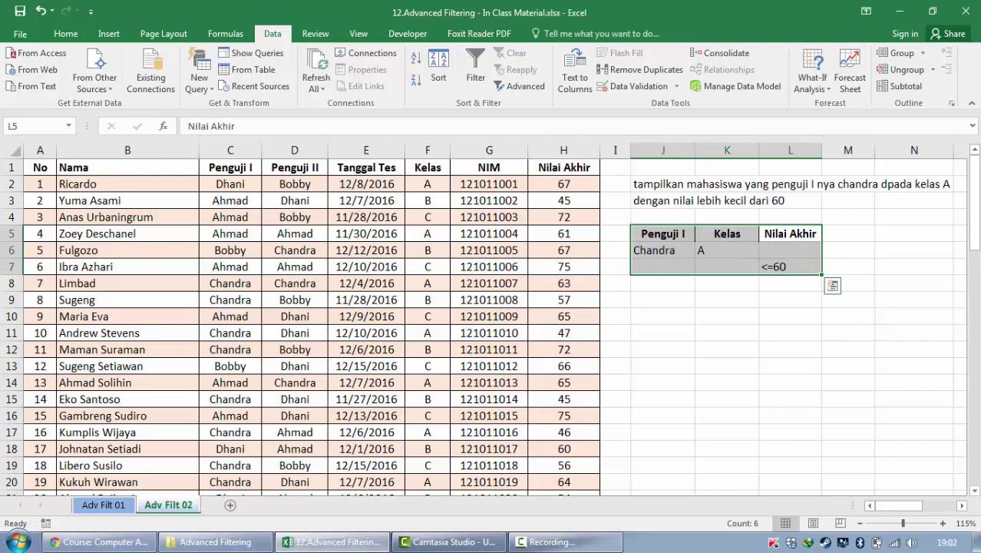
pyautogui.press('Right')
pyautogui.press('Right')
pyautogui.press('Down')
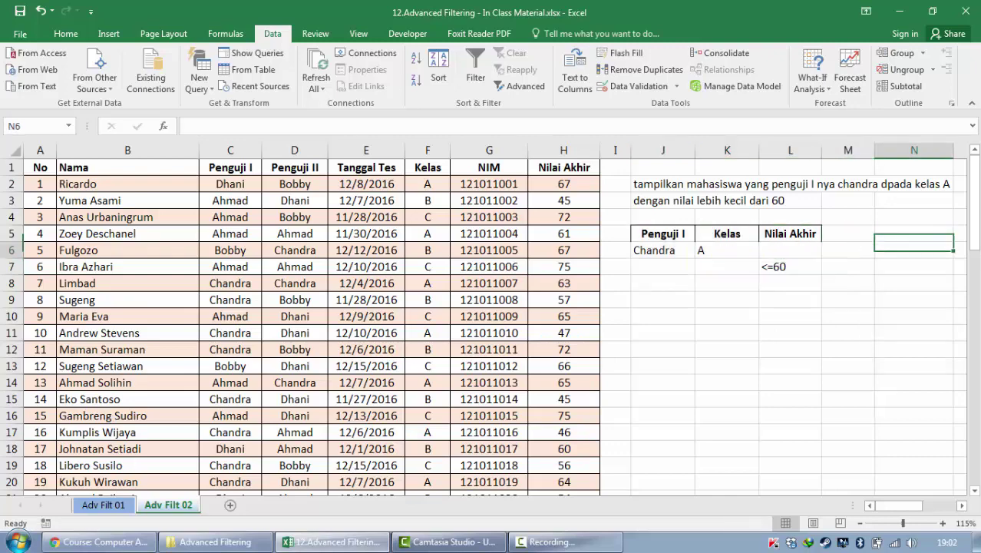
pyautogui.write('baris 1')
pyautogui.press('Return')
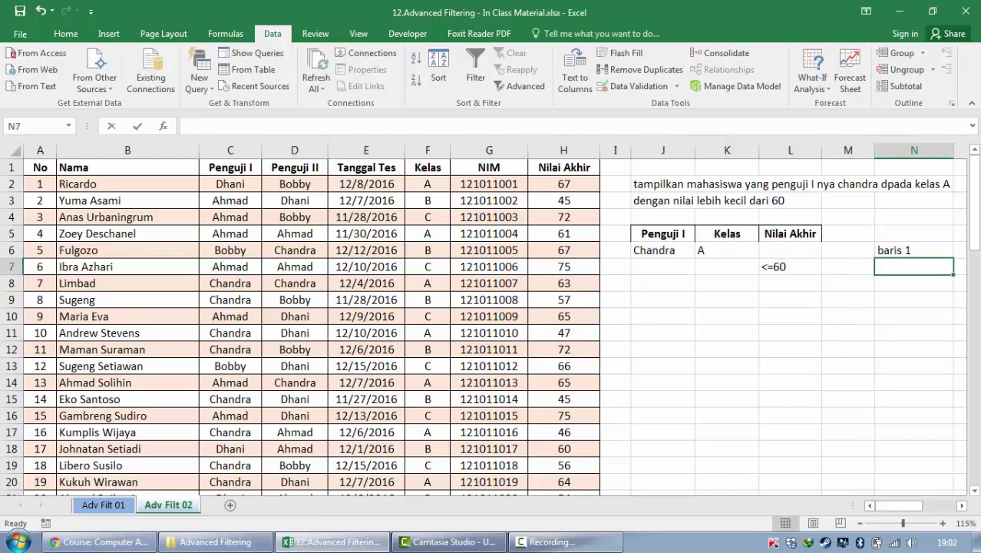
pyautogui.write('bar')
pyautogui.write('is 2')
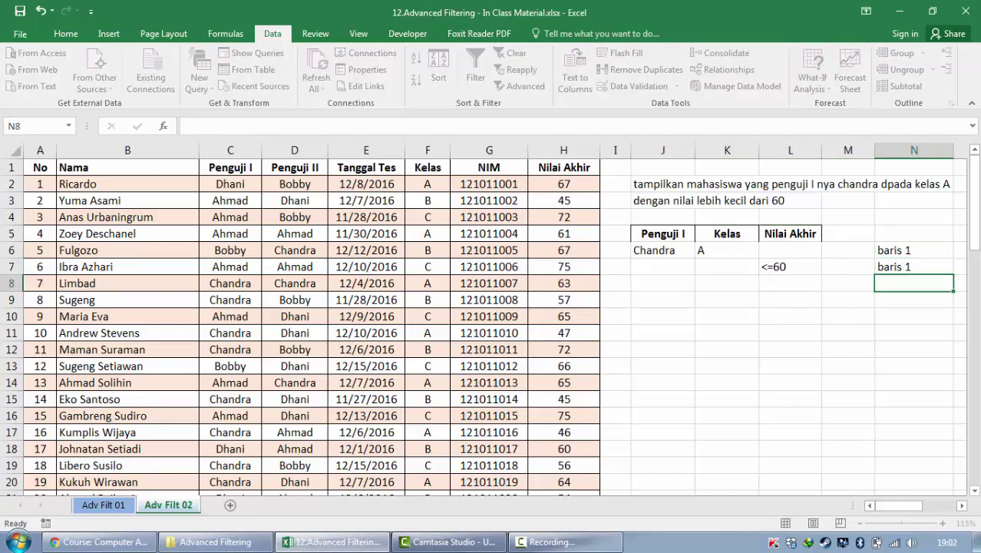
pyautogui.press('Return')
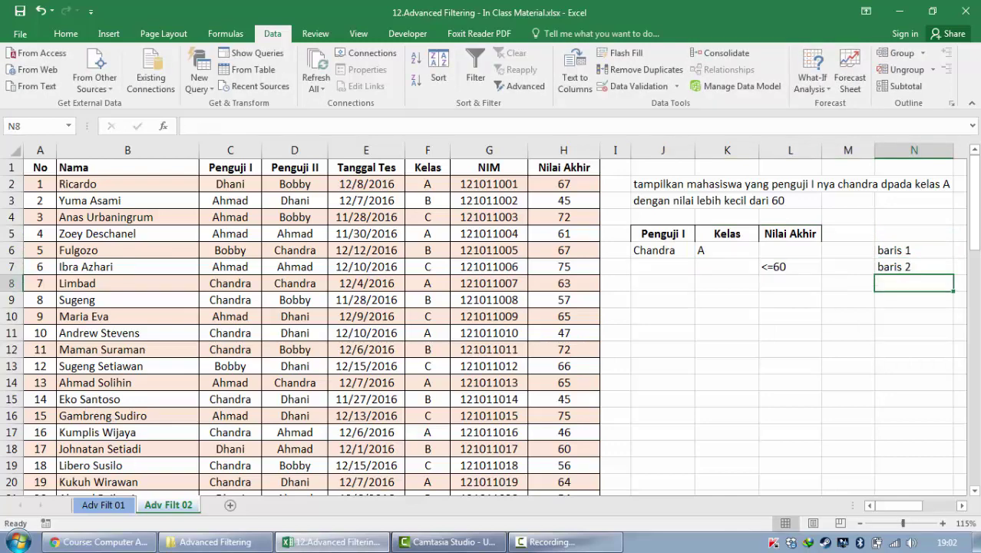
# Examine the examiner and class criteria that share the first criteria row, J6:K6
pyautogui.press('Up')
pyautogui.press('Left')
pyautogui.press('Left')
pyautogui.press('Left')
pyautogui.press('Up')
pyautogui.press('Up')
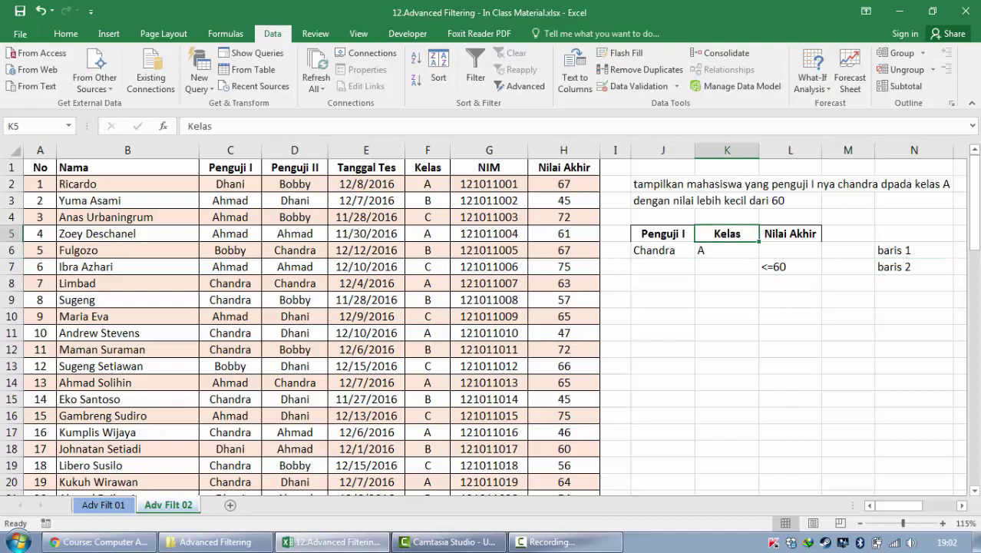
pyautogui.press('Down')
pyautogui.press('Left')
pyautogui.hotkey('shift', 'Right')
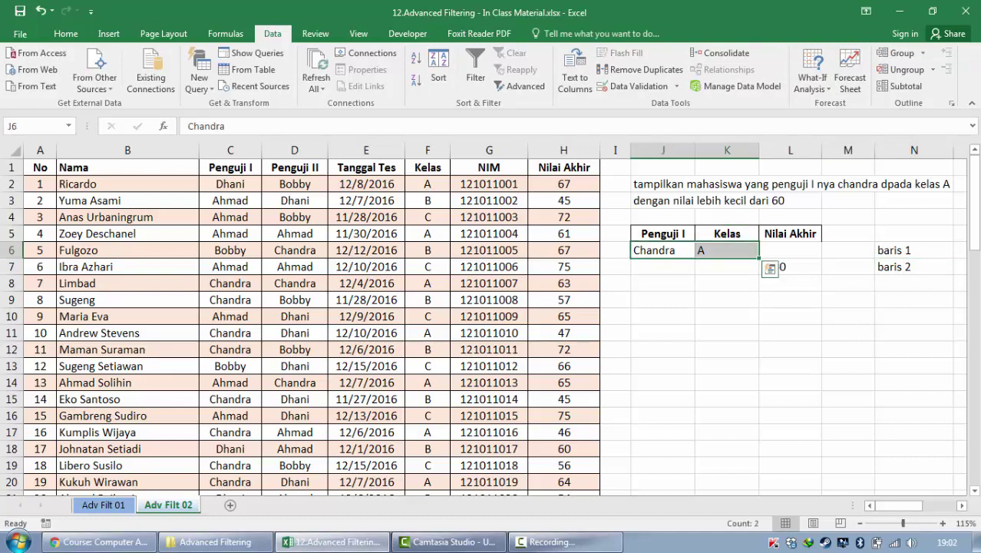
pyautogui.press('Left')
pyautogui.press('Right')
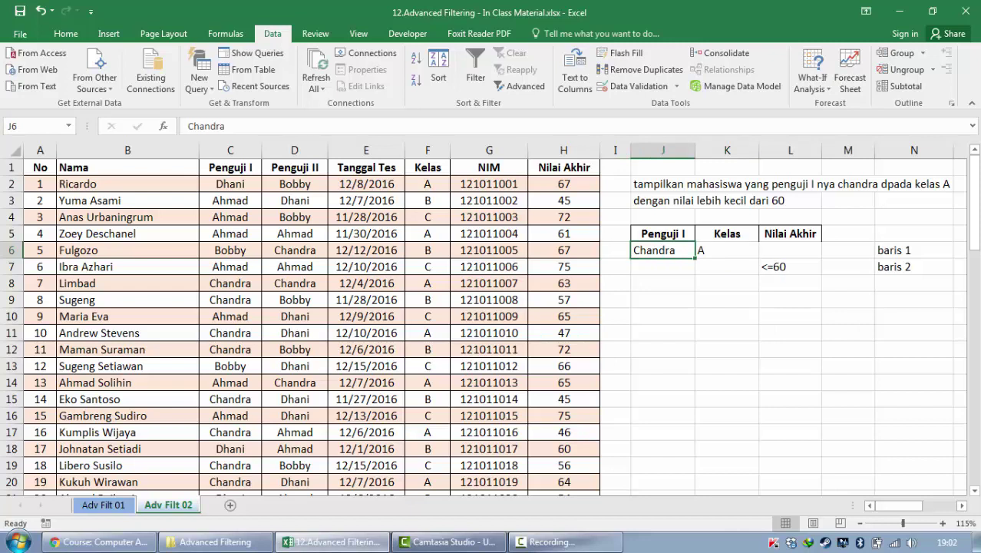
pyautogui.hotkey('shift', 'Right')
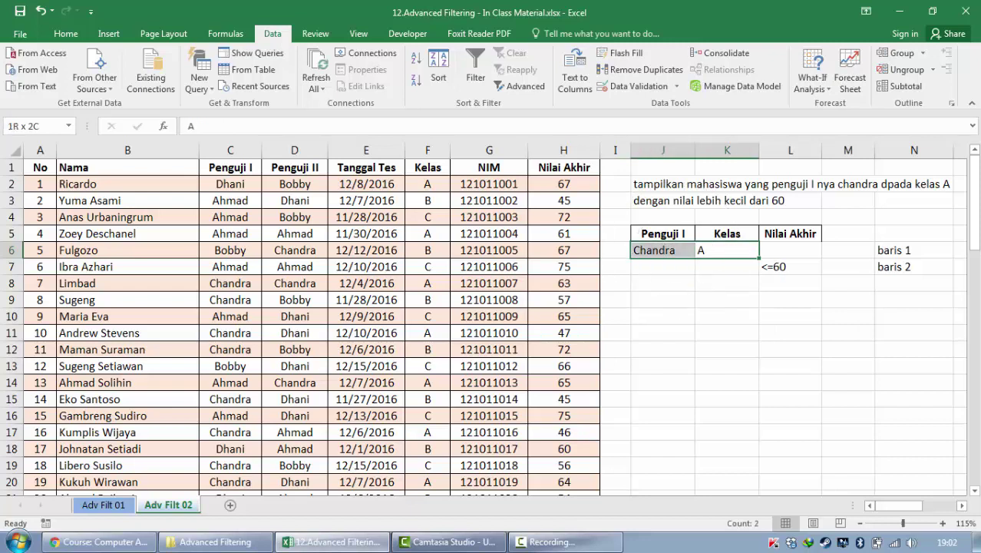
pyautogui.press('Left')
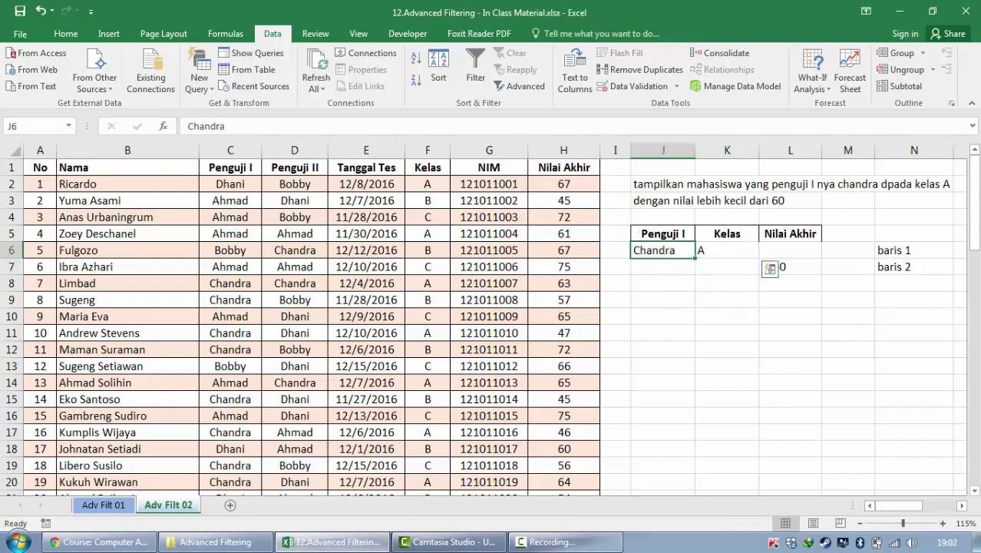
pyautogui.hotkey('shift', 'Right')
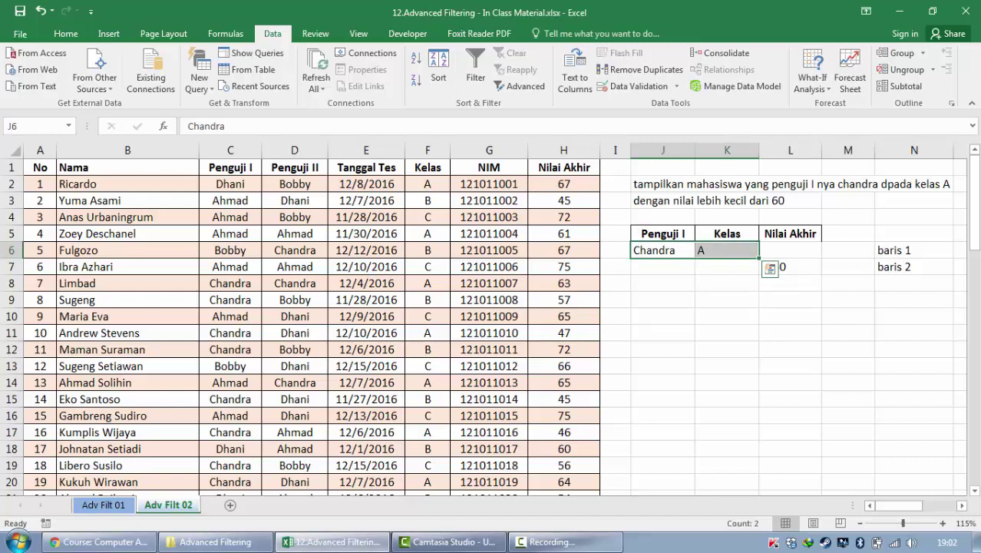
# Move the <=60 criterion from L7 up to L6, onto the same row as the examiner and class criteria
pyautogui.click(727, 349)
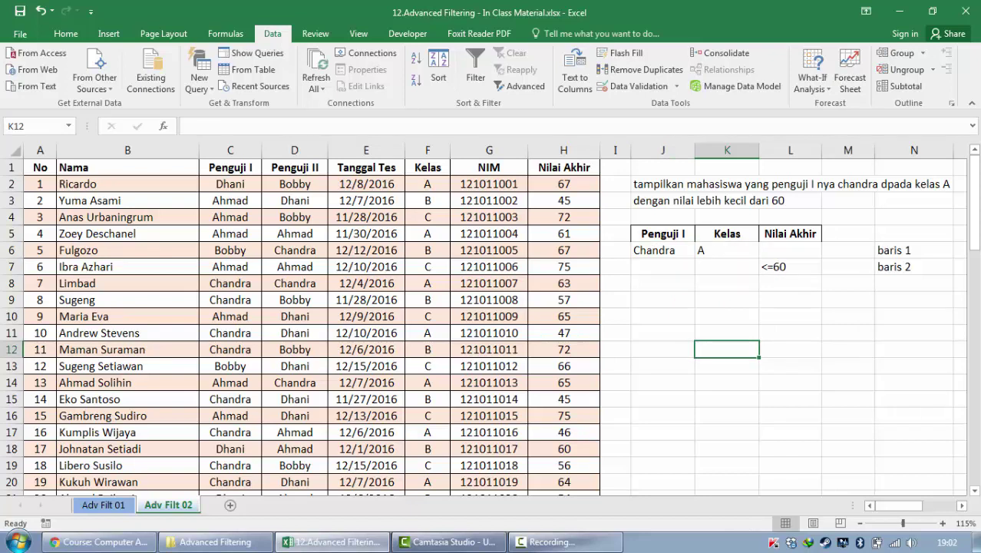
pyautogui.click(790, 267)
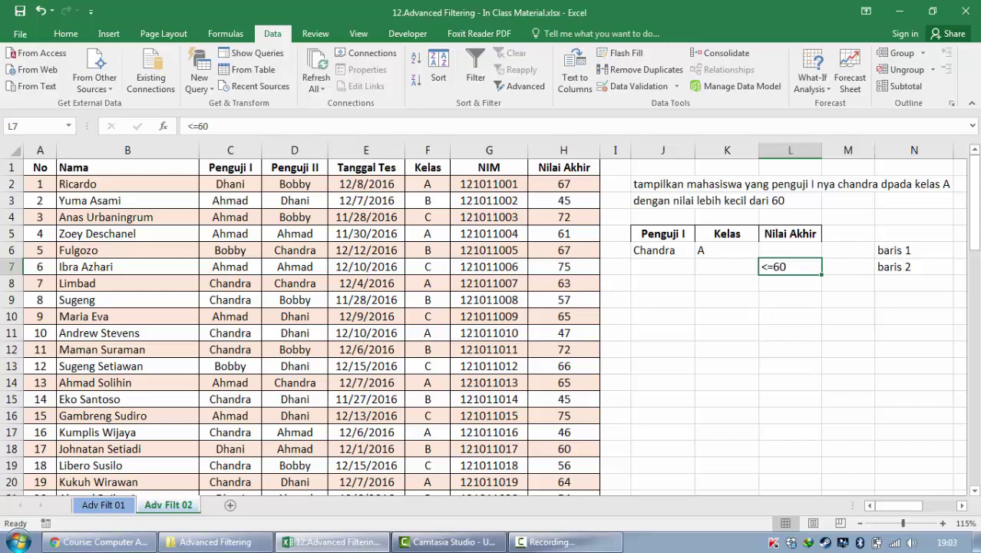
pyautogui.hotkey('ctrl', 'x')
pyautogui.press('Up')
pyautogui.hotkey('ctrl', 'v')
pyautogui.press('Left')
pyautogui.press('Right')
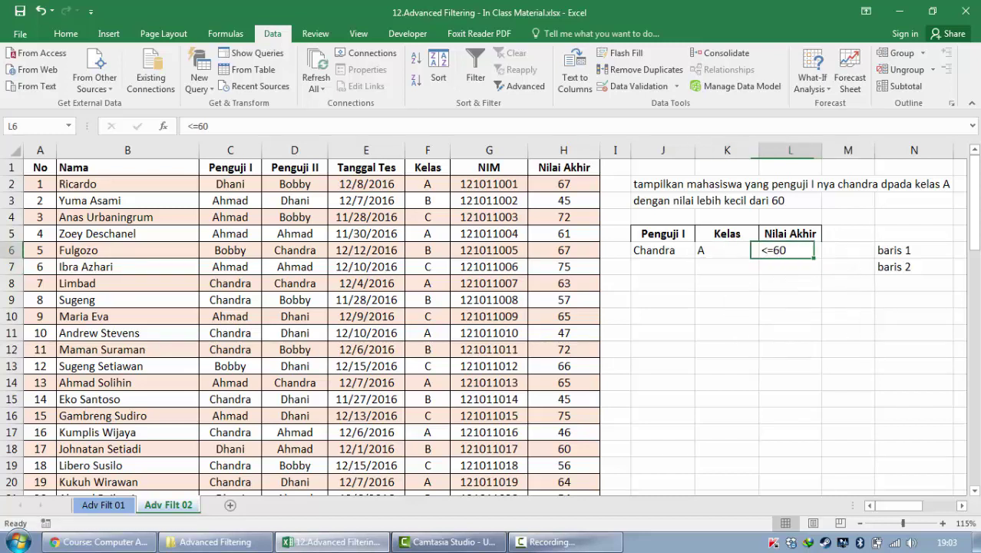
# Stagger the criteria onto separate rows by moving class A from K6 to K7 and <=60 from L6 to L8
pyautogui.press('Left')
pyautogui.hotkey('ctrl', 'x')
pyautogui.press('Down')
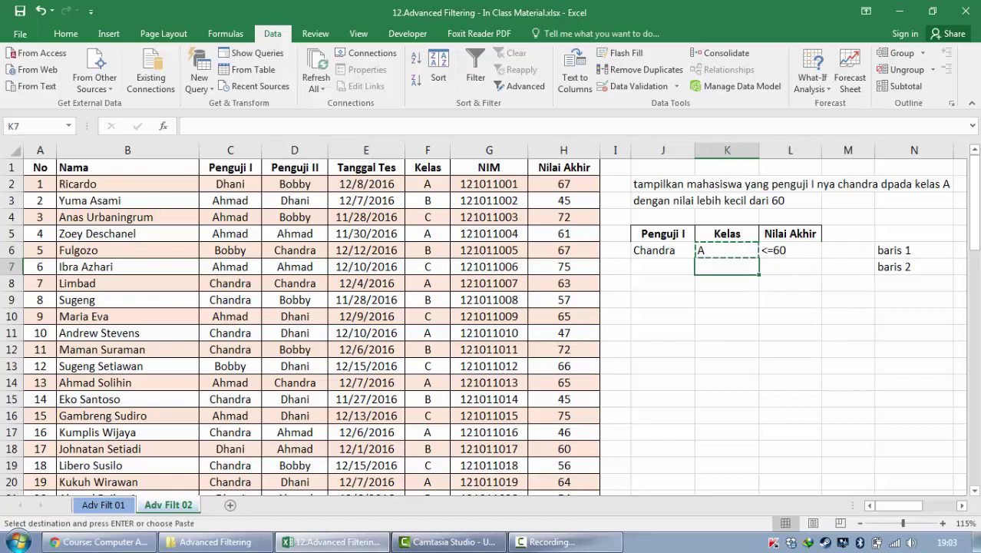
pyautogui.hotkey('ctrl', 'v')
pyautogui.press('Right')
pyautogui.press('Up')
pyautogui.hotkey('ctrl', 'x')
pyautogui.press('Down')
pyautogui.press('Down')
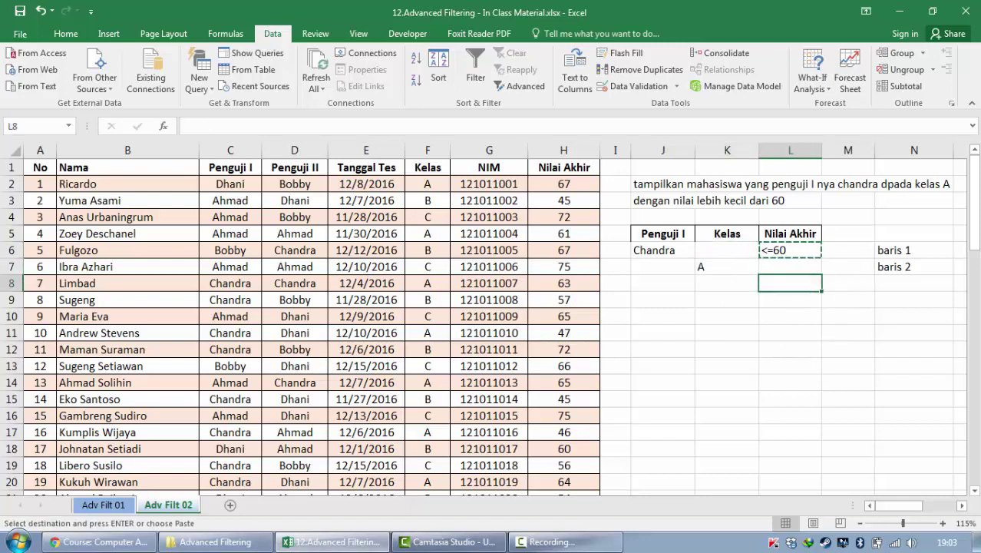
pyautogui.hotkey('ctrl', 'v')
# Select the criteria range J5:L8, covering the headings and all three criteria rows
pyautogui.press('Left')
pyautogui.press('Left')
pyautogui.press('Up')
pyautogui.press('Up')
pyautogui.press('Up')
pyautogui.hotkey('shift', 'Right')
pyautogui.hotkey('shift', 'Right')
pyautogui.hotkey('shift', 'Down')
pyautogui.hotkey('shift', 'Down')
pyautogui.hotkey('shift', 'Down')
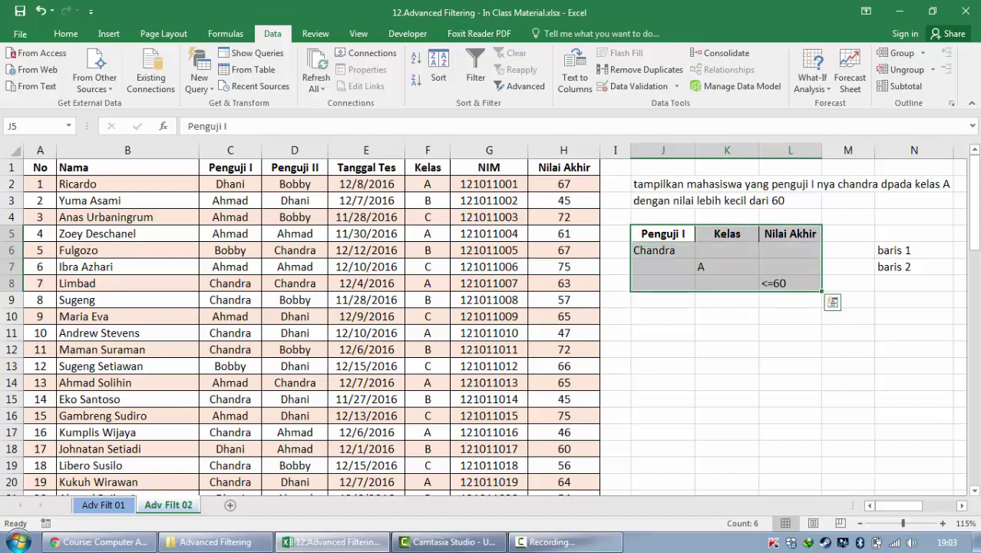
# Label the third criteria row with "baris 3" in N8
pyautogui.click(914, 283)
pyautogui.write('bva')
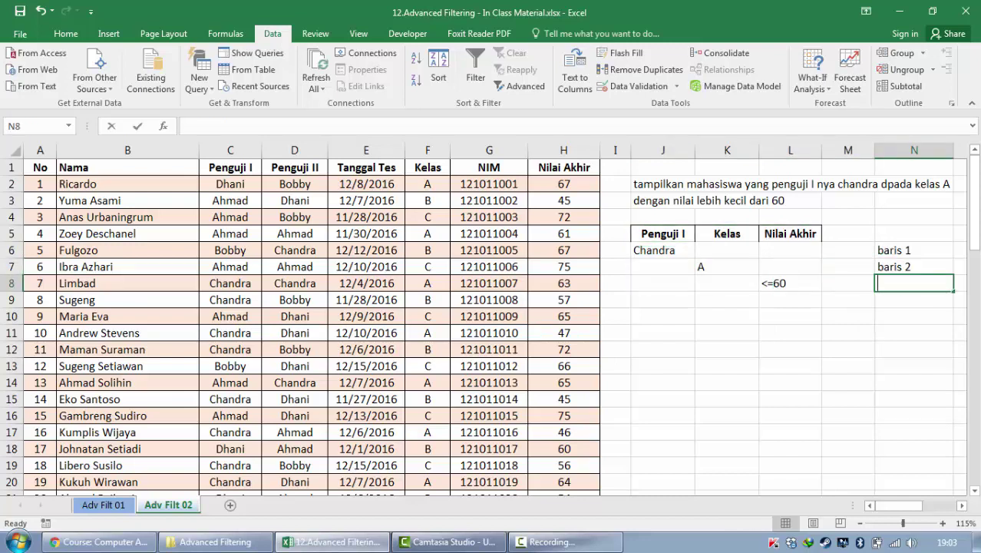
pyautogui.press('BackSpace')
pyautogui.press('BackSpace')
pyautogui.write('aris 3')
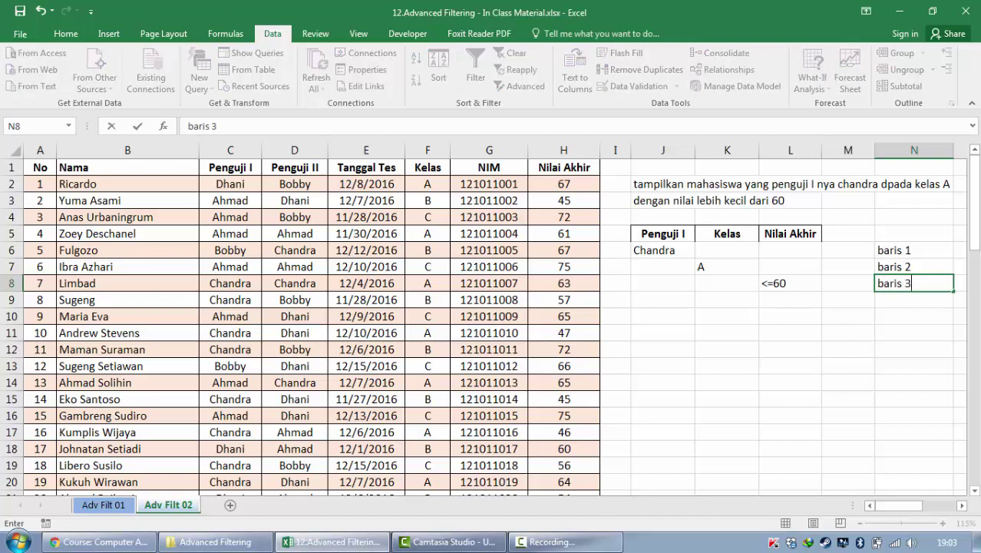
pyautogui.press('Return')
pyautogui.press('Return')
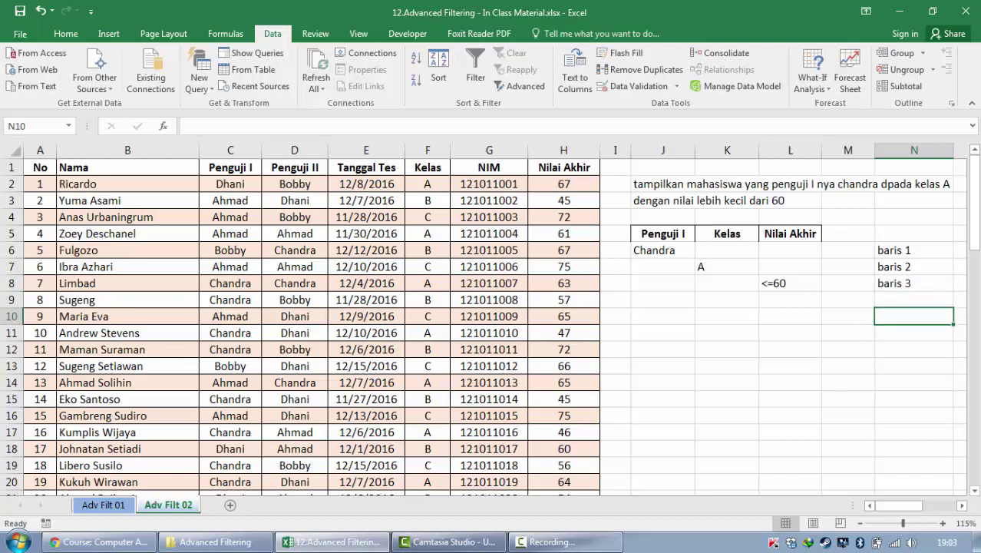
# Examine the three criteria rows one at a time: J6:L6, J7:L7 and J8:L8
pyautogui.moveTo(663, 251); pyautogui.dragTo(791, 251)
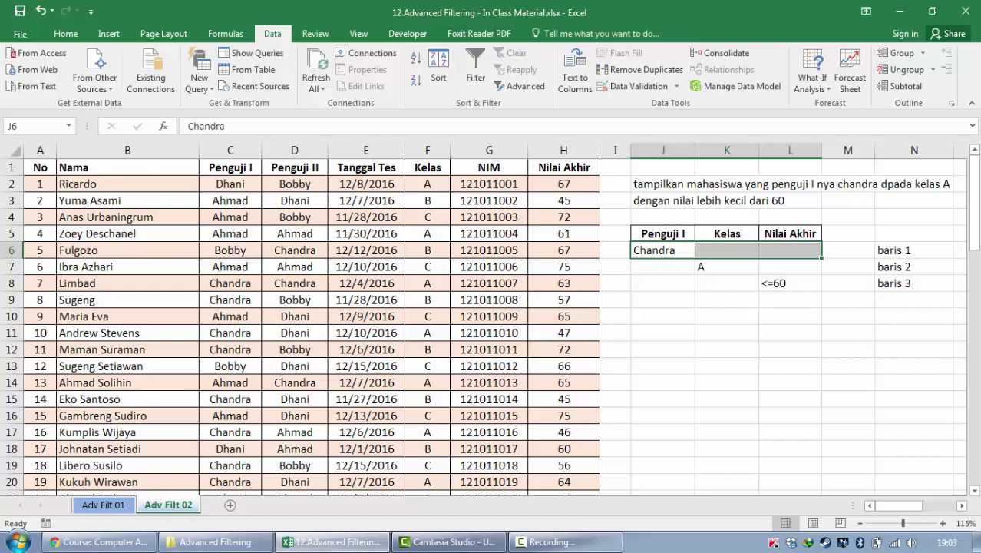
pyautogui.click(727, 267)
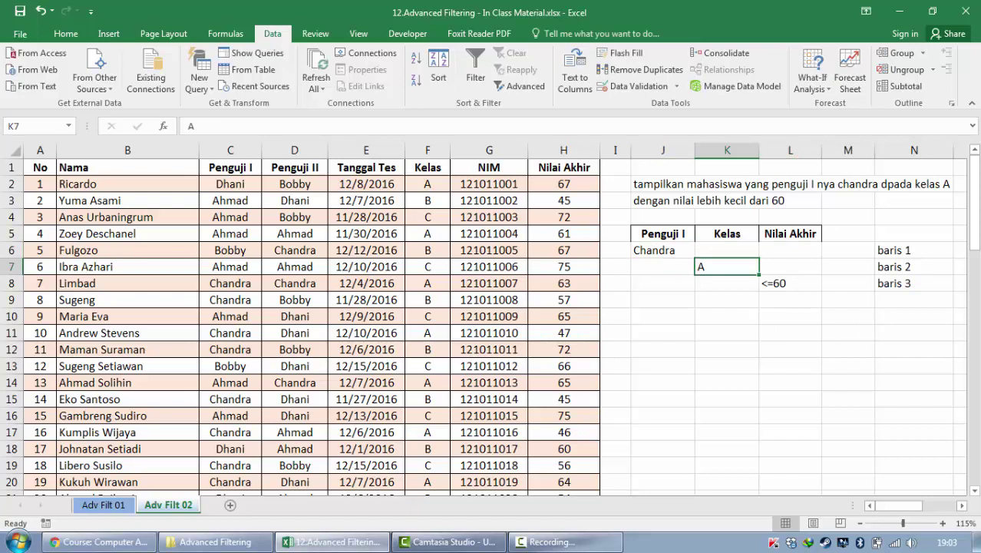
pyautogui.moveTo(663, 266); pyautogui.dragTo(791, 266)
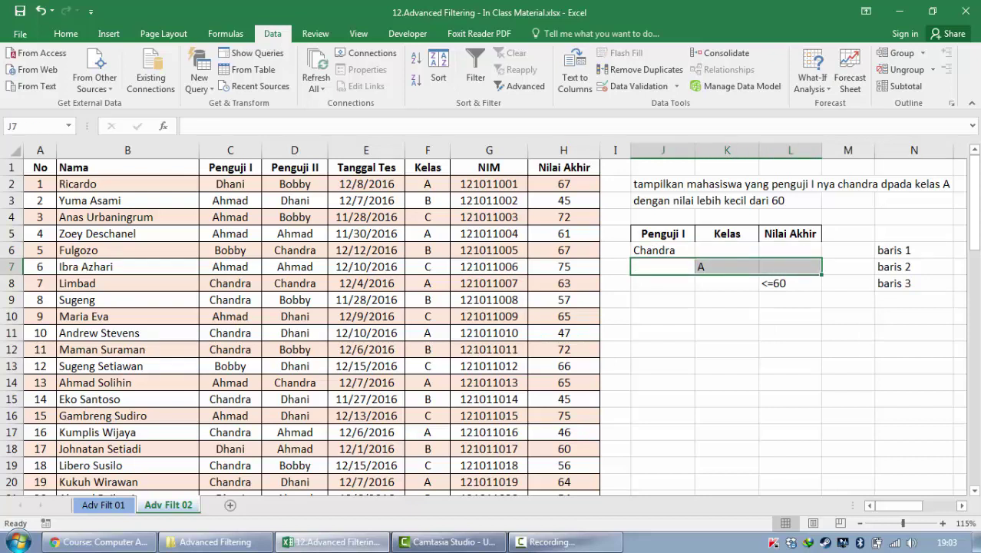
pyautogui.press('Down')
pyautogui.hotkey('shift', 'Right')
pyautogui.hotkey('shift', 'Right')
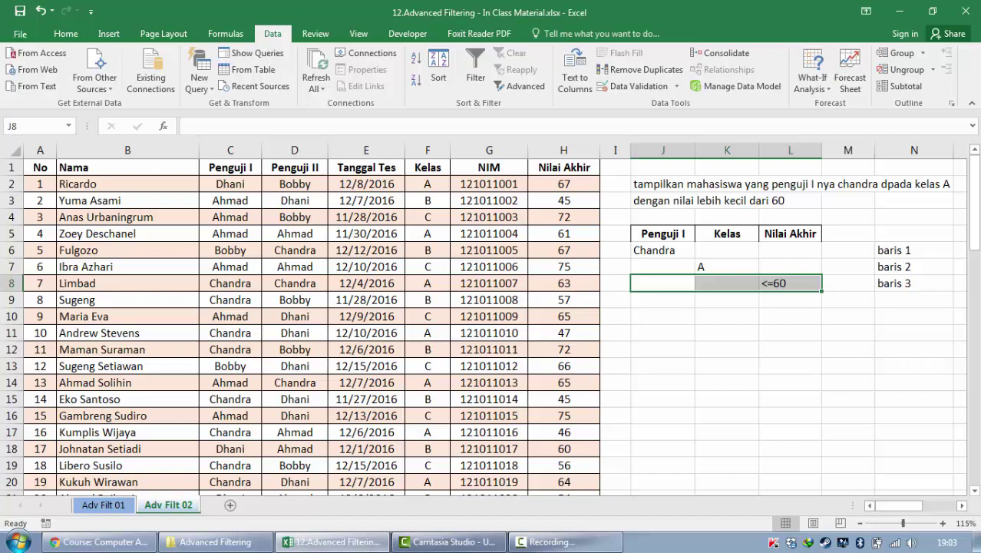
# Return class A from K7 to K6 and <=60 from L8 to L6, putting all criteria on one row
pyautogui.click(727, 266)
pyautogui.hotkey('ctrl', 'x')
pyautogui.press('Up')
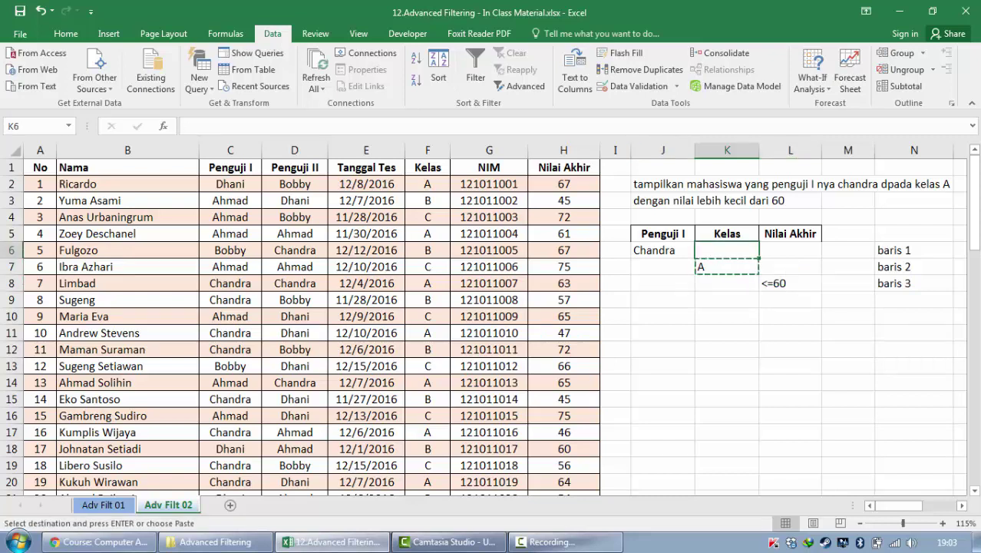
pyautogui.hotkey('ctrl', 'v')
pyautogui.press('Down')
pyautogui.press('Down')
pyautogui.press('Right')
pyautogui.hotkey('ctrl', 'x')
pyautogui.press('Up')
pyautogui.press('Up')
pyautogui.hotkey('ctrl', 'v')
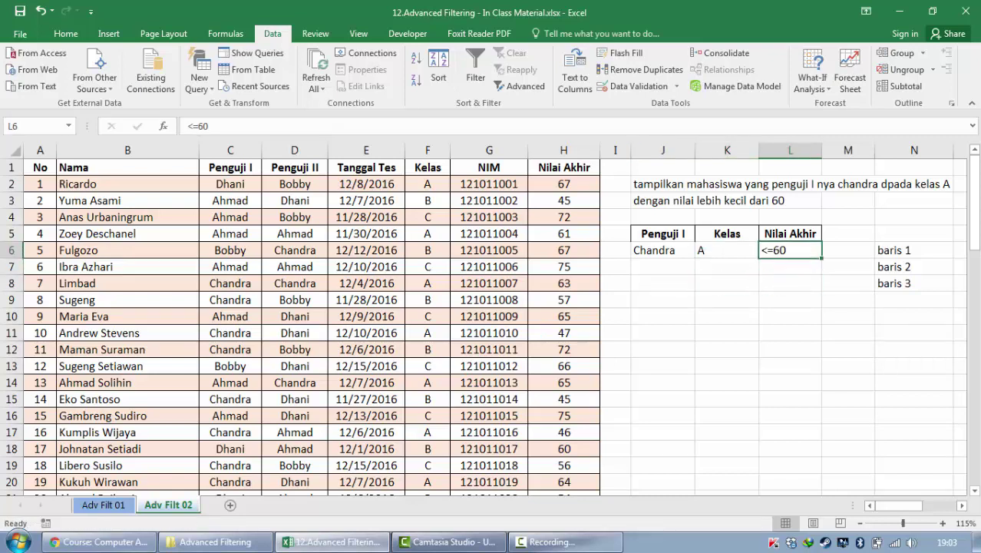
# Select the criteria range J5:L6, covering the headings and the single criteria row
pyautogui.press('Down')
pyautogui.press('Down')
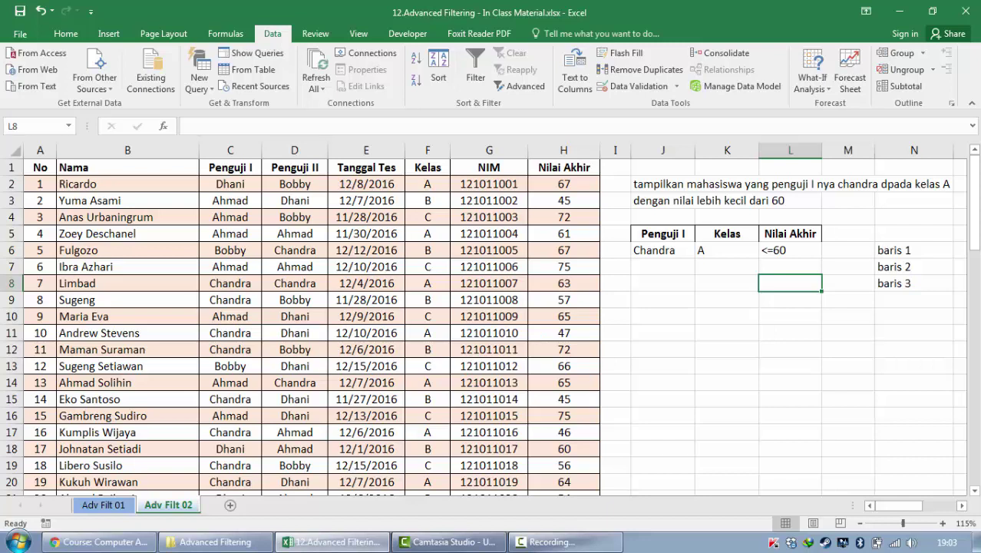
pyautogui.press('Up')
pyautogui.press('Up')
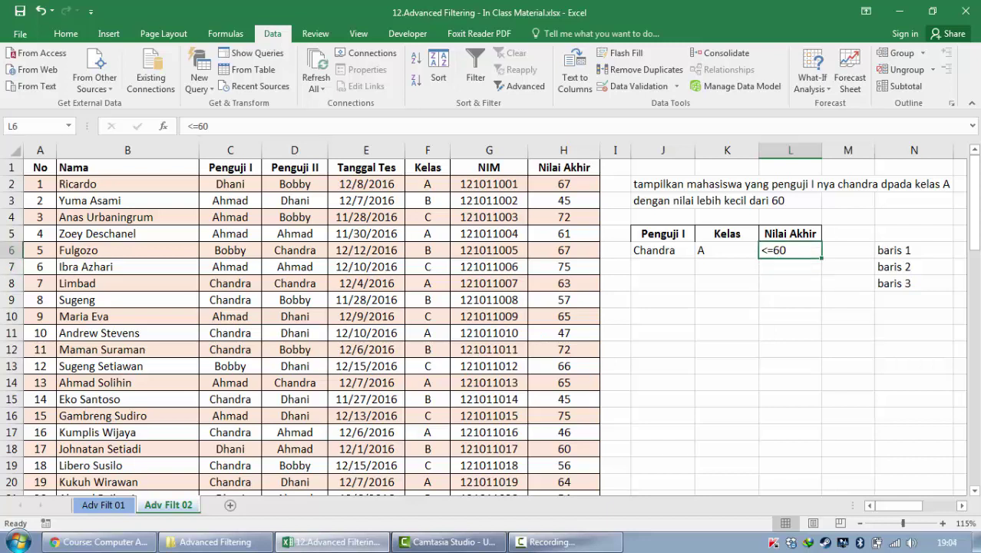
pyautogui.hotkey('shift', 'Left')
pyautogui.hotkey('shift', 'Left')
pyautogui.hotkey('shift', 'Up')
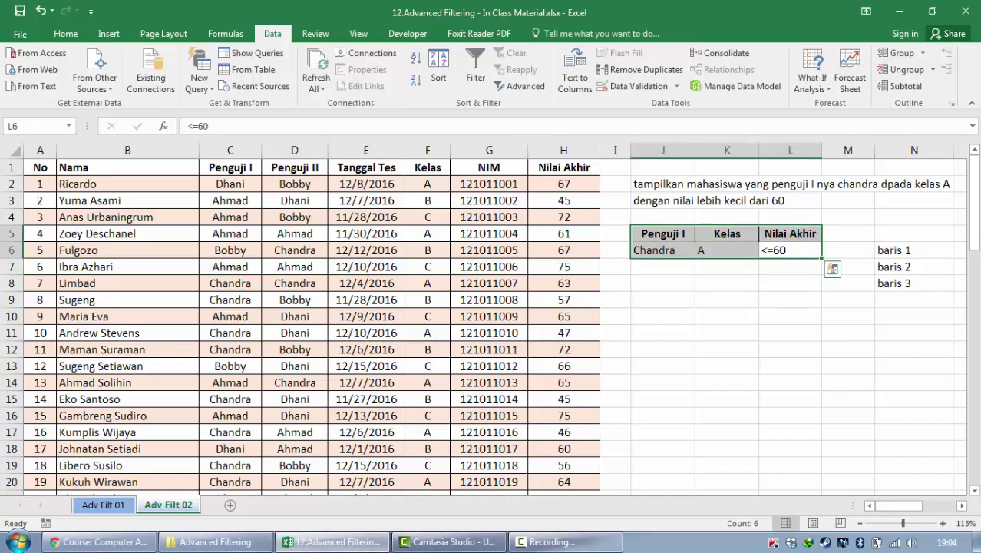